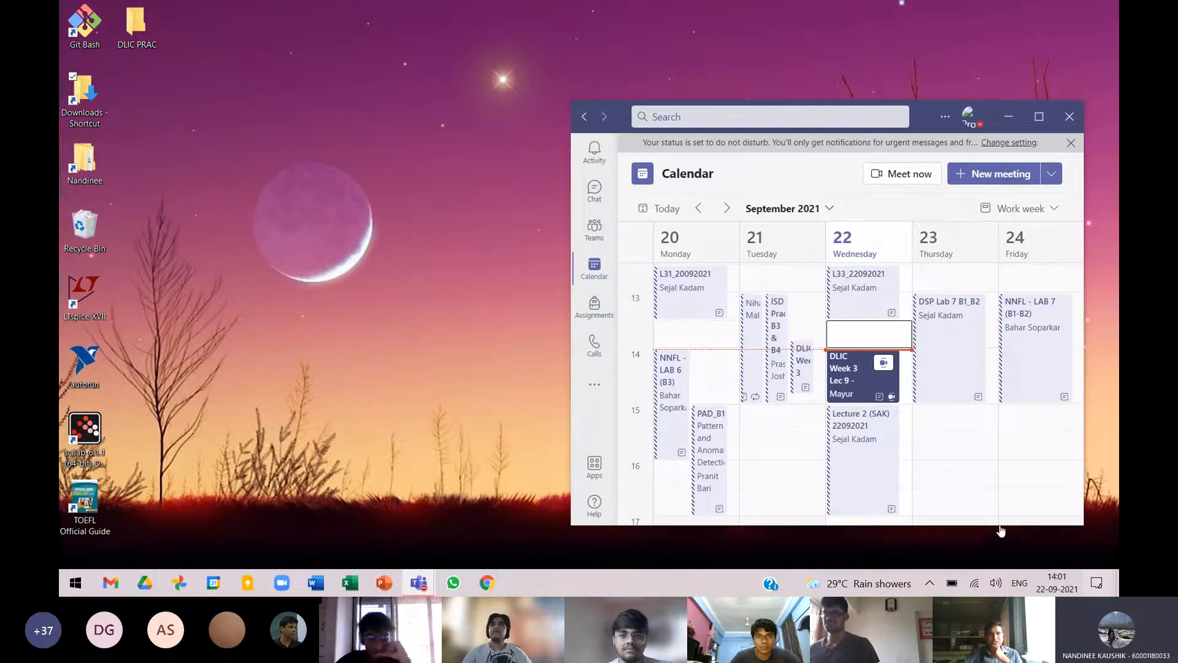
Turn on the camera in the meeting and minimise the meeting and calendar windows.
left_click(990, 510)
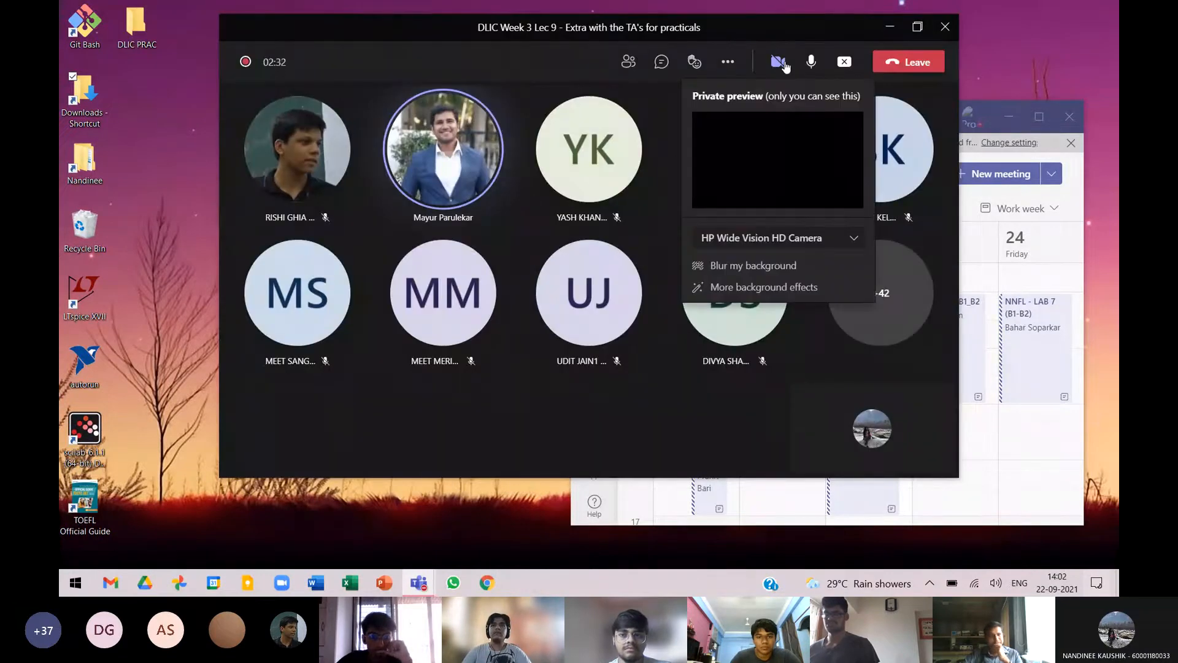
left_click(785, 64)
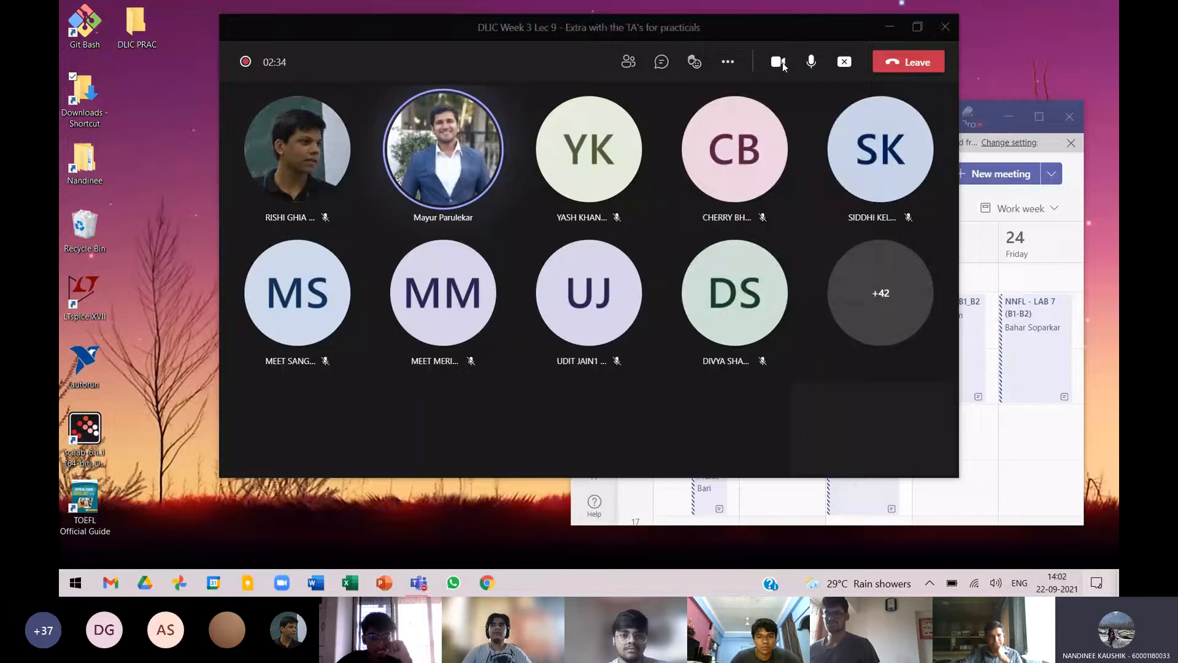
left_click(884, 32)
left_click(1007, 117)
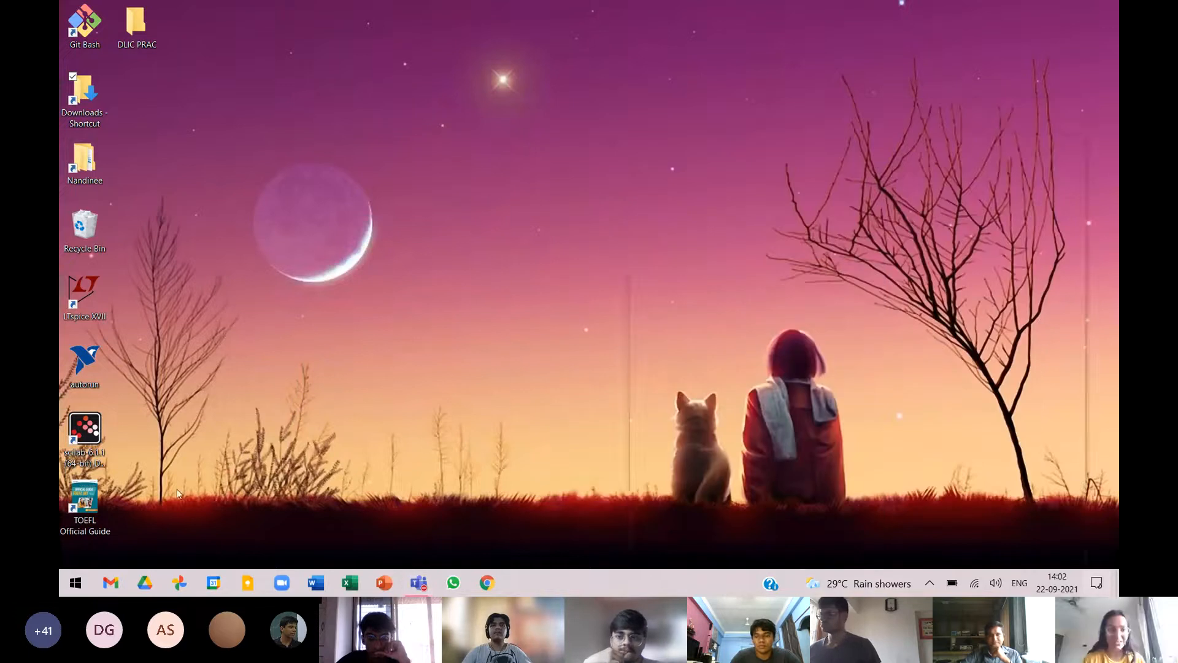
Launch LTspice XVII and create a new blank schematic.
double_click(96, 312)
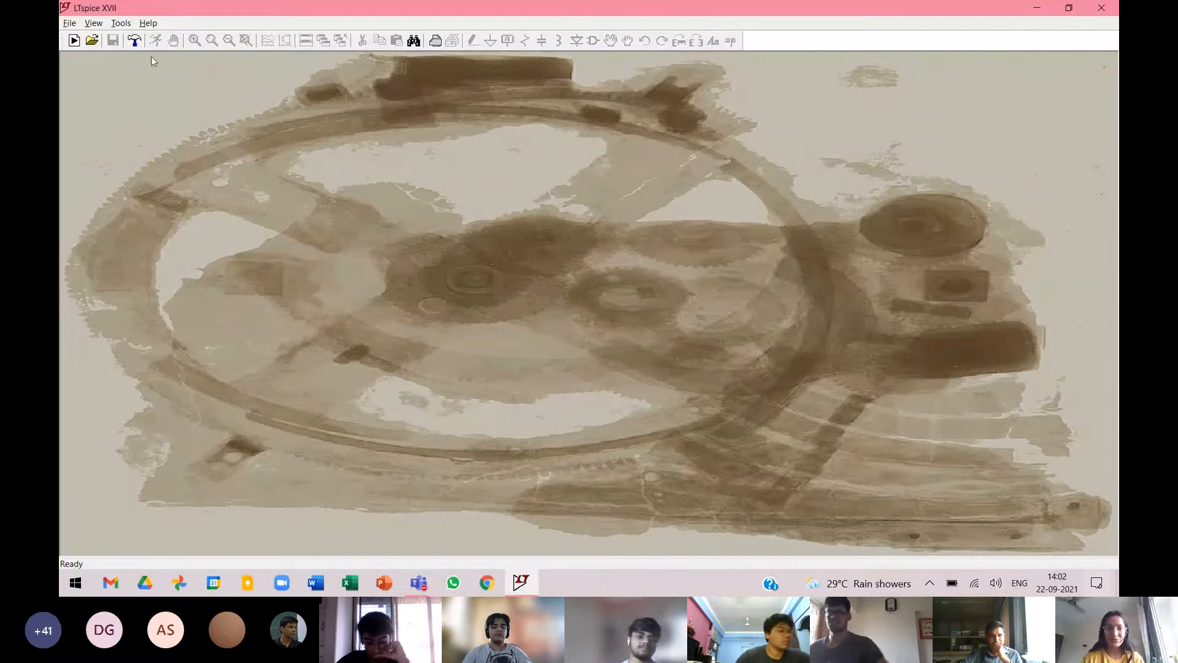
left_click(70, 23)
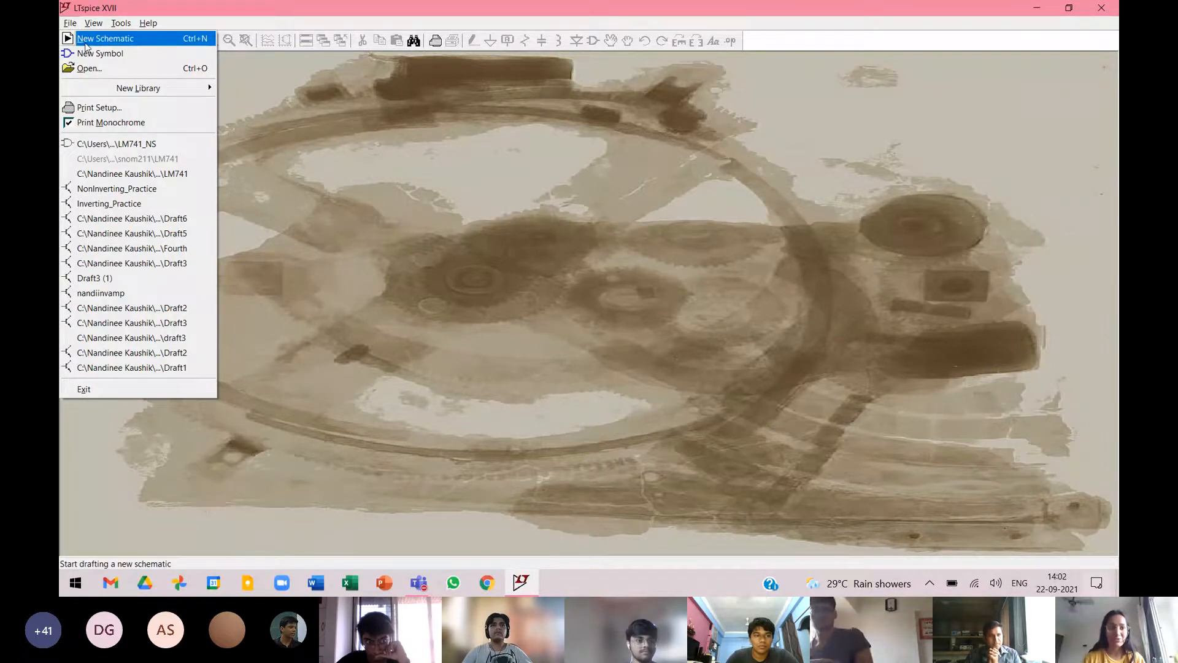
left_click(86, 39)
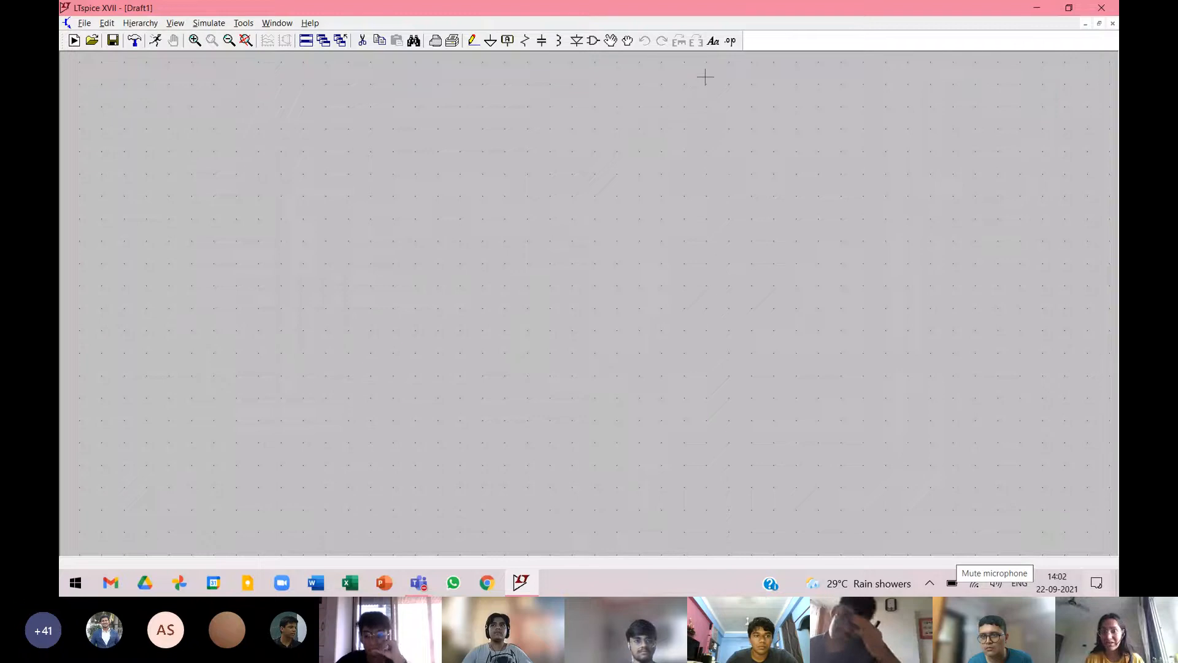
Find the OP07 op-amp in the component library and place one near the middle of the empty schematic.
left_click(595, 41)
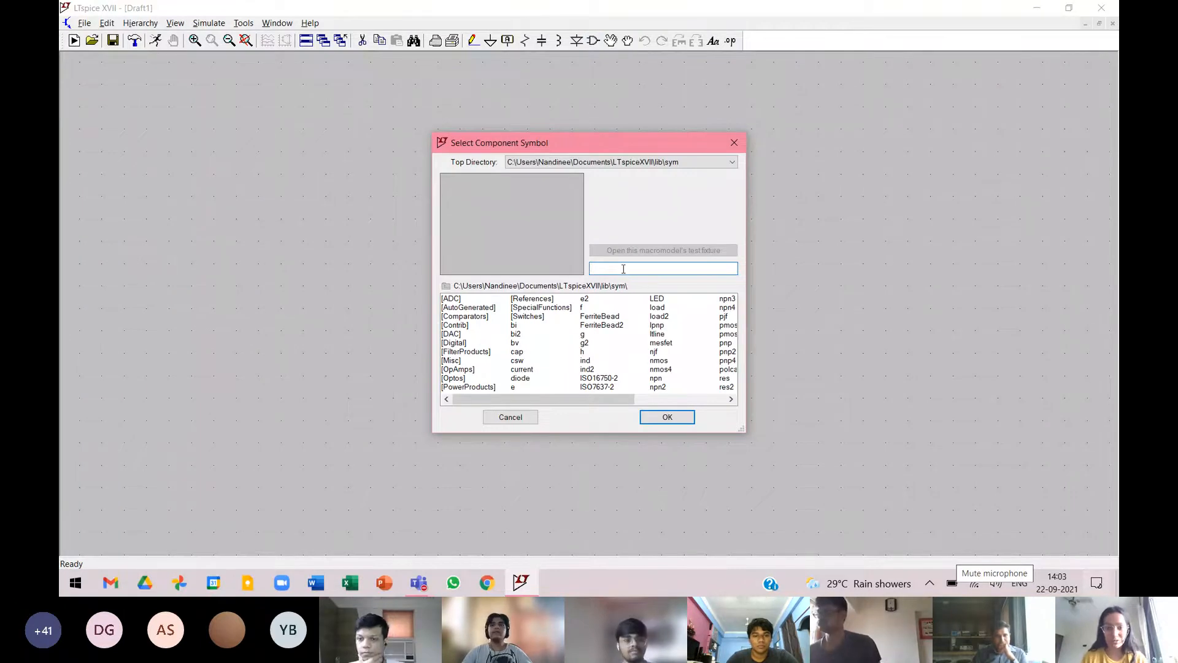
type("op")
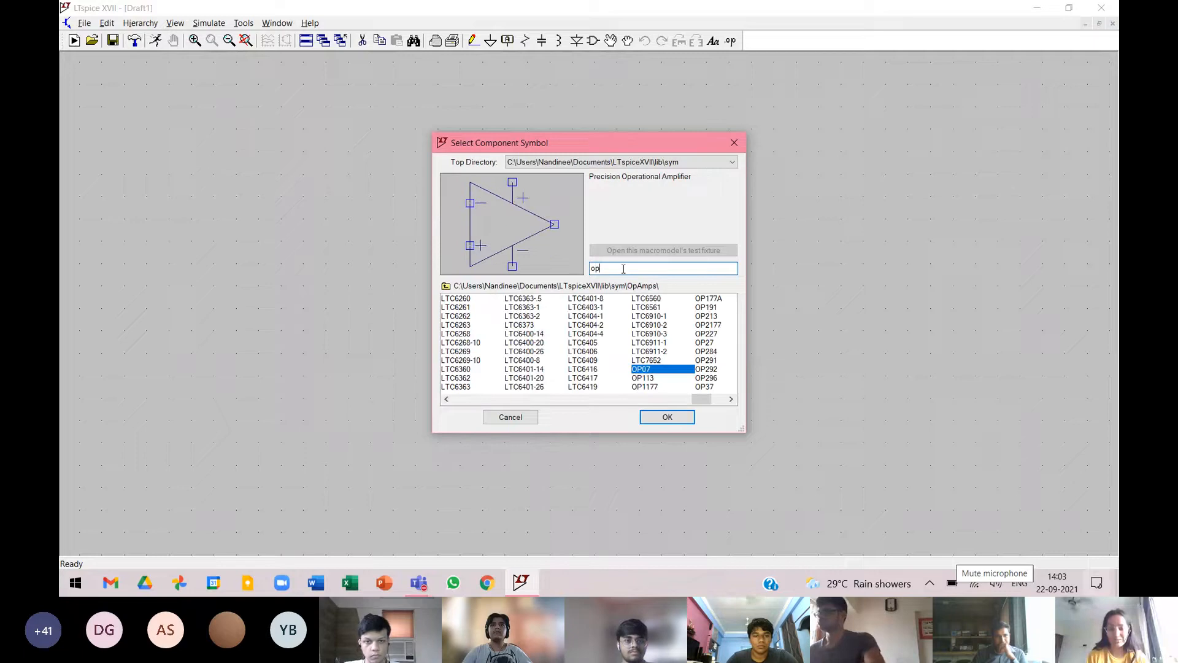
type("07")
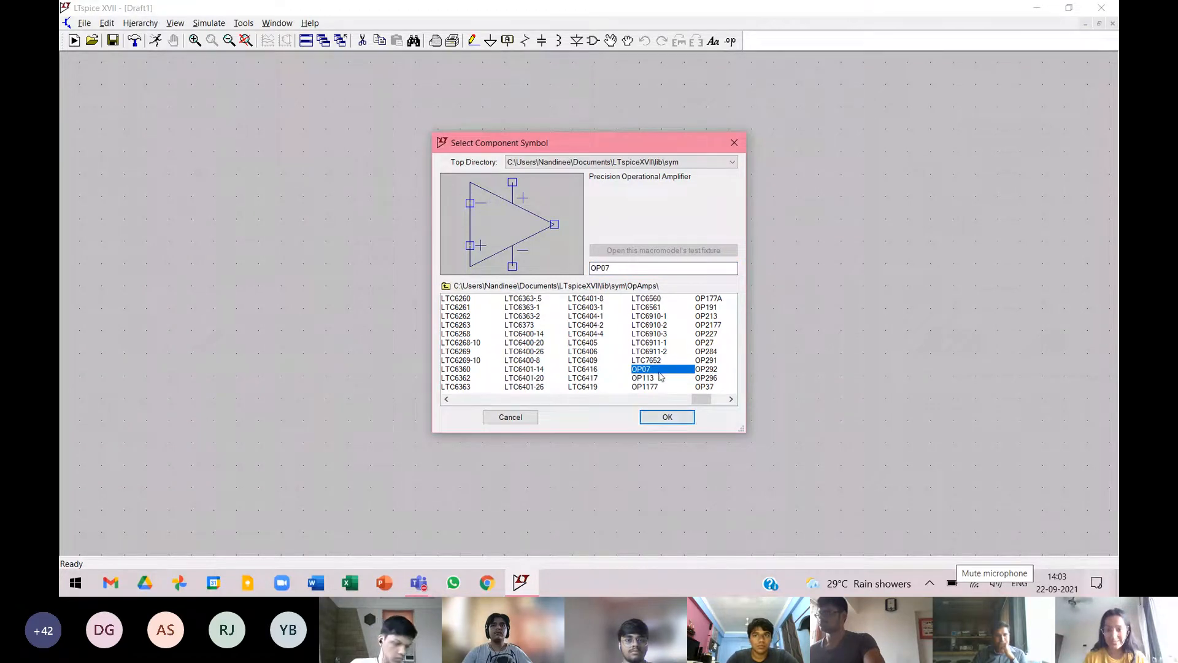
left_click(667, 417)
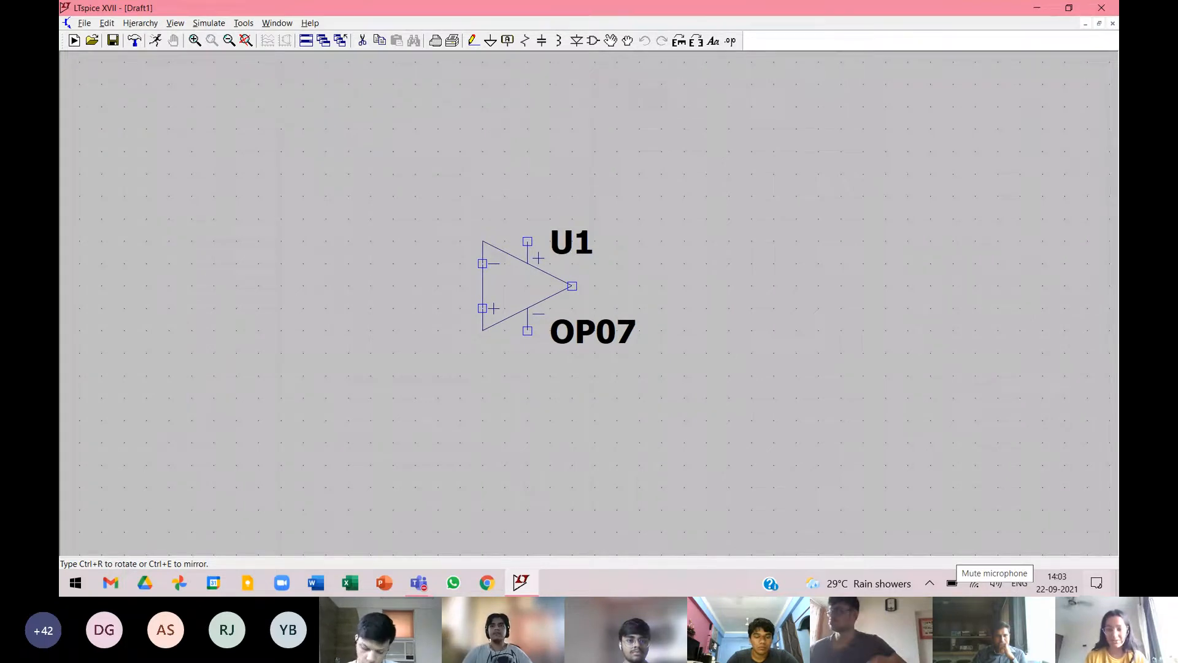
left_click(527, 196)
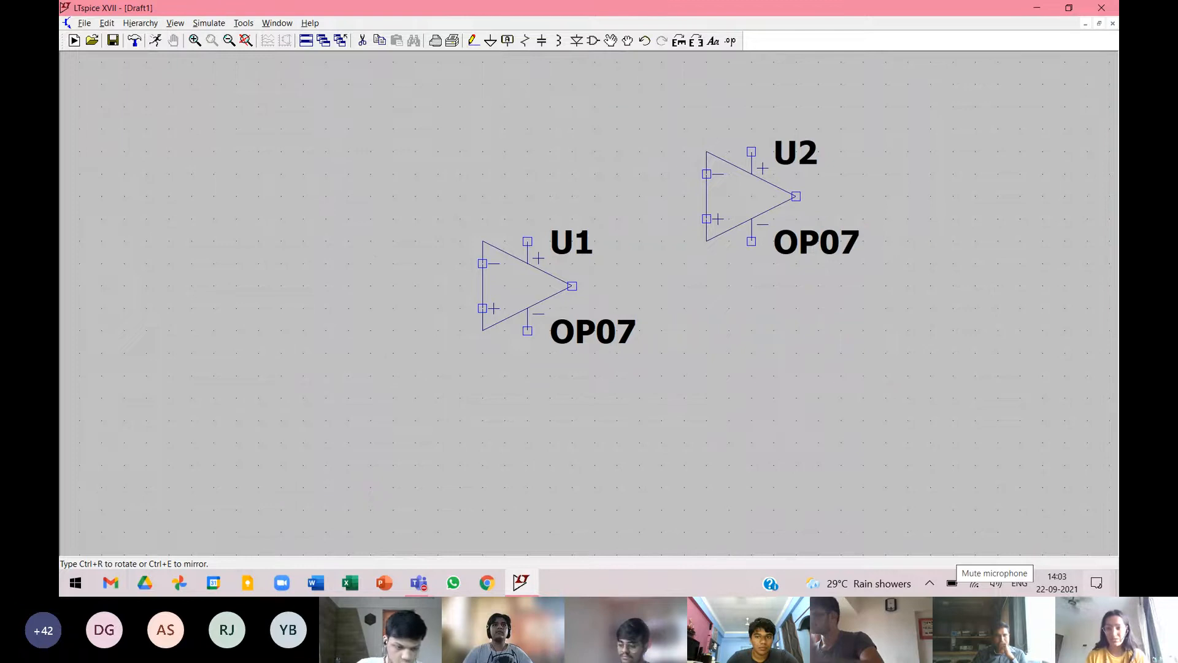
key("Escape")
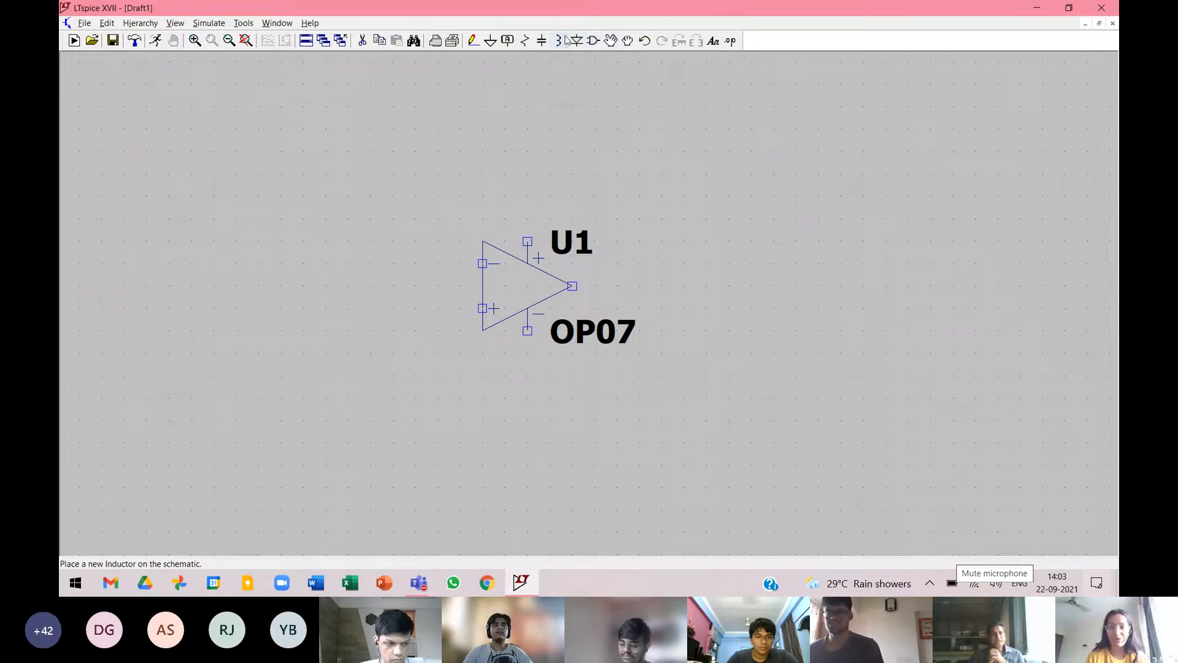
left_click(1023, 499)
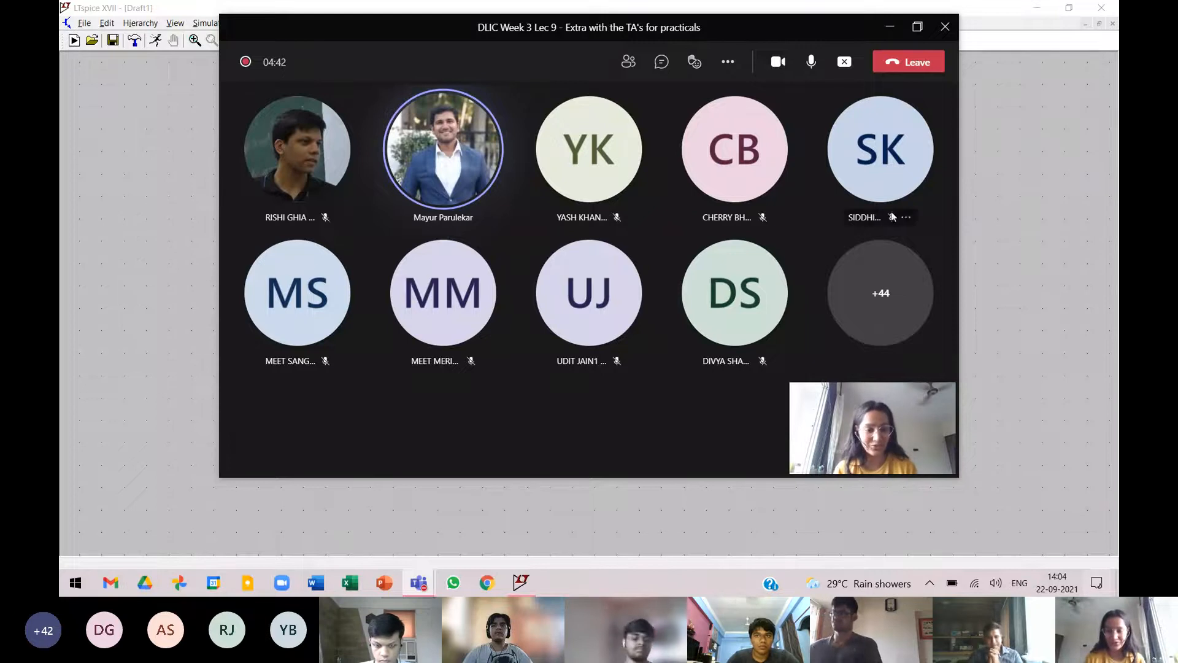
left_click(890, 29)
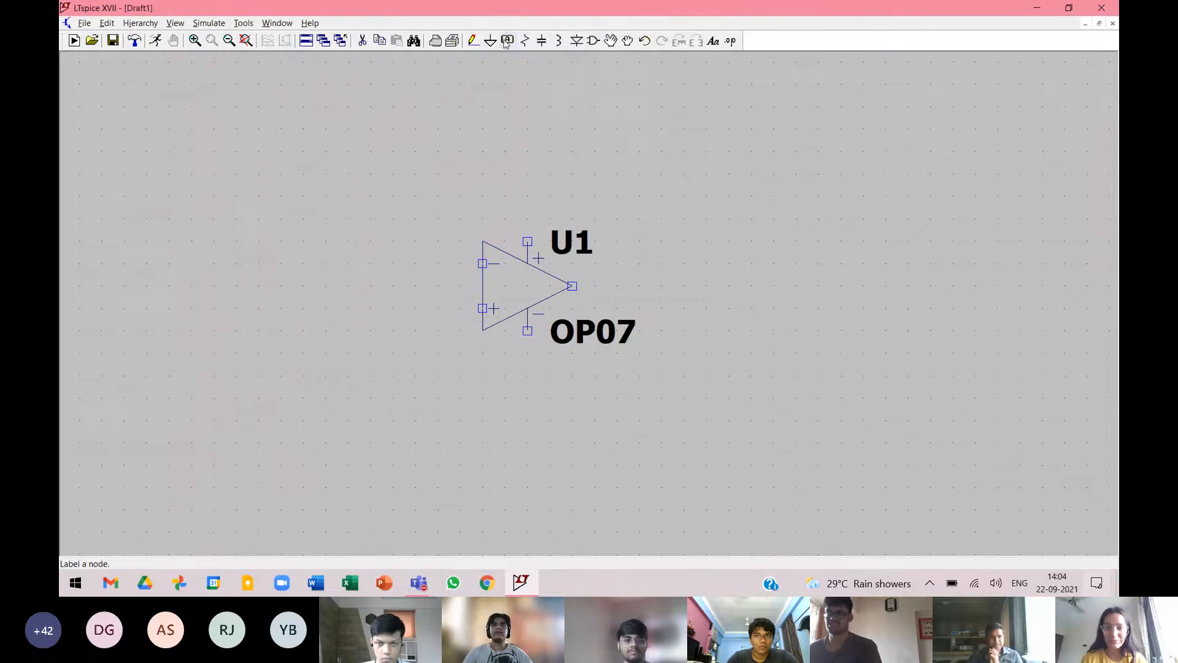
Delete the OP07 op-amp from the schematic with the Cut tool.
left_click(365, 43)
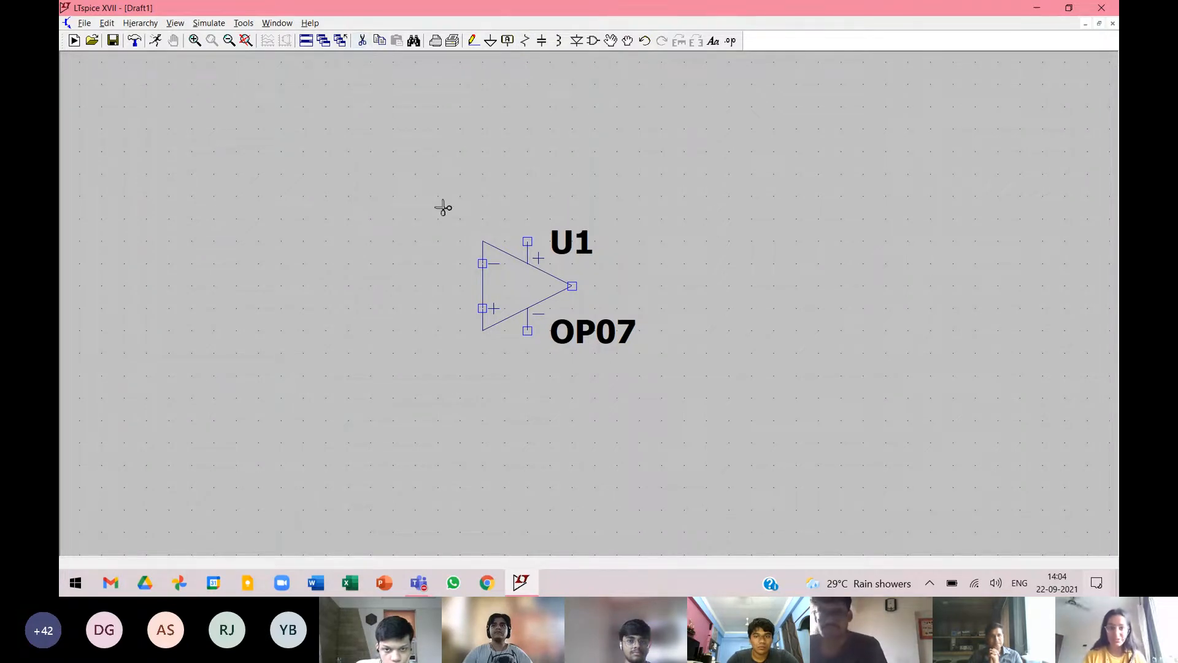
left_click(535, 290)
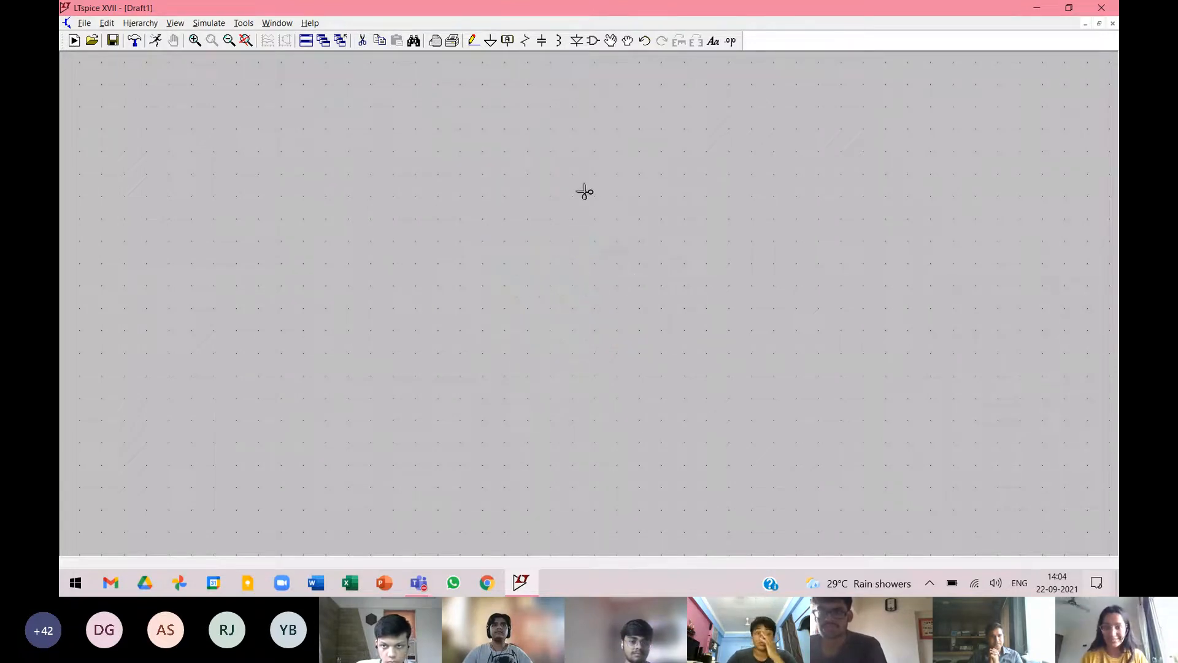
Place a single OP07 op-amp from the component library at the centre of the cleared schematic.
left_click(593, 41)
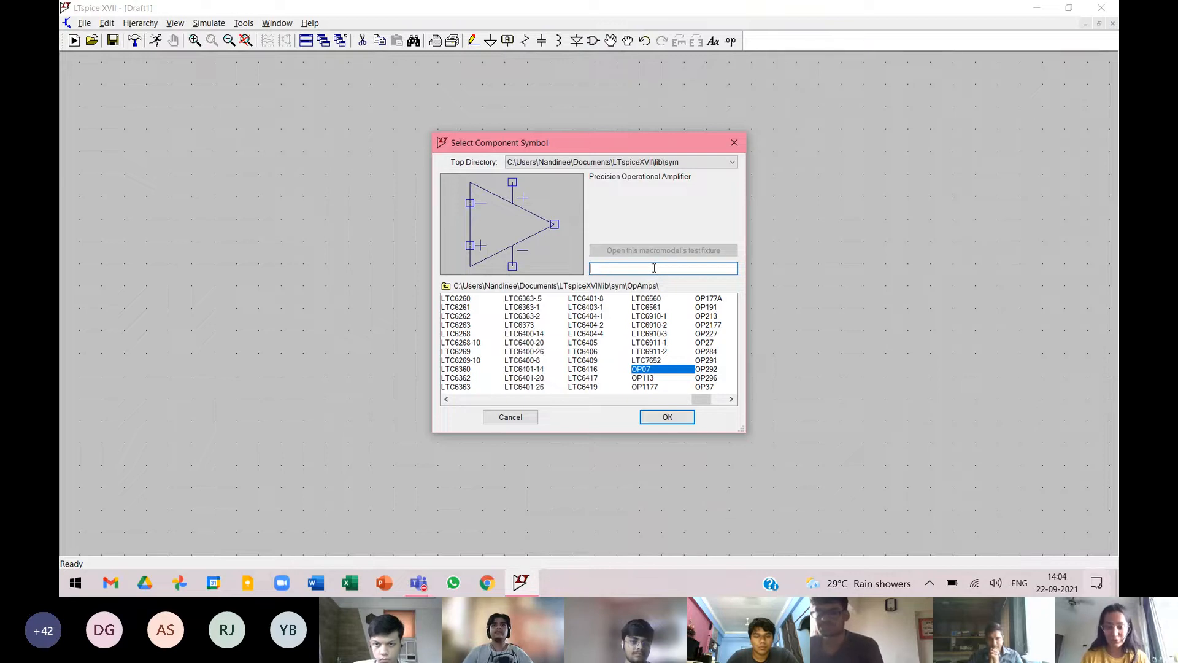
type("op")
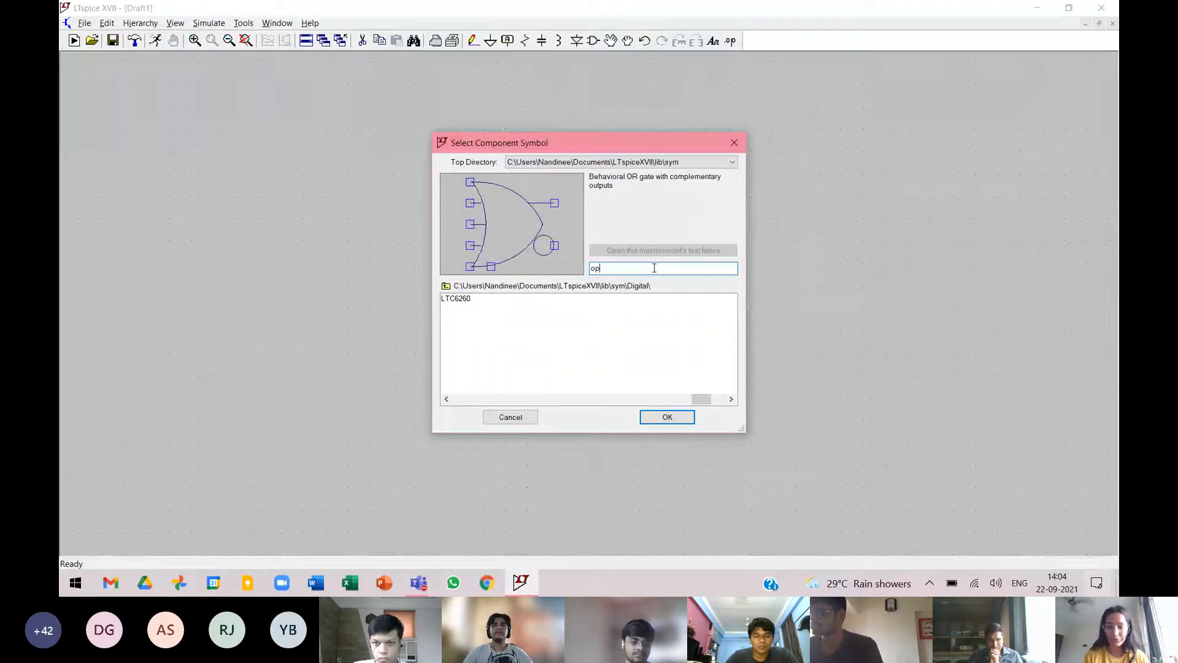
type("07")
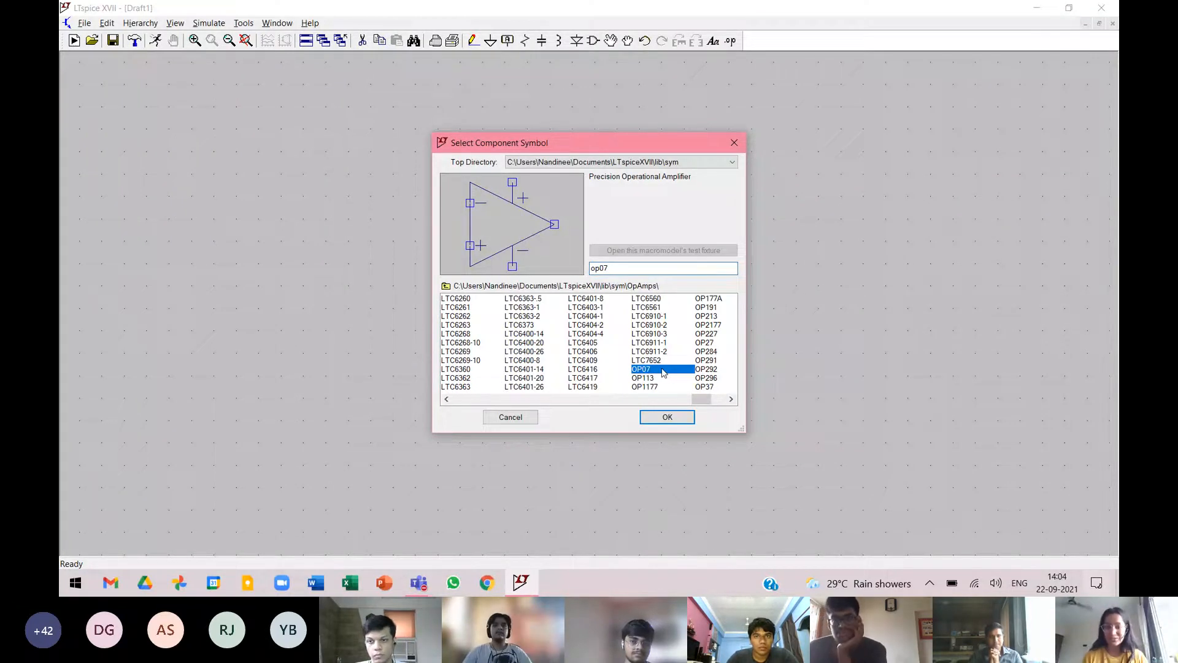
left_click(673, 421)
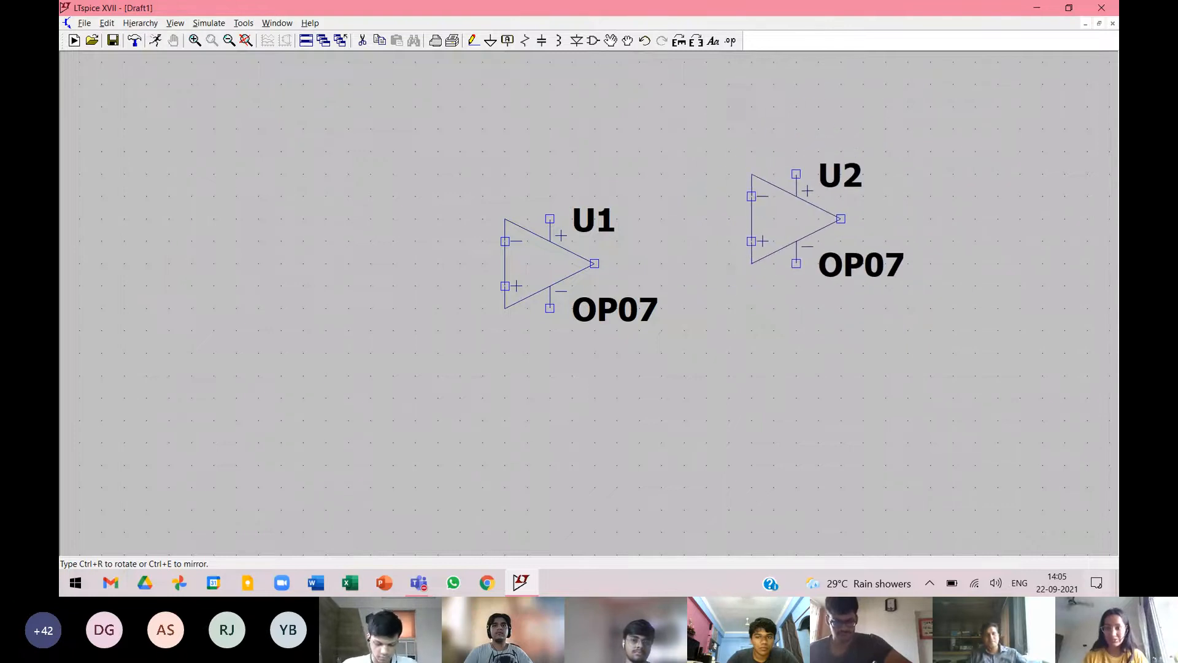
key("Escape")
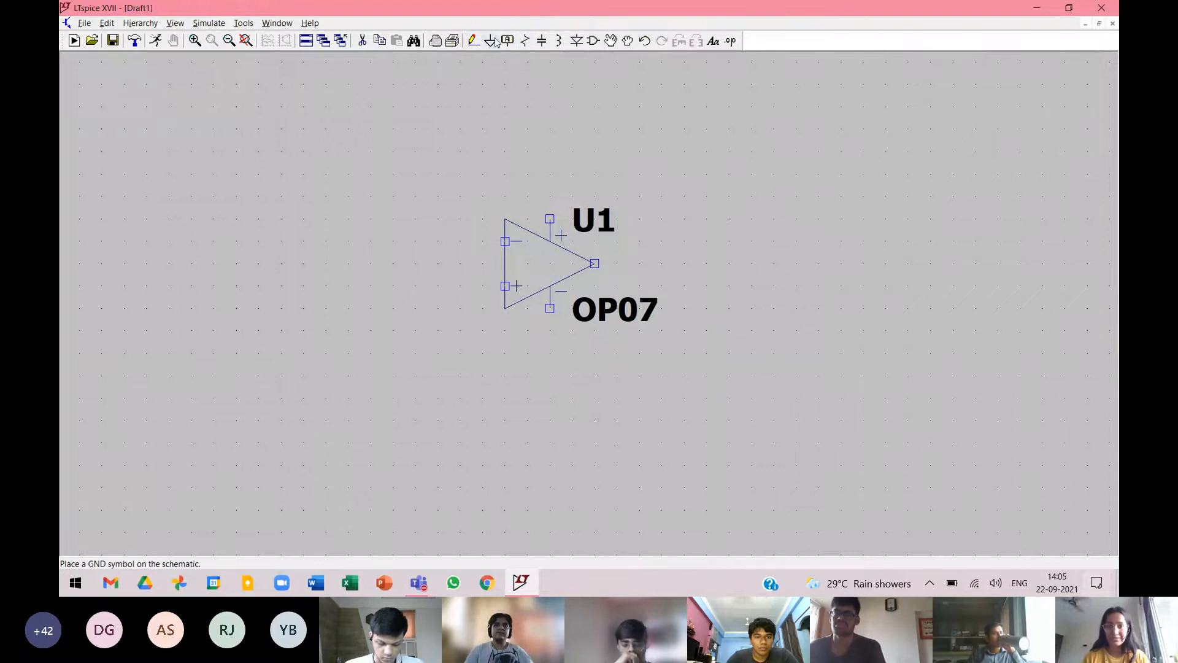
Place two horizontal resistors, one left of the op-amp's inverting input and one above and to the right of the op-amp.
left_click(526, 41)
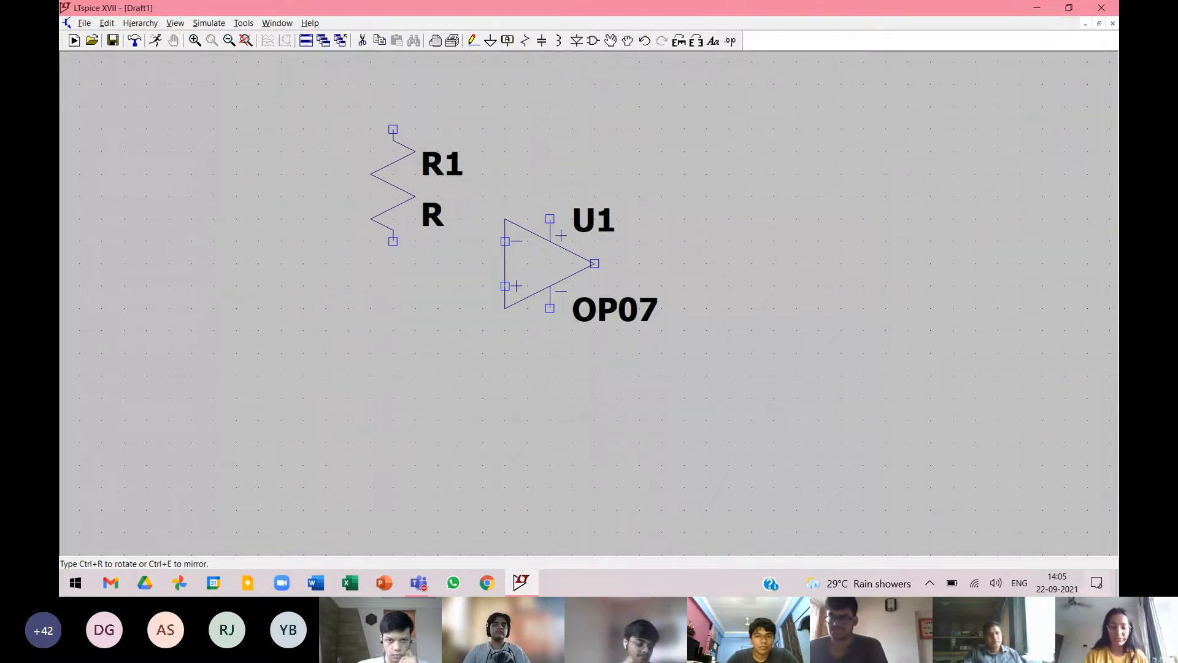
key("ctrl+r")
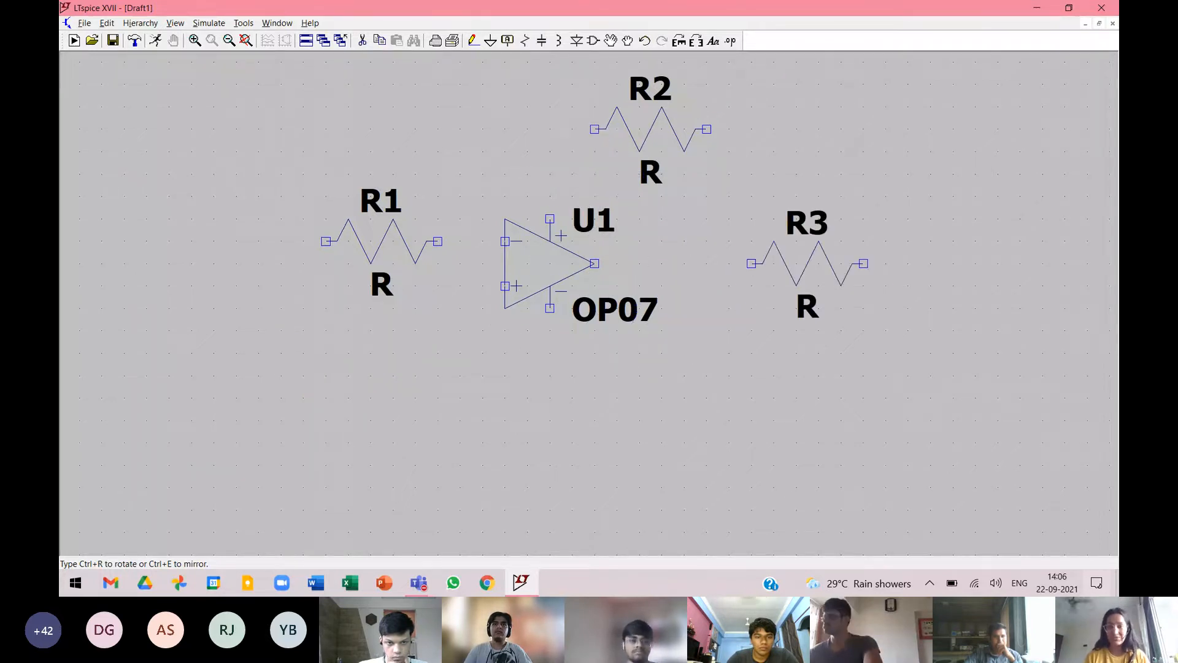
key("Escape")
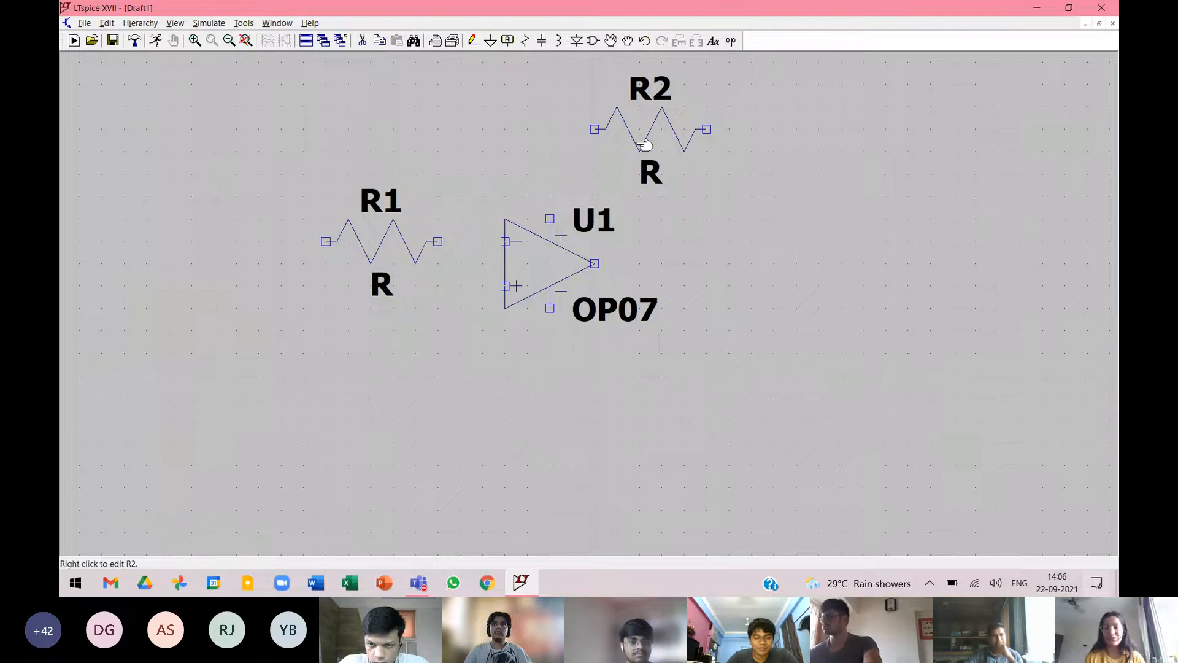
Place three upright voltage sources: one below and left of R1, and two stacked at the far right of the circuit.
left_click(602, 43)
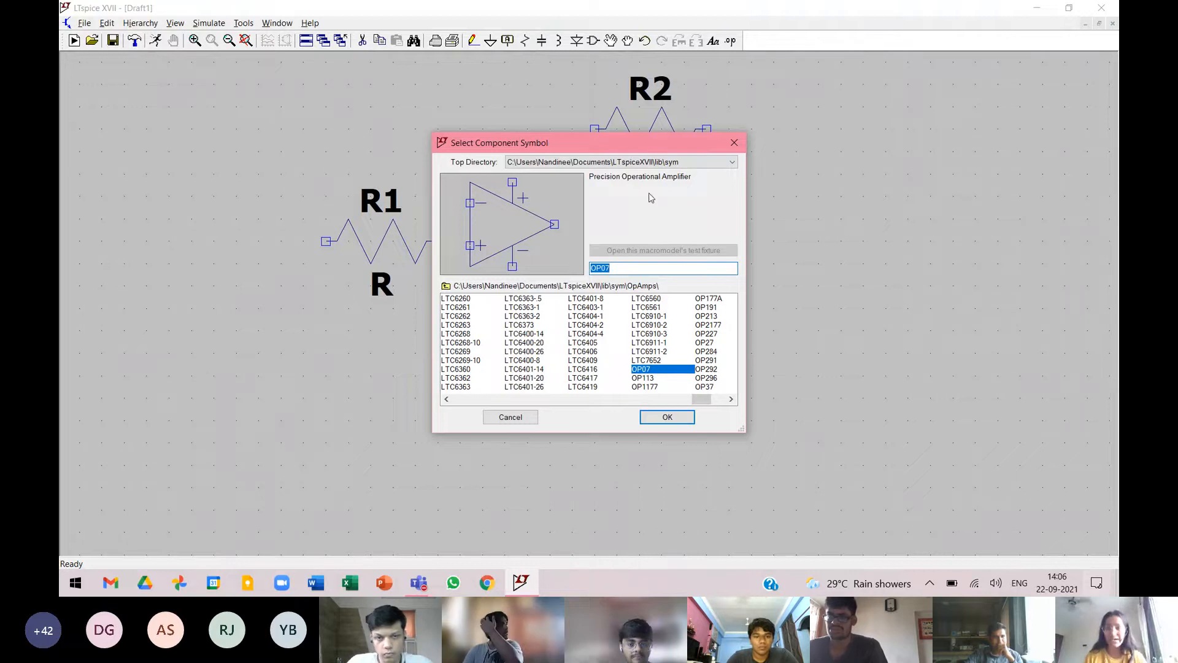
type("v")
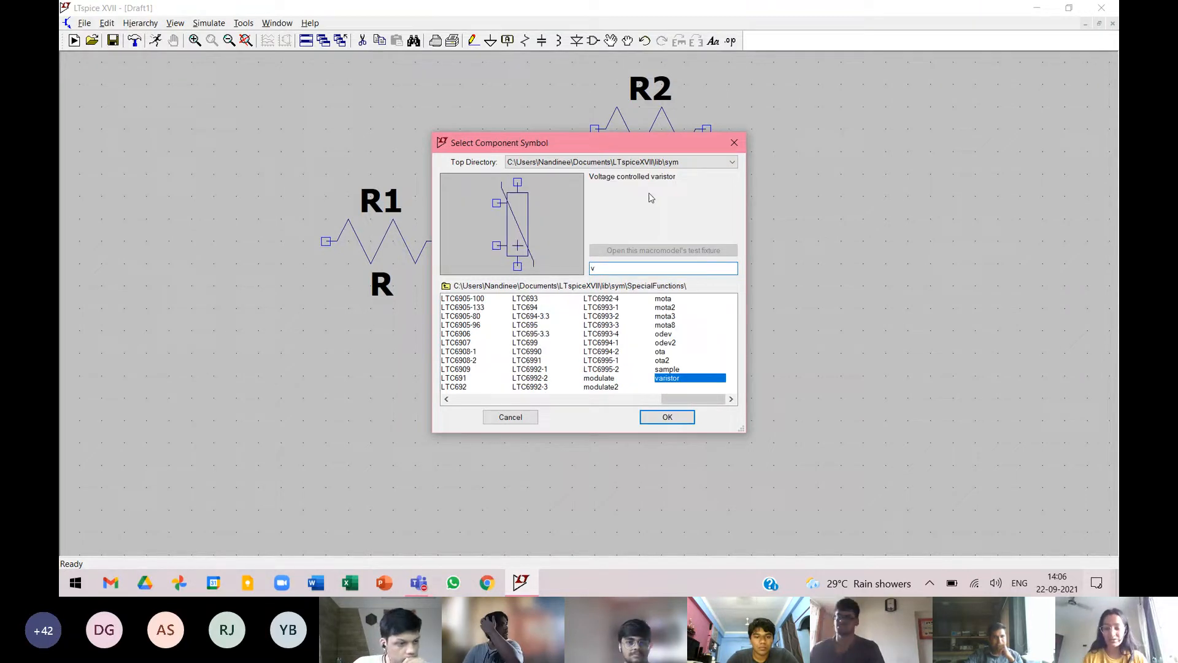
type("oltage")
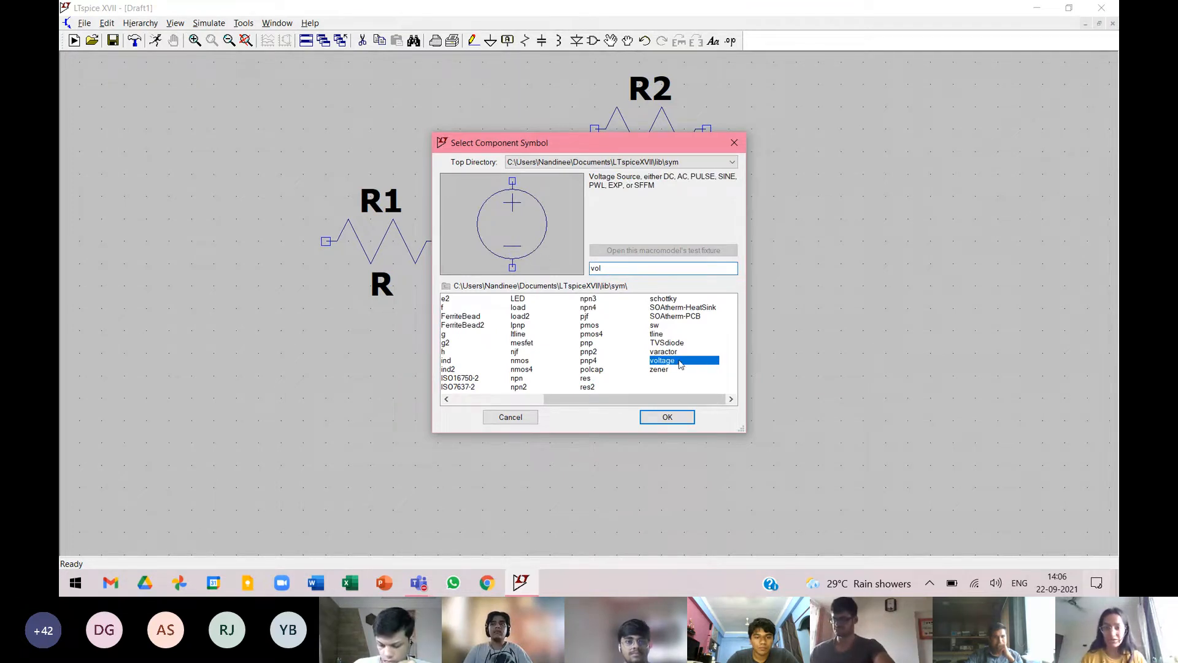
left_click(667, 417)
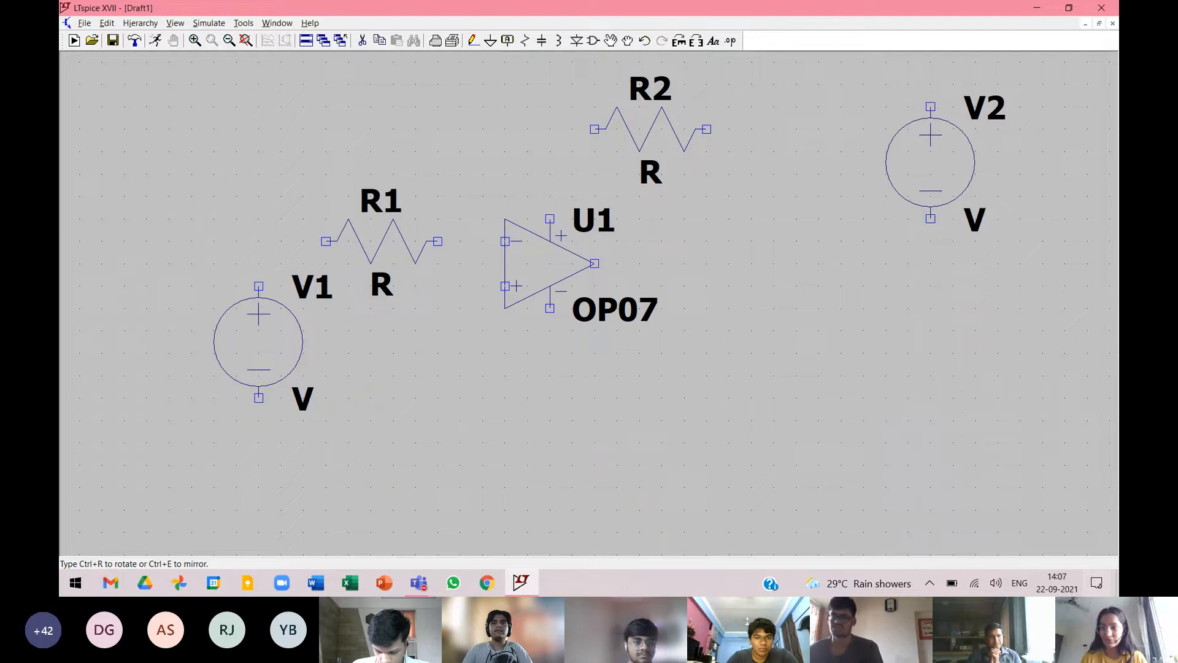
left_click(931, 184)
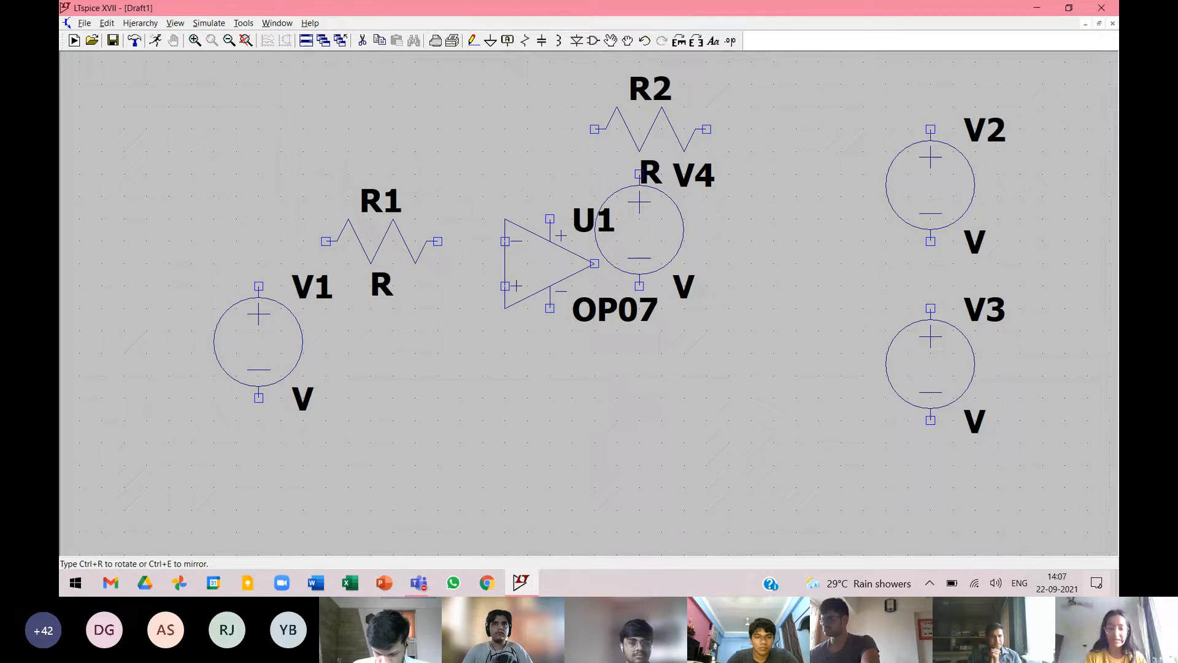
key("ctrl+r")
key("ctrl+r")
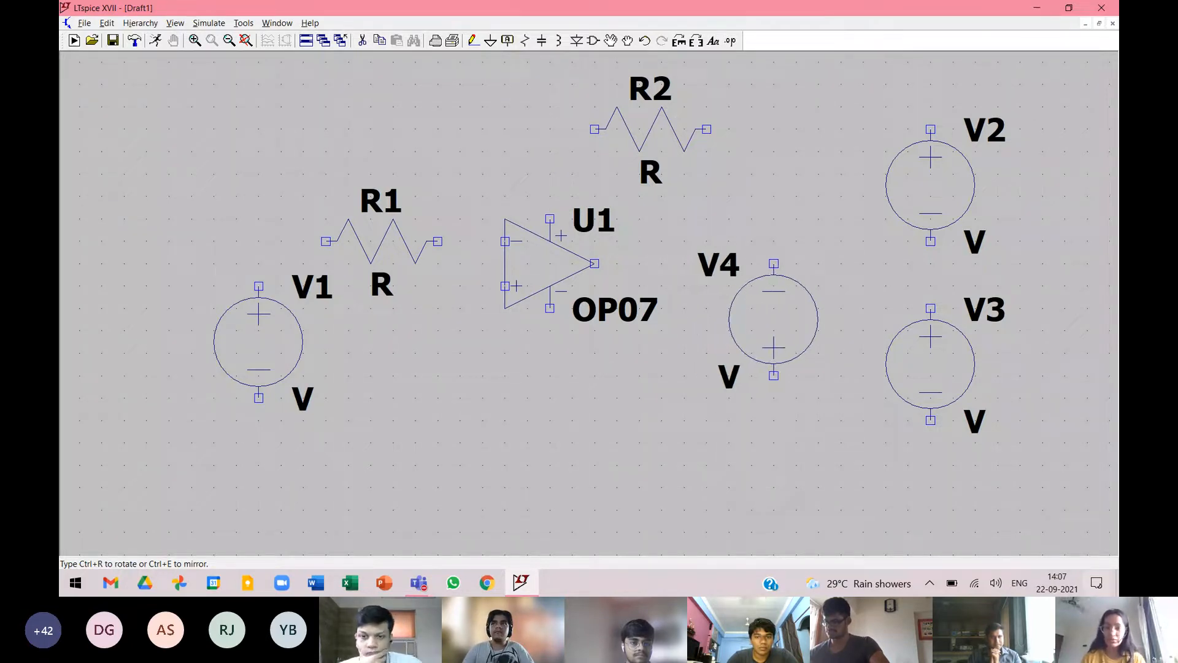
key("Escape")
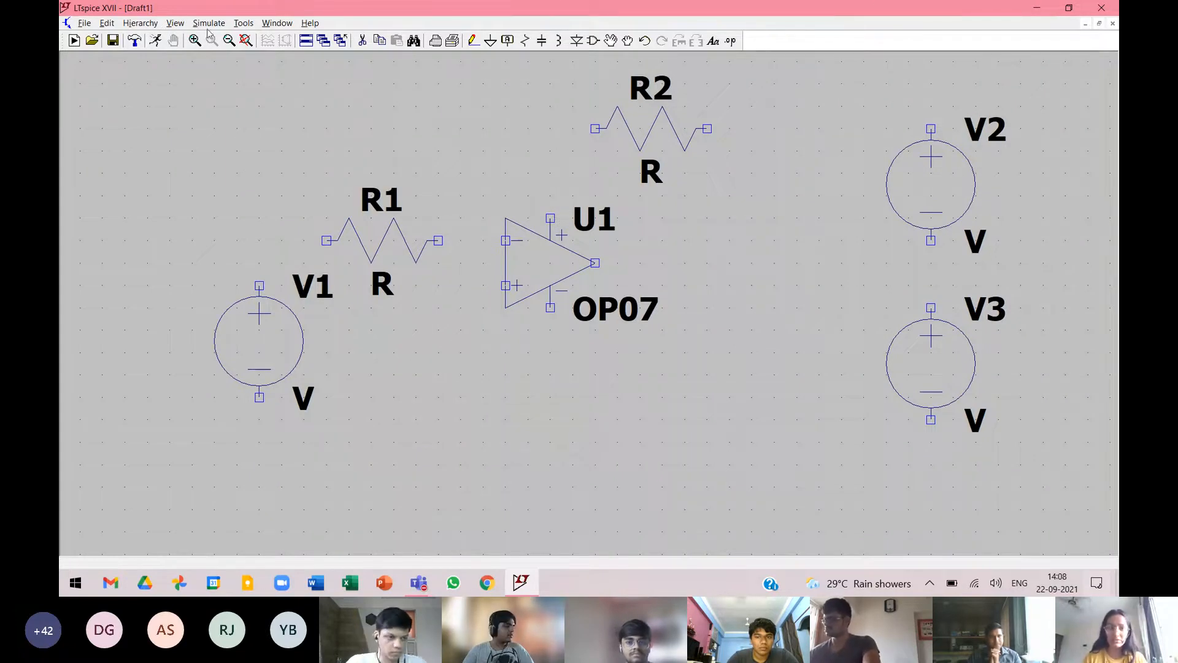
Set voltage source V1 to a SINE function with 0 V DC offset, 1 V amplitude and 1K frequency.
left_click(243, 43)
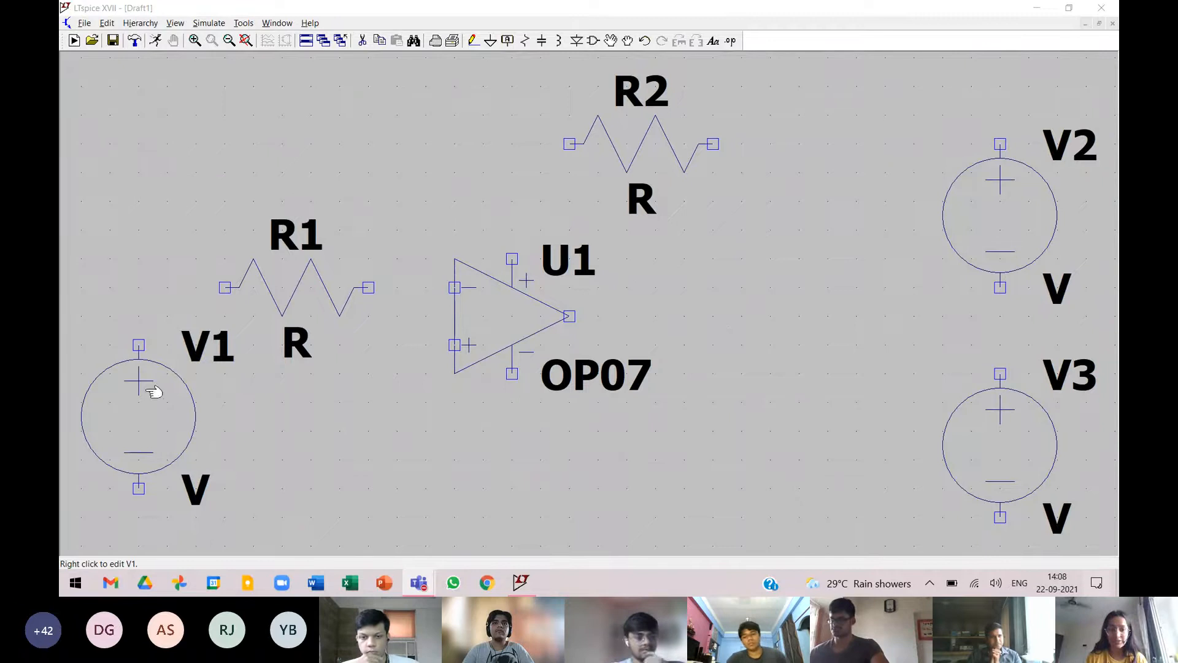
right_click(171, 432)
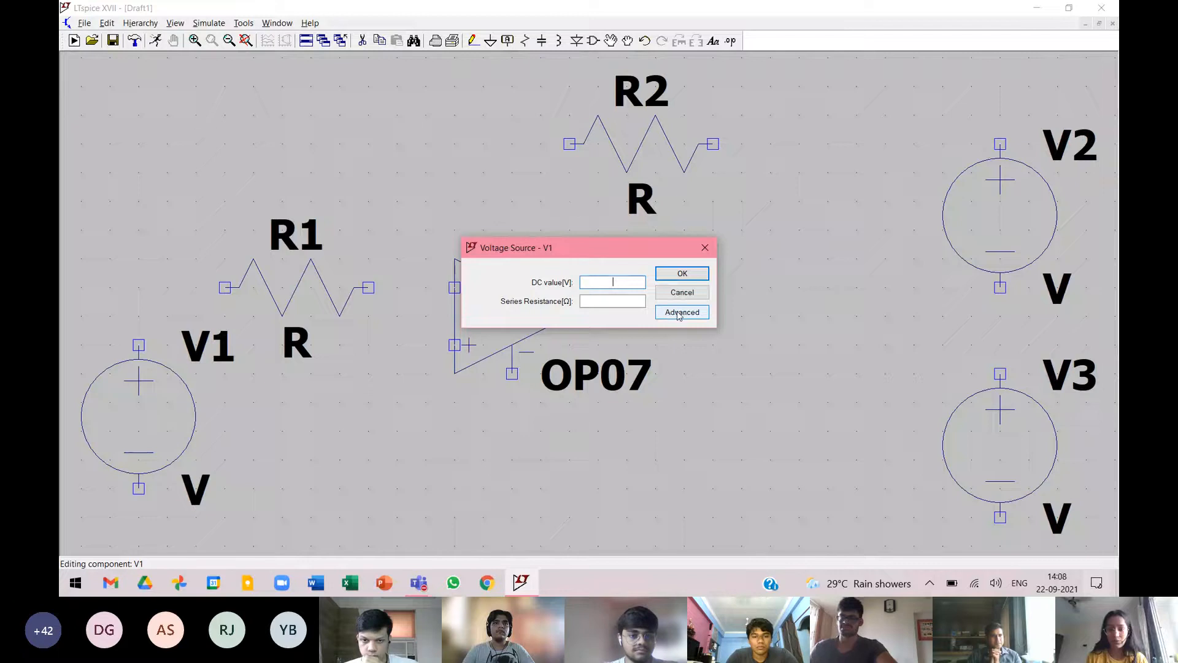
left_click(698, 248)
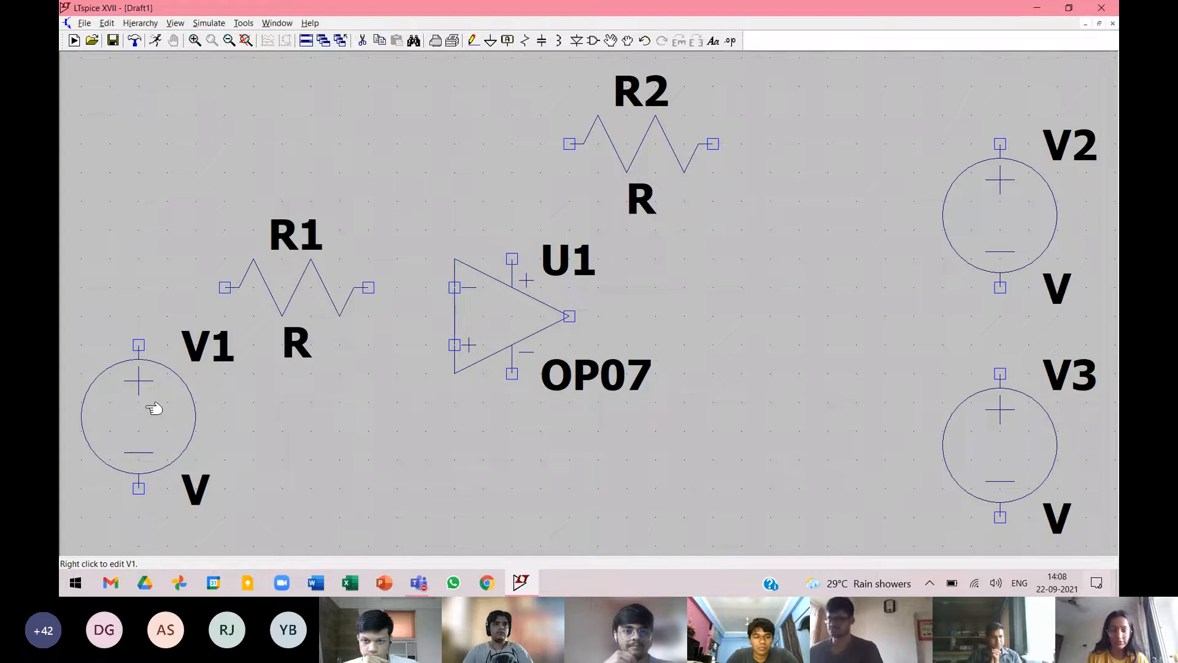
right_click(153, 408)
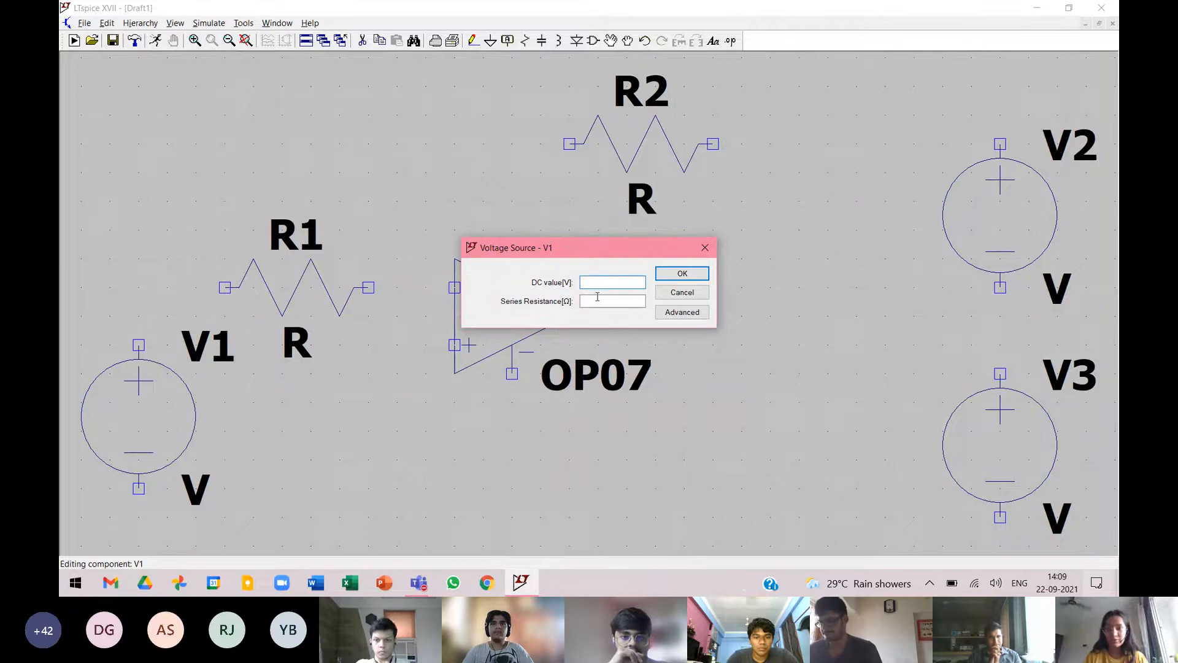
left_click(694, 314)
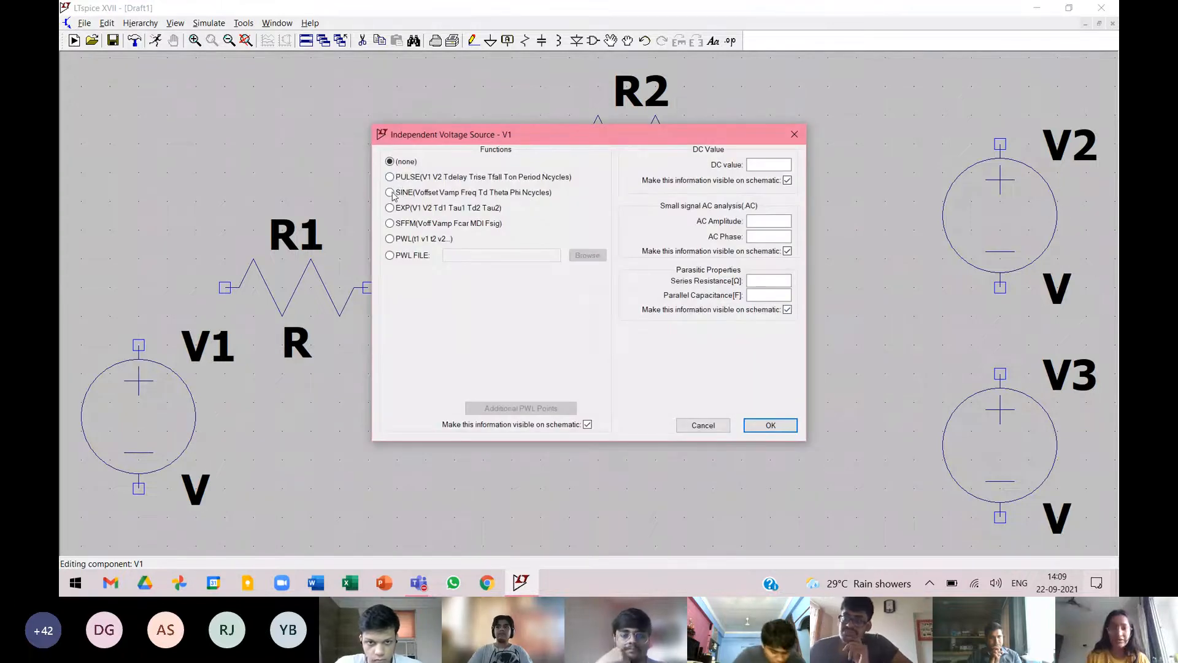
left_click(391, 192)
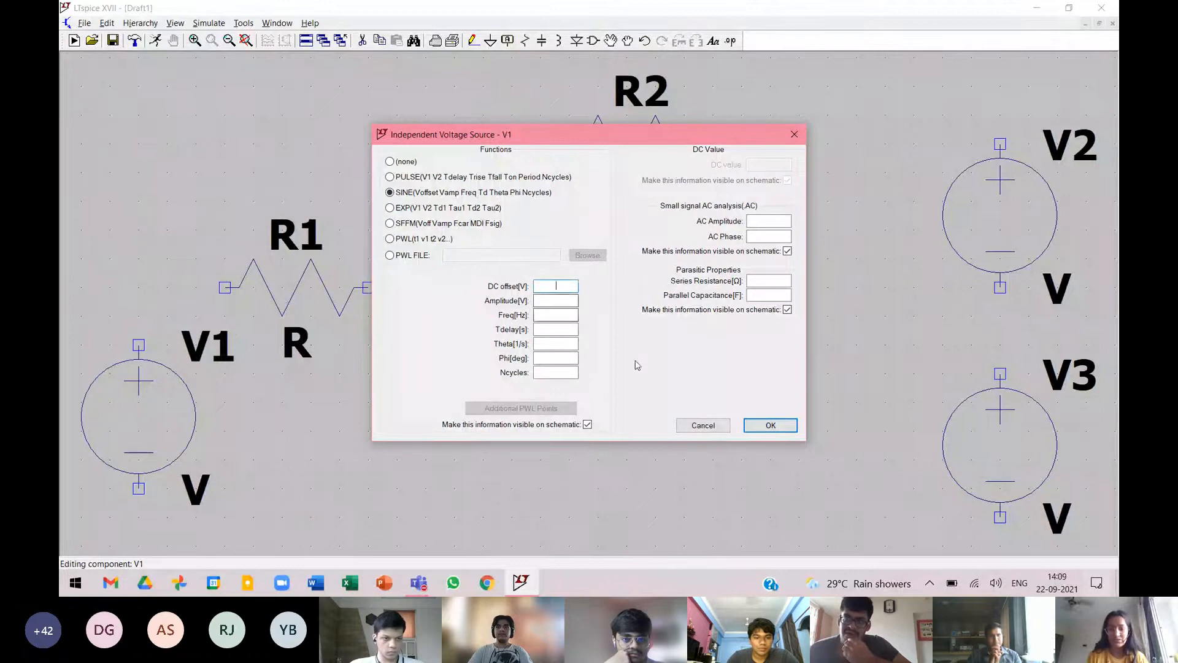
type("0")
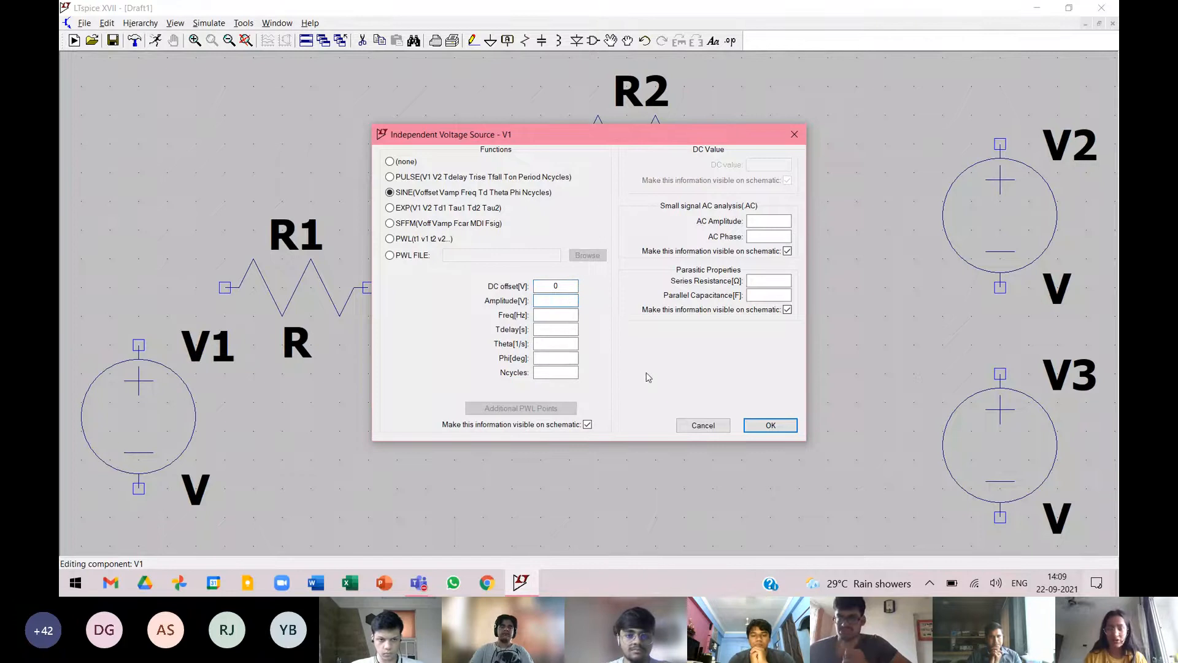
type("1")
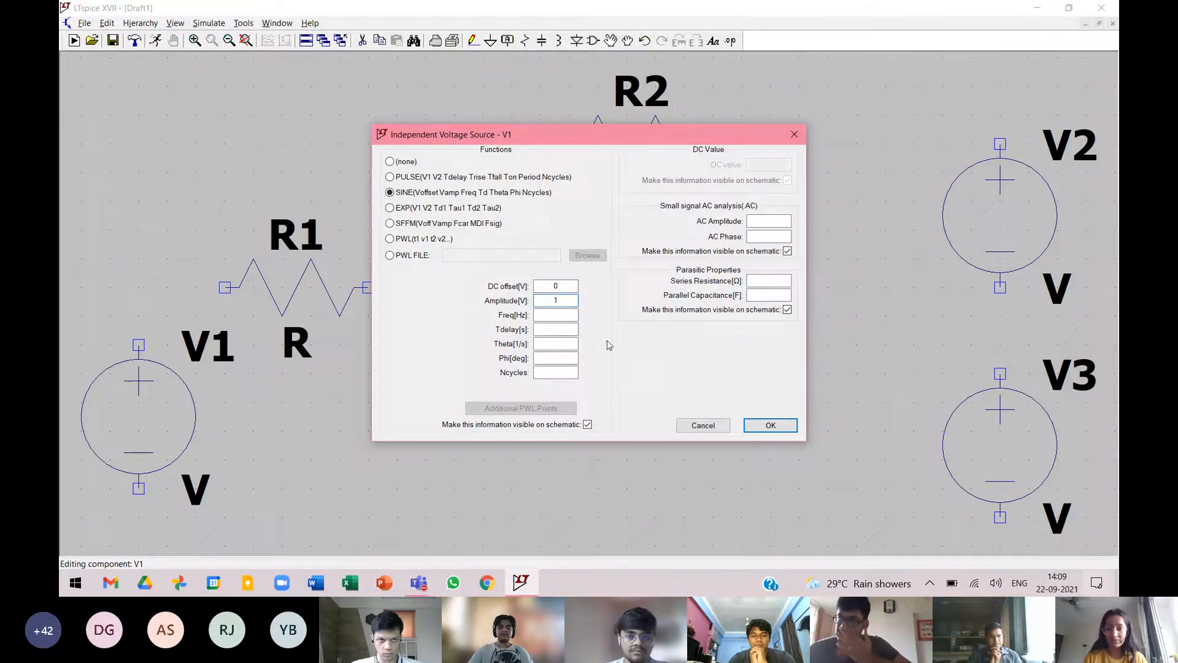
left_click(556, 316)
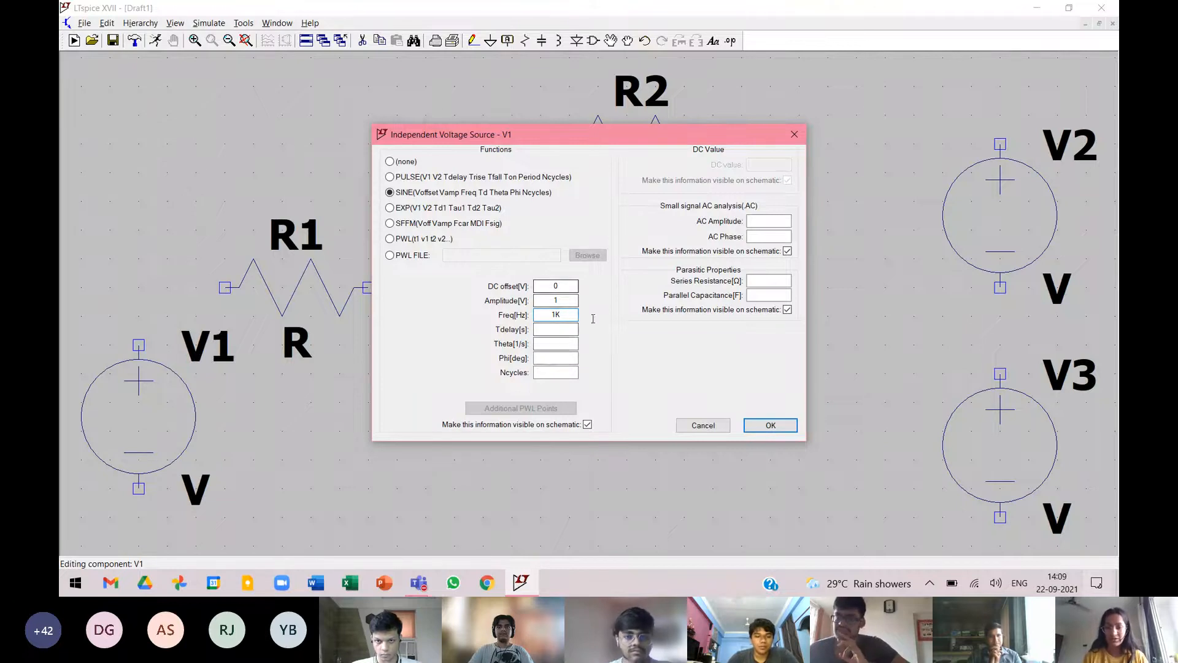
left_click(776, 429)
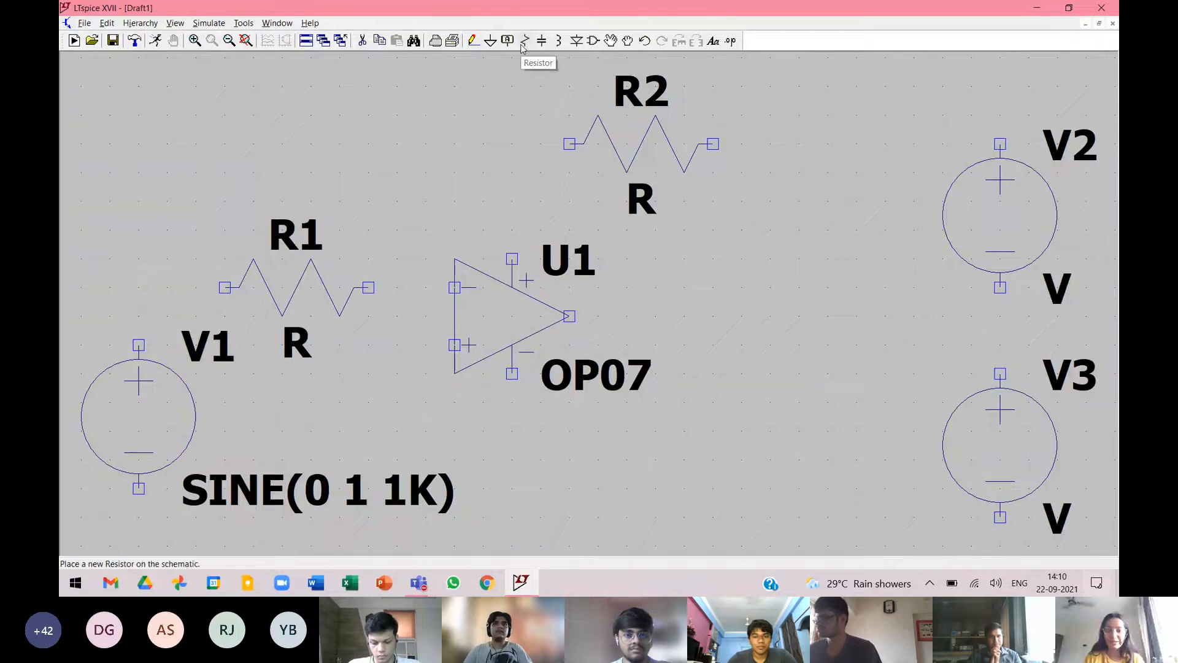
Place three ground symbols: one below and left of the op-amp's non-inverting input, one below V1, and one right of V2 and V3.
left_click(490, 41)
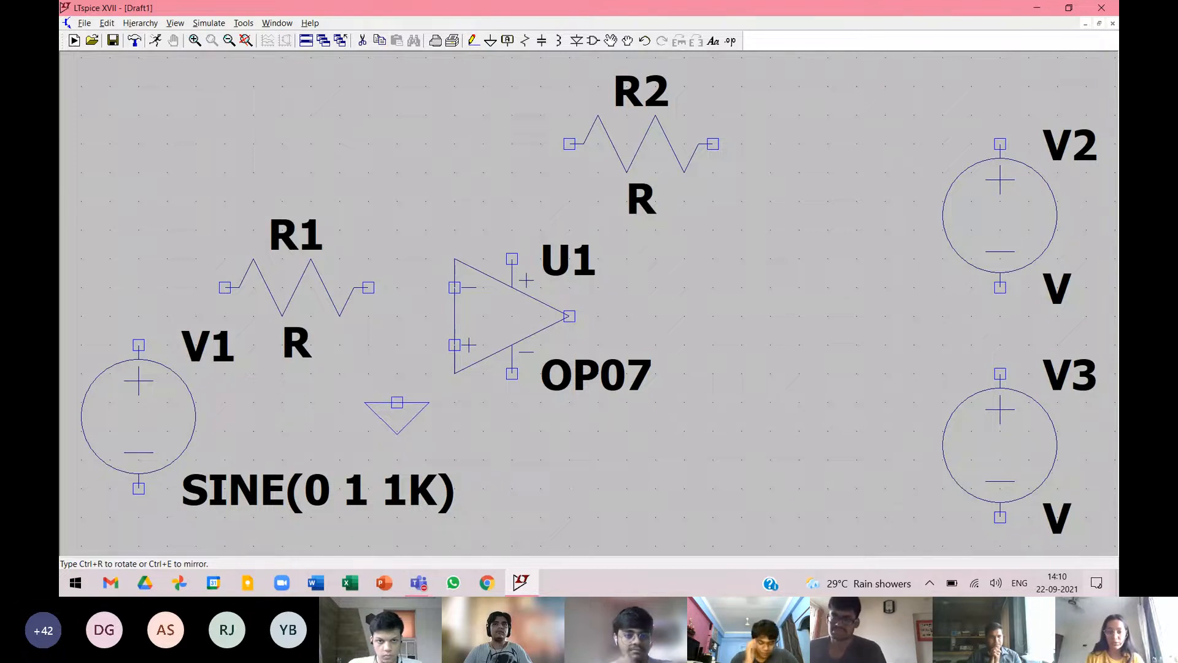
left_click(389, 415)
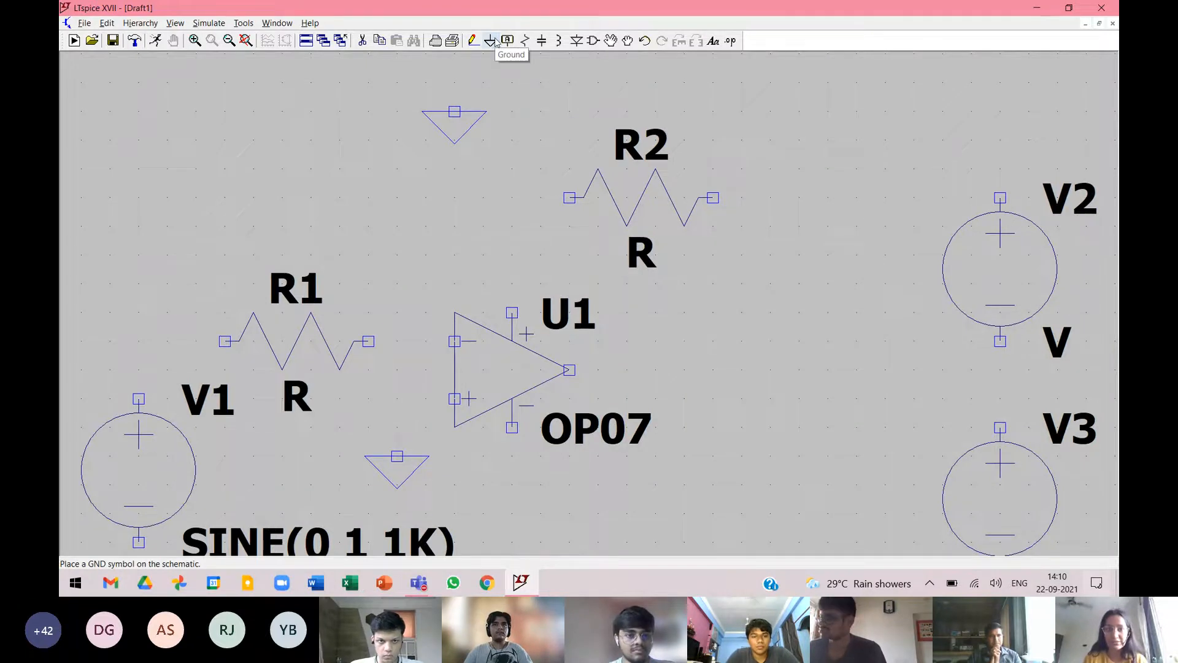
left_click(491, 40)
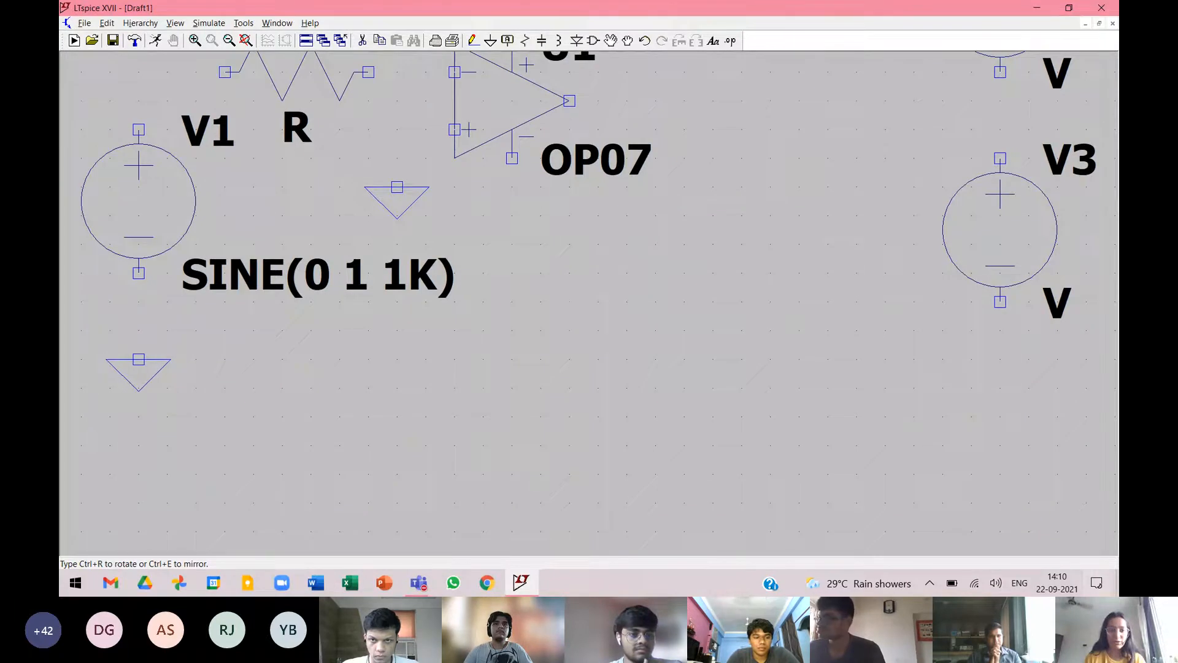
left_click(138, 359)
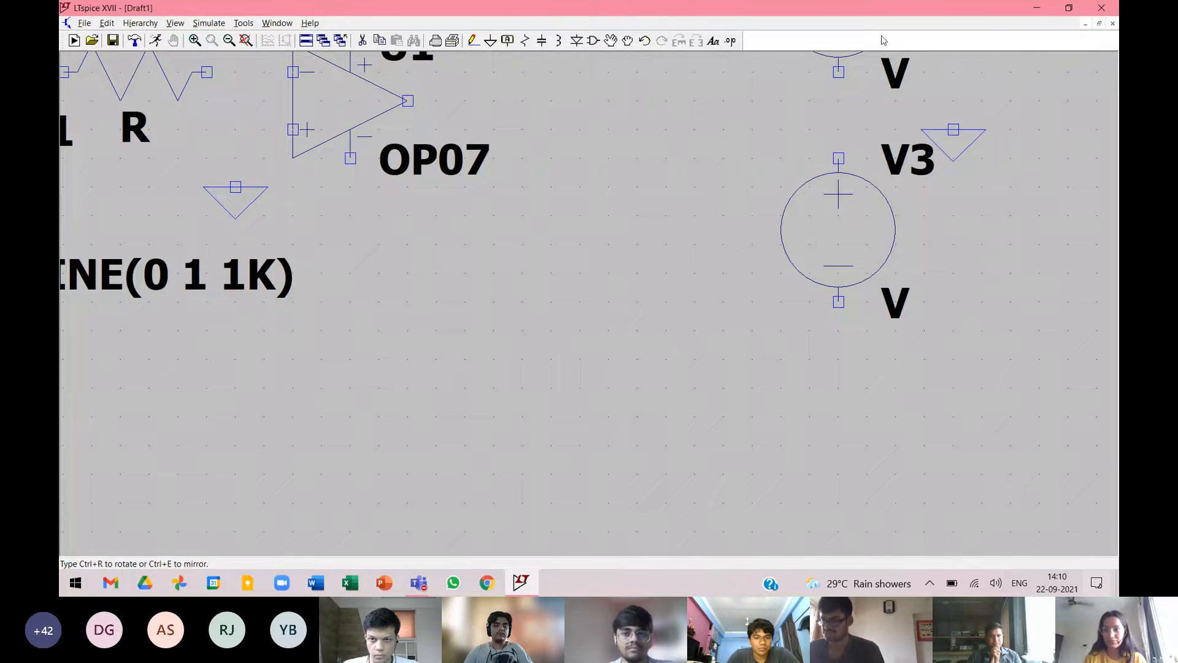
left_click(967, 491)
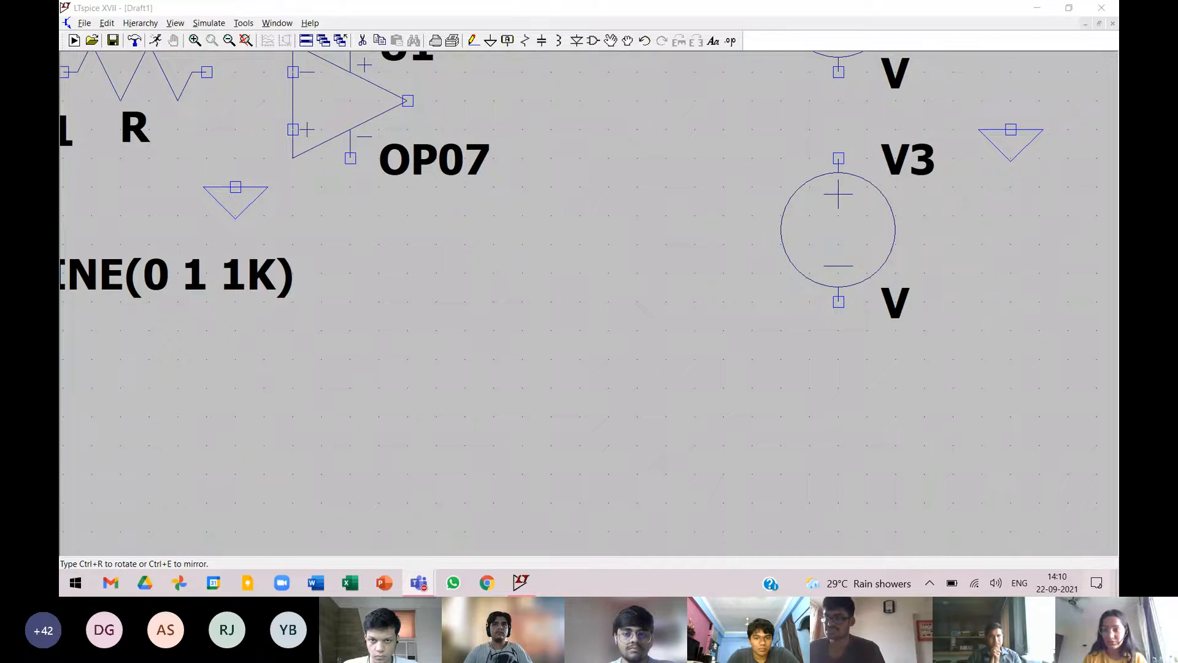
left_click(1010, 129)
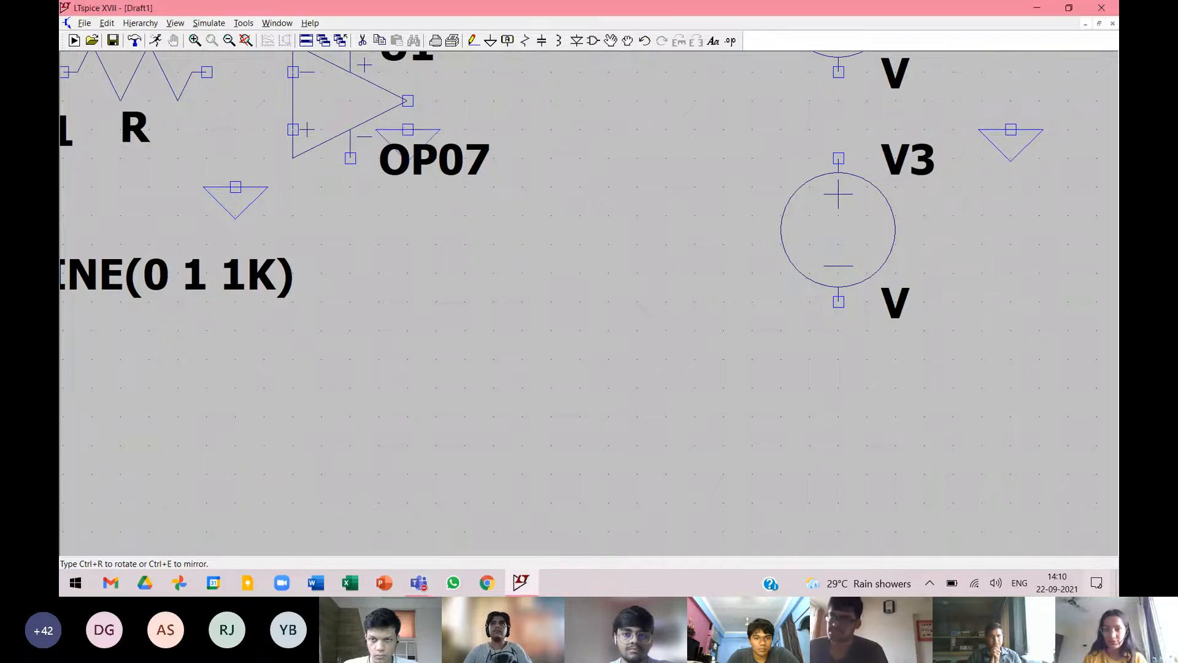
left_click(246, 40)
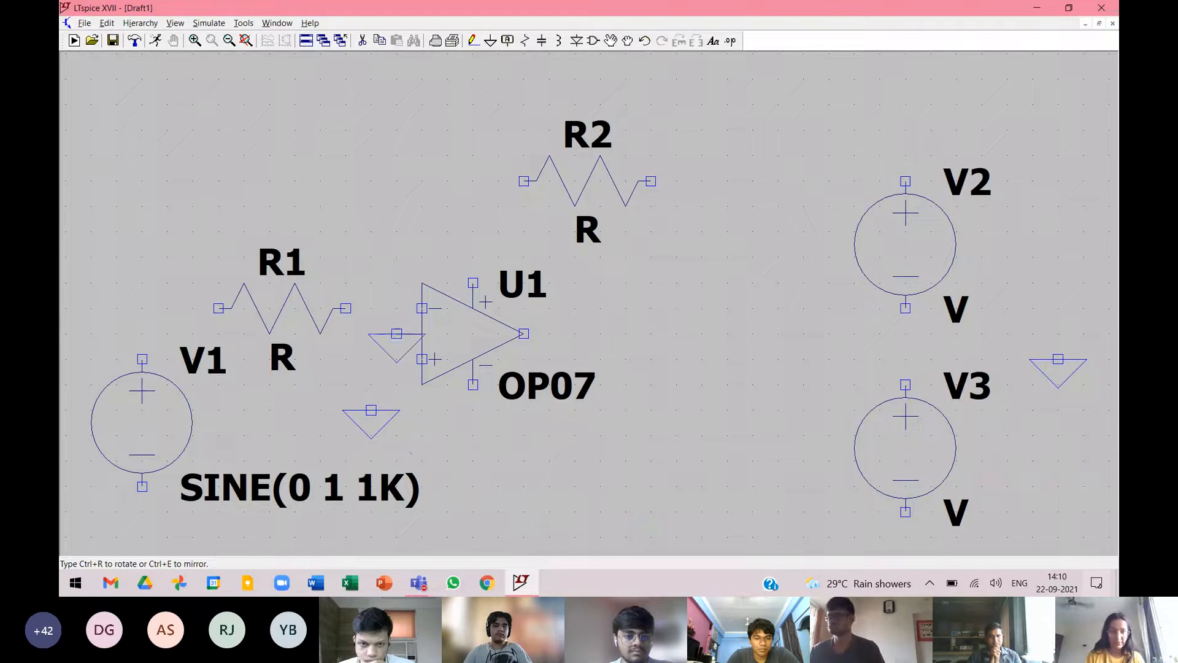
key("Escape")
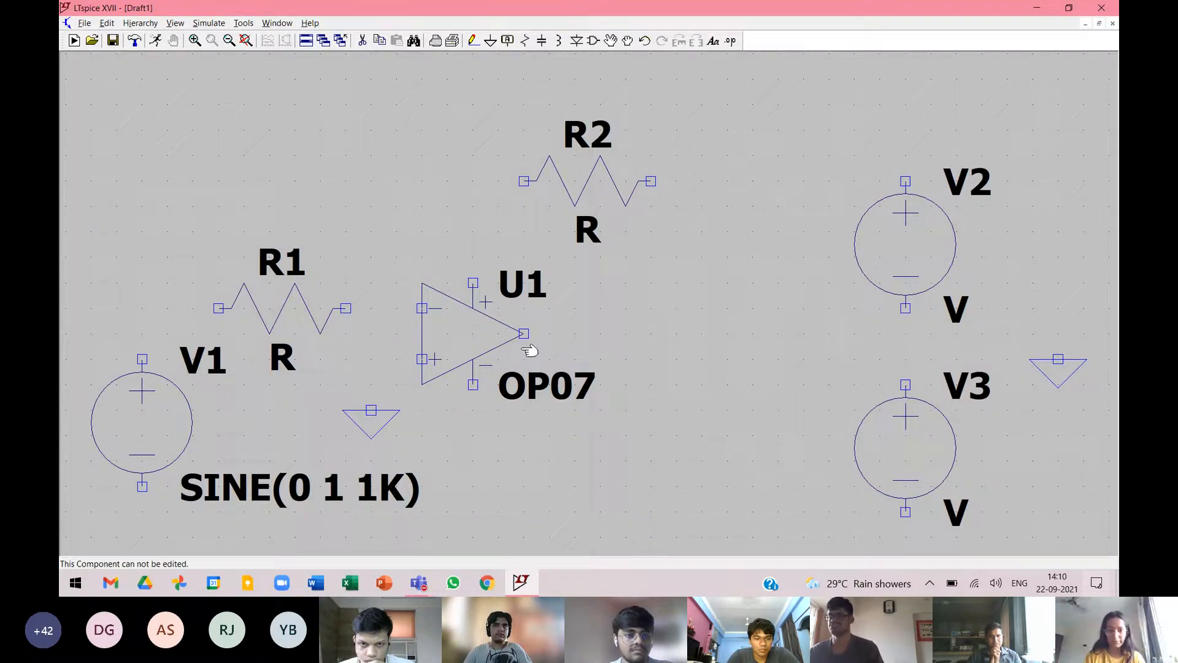
Wire R1's right end to the op-amp's inverting input and its left end to V1's positive terminal.
scroll(700, 202, "down", 2)
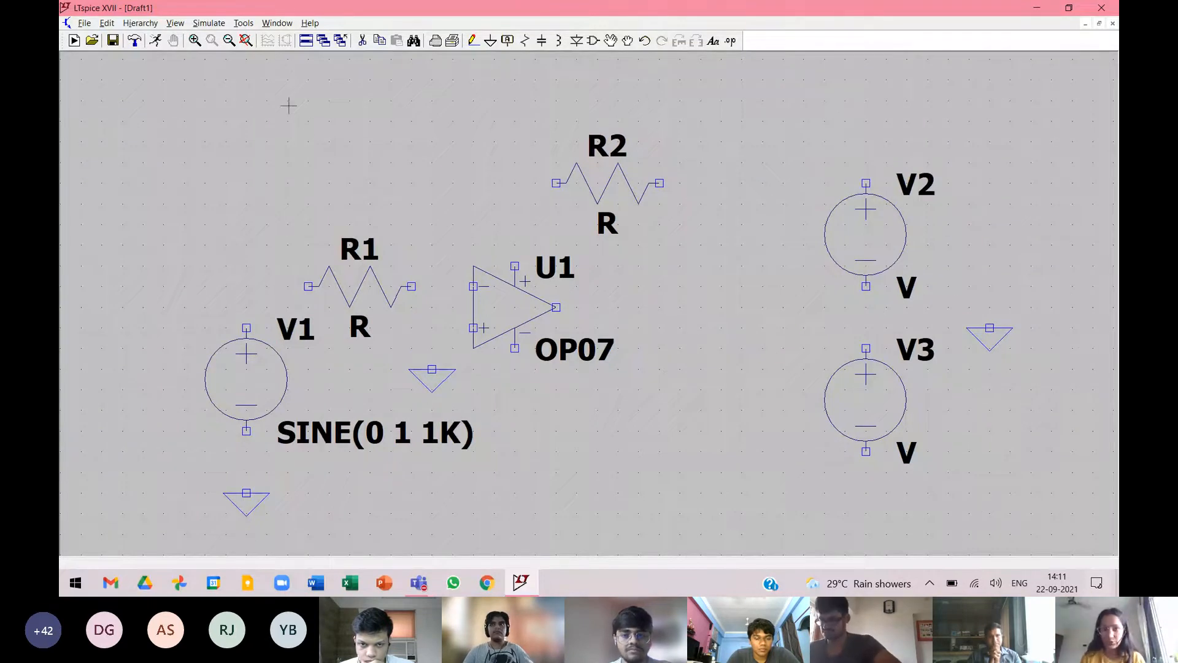
left_click(477, 38)
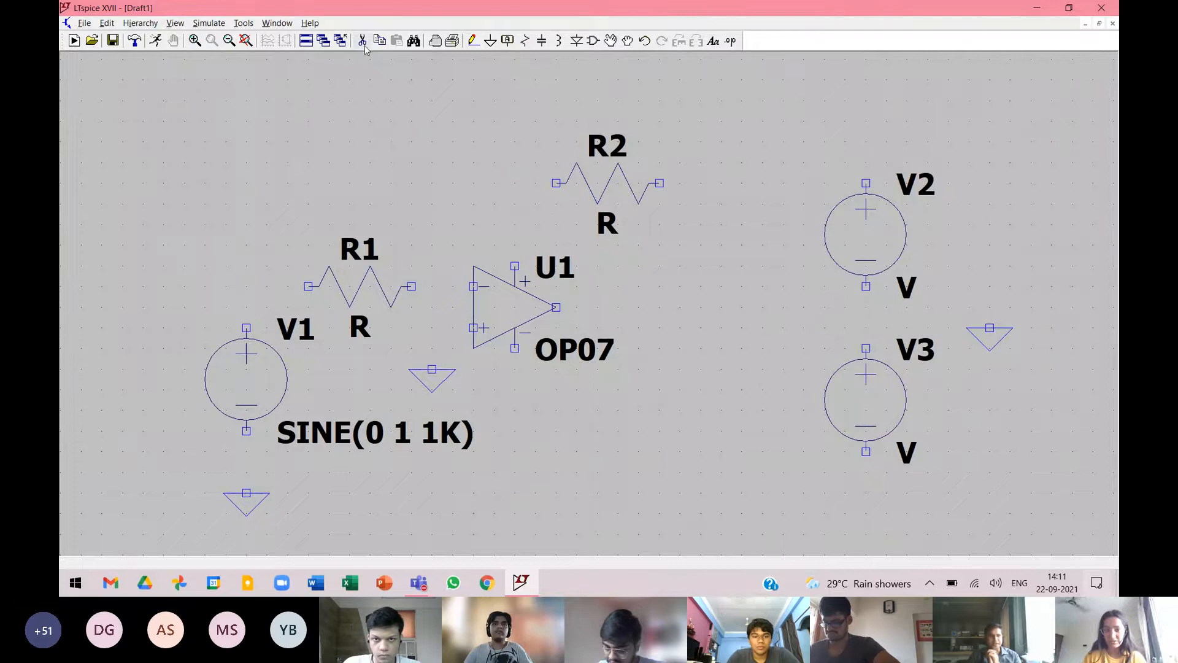
left_click(478, 43)
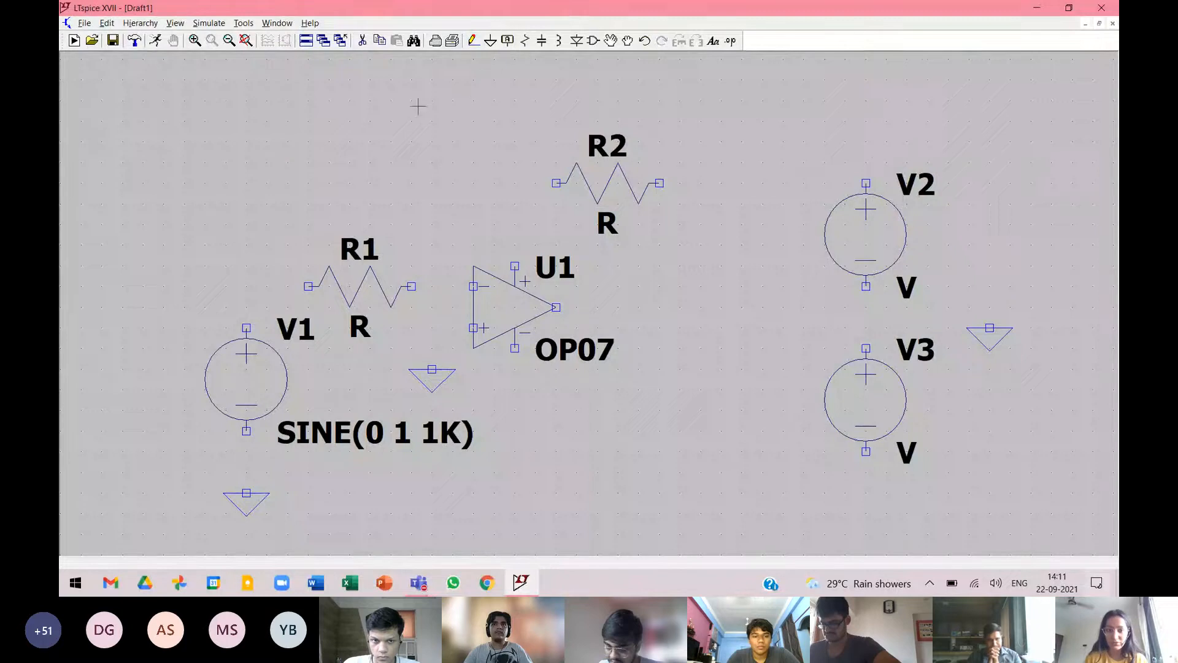
left_click(478, 43)
scroll(478, 42, "up", 1)
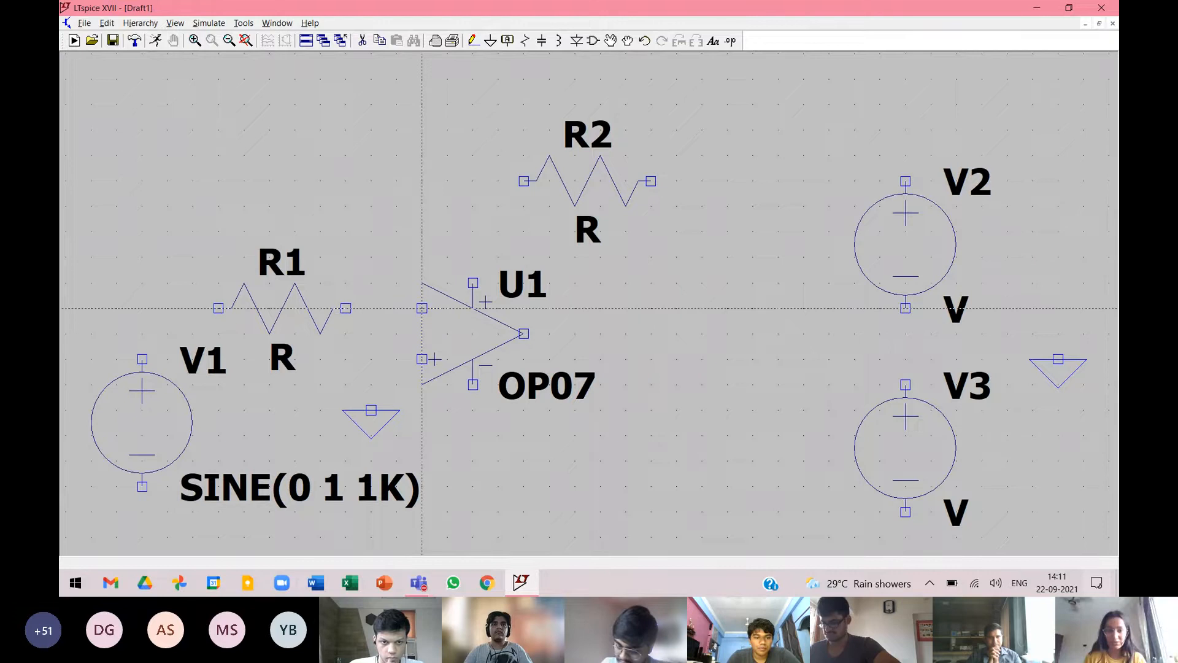
left_click(346, 308)
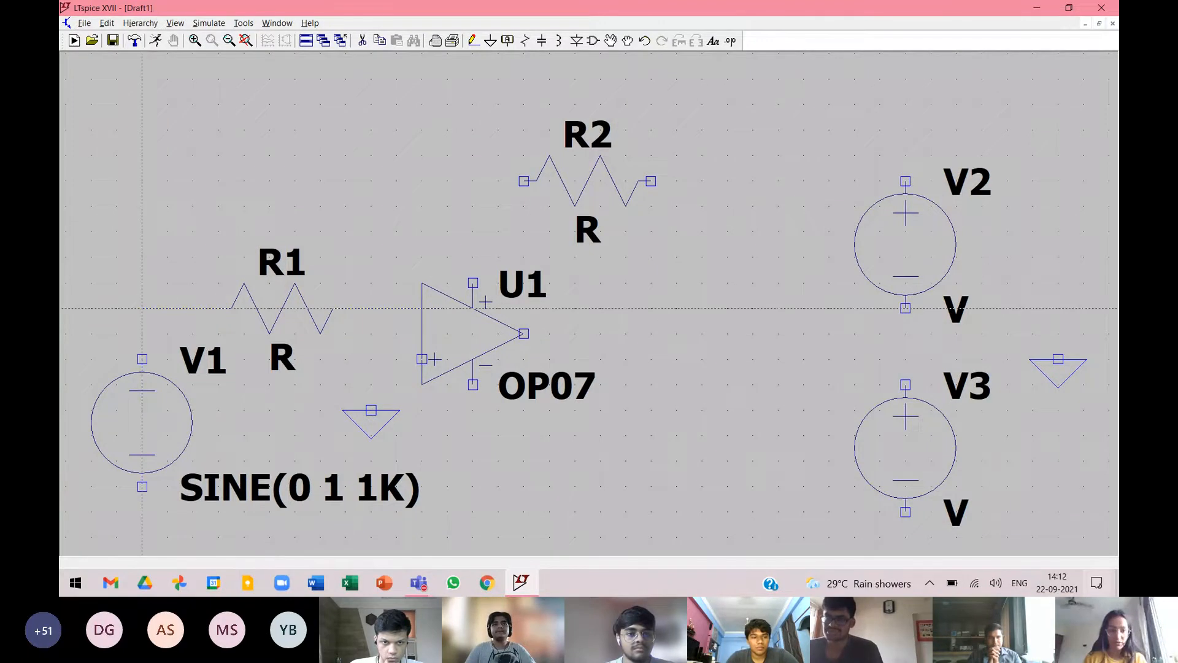
left_click(141, 359)
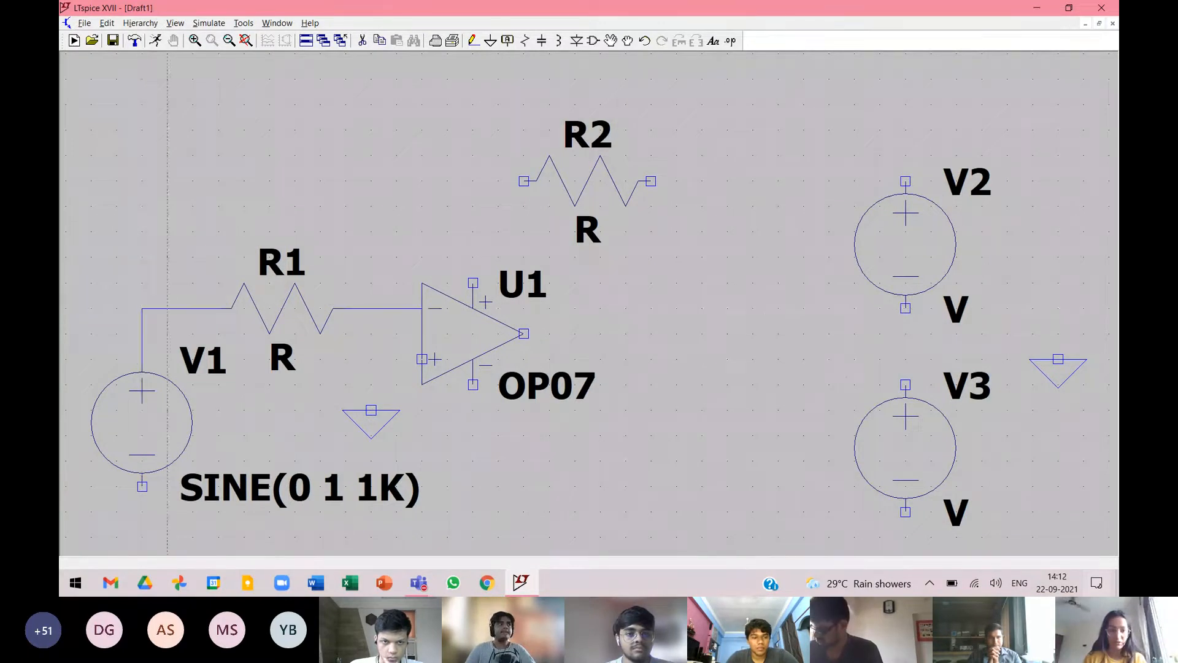
Wire R2's left end to the node between R1 and the inverting input, and the non-inverting input to the ground below it.
left_click(371, 180)
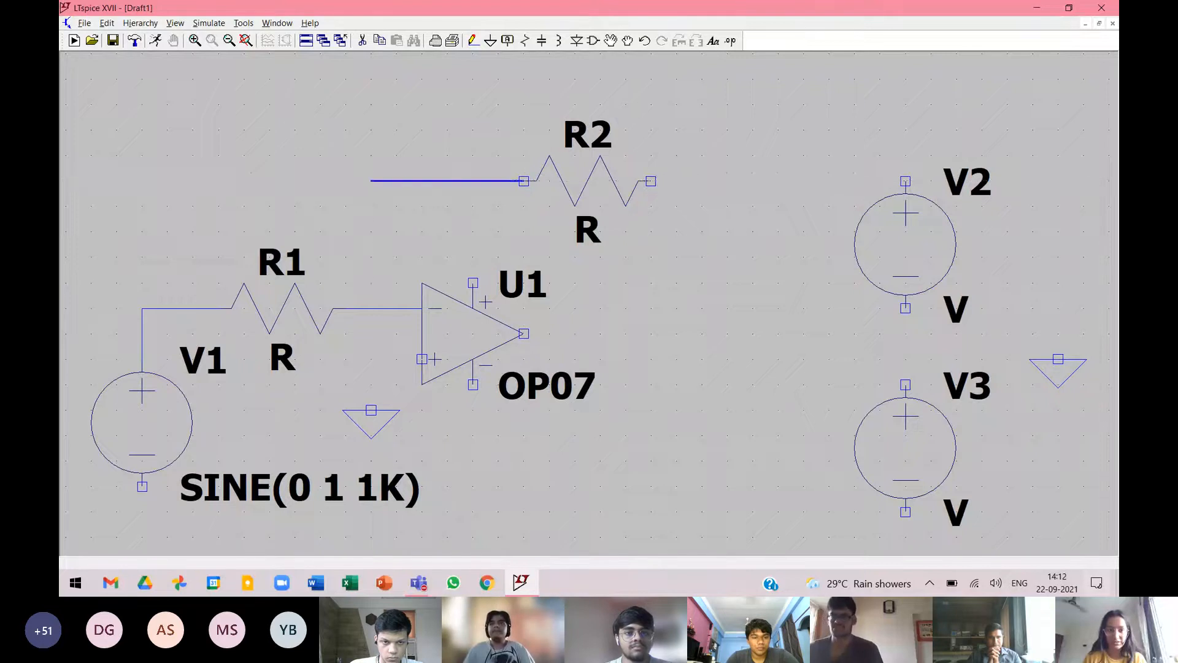
left_click(371, 181)
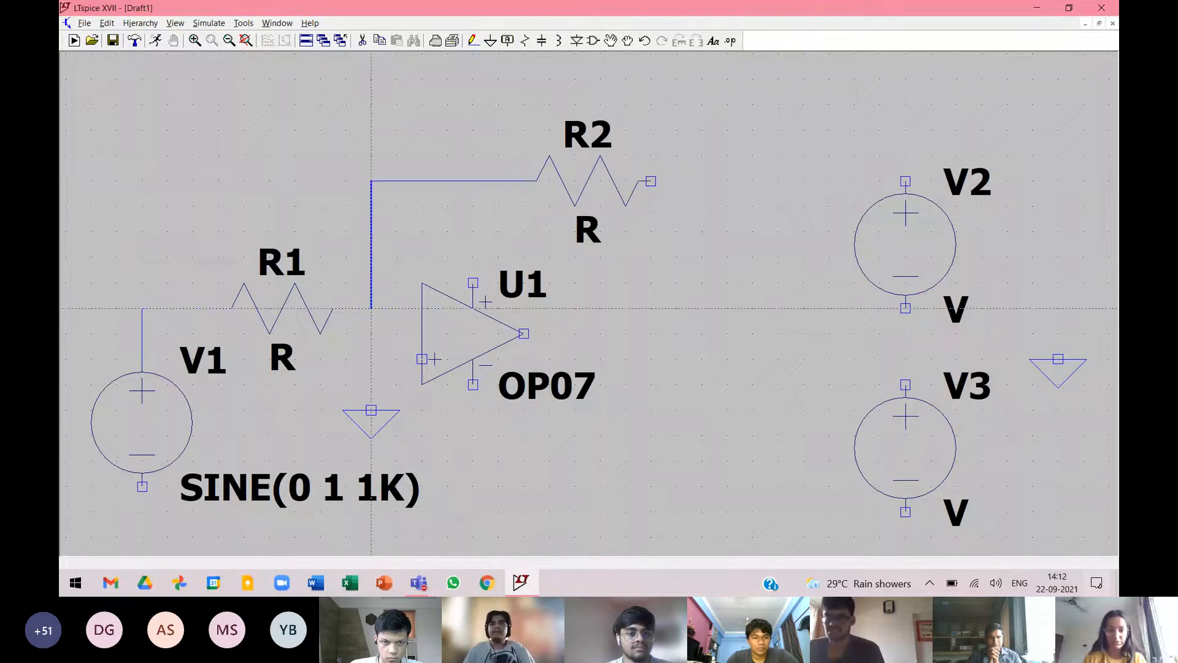
left_click(370, 308)
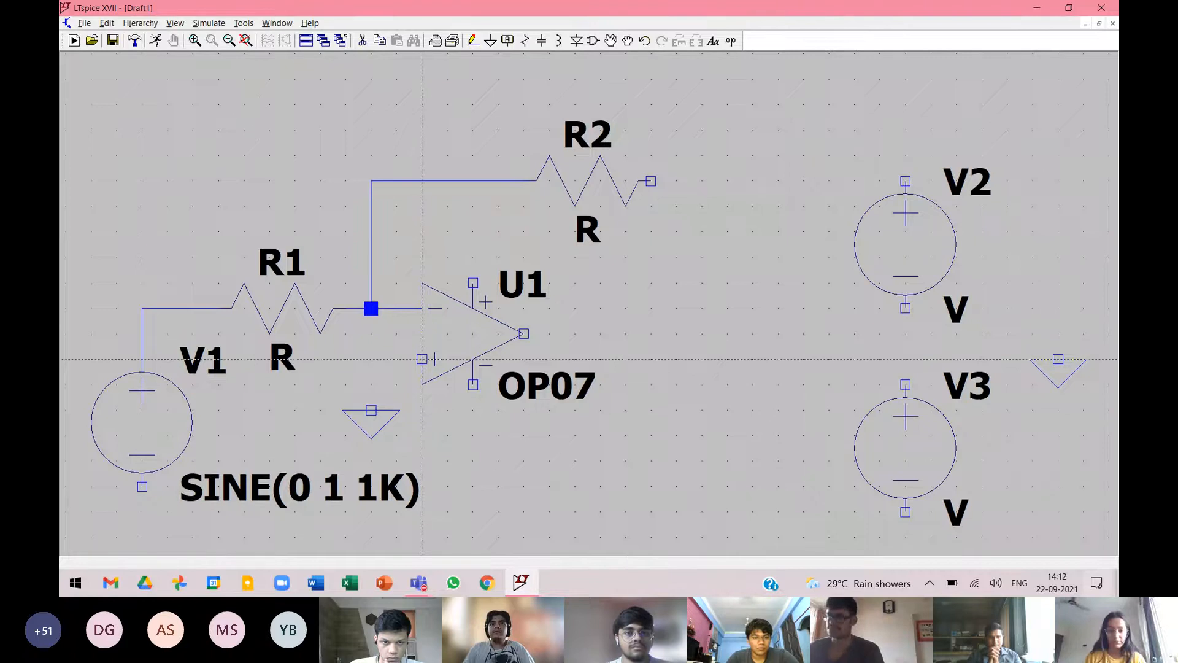
left_click(422, 359)
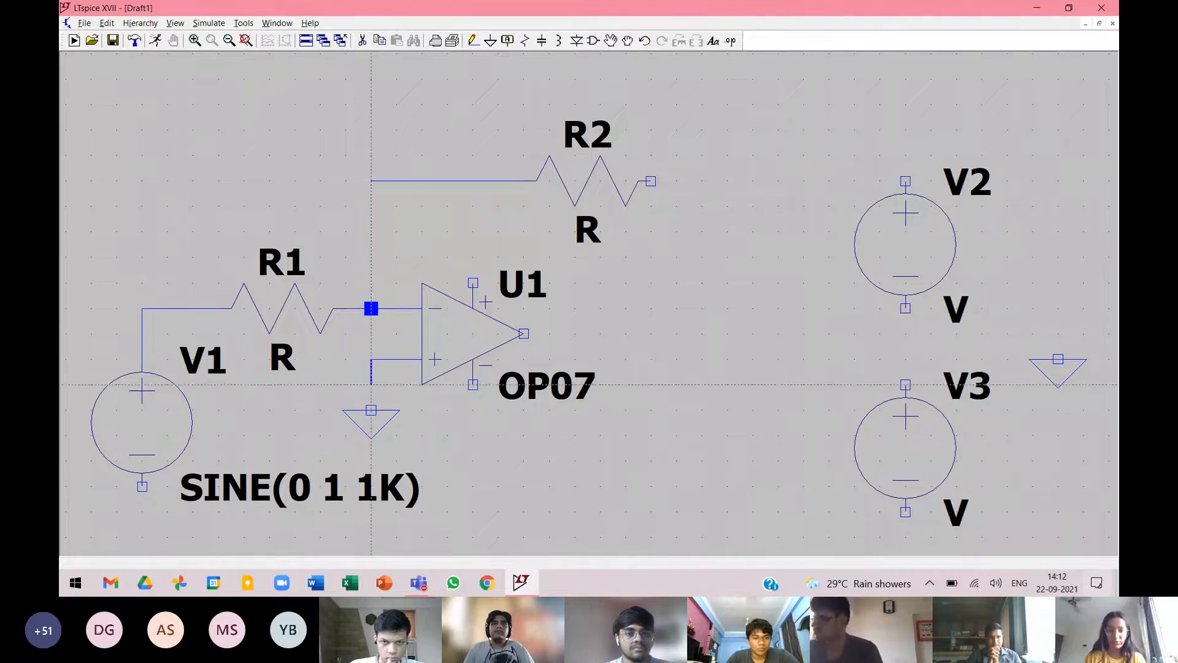
left_click(371, 409)
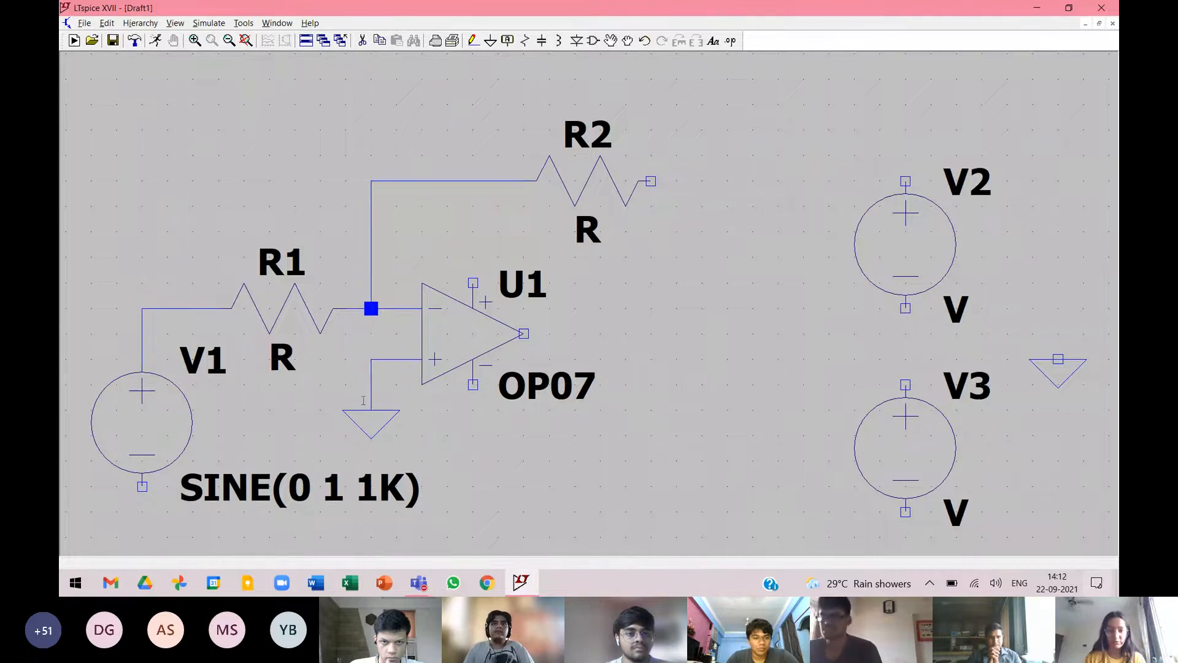
Draw a straight horizontal wire from the op-amp's output rightward, ending beyond R2 and short of V2 and V3.
left_click(524, 334)
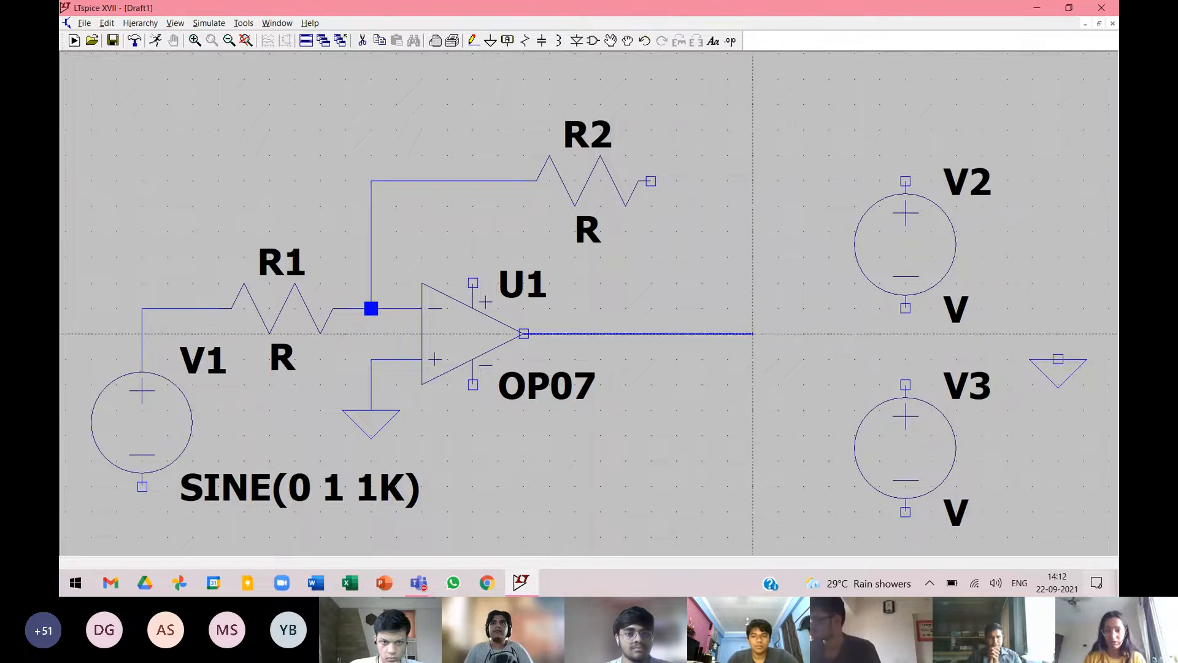
left_click(753, 333)
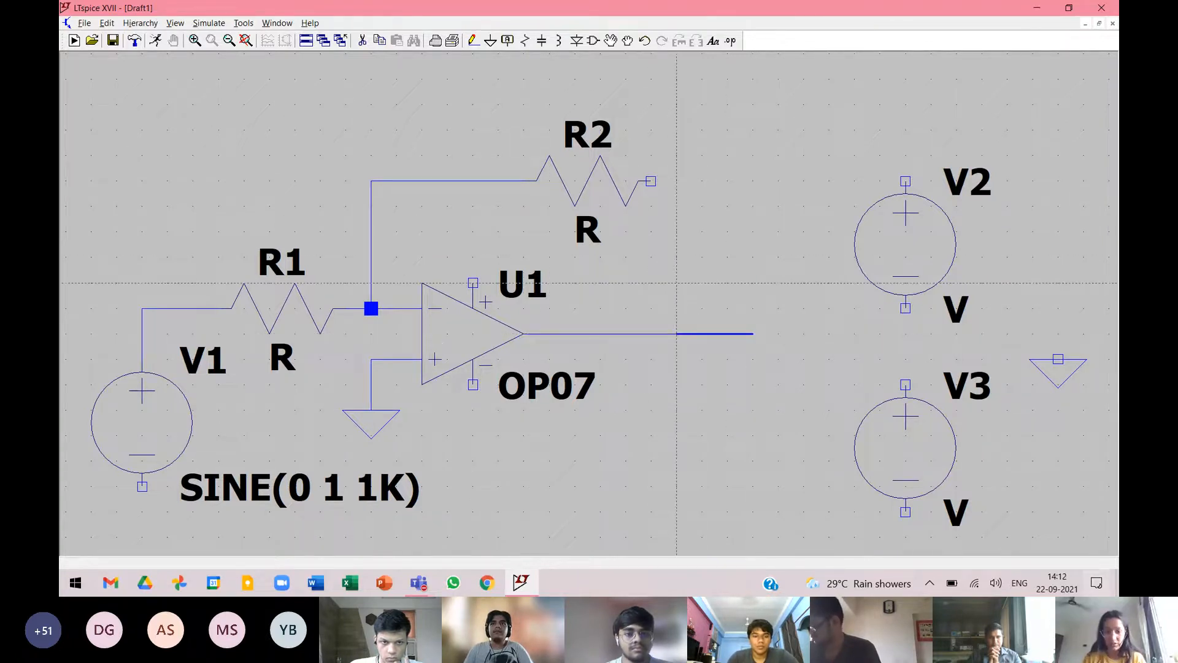
right_click(753, 334)
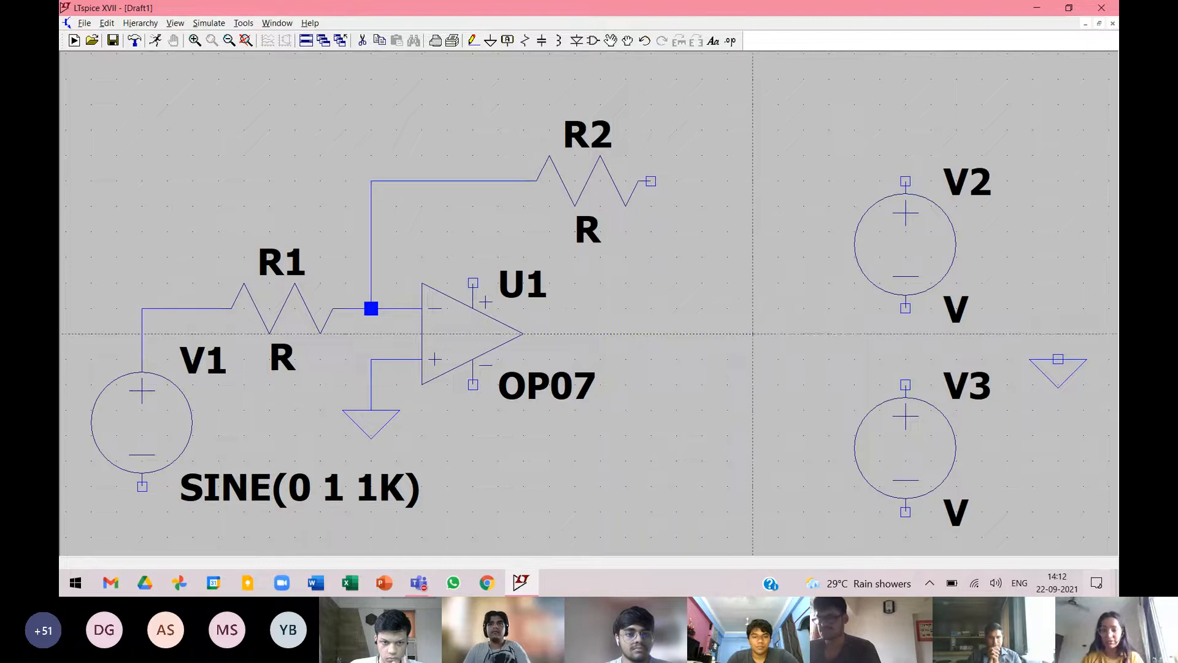
left_click(753, 334)
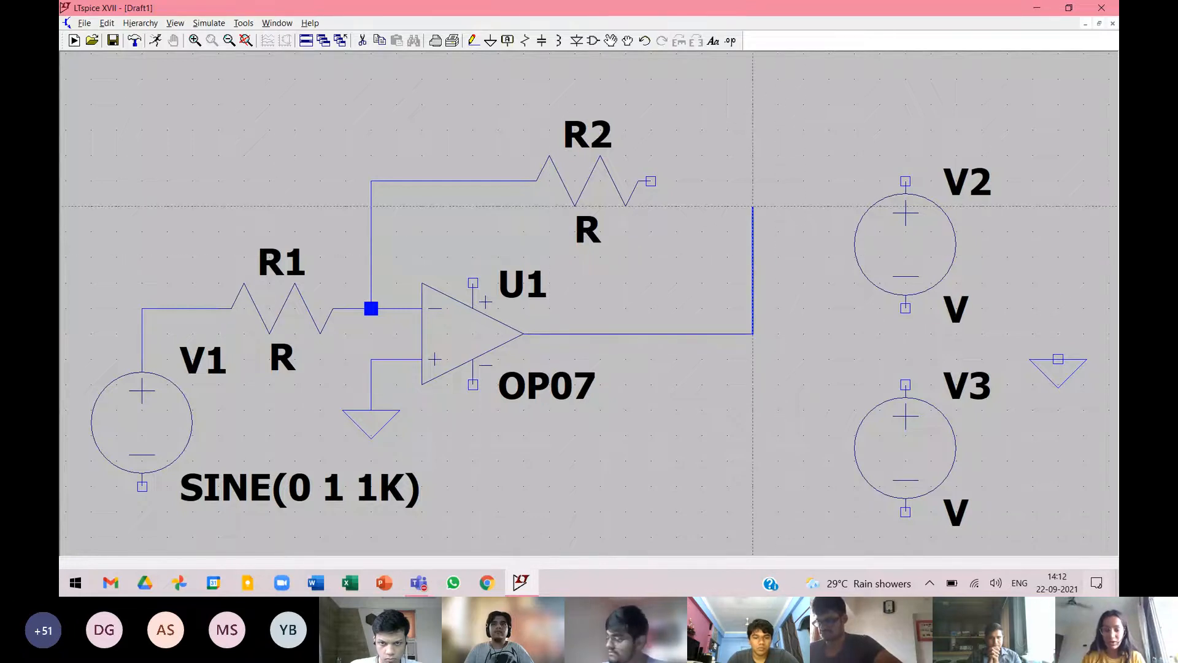
key("Escape")
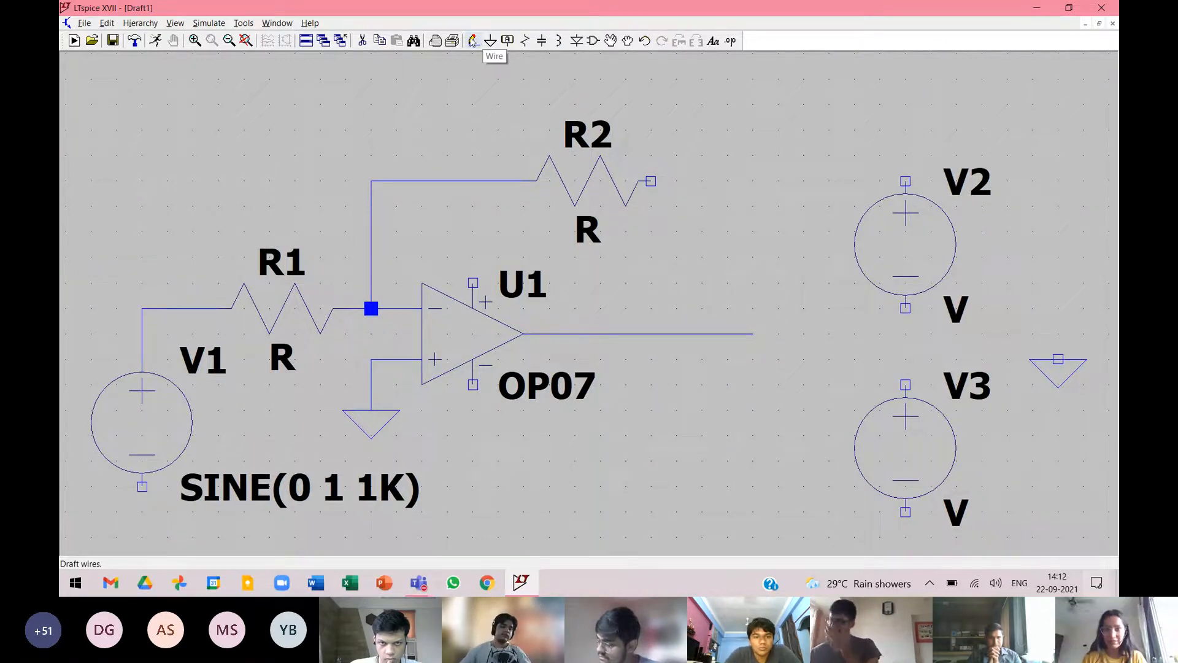
Wire R2's right end across and down to the op-amp's output wire.
left_click(473, 41)
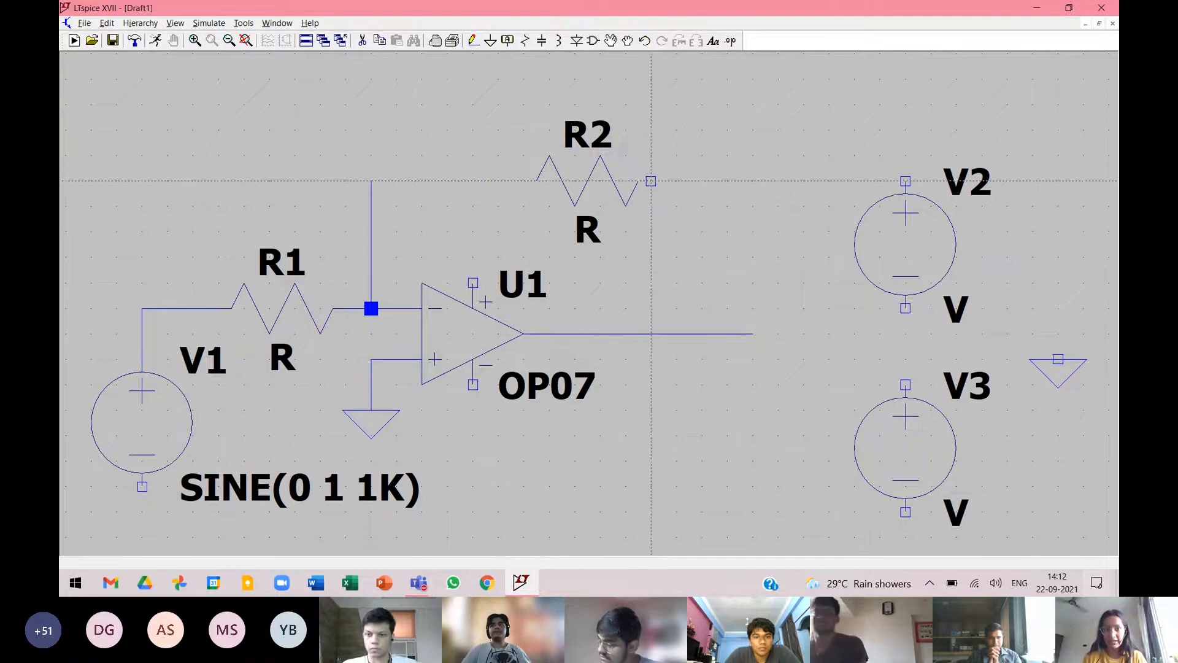
left_click(651, 181)
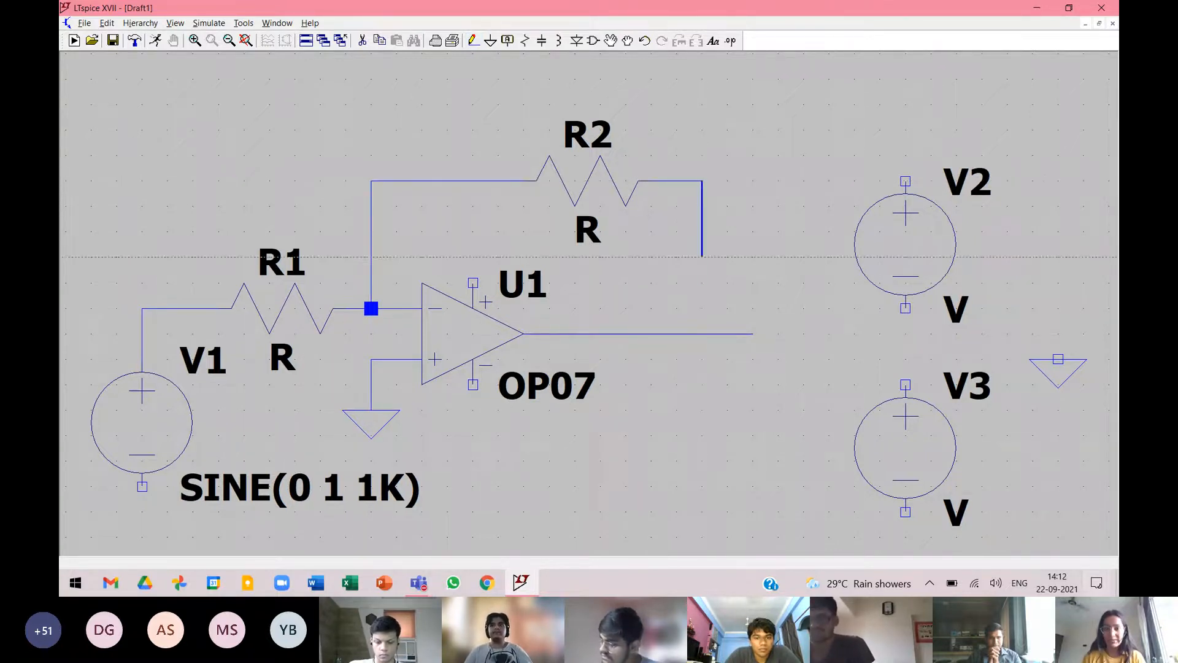
left_click(702, 333)
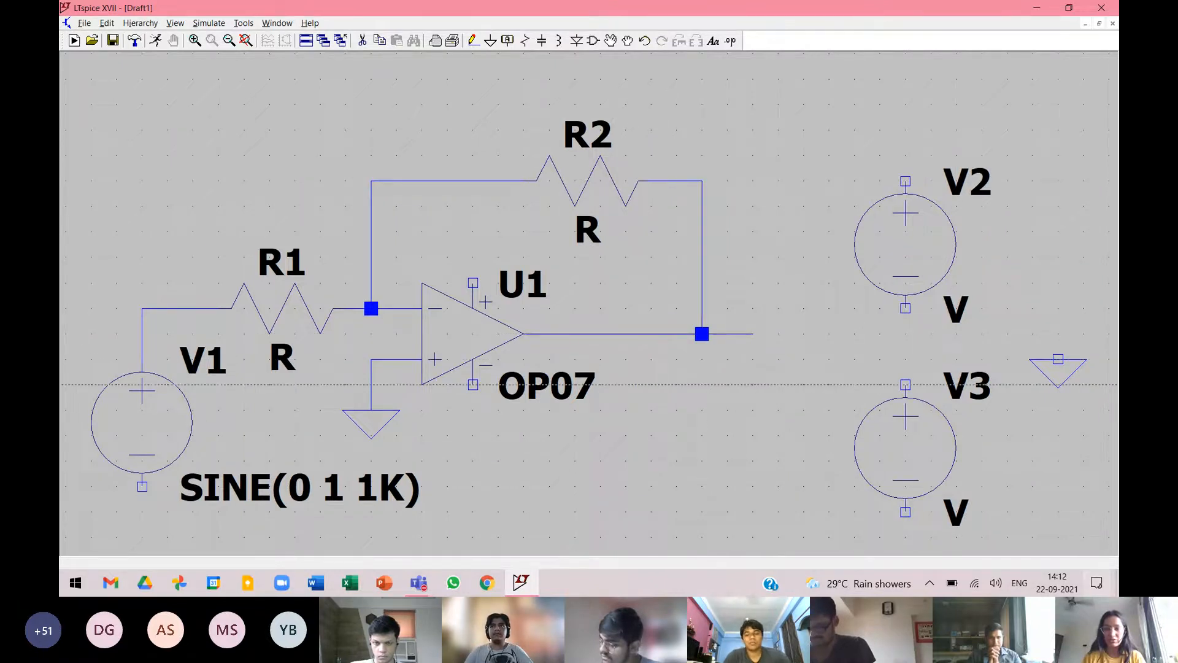
left_click(142, 486)
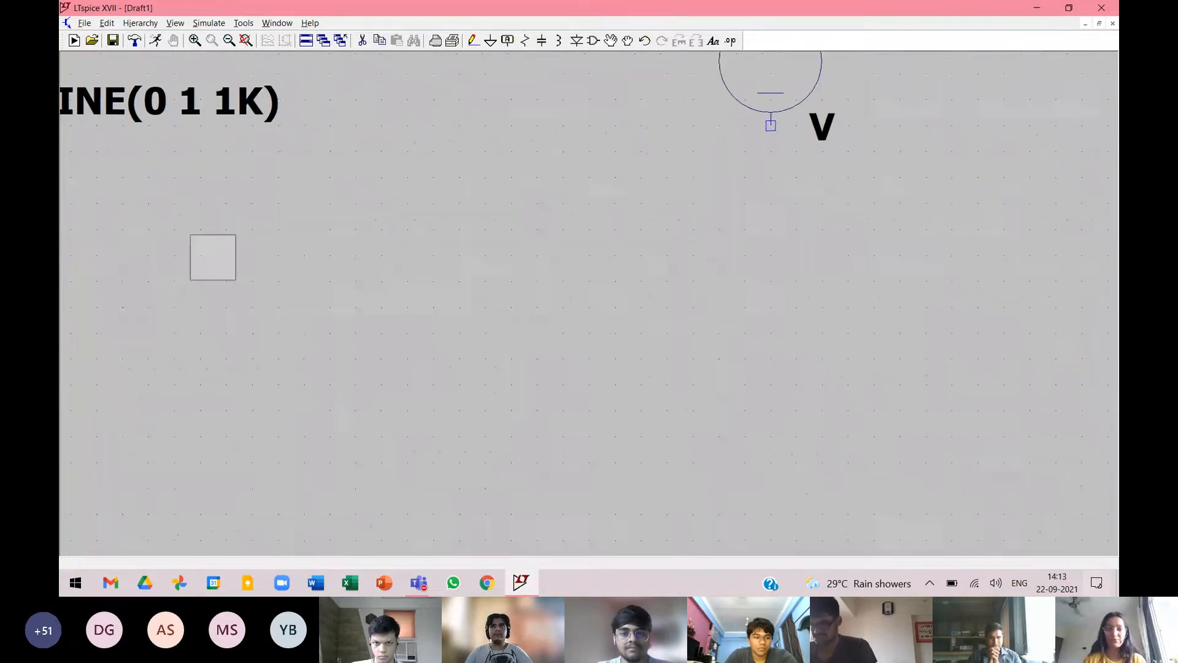
scroll(711, 232, "down", 3)
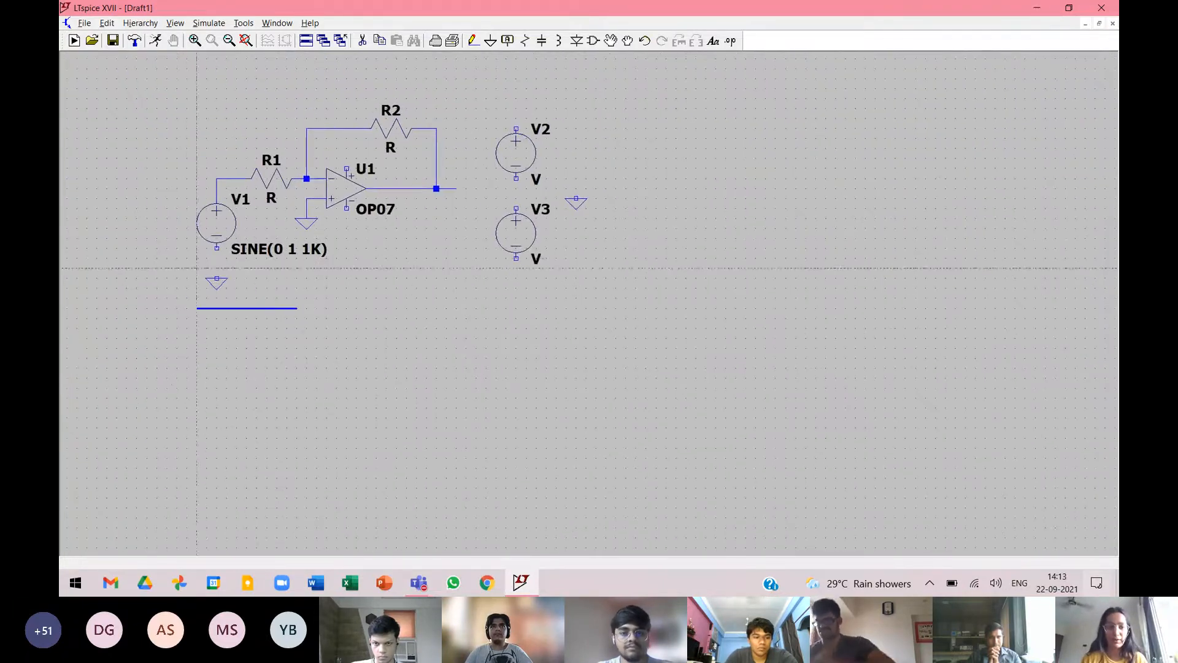
scroll(197, 268, "up", 3)
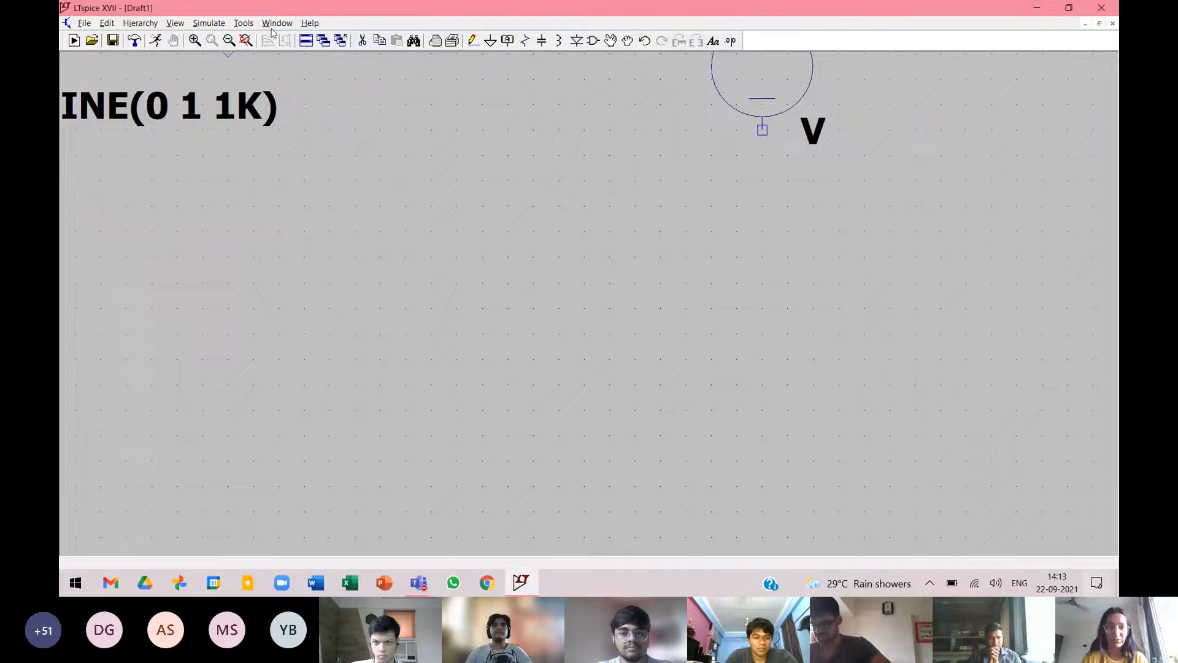
Wire V1's negative terminal straight down to the ground symbol below it.
left_click(245, 42)
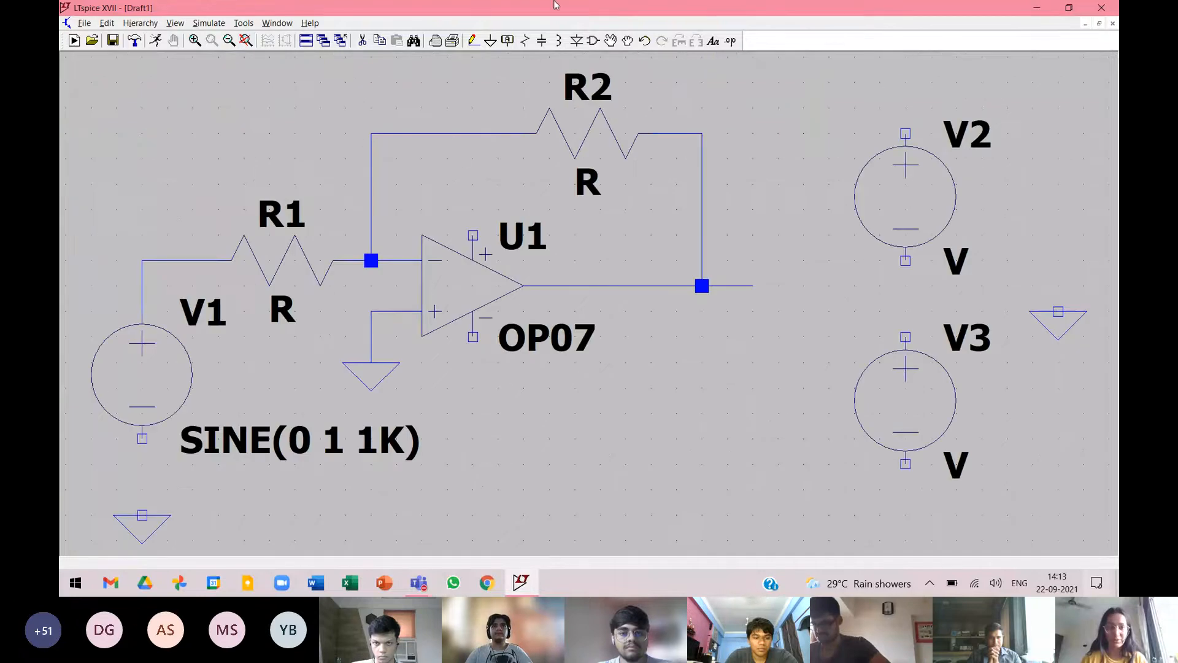
left_click(473, 40)
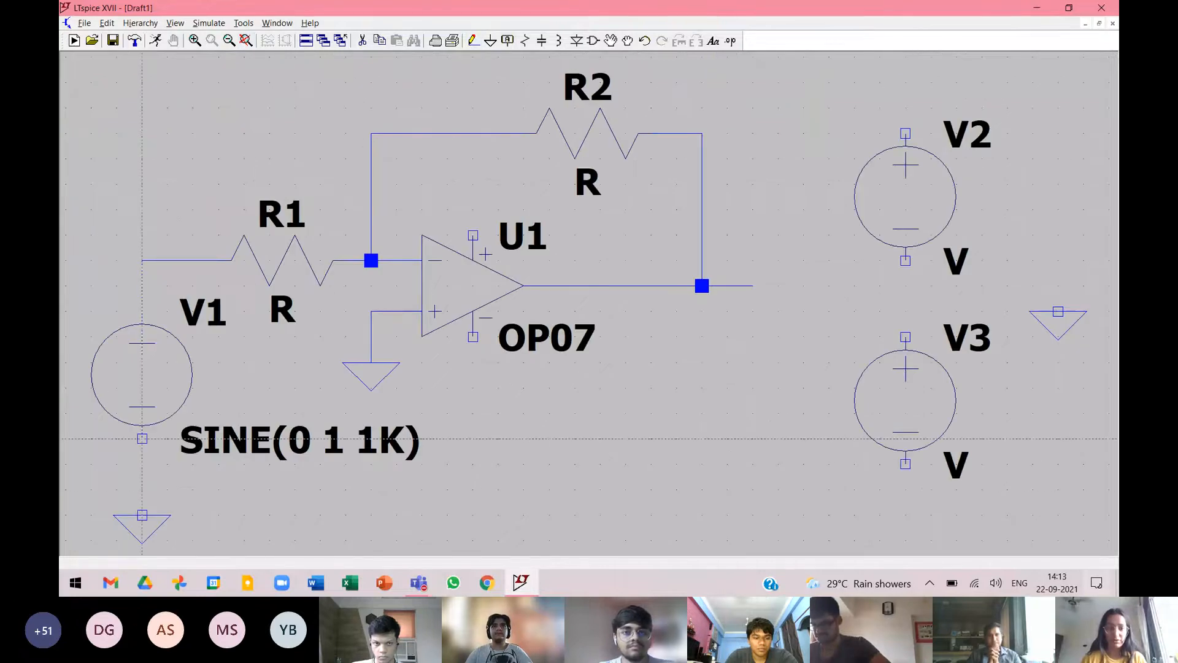
left_click(141, 438)
left_click(142, 515)
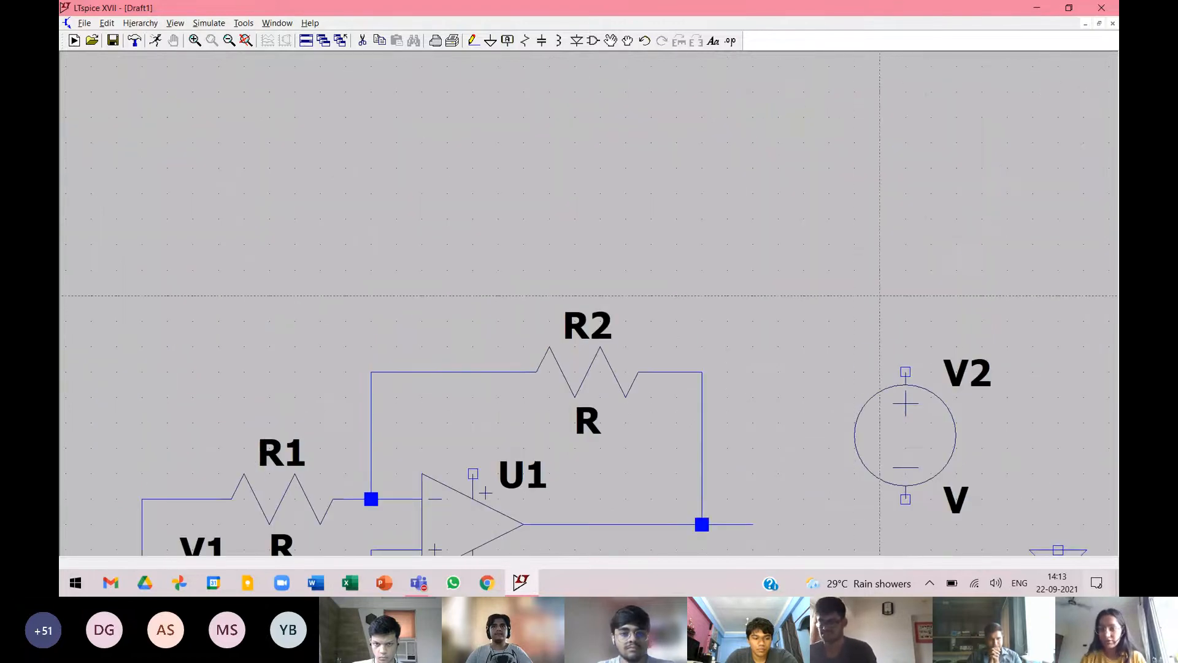
Draw a wire straight up from V2's positive terminal, and wire V2's negative terminal to V3's positive terminal.
left_click(906, 372)
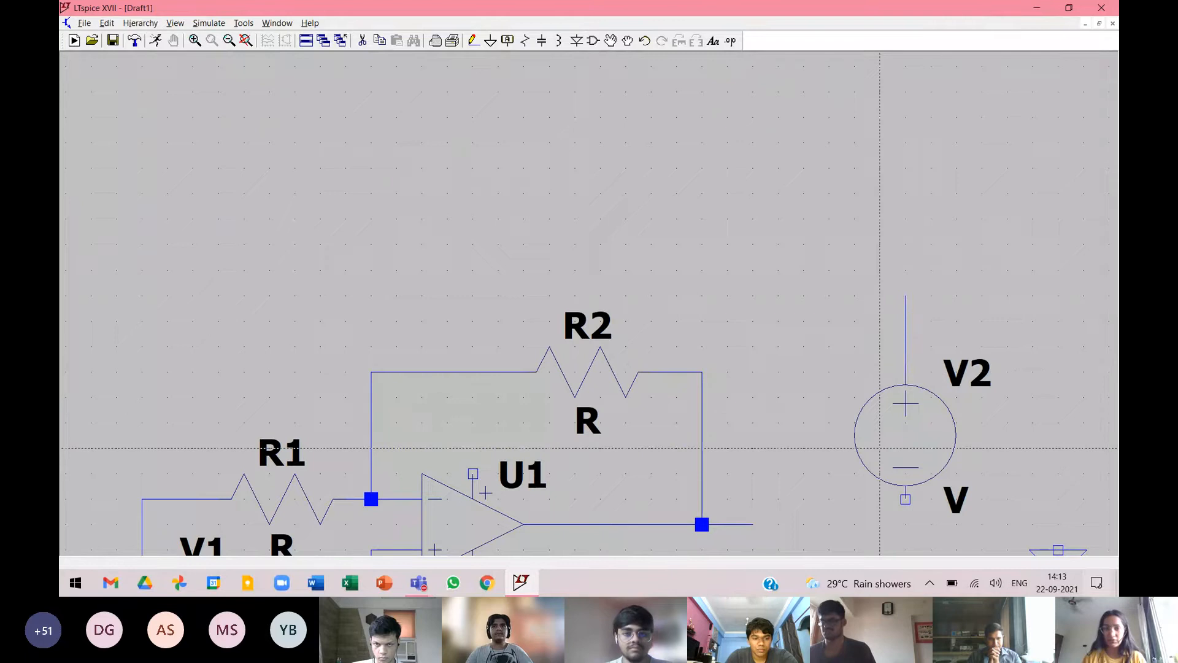
left_click(246, 40)
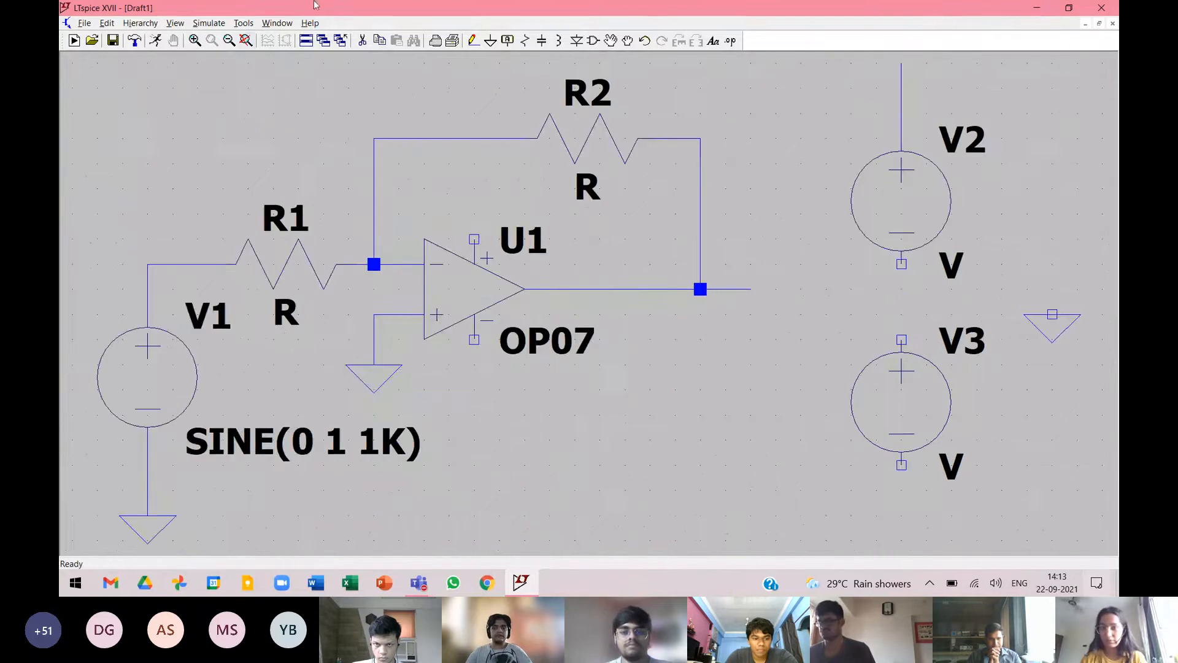
left_click_drag(319, 123, 319, 170)
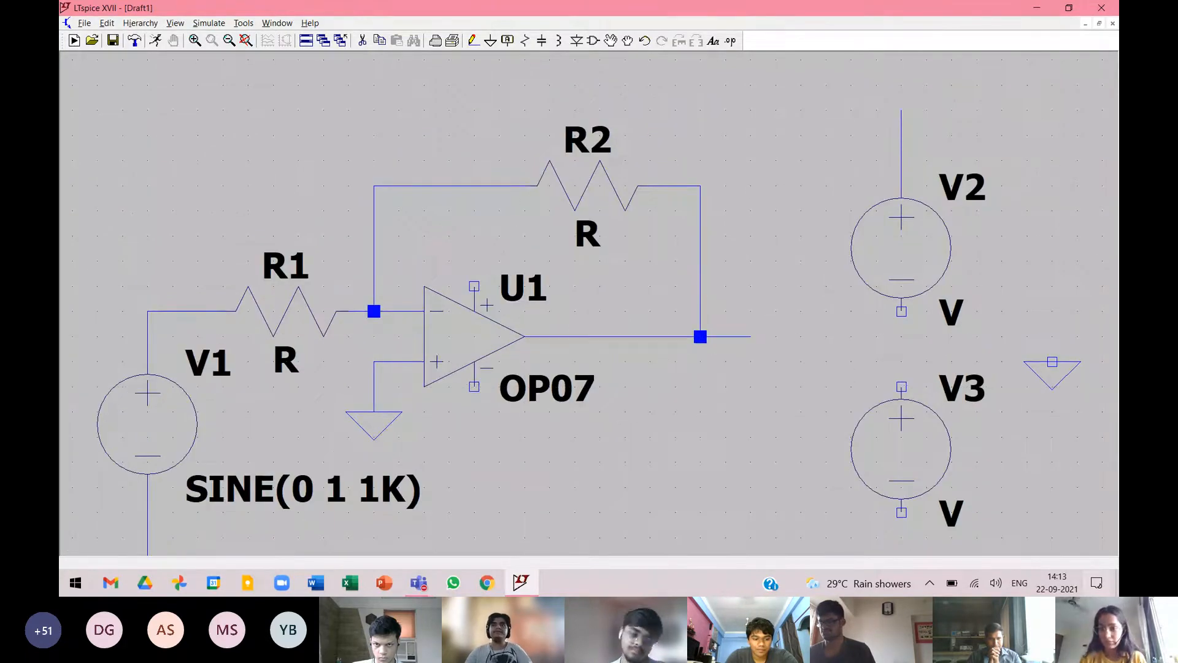
left_click(901, 311)
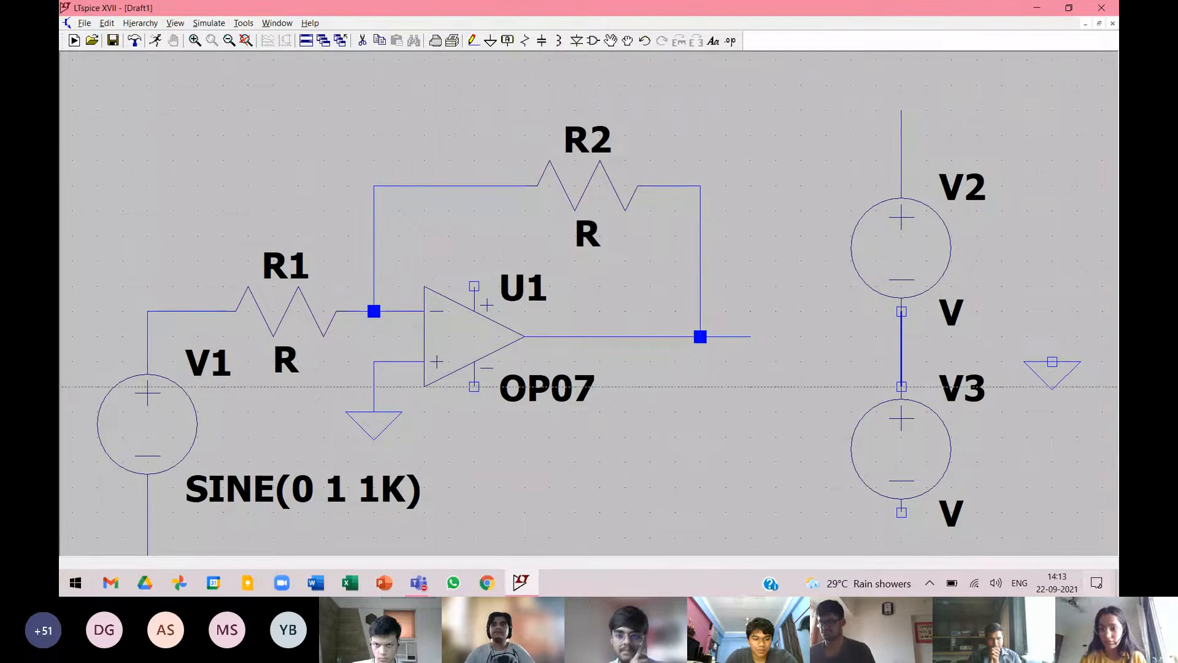
left_click(901, 400)
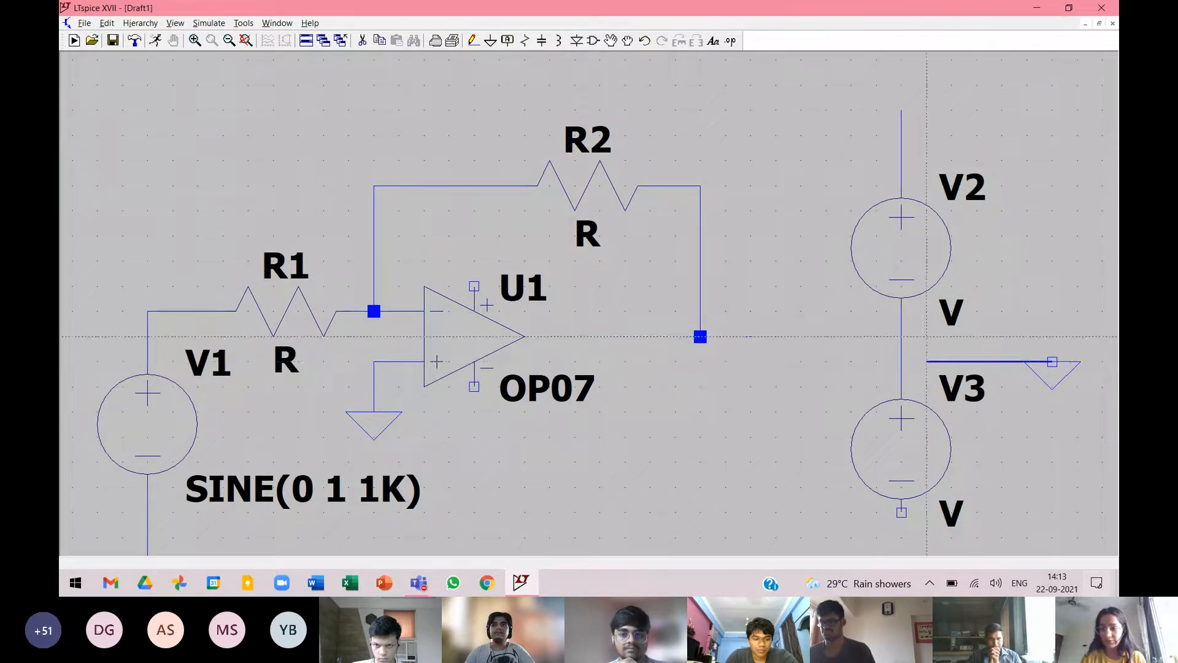
Wire the ground beside V2 and V3 to the node between them, and extend a wire straight down from V3's negative terminal.
left_click(901, 362)
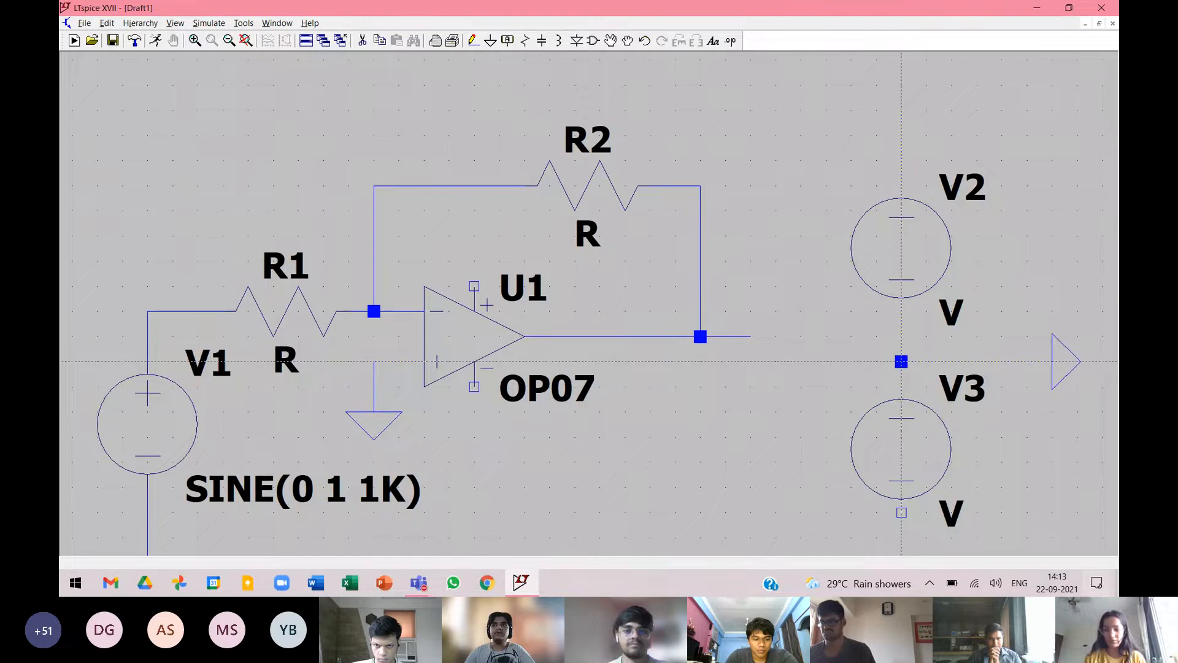
key("Escape")
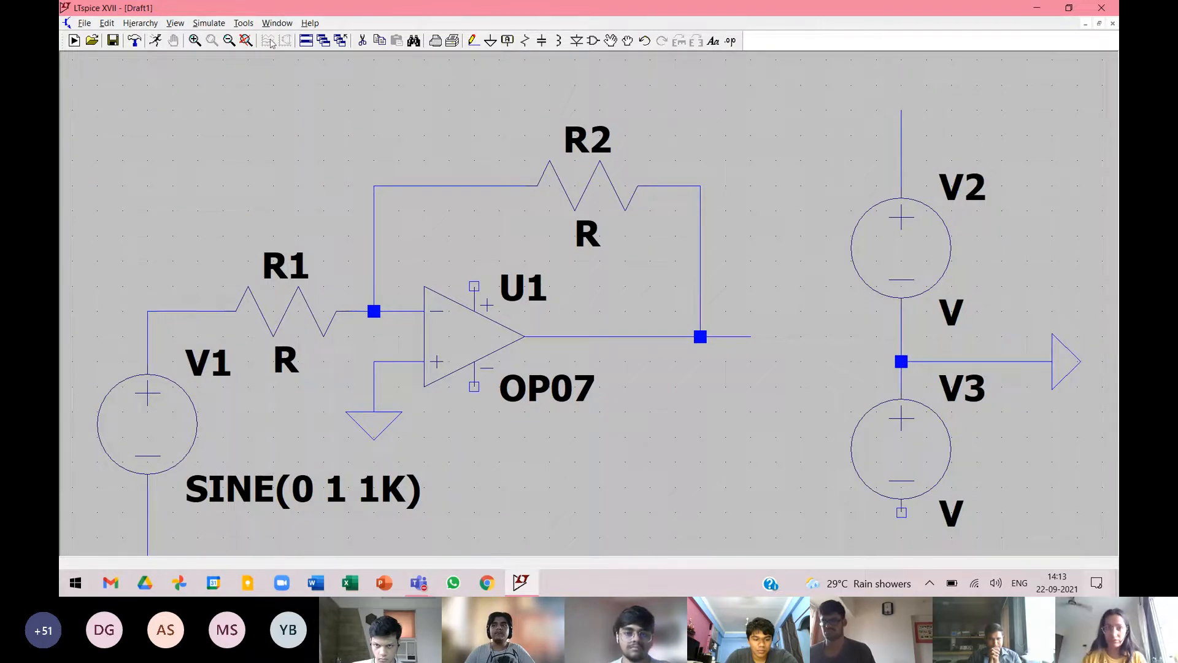
left_click(248, 40)
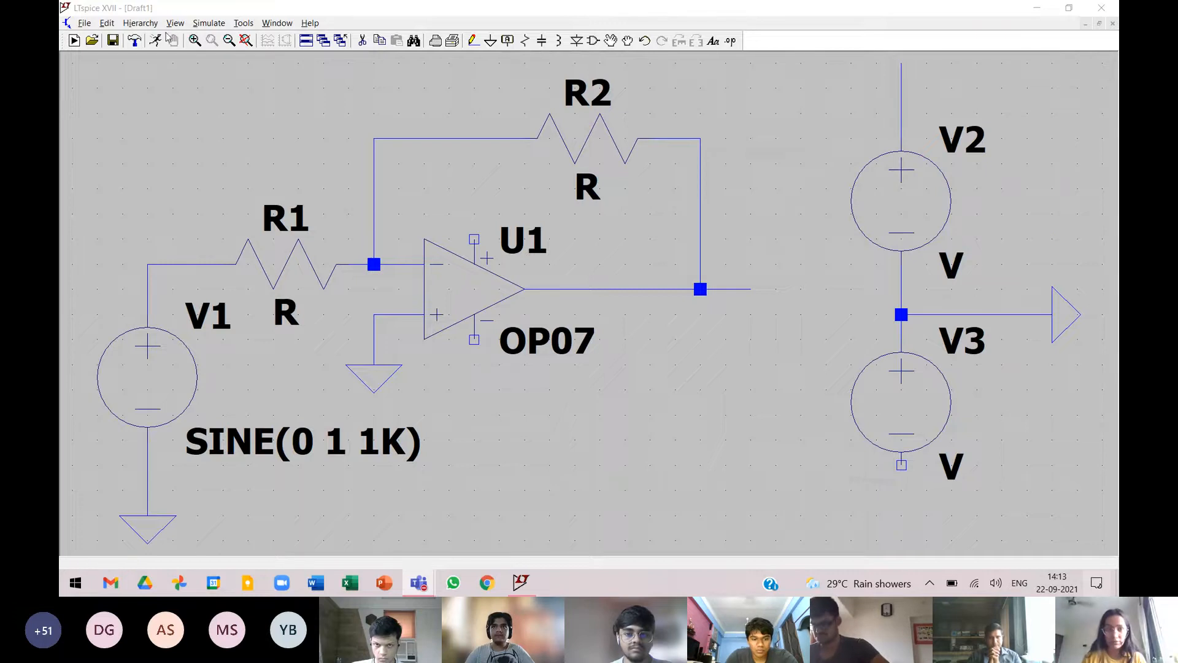
left_click(475, 41)
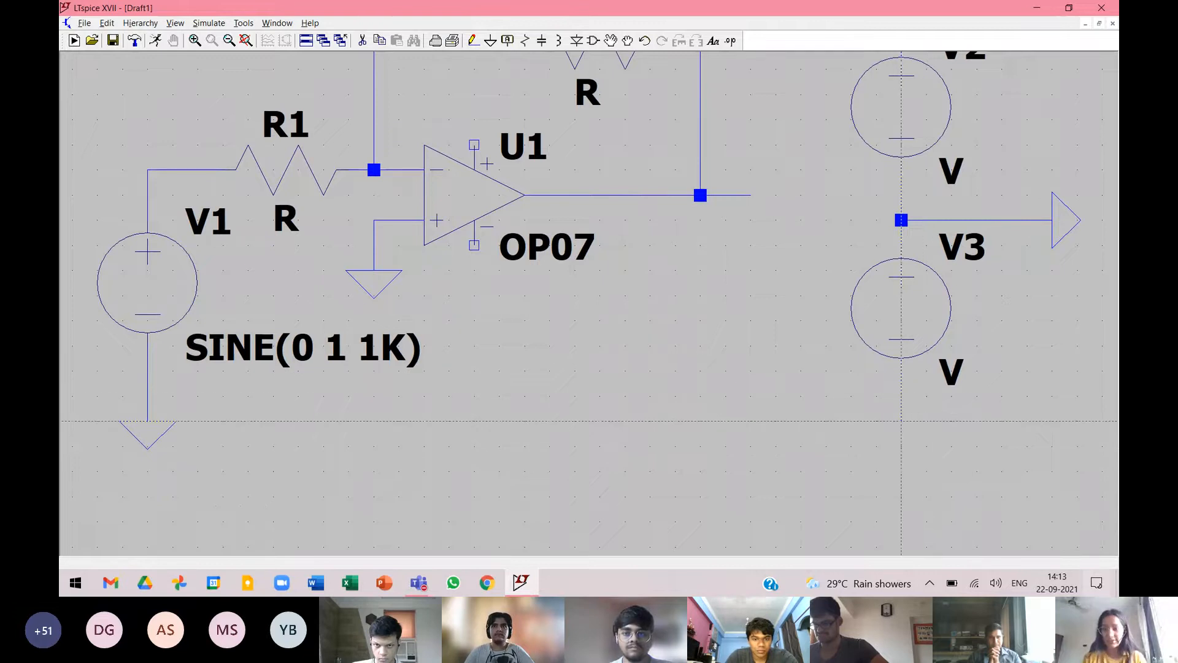
left_click(900, 421)
Label the net at the upper end of the wire above V2 as Vcc.
scroll(982, 418, "down", 4)
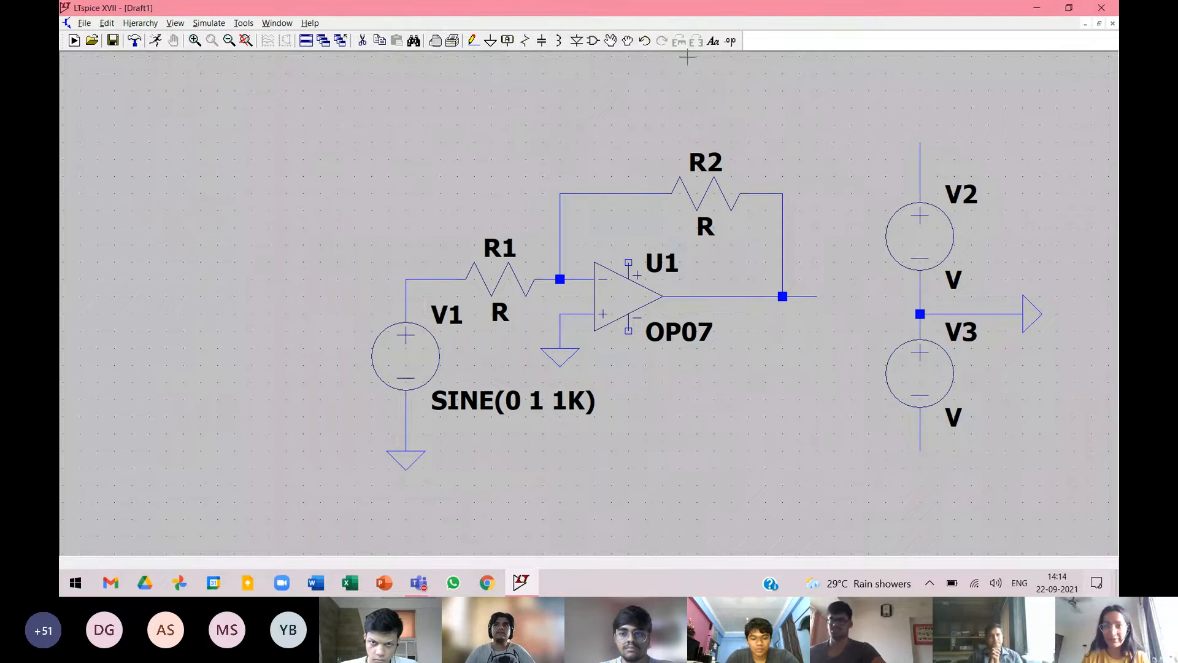
right_click(921, 145)
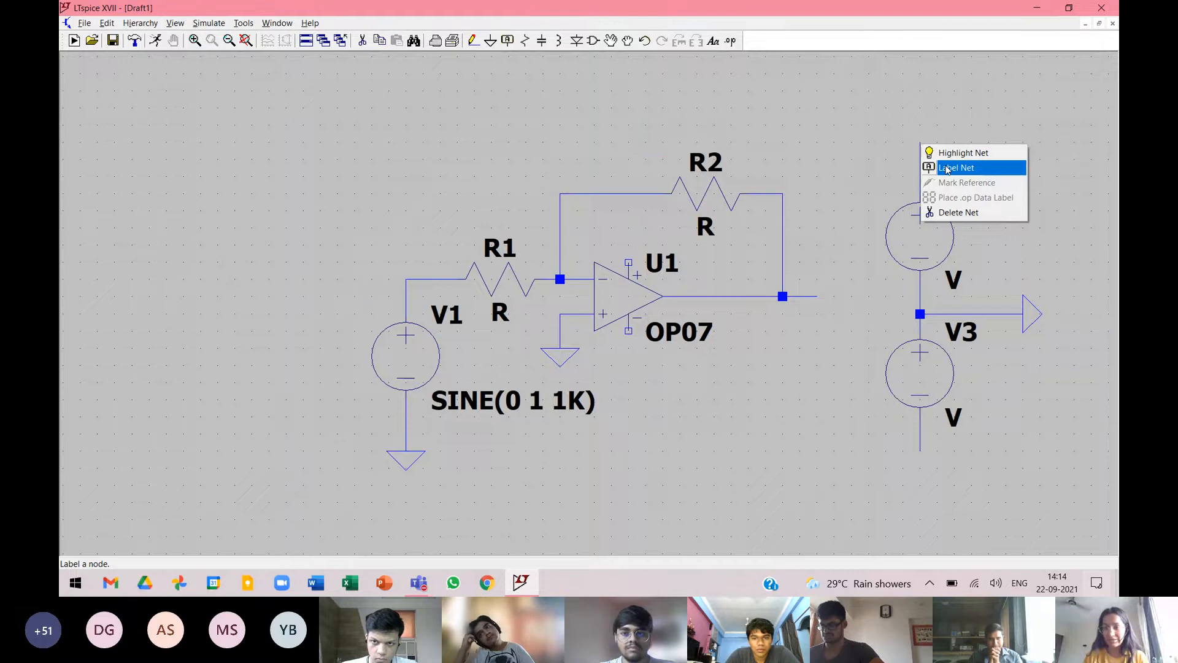
left_click(947, 168)
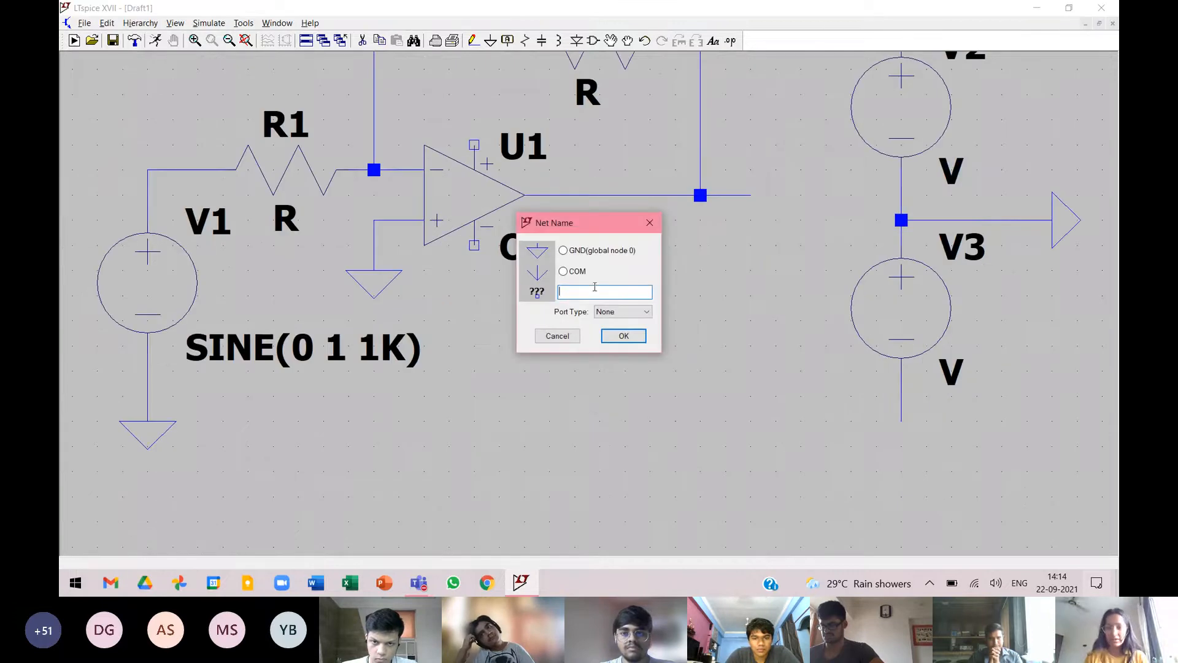
type("Vcc")
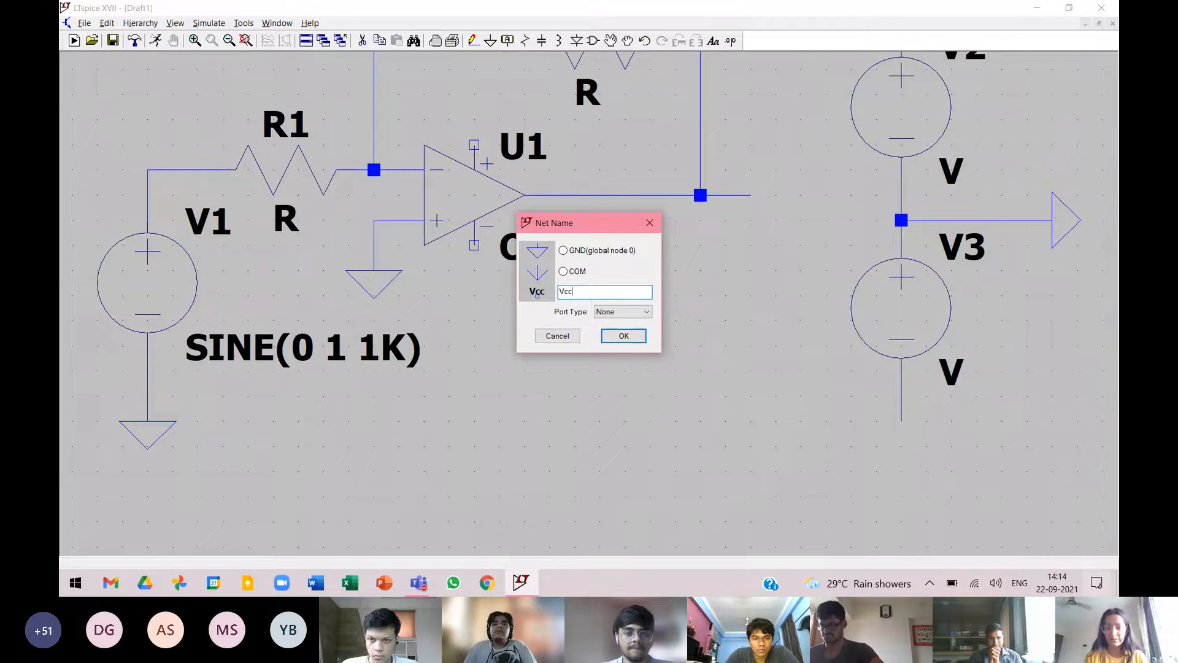
left_click(623, 336)
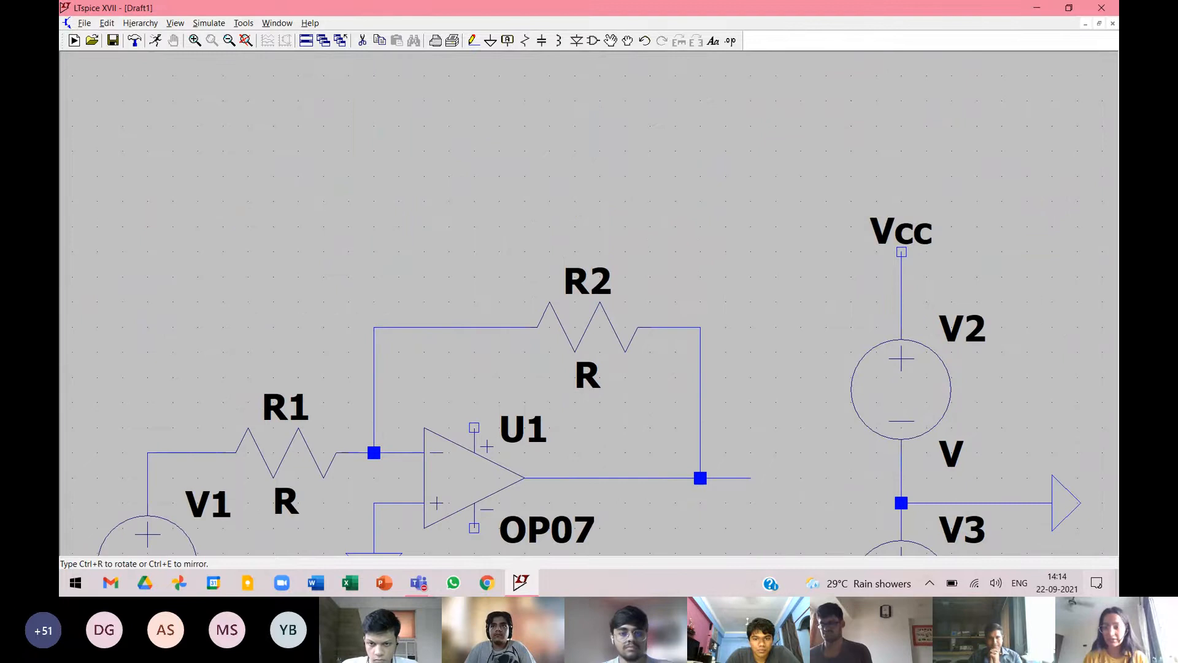
left_click(901, 252)
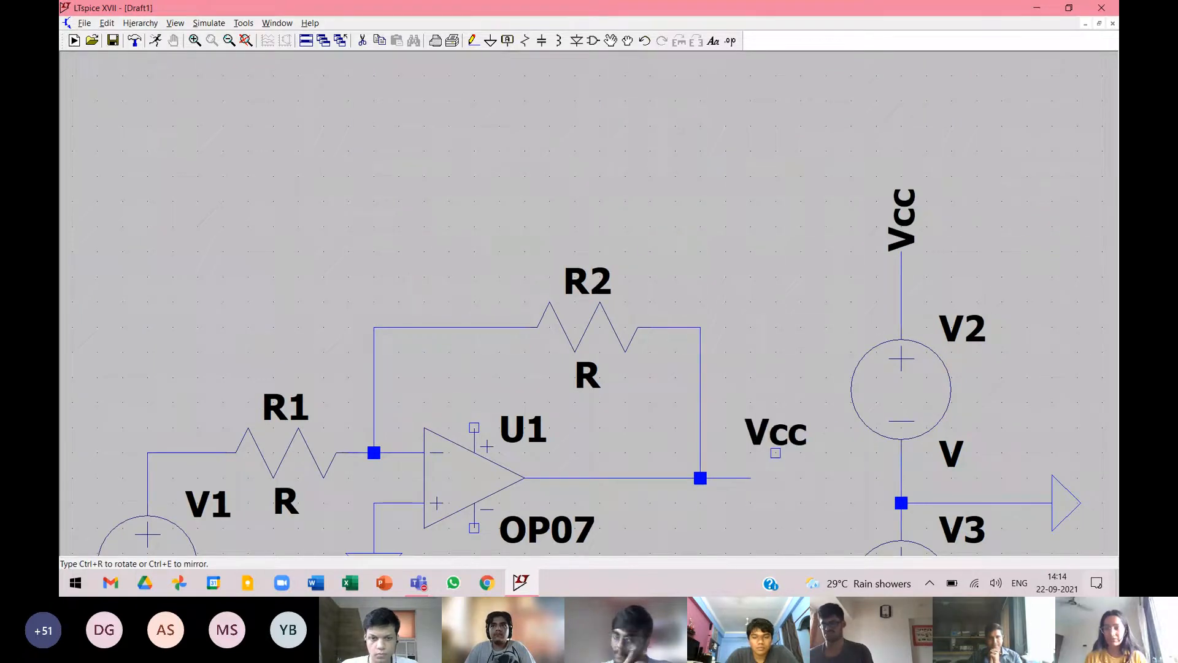
key("Escape")
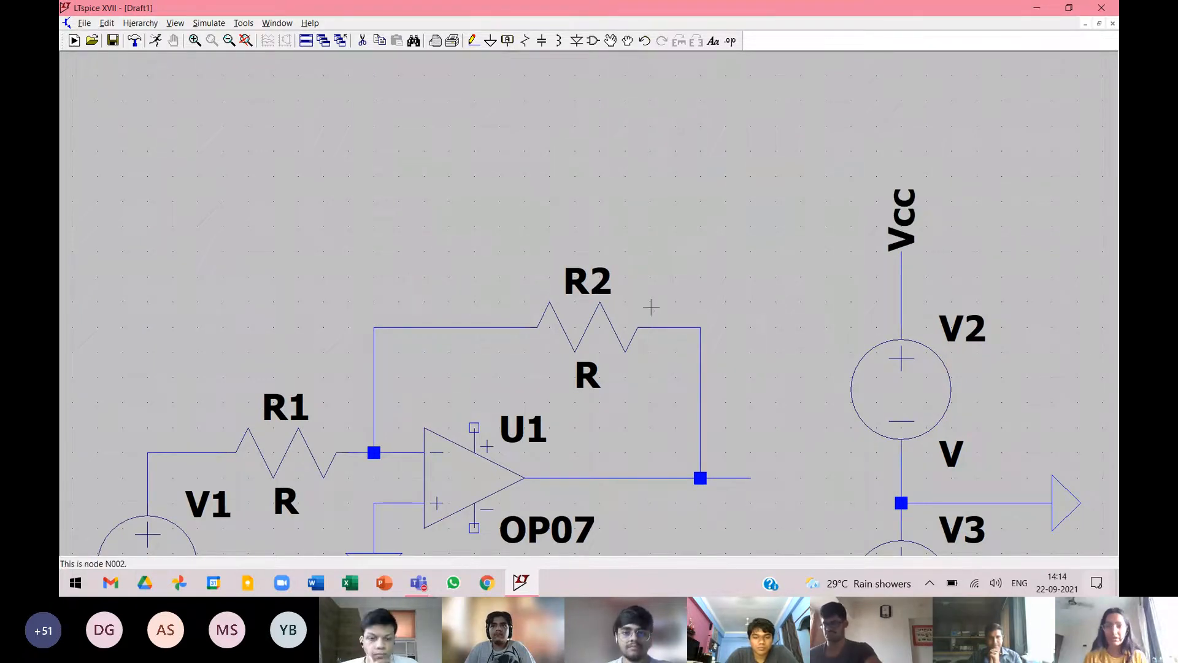
Add a net label named Vee at the lower end of the wire below V3.
scroll(763, 389, "down", 2)
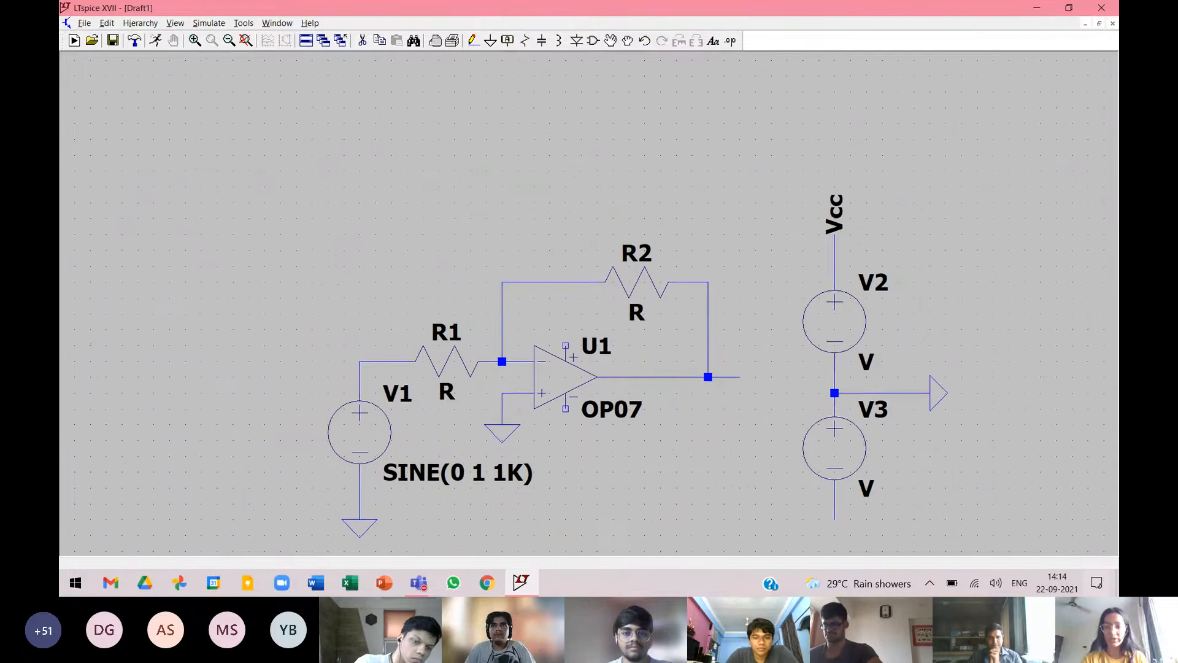
left_click(507, 43)
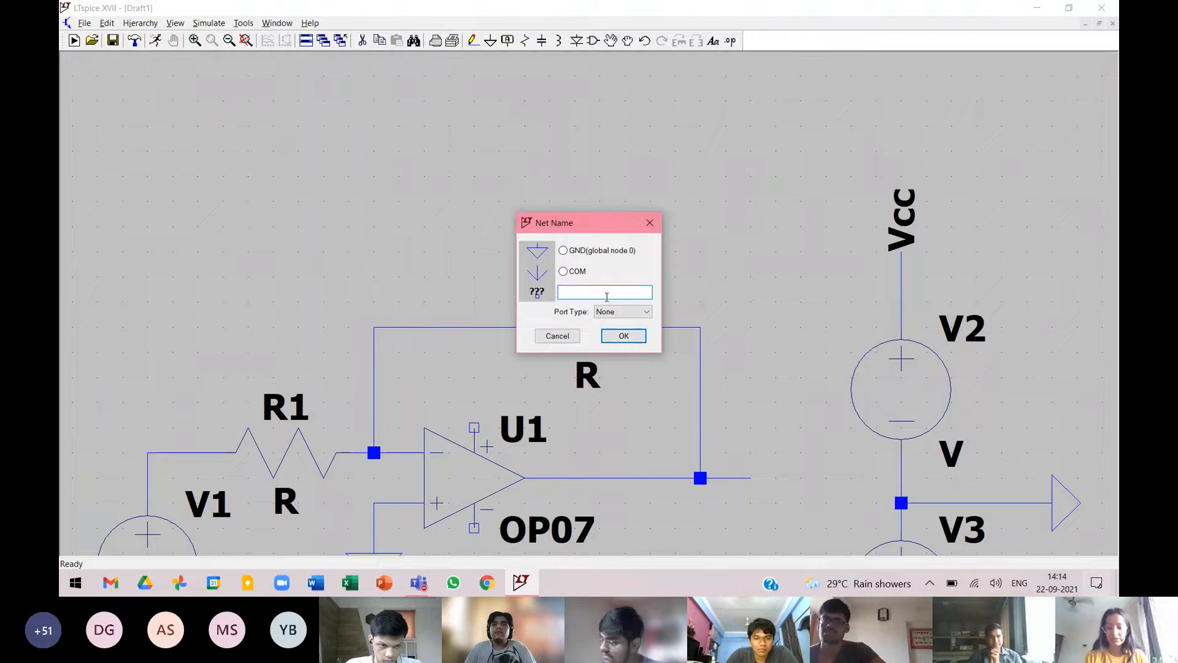
type("Vin")
key("Return")
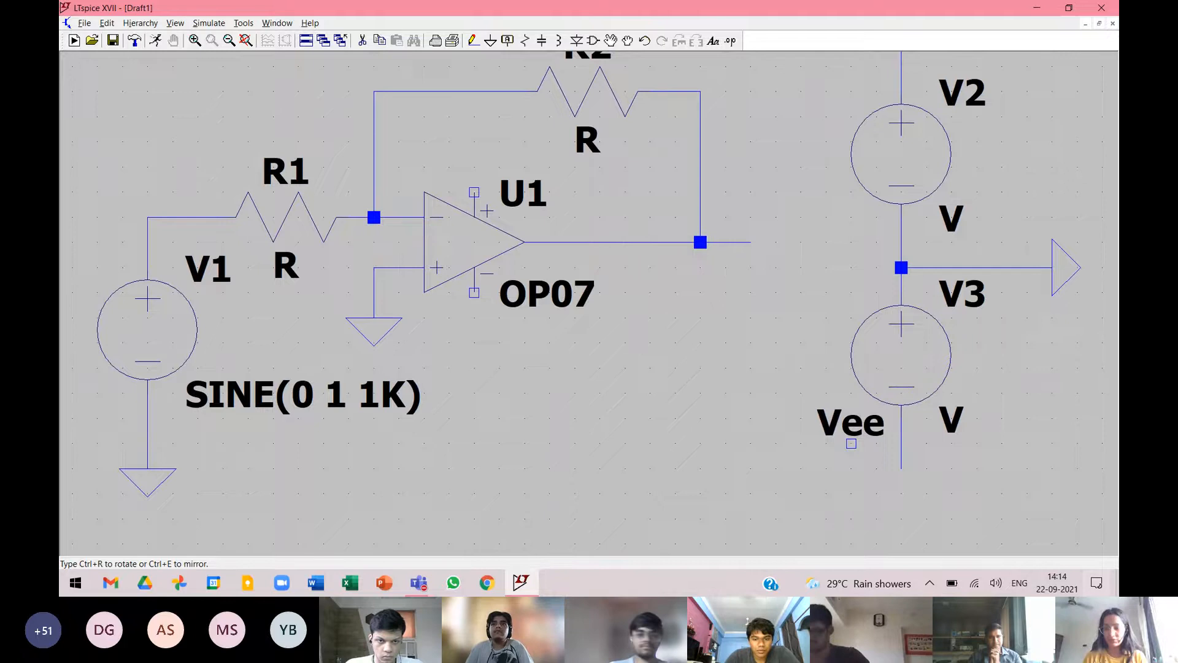
left_click(901, 468)
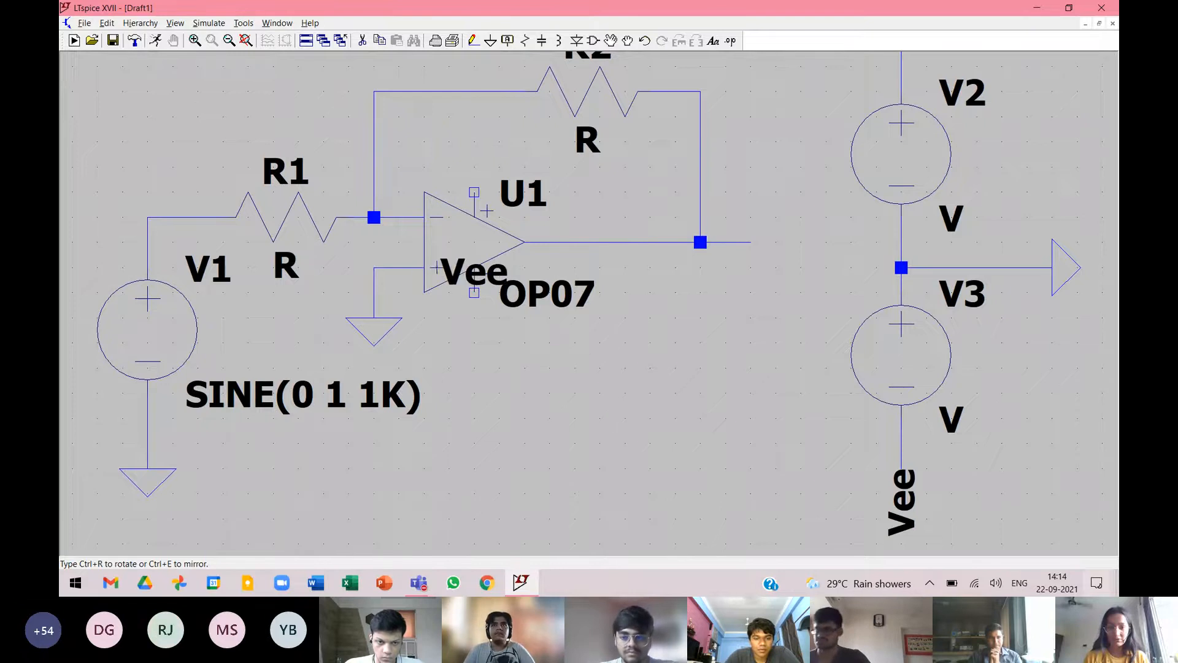
Place Vee labels on both op-amp supply pins, the end of the output wire, and the wire corner above V1.
left_click(470, 294)
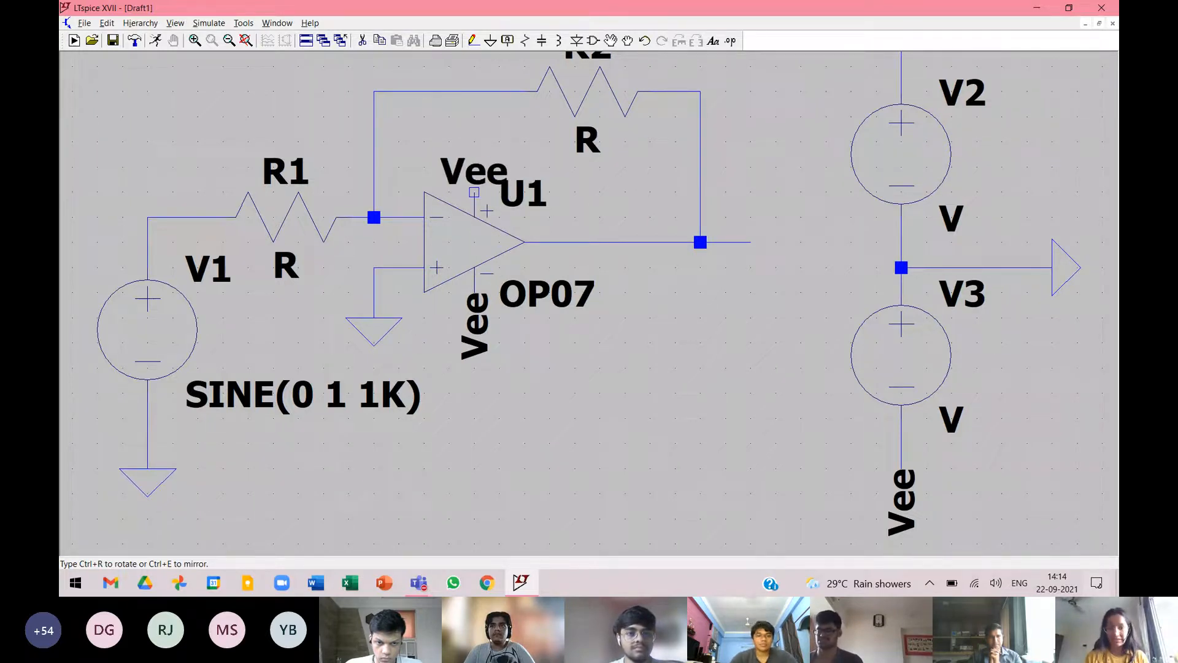
left_click(474, 192)
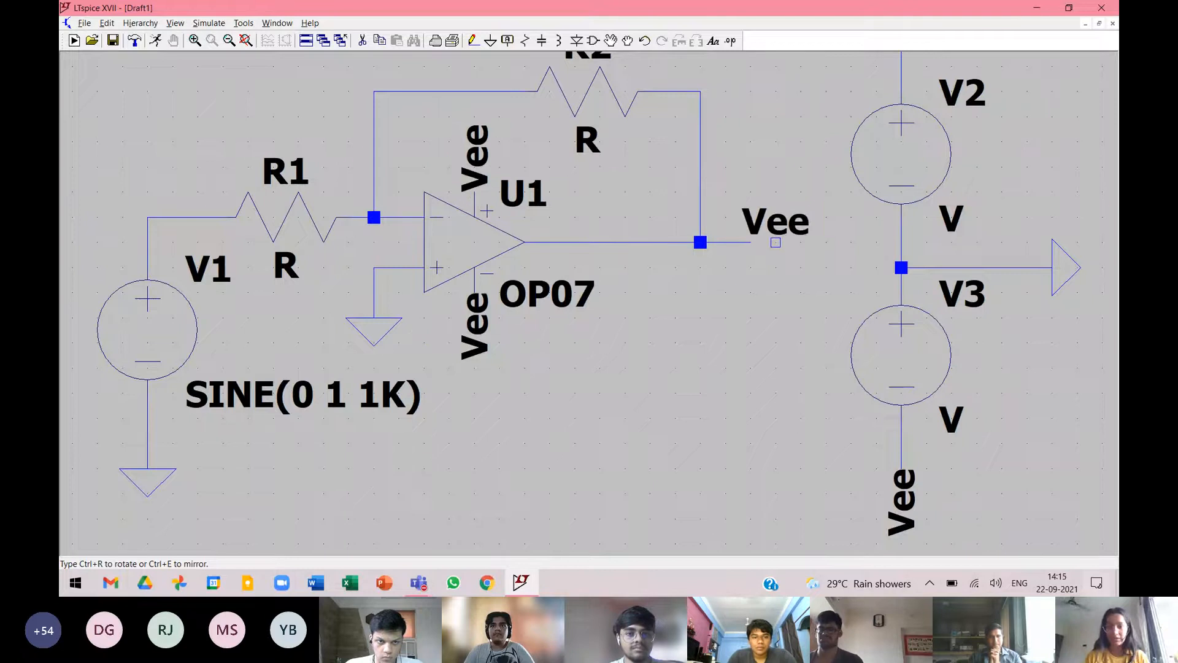
left_click(749, 242)
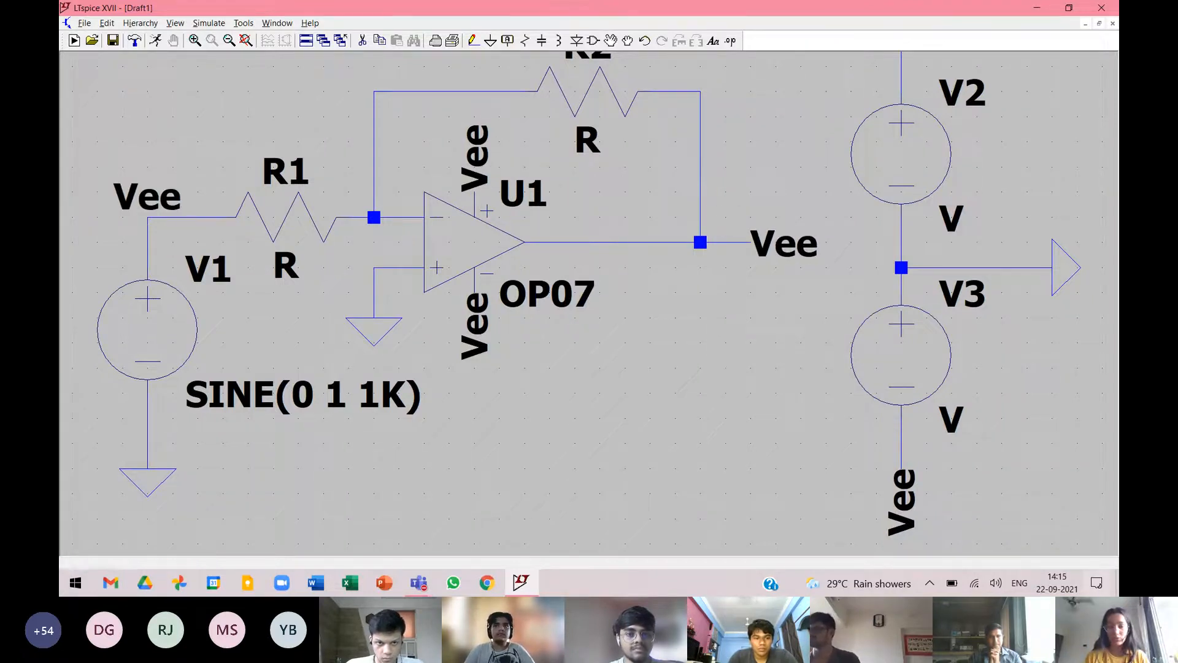
left_click(147, 217)
key("Escape")
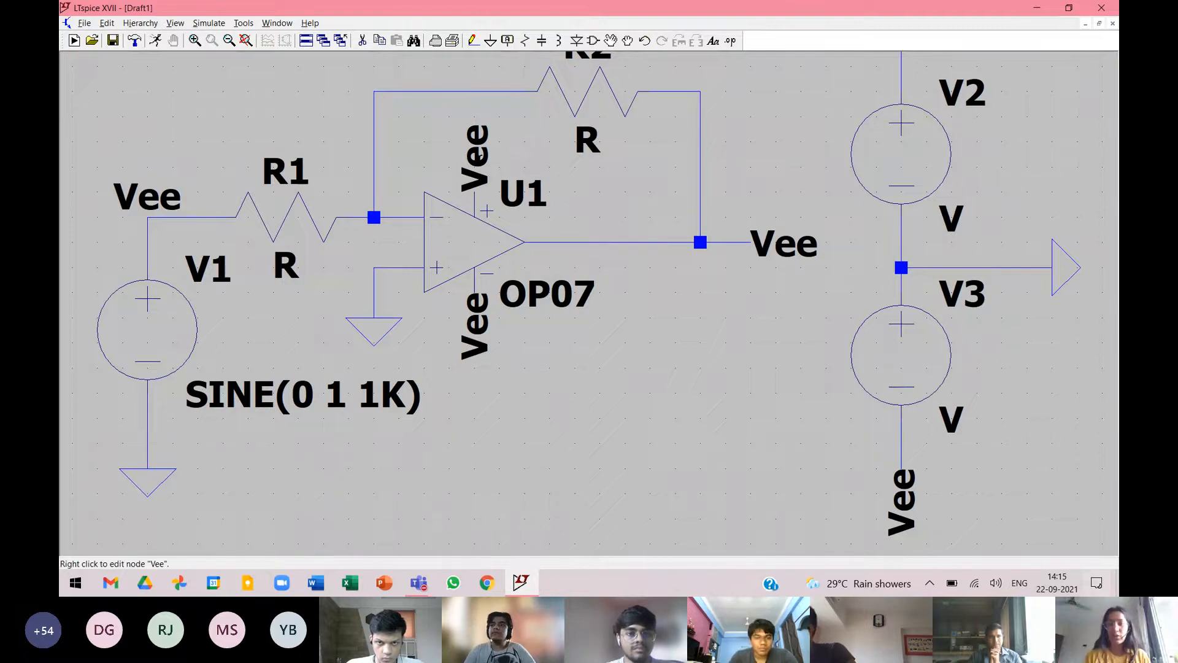
Rename the net label on the op-amp's positive supply pin to Vcc.
right_click(480, 161)
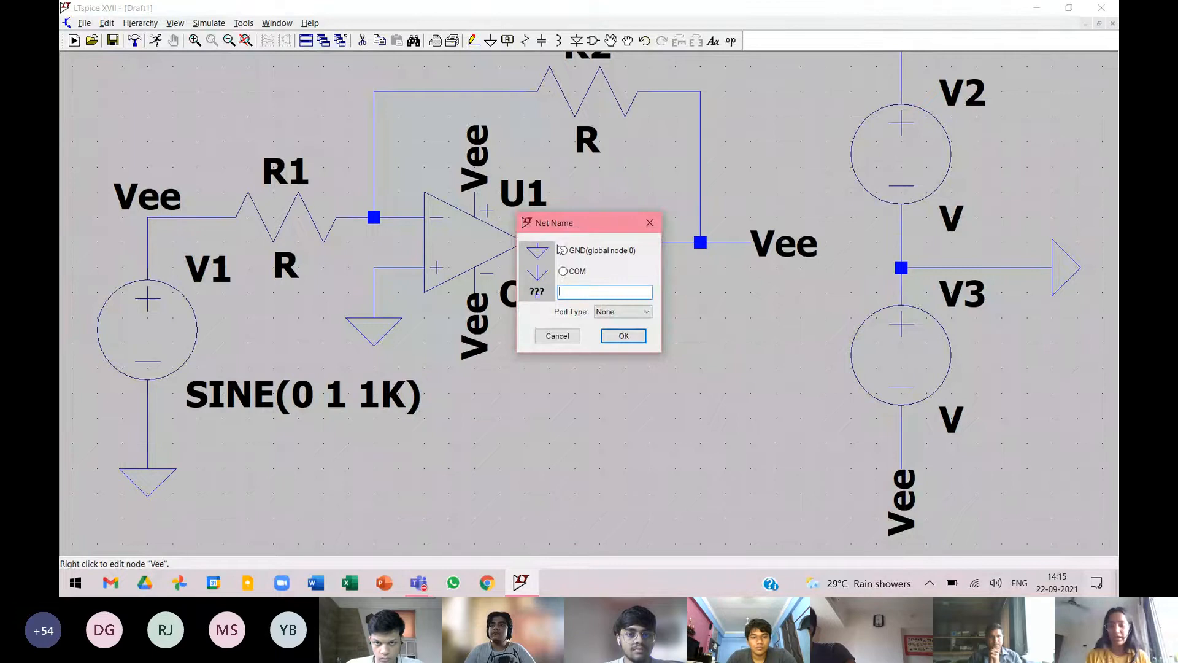
type("Vcc")
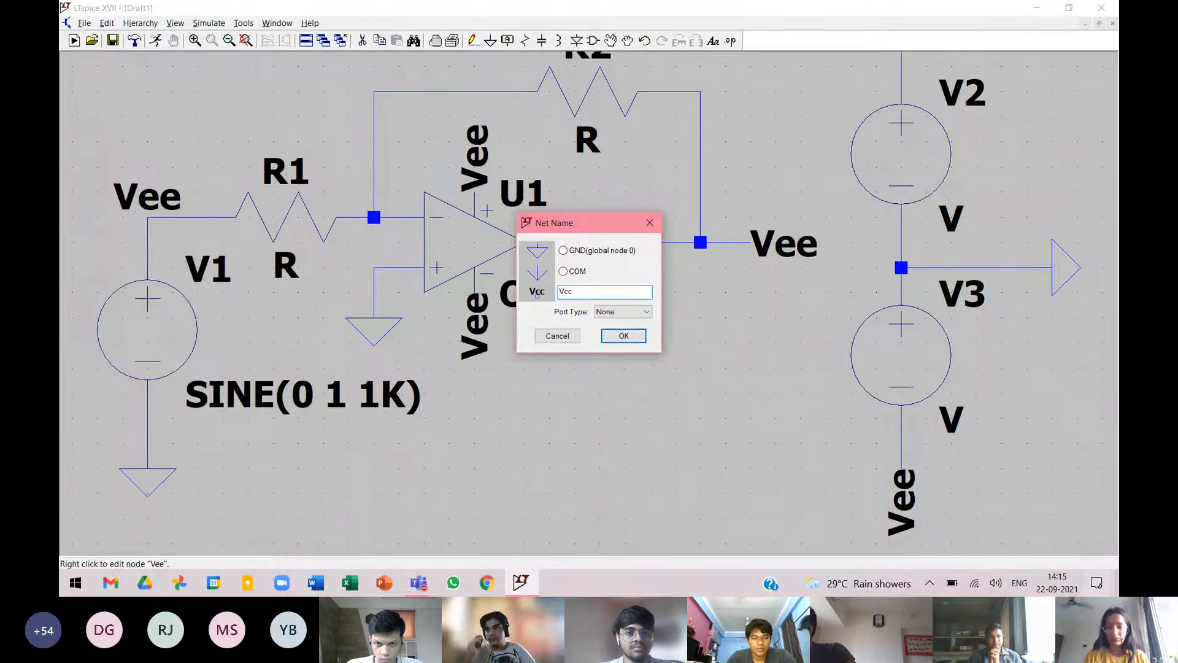
key("Return")
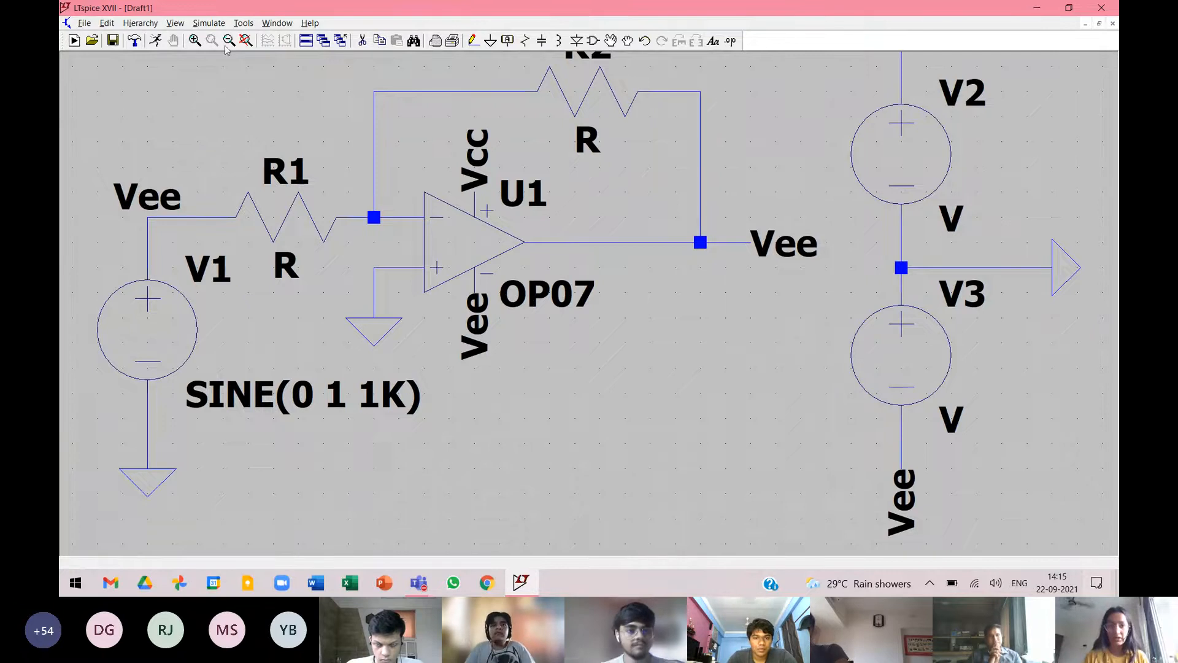
Rename the label at the end of the output wire to Vout and the label above V1 to Vin.
left_click(246, 41)
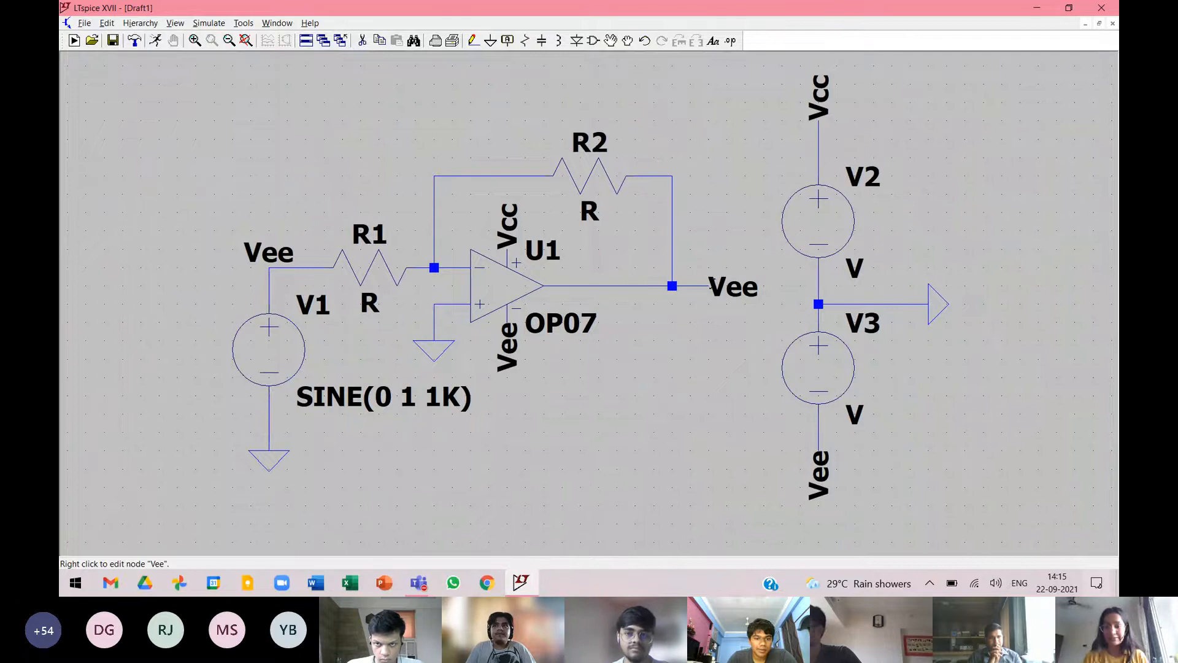
right_click(723, 285)
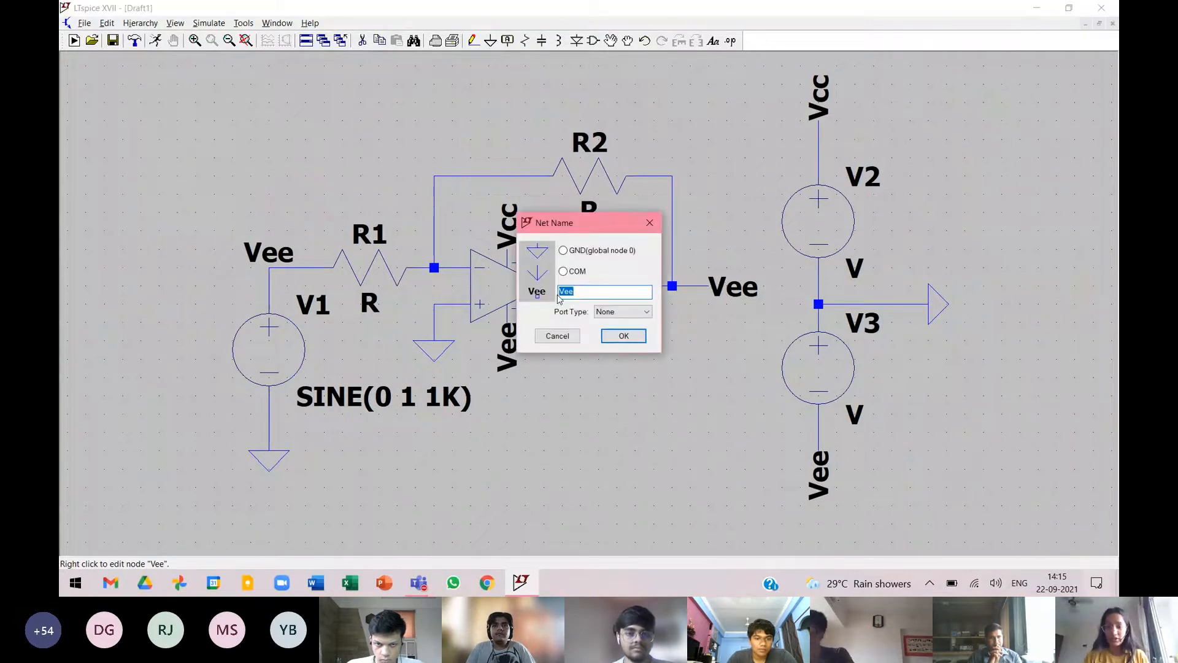
type("Vout")
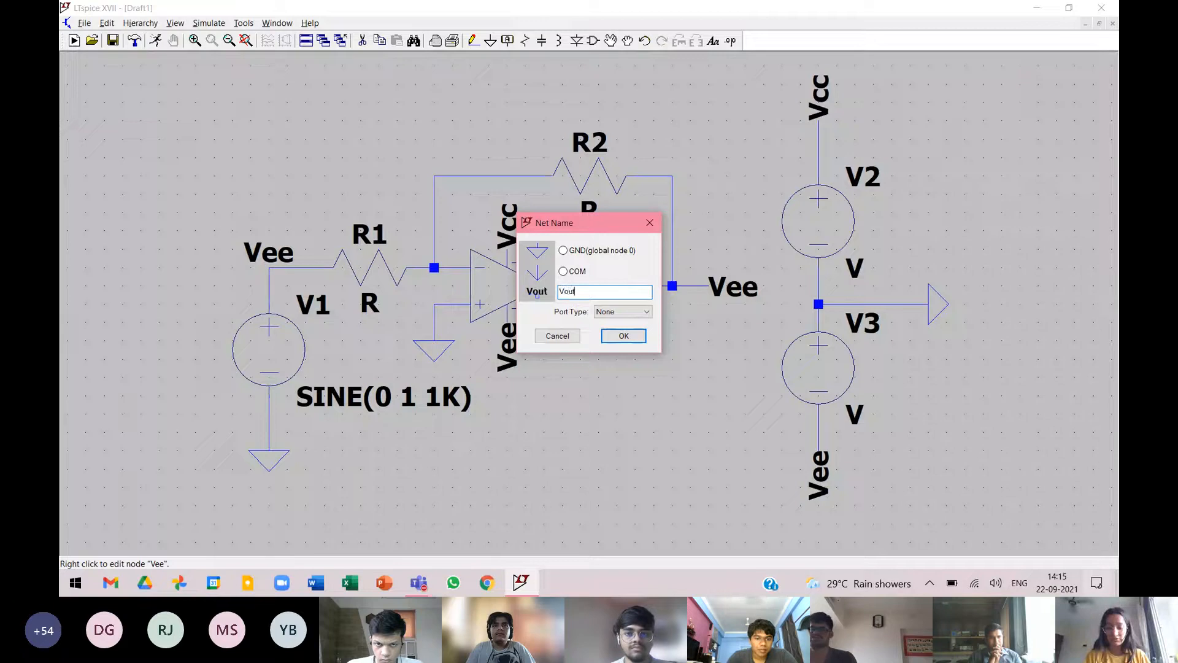
key("Return")
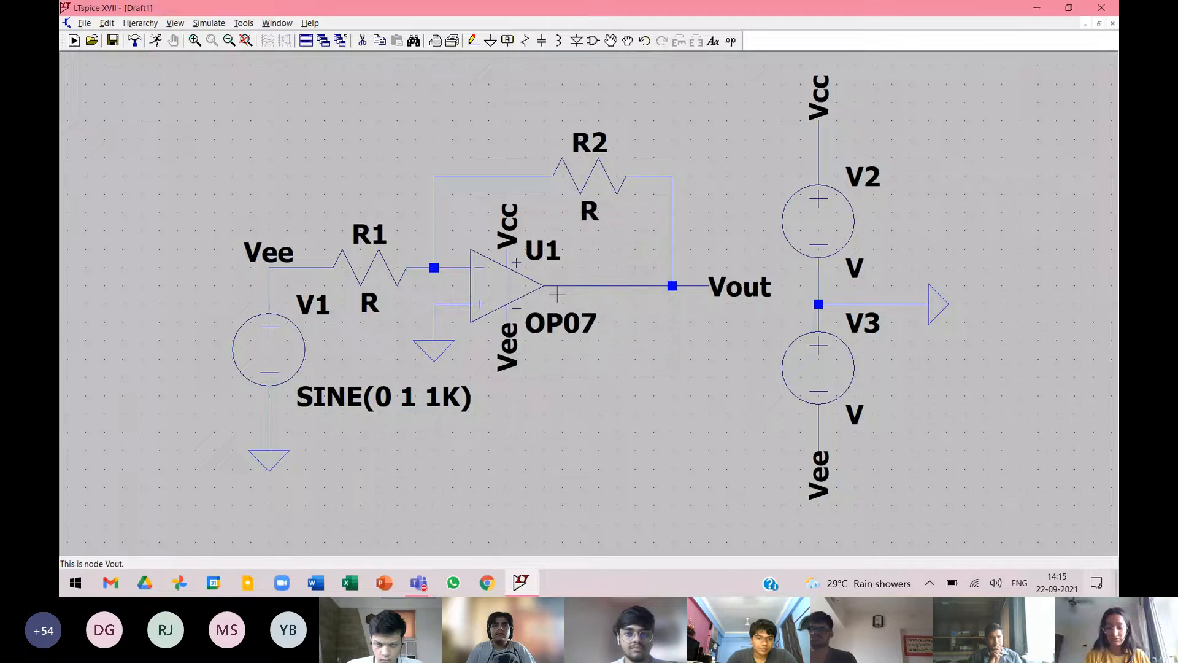
right_click(279, 250)
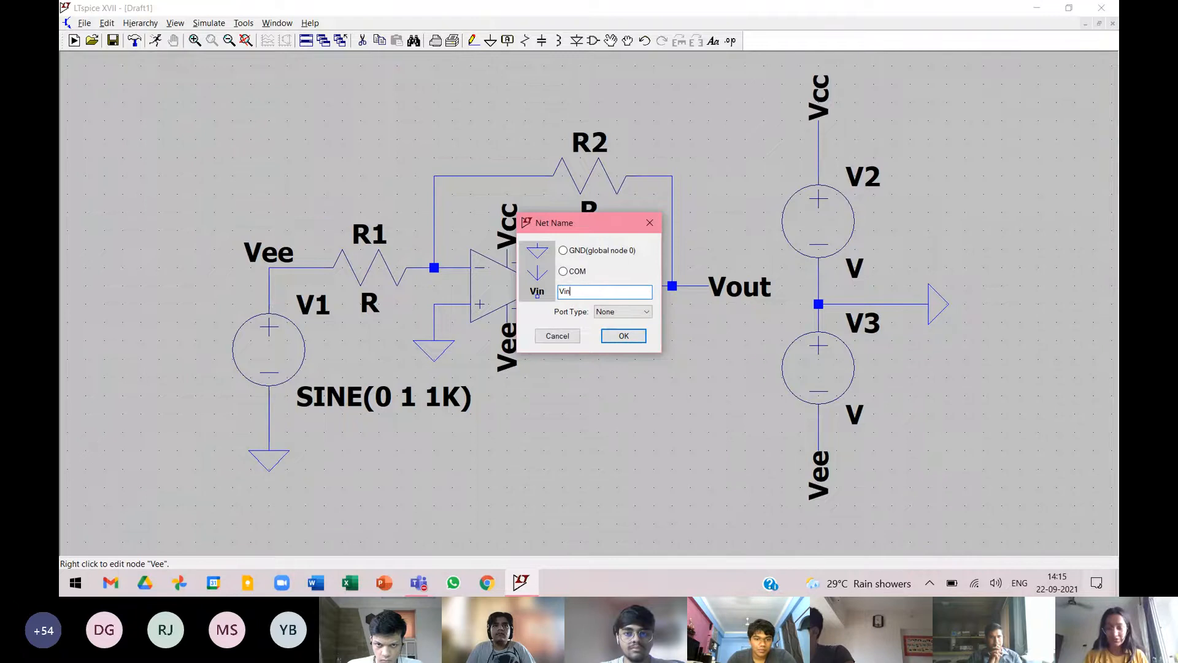
key("Return")
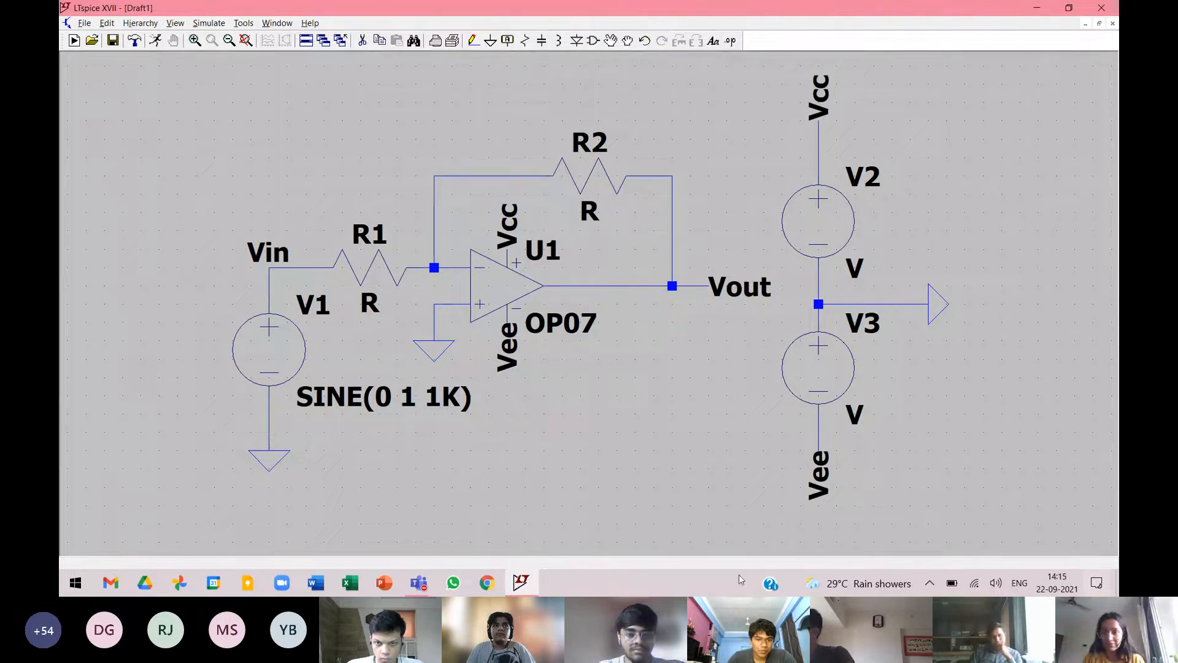
Set the value of resistor R2 to 3K and the value of resistor R1 to 1K.
left_click(646, 480)
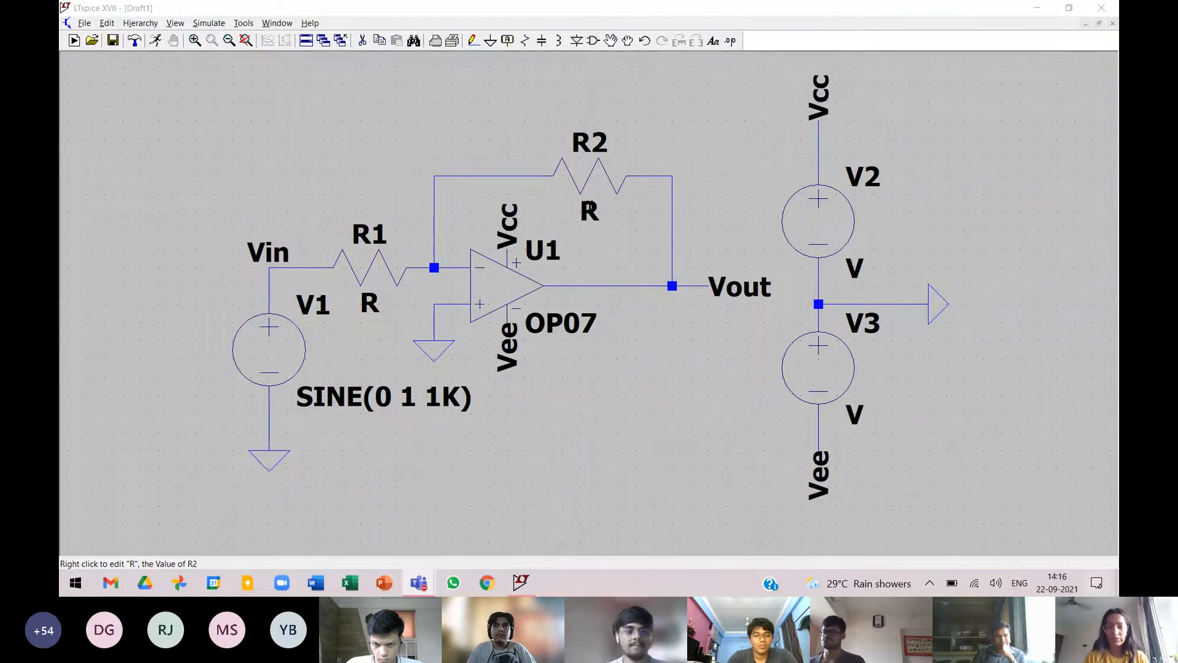
right_click(588, 209)
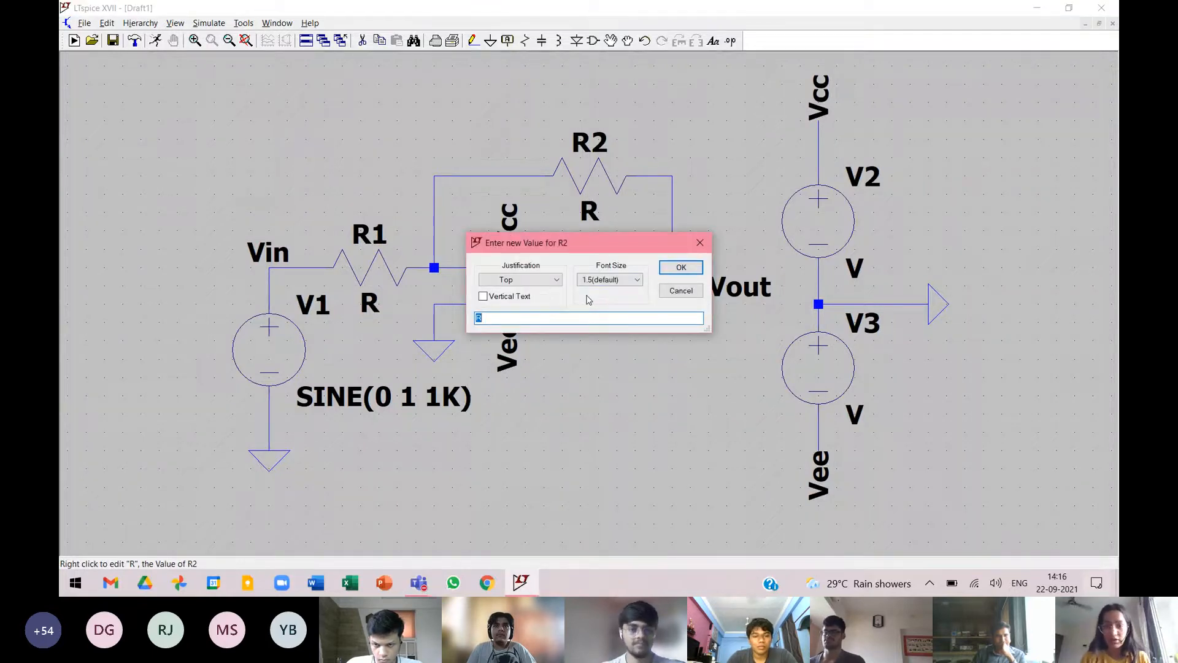
key("BackSpace")
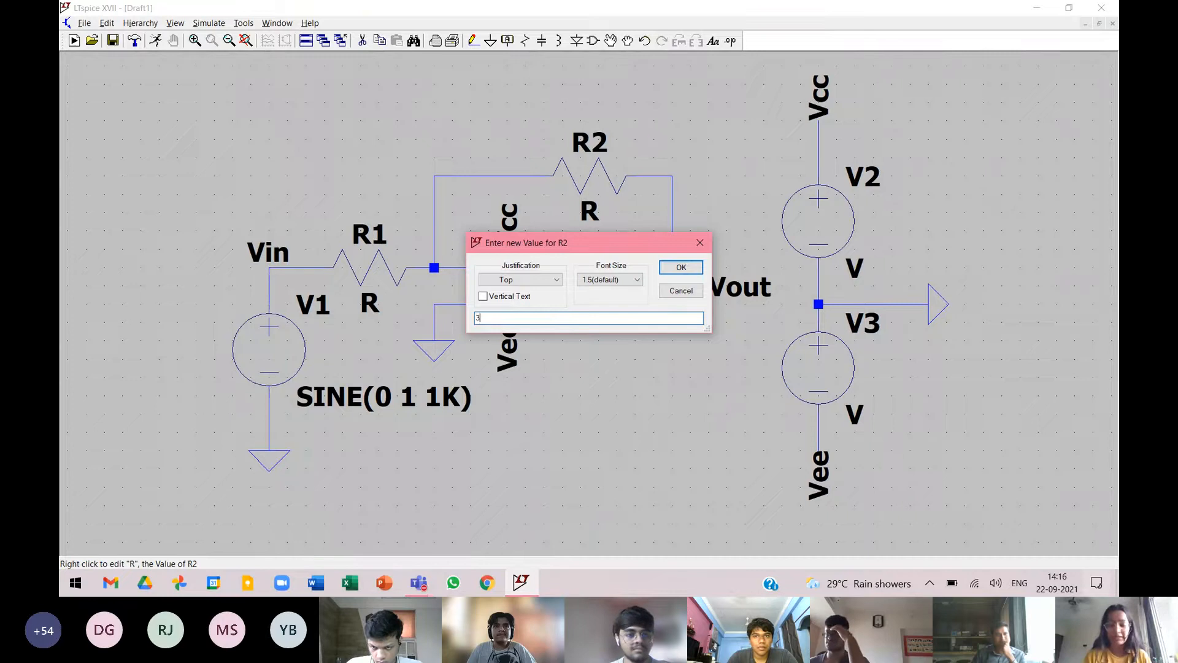
type("K")
key("Return")
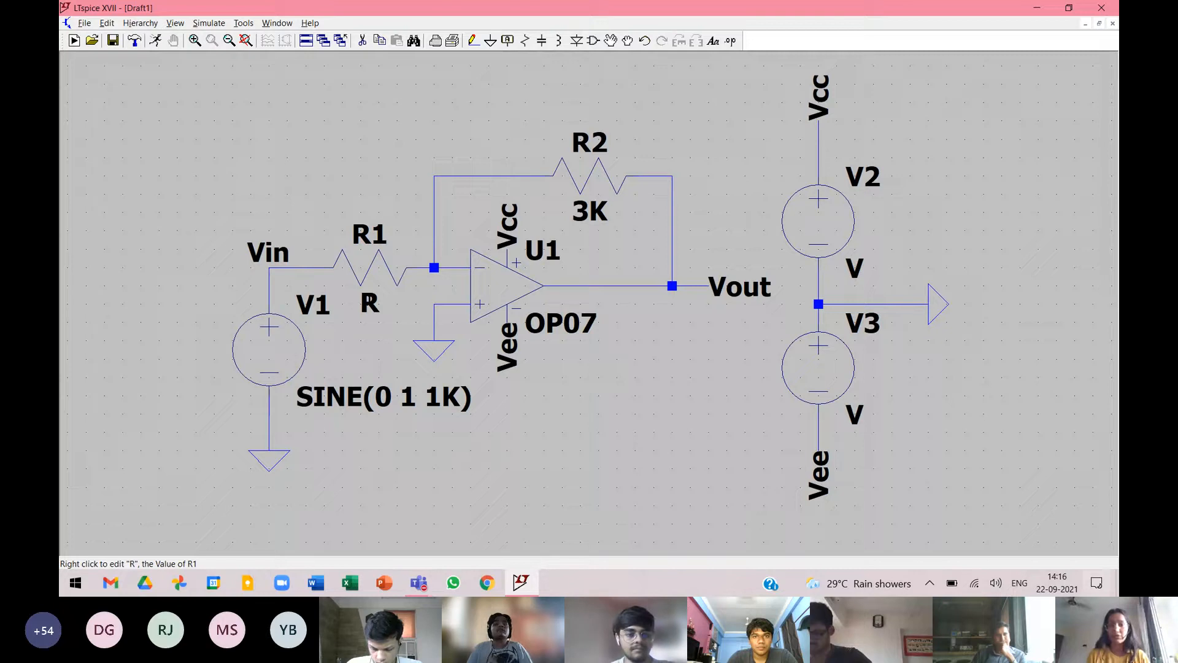
right_click(378, 305)
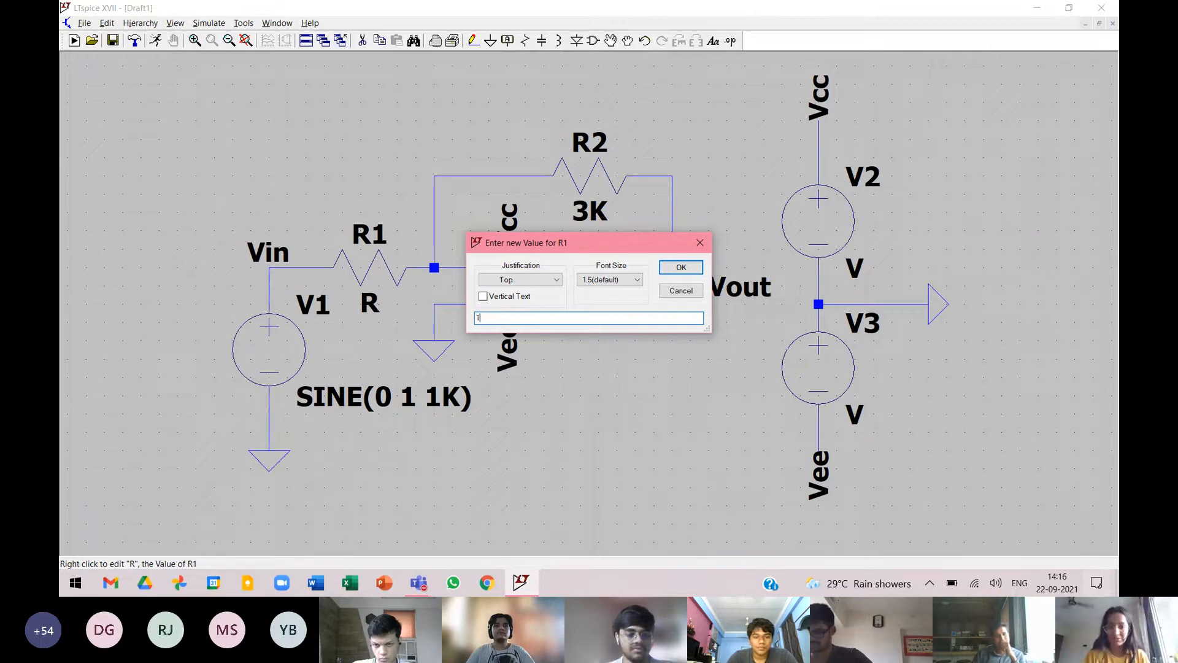
key("Return")
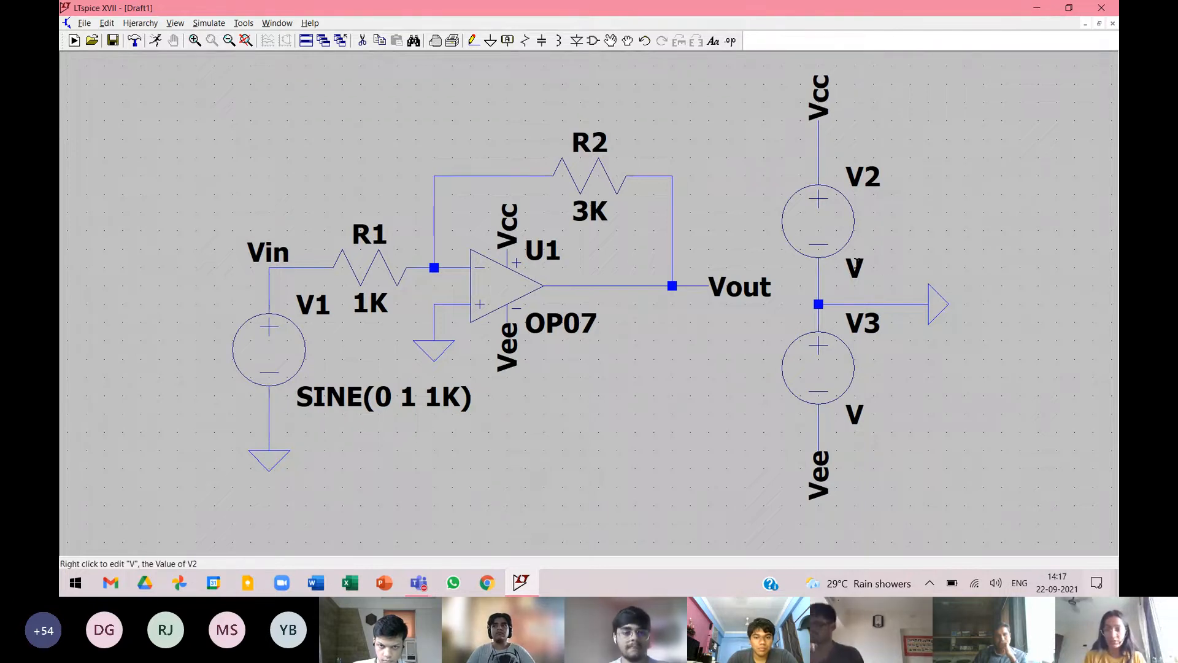
Set the supply sources V2 and V3 to 15 each.
right_click(858, 264)
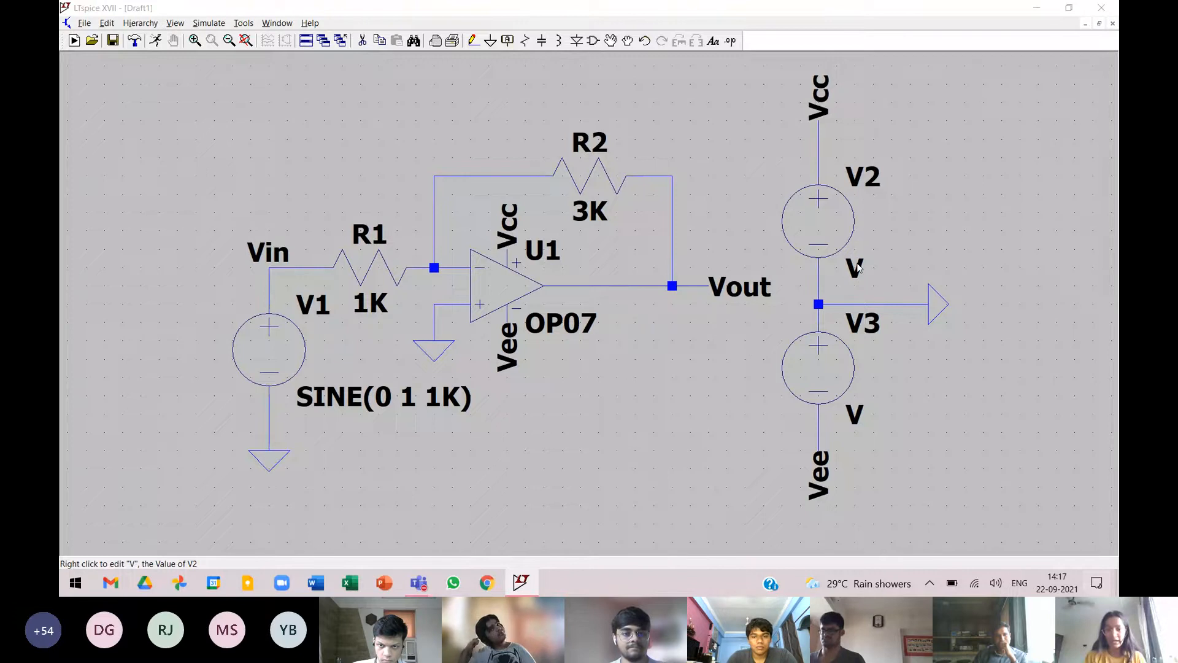
type("15")
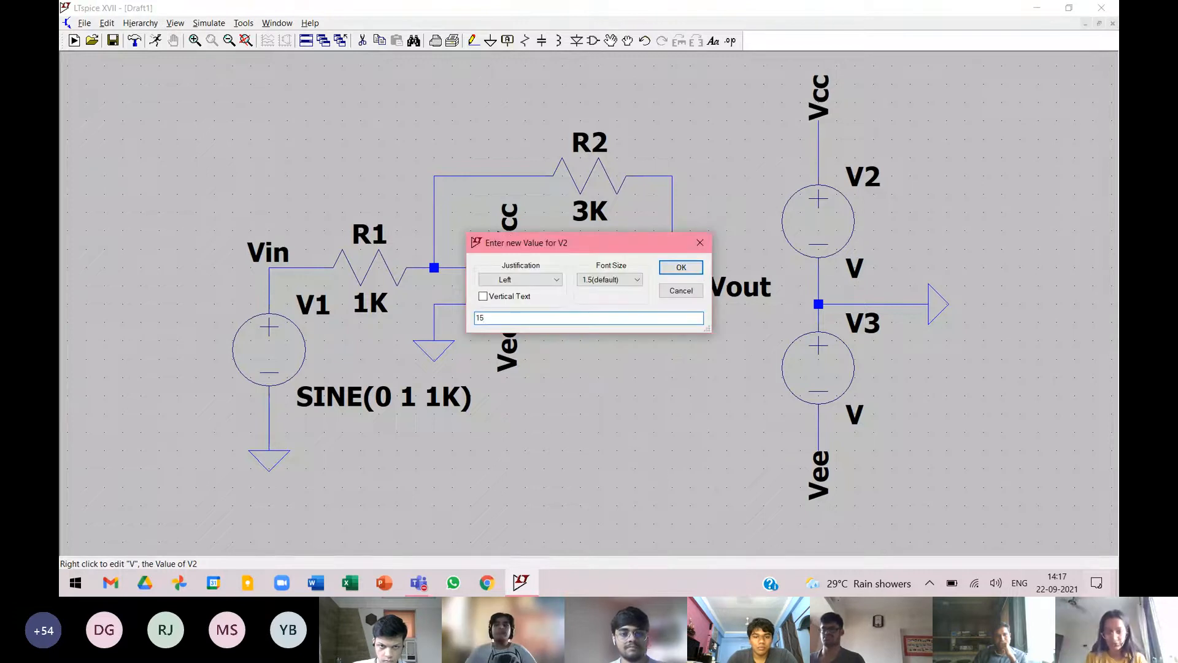
key("Return")
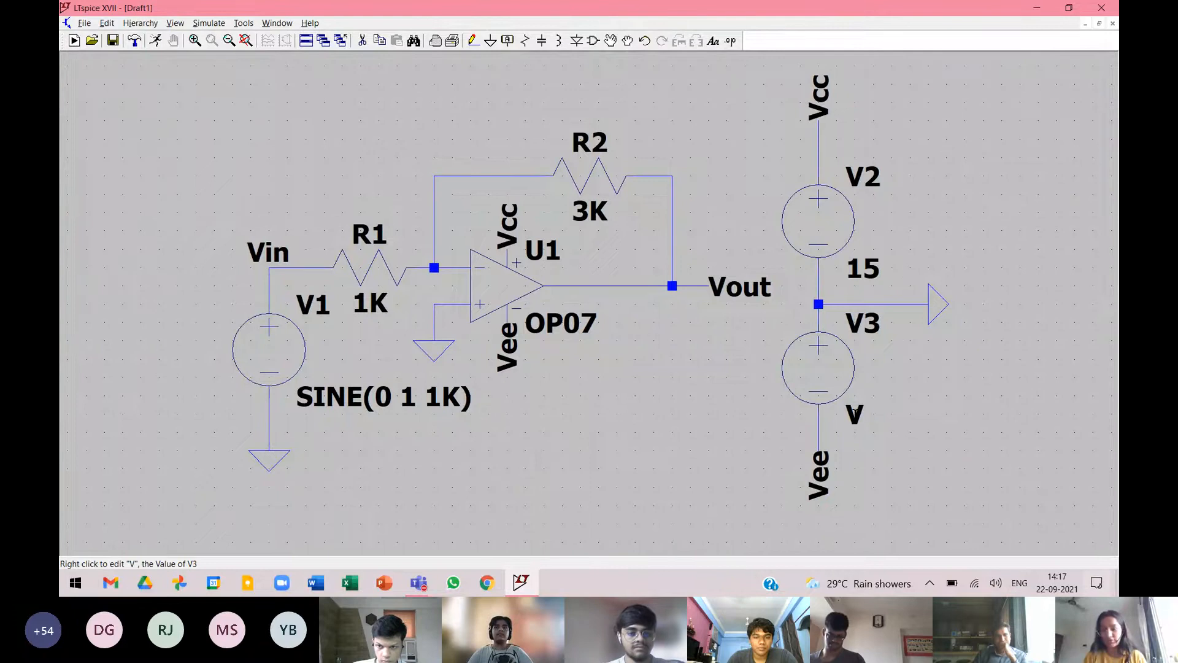
right_click(854, 412)
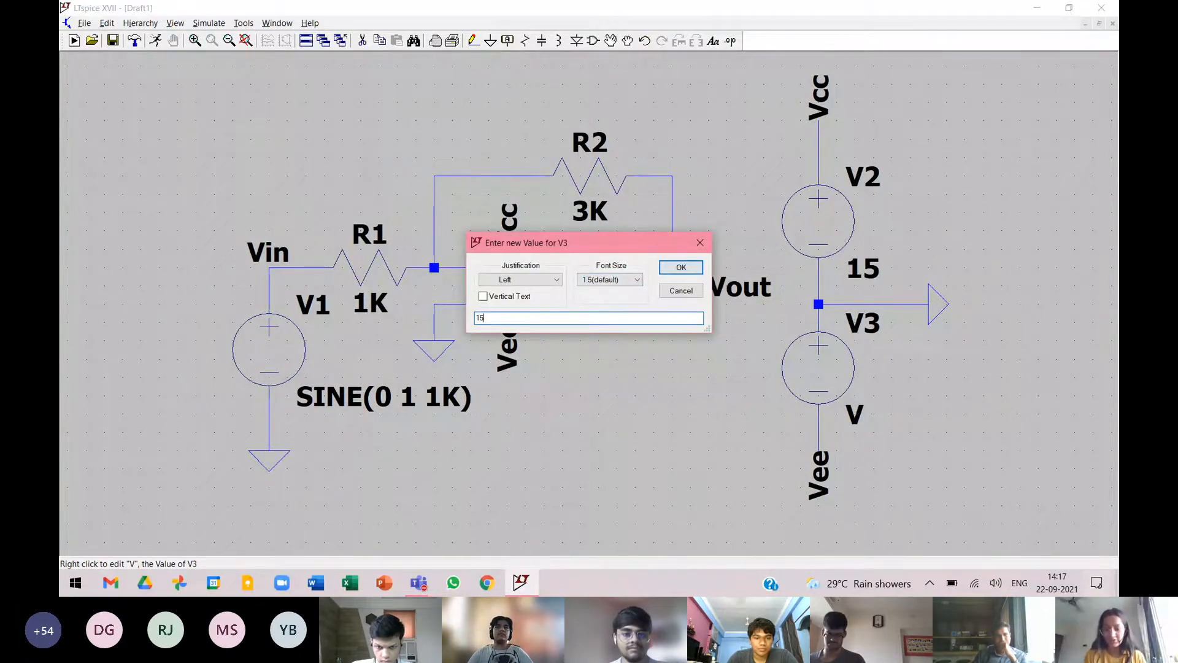
key("Return")
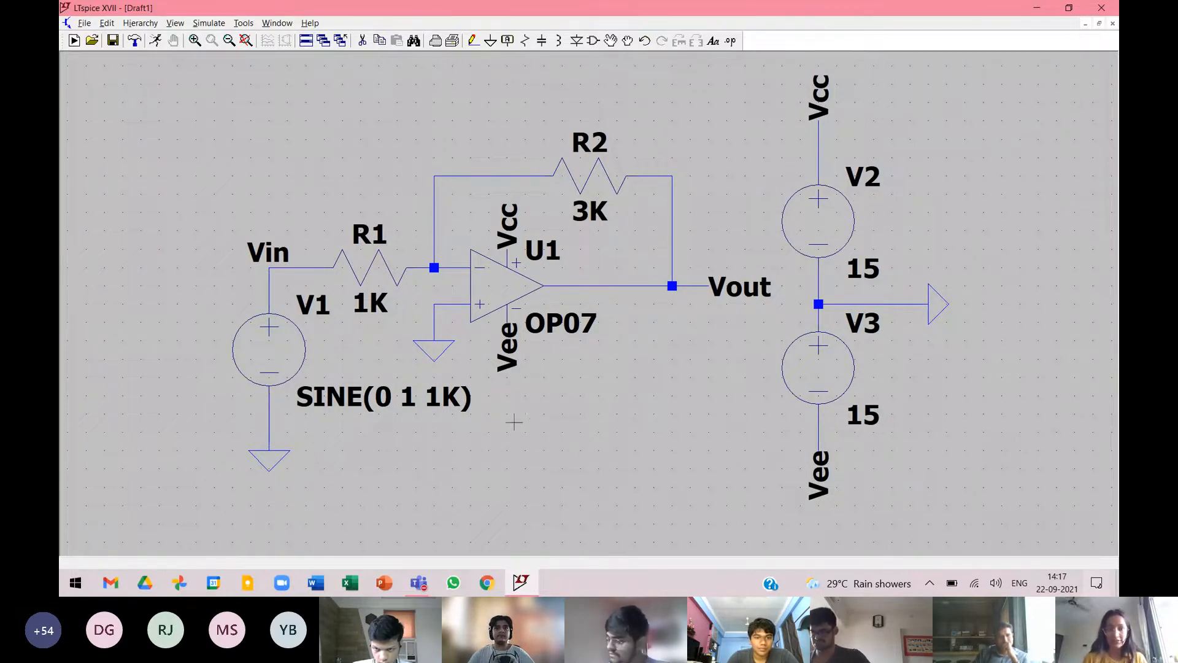
Save the schematic in the DLIC PRAC folder on the Desktop, named with the student ID number followed by _NonInv.
left_click(86, 23)
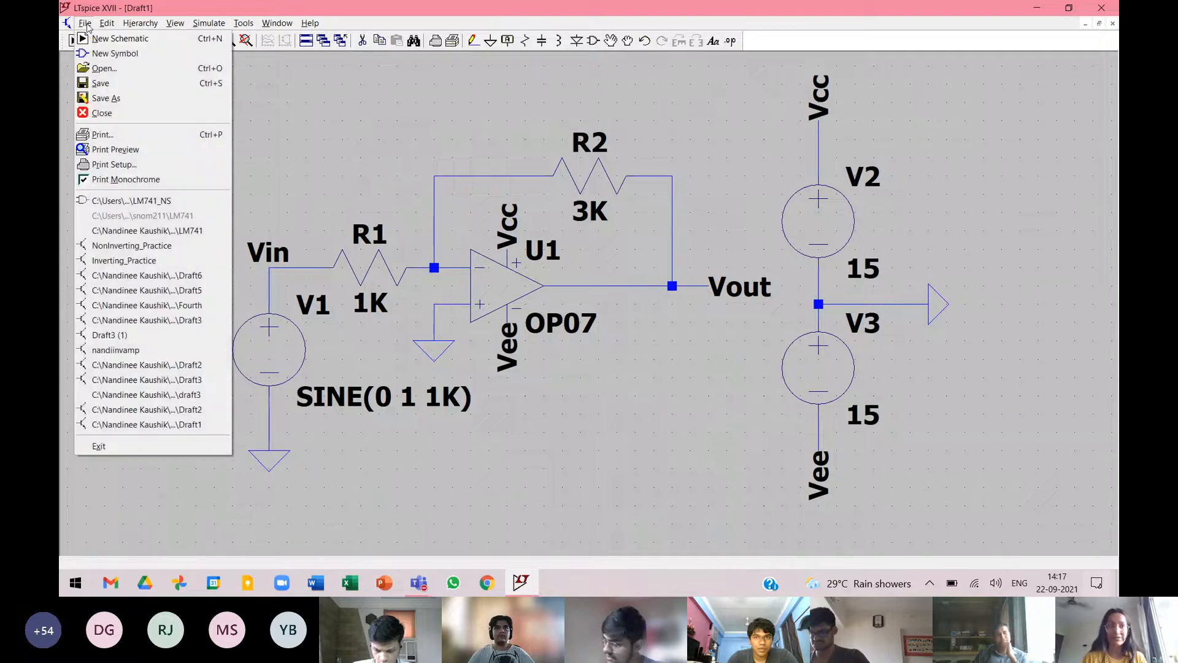
left_click(106, 100)
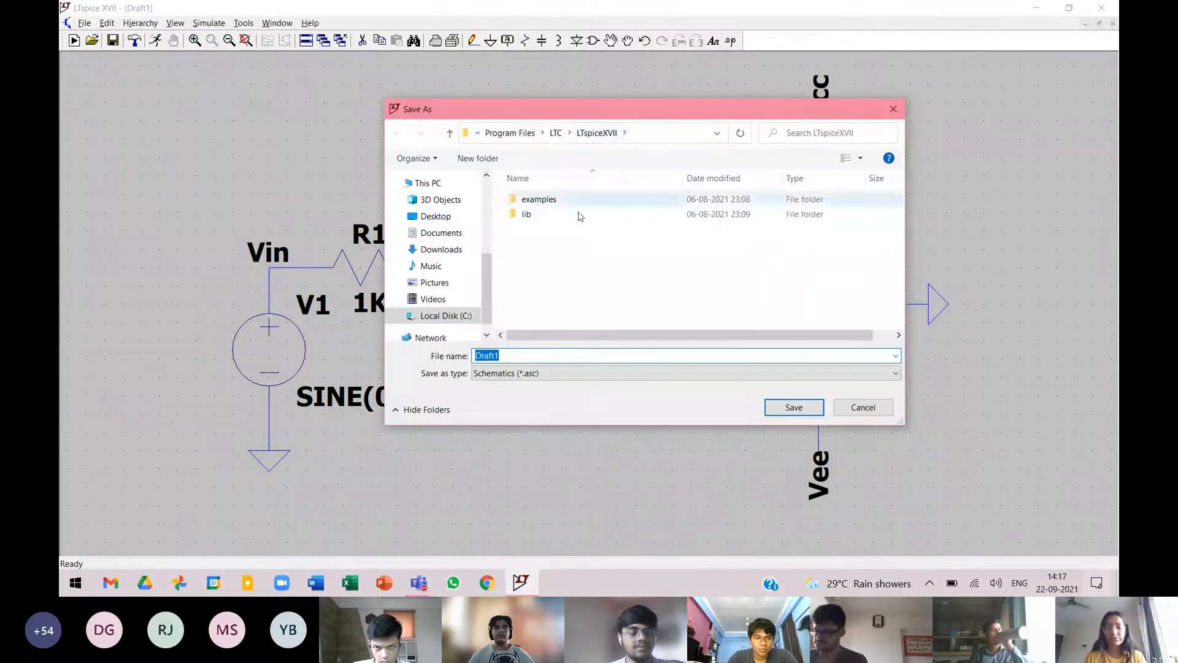
left_click(451, 216)
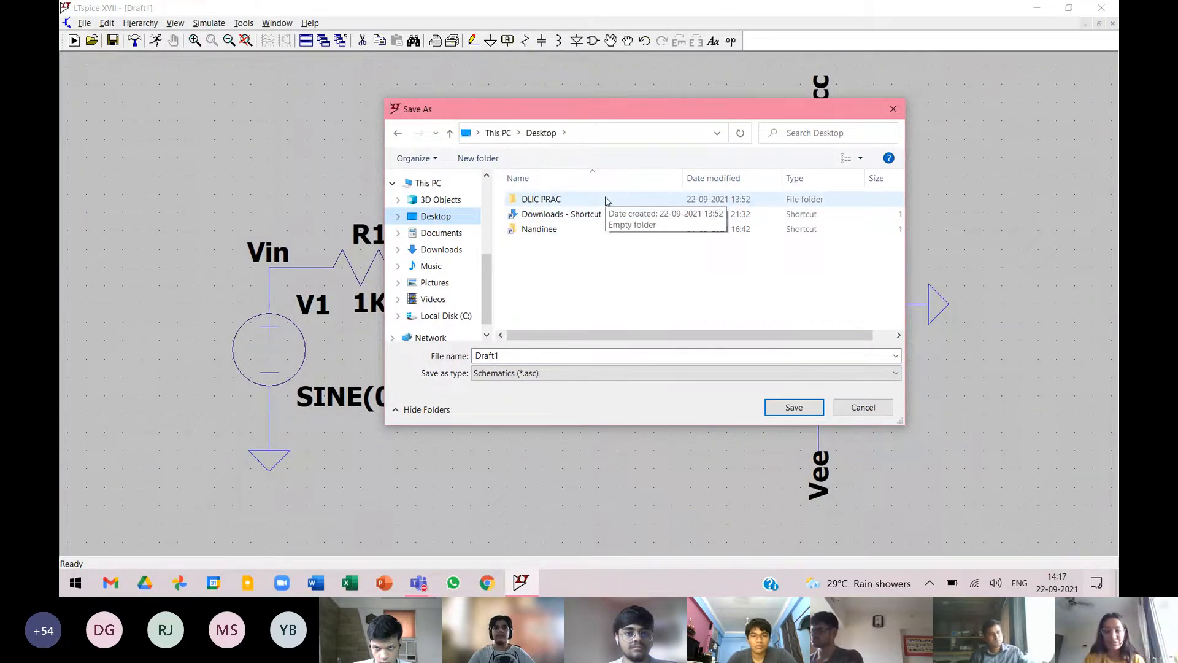
left_click(600, 205)
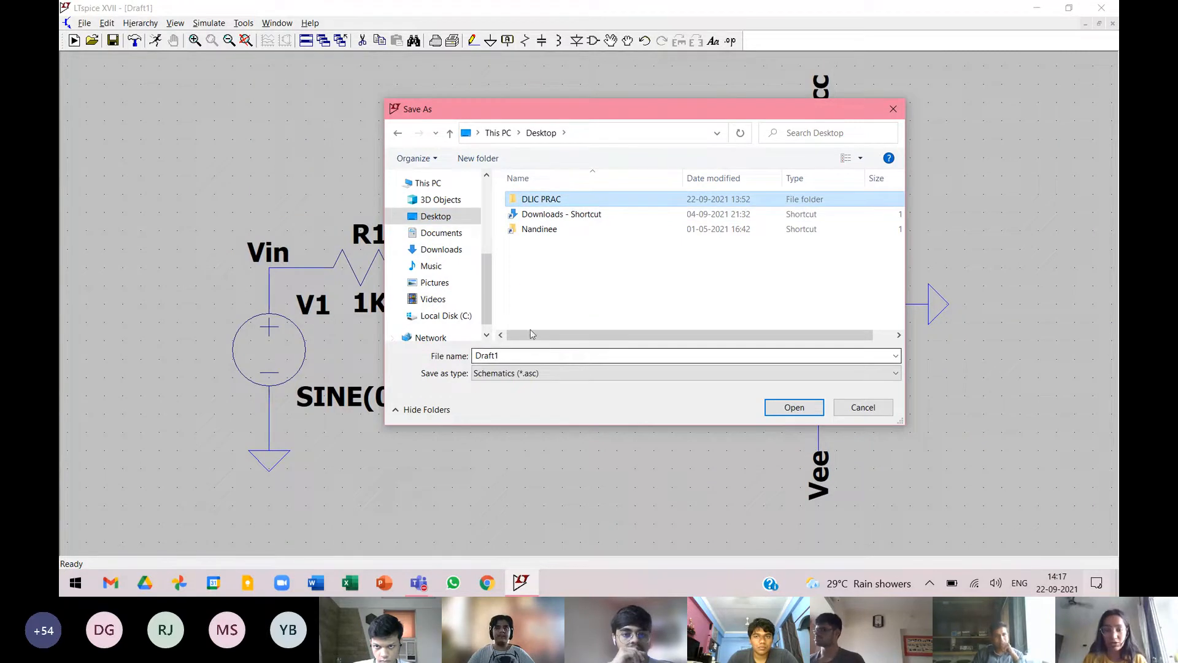
double_click(565, 199)
left_click(513, 355)
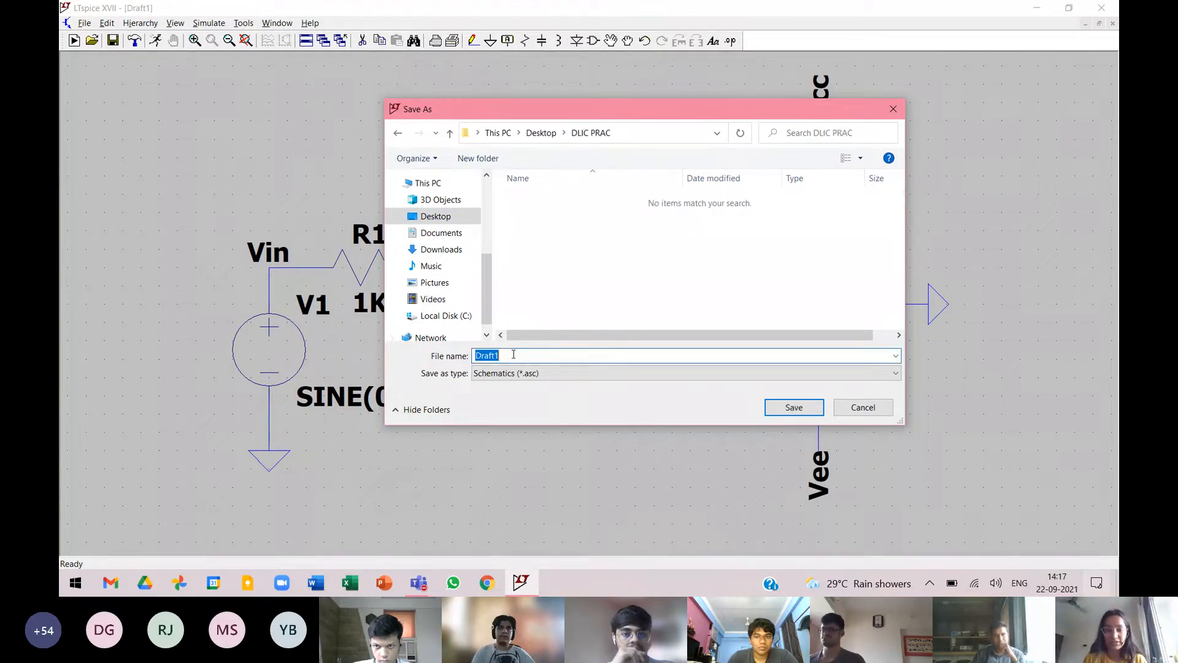
key("BackSpace")
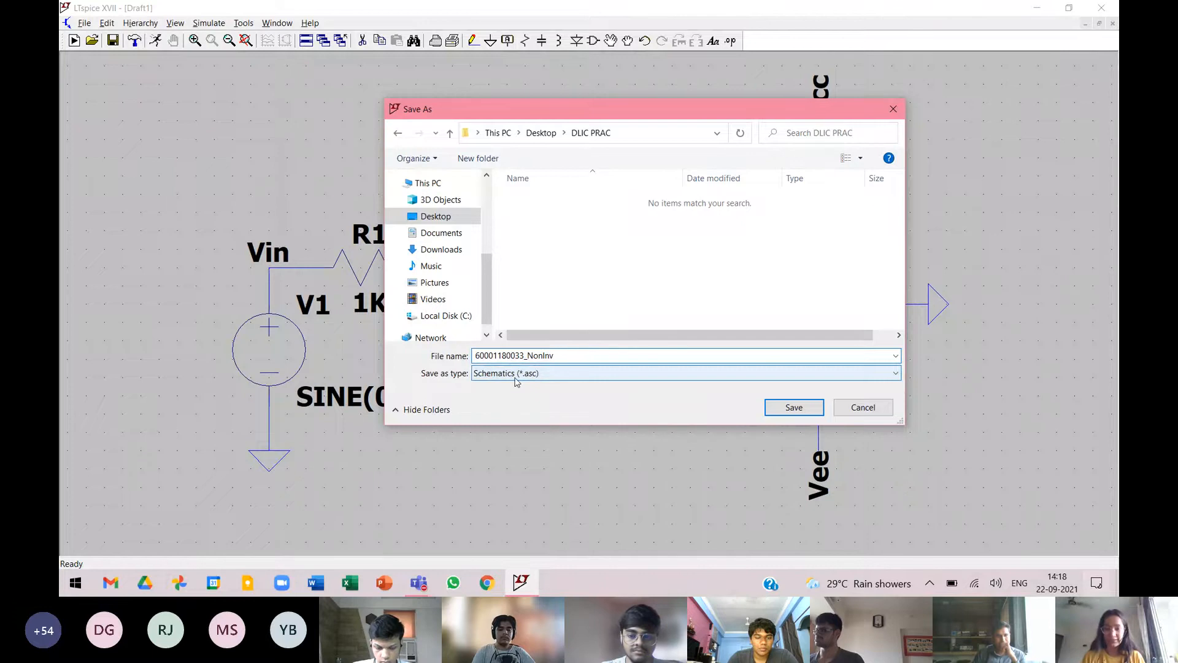
left_click(771, 409)
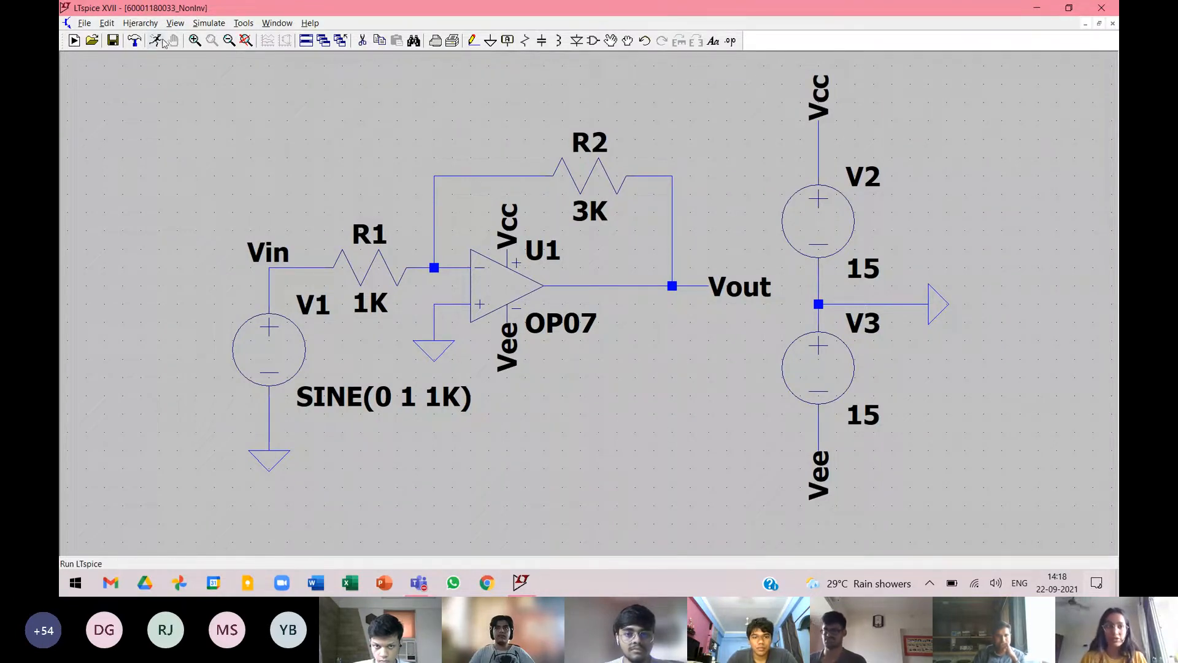
Run a transient simulation with a stop time of 4ms and data saving starting at 0.
left_click(207, 23)
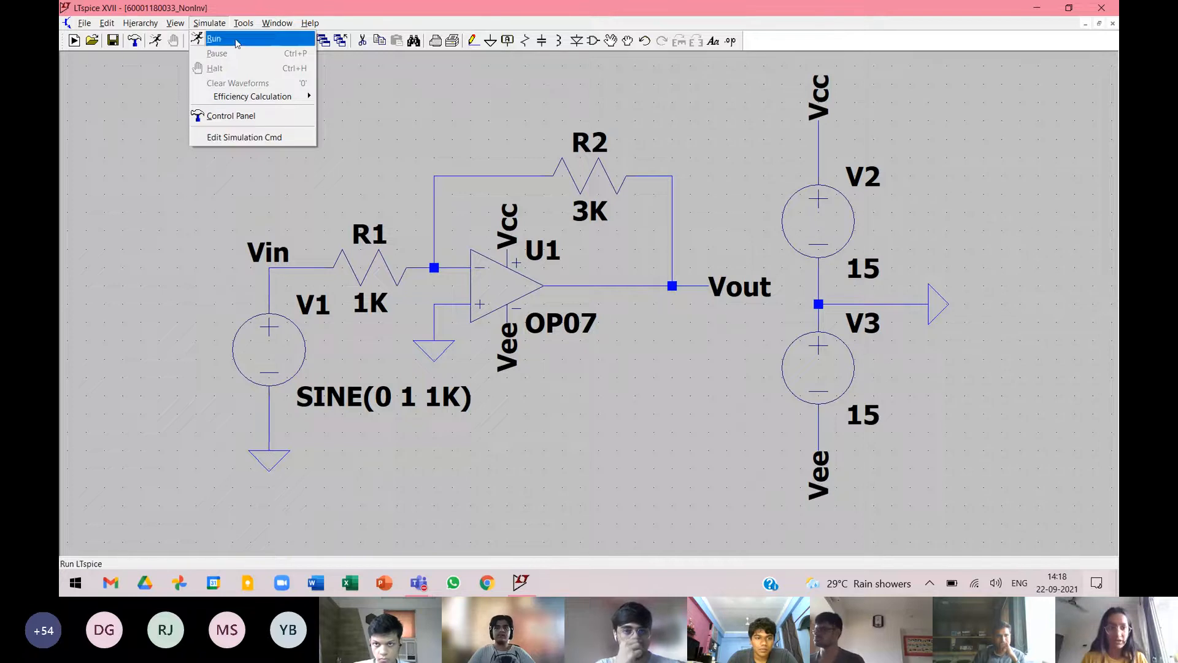
left_click(152, 98)
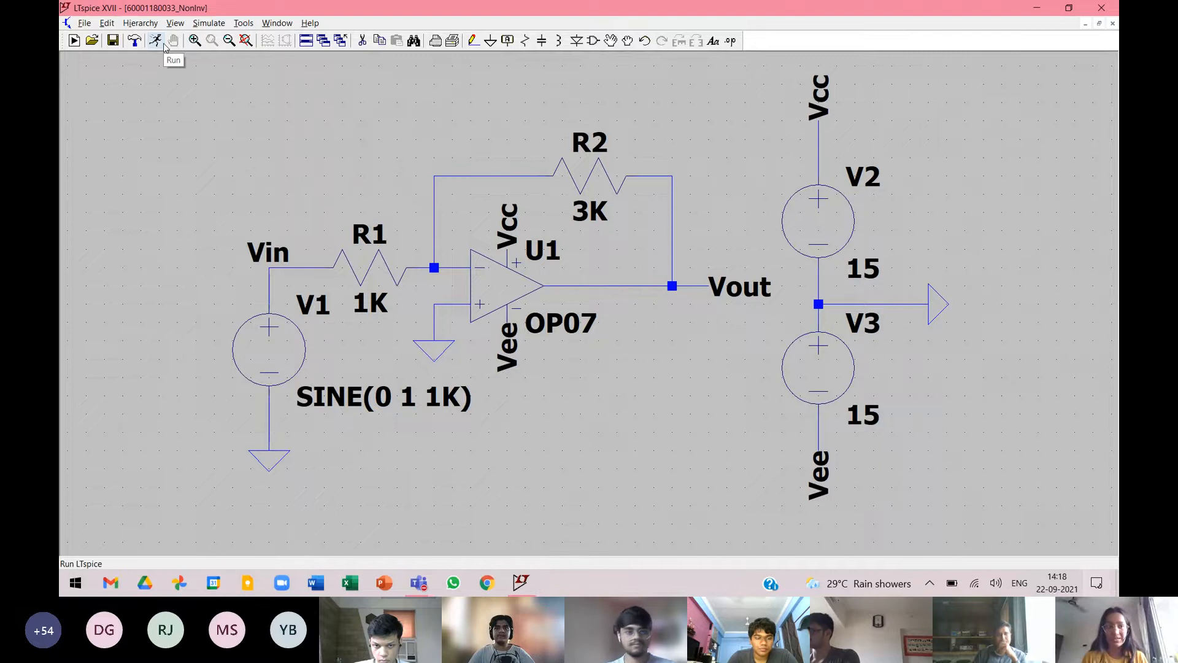
left_click(163, 45)
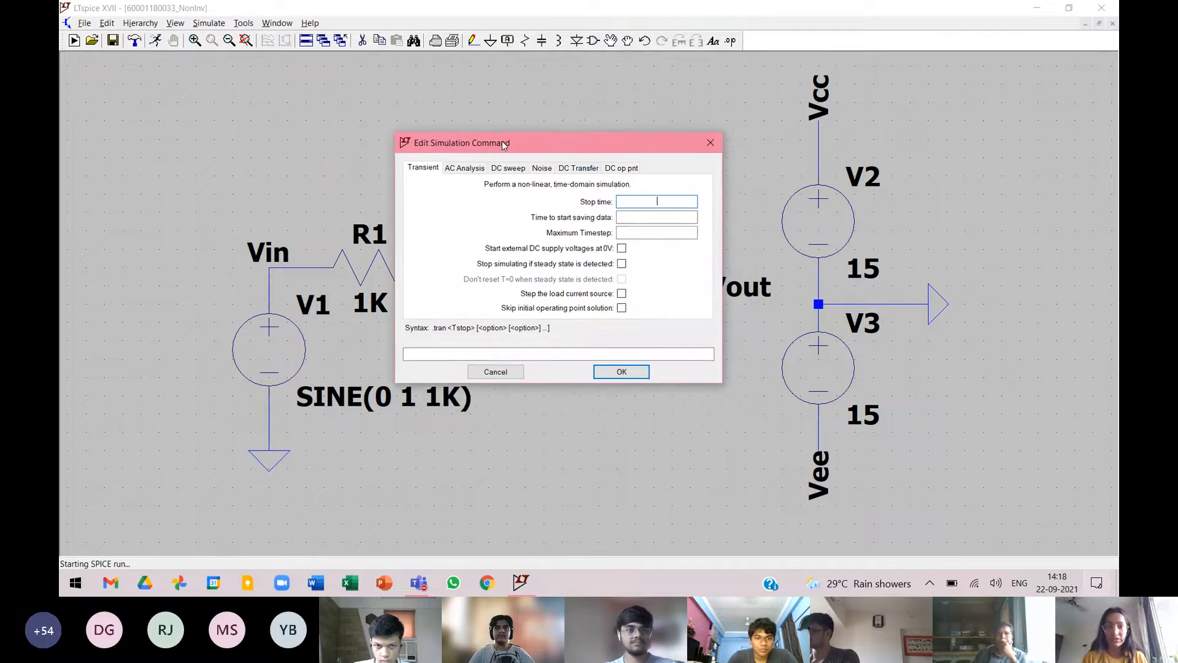
left_click_drag(502, 143, 451, 134)
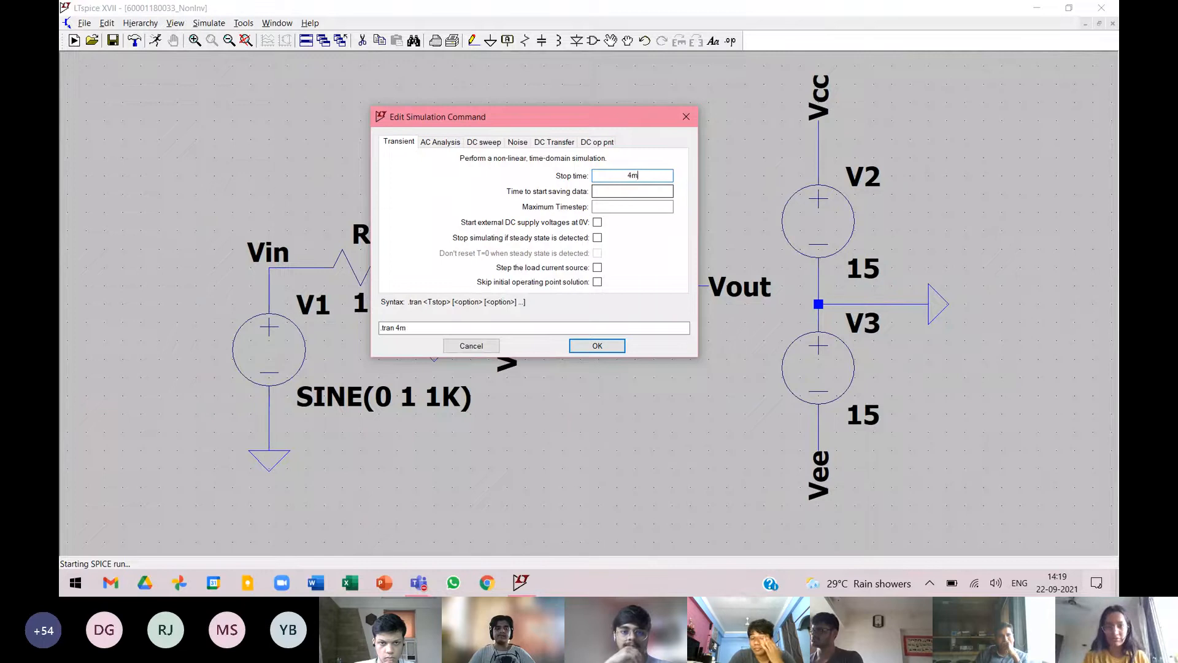
type("s")
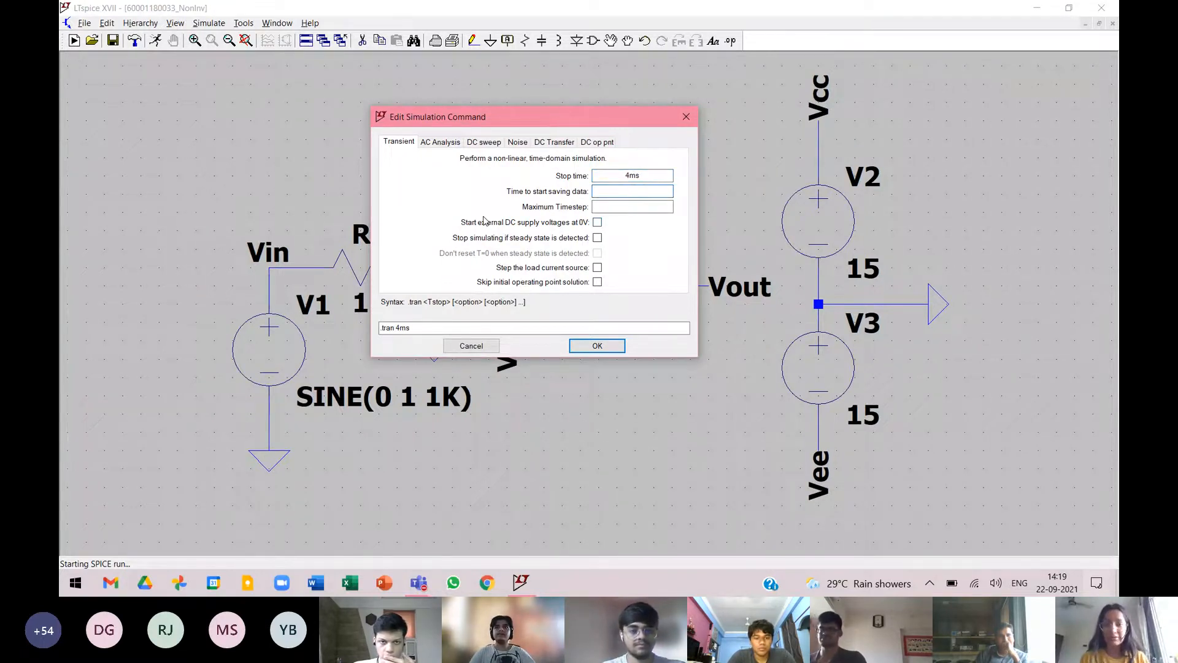
left_click(632, 191)
type("0")
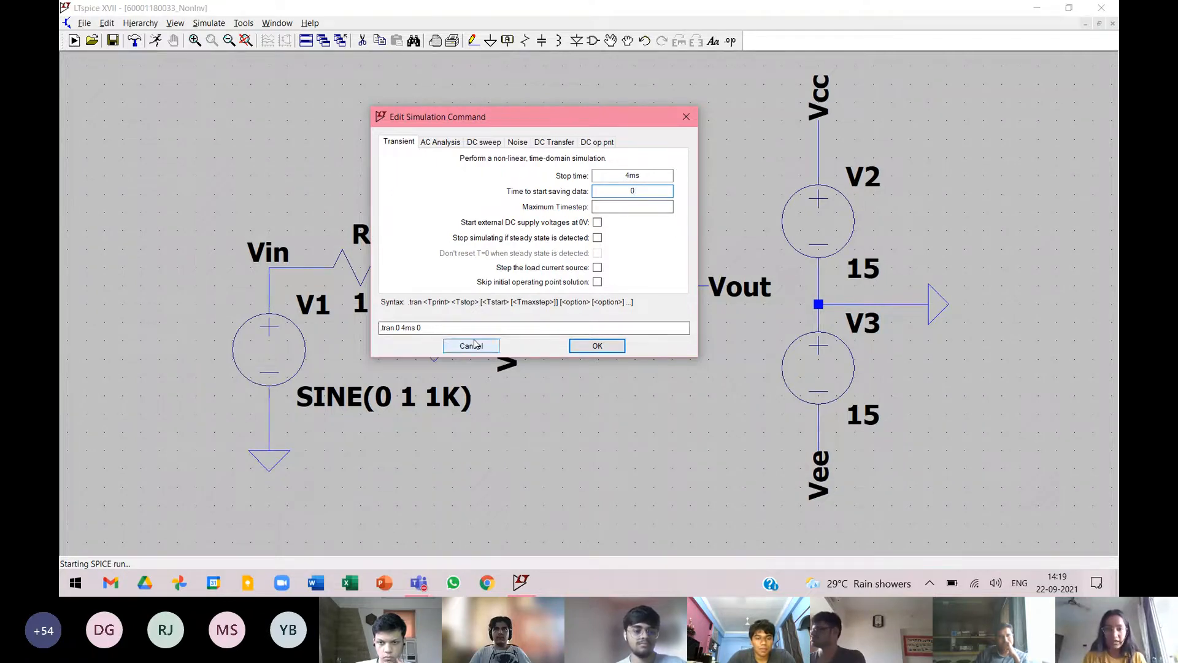
left_click(586, 347)
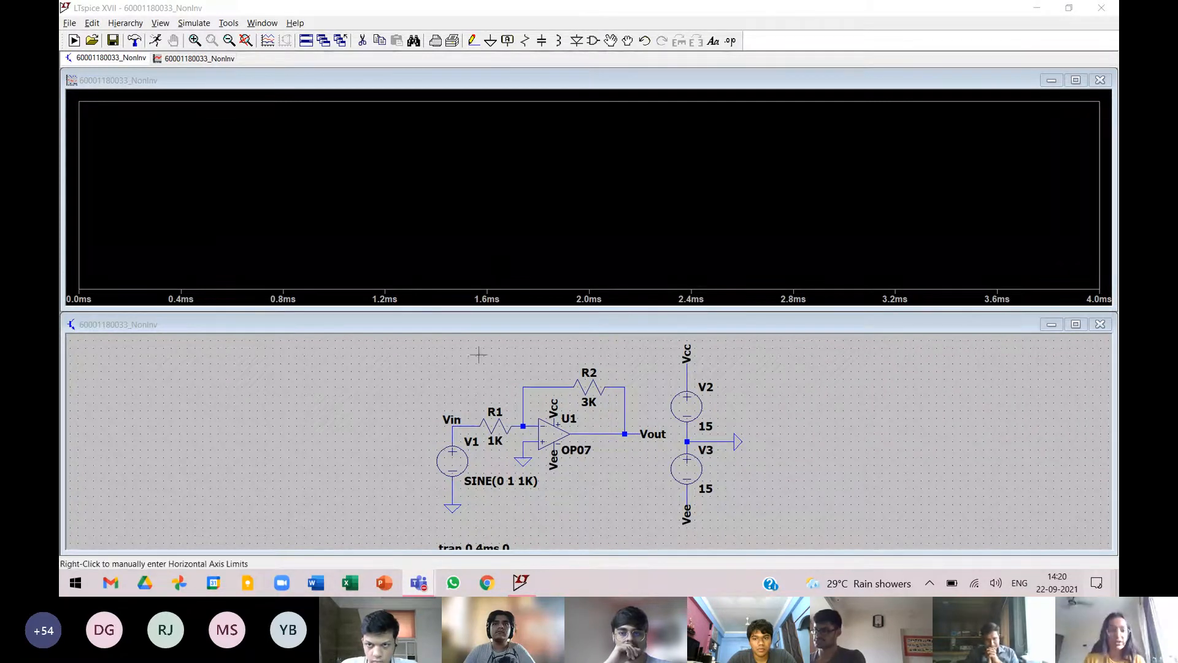
Plot the voltage of the Vin net in the waveform window.
left_click(458, 421)
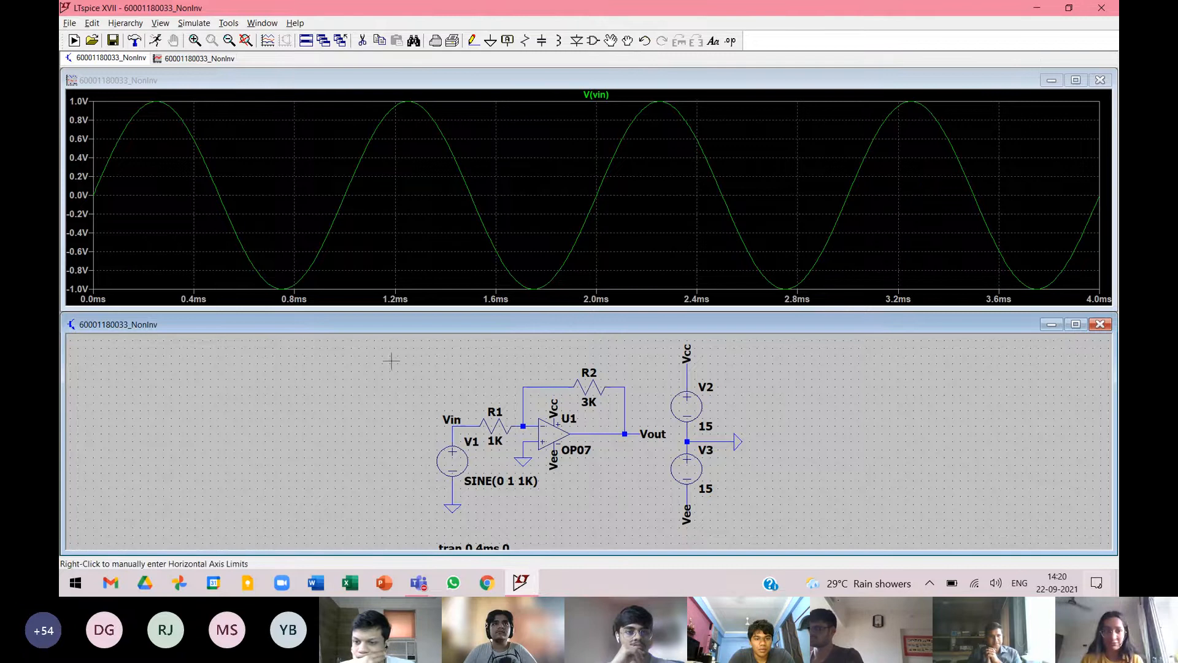
Add the voltage of the Vout net to the waveform plot alongside Vin.
left_click(653, 432)
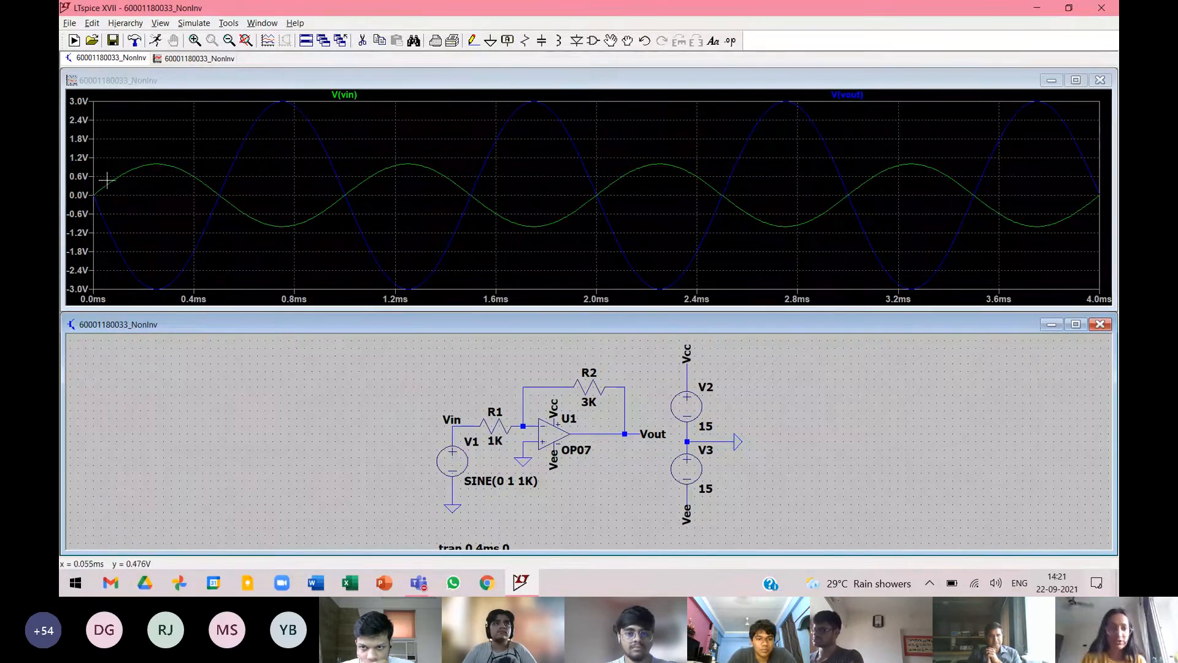
Set the plot's vertical axis limits to 4V and -4V with a tick spacing of 500mV.
right_click(84, 120)
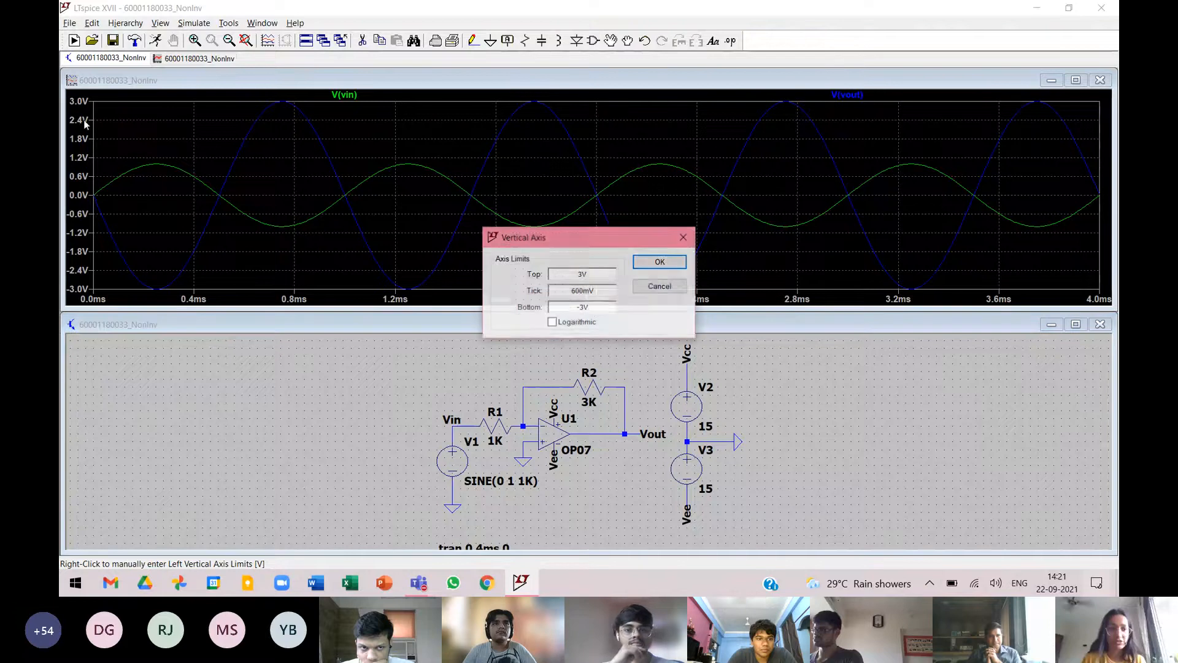
left_click(684, 238)
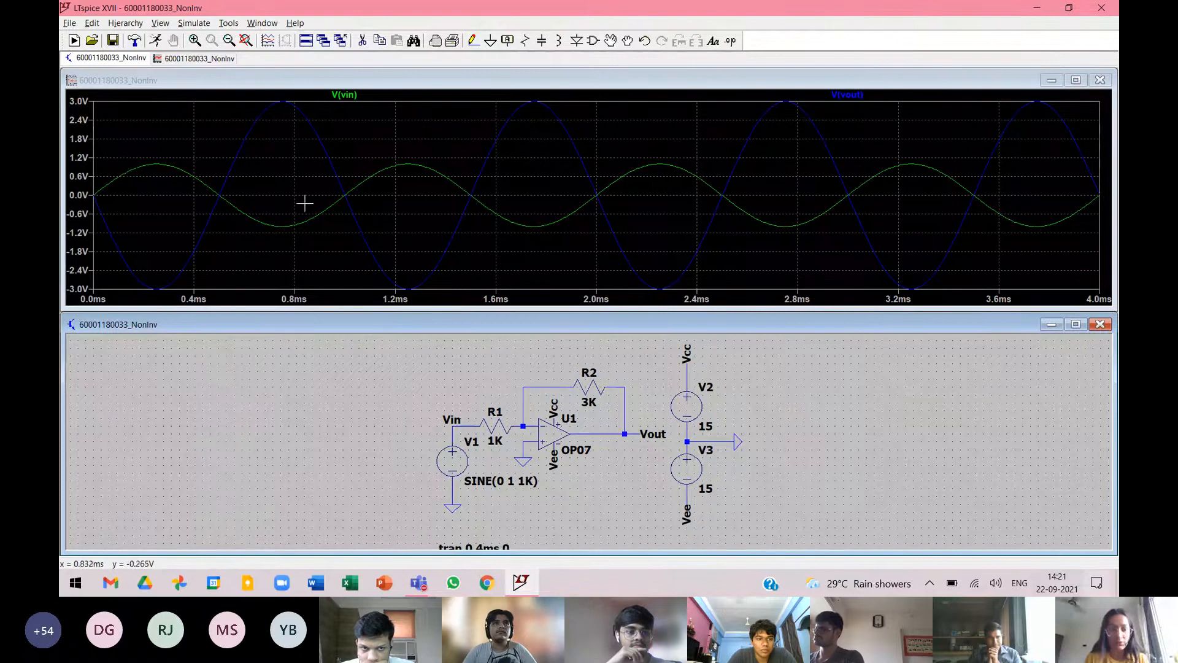
right_click(79, 134)
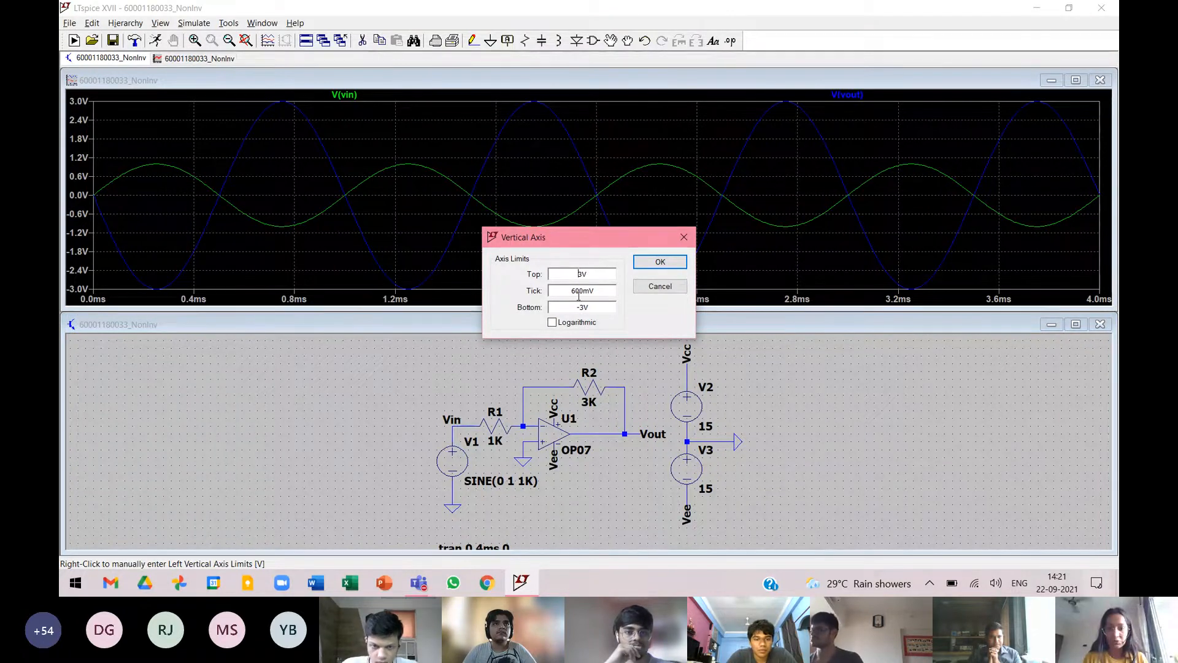
left_click(581, 275)
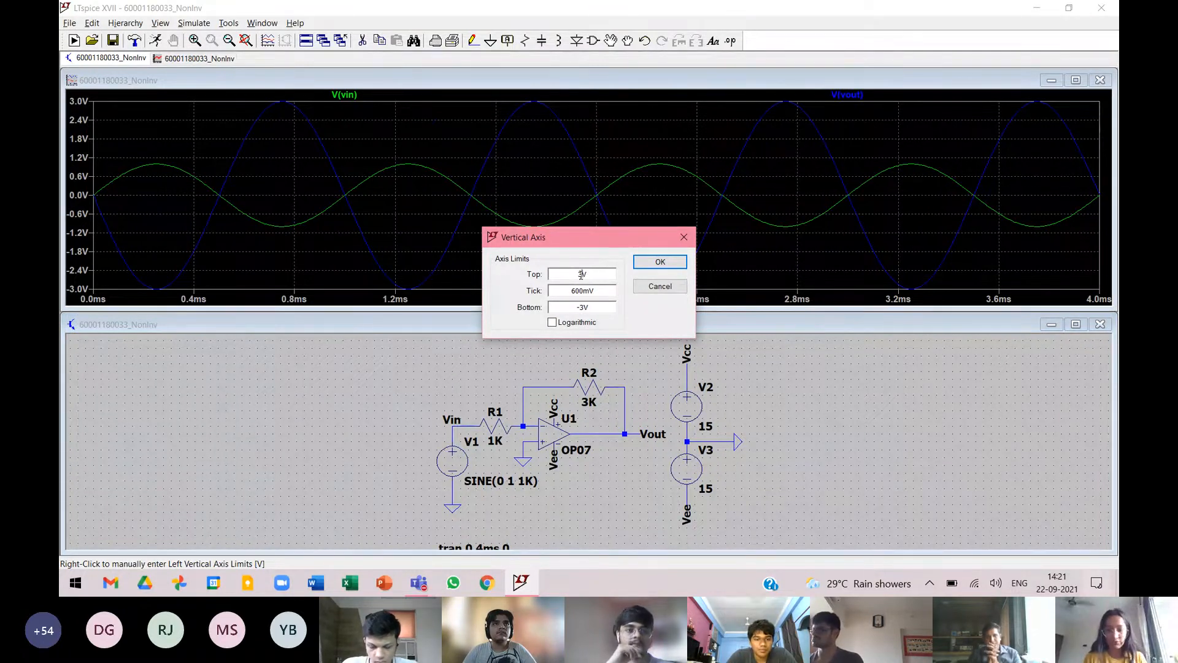
key("BackSpace")
type("4")
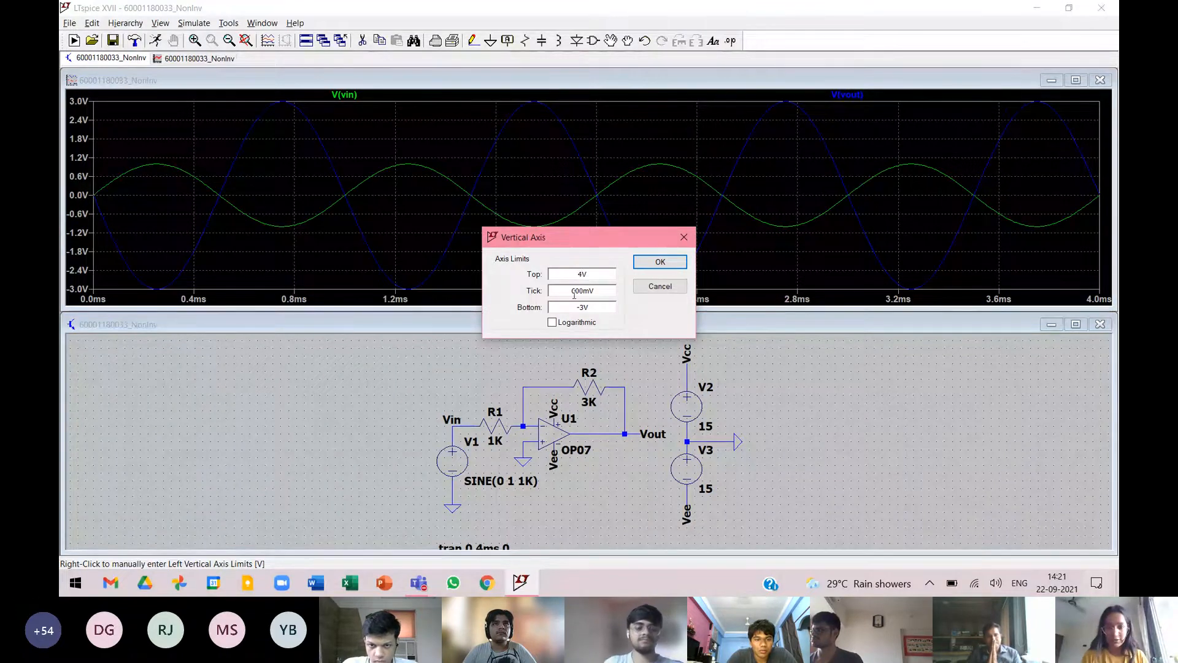
left_click(578, 292)
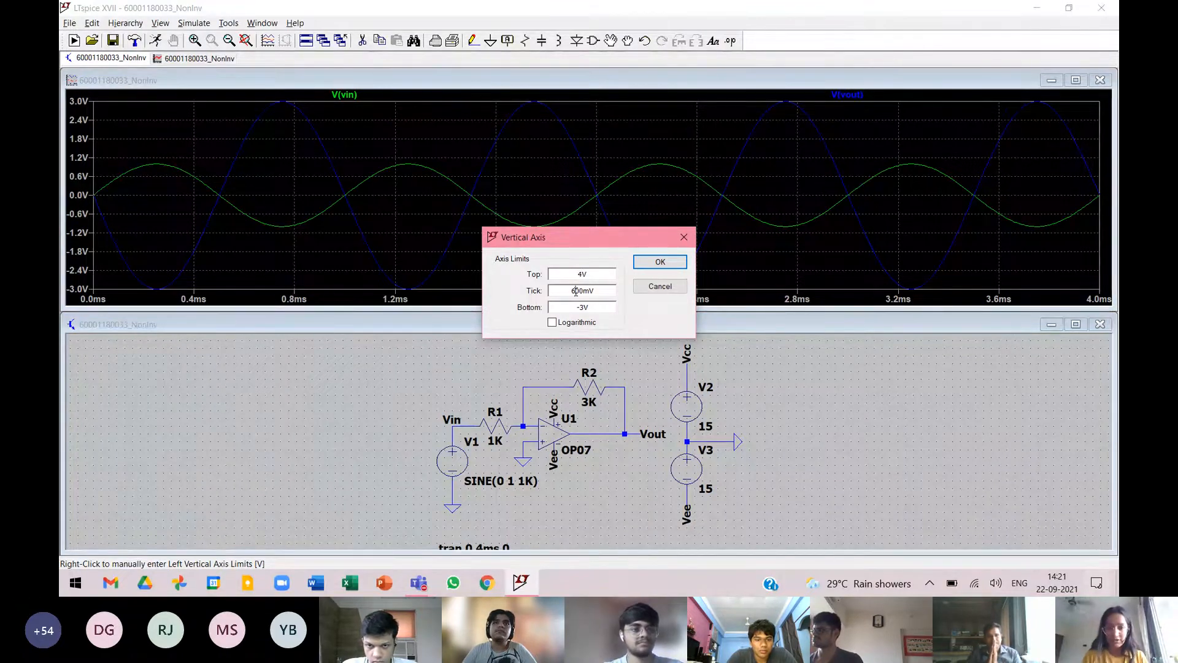
key("BackSpace")
type("5")
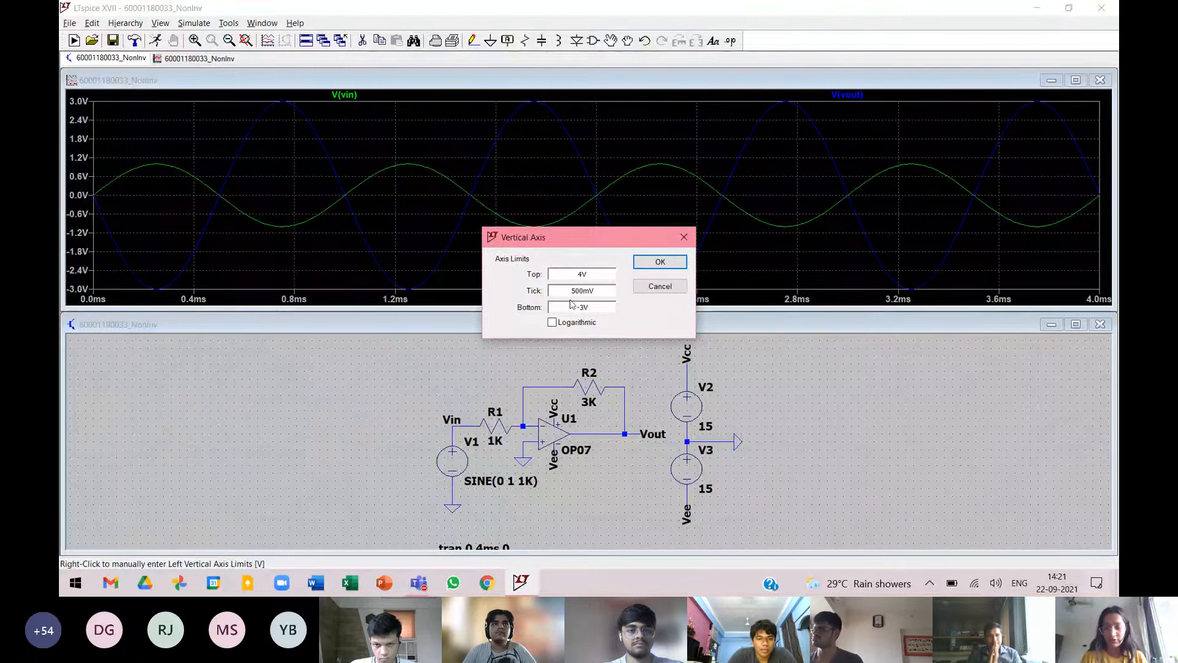
type("4")
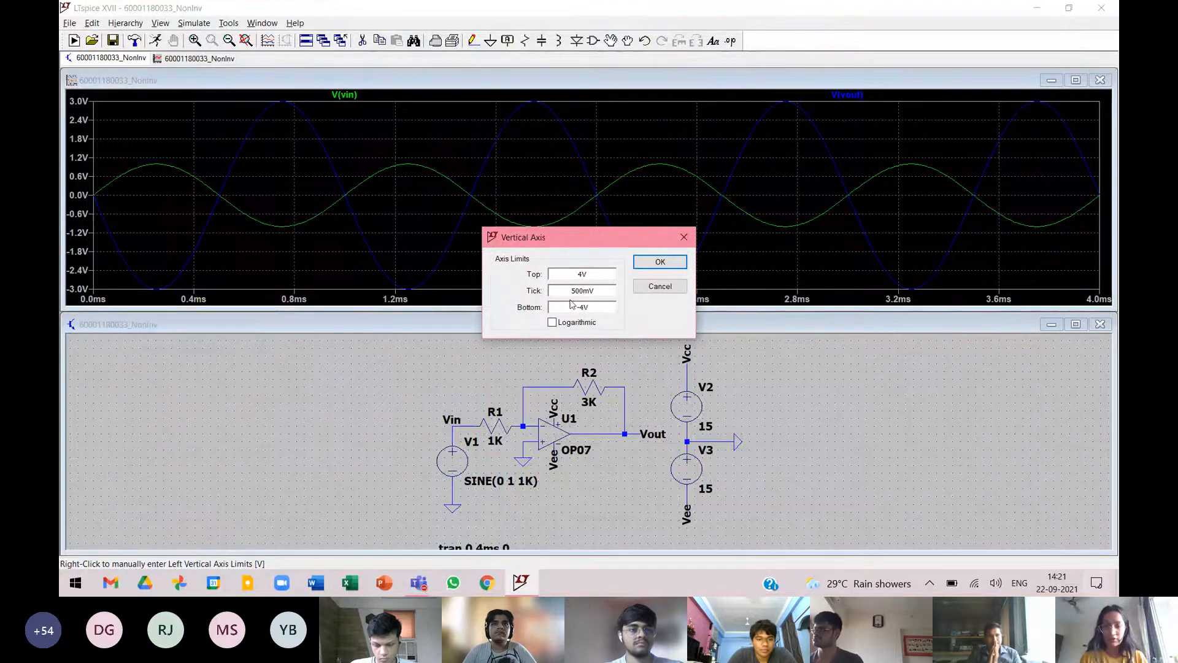
left_click(652, 265)
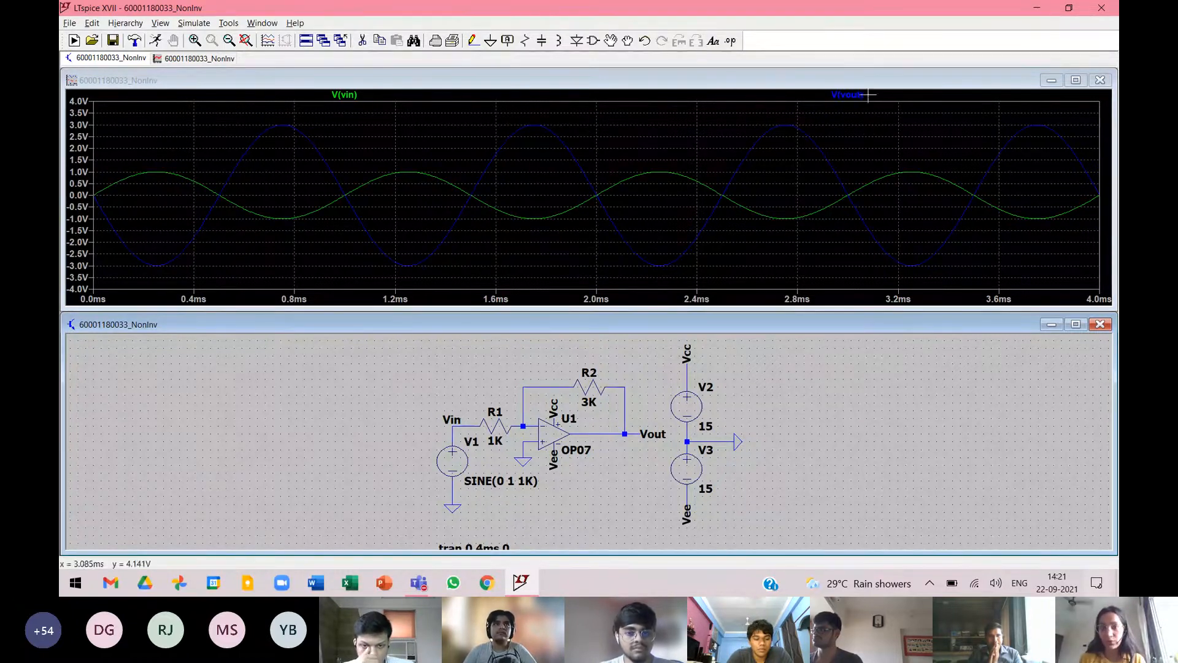
Change the color of the V(vout) trace to red.
left_click(848, 96)
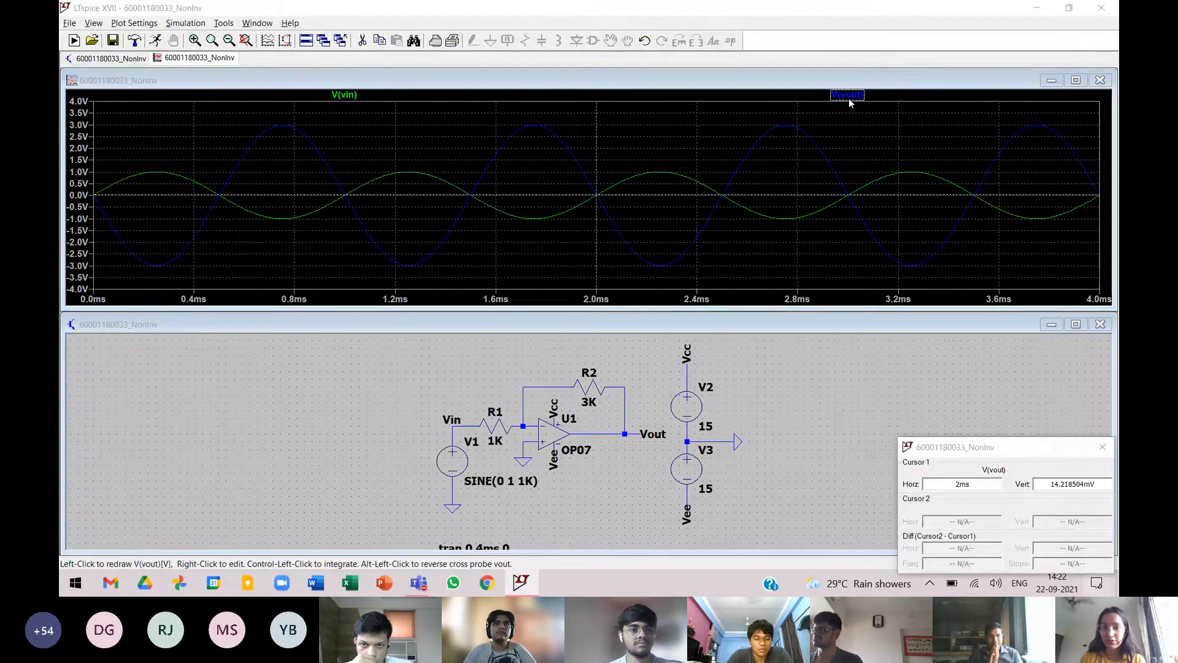
right_click(849, 98)
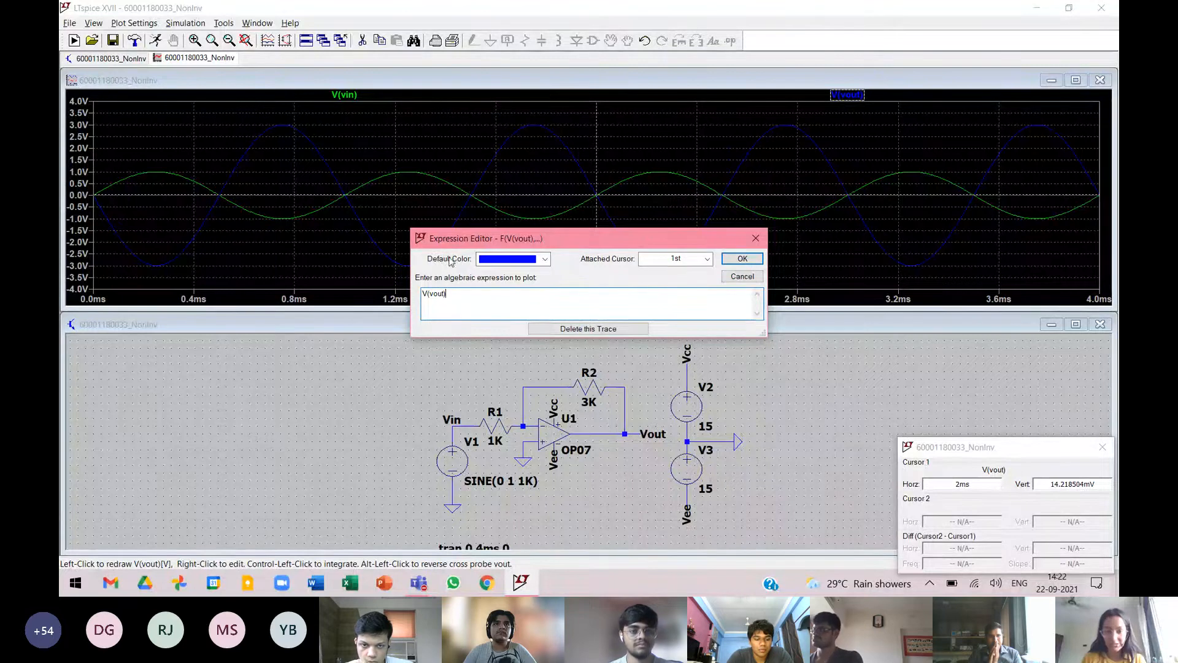
left_click(526, 258)
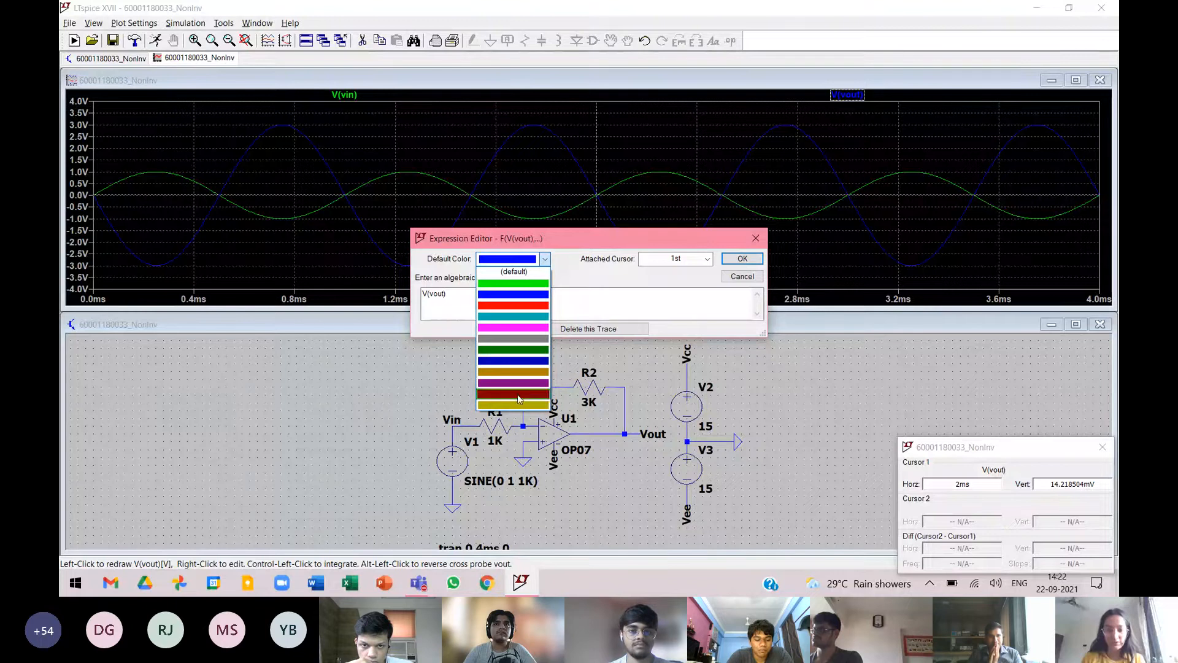
left_click(538, 306)
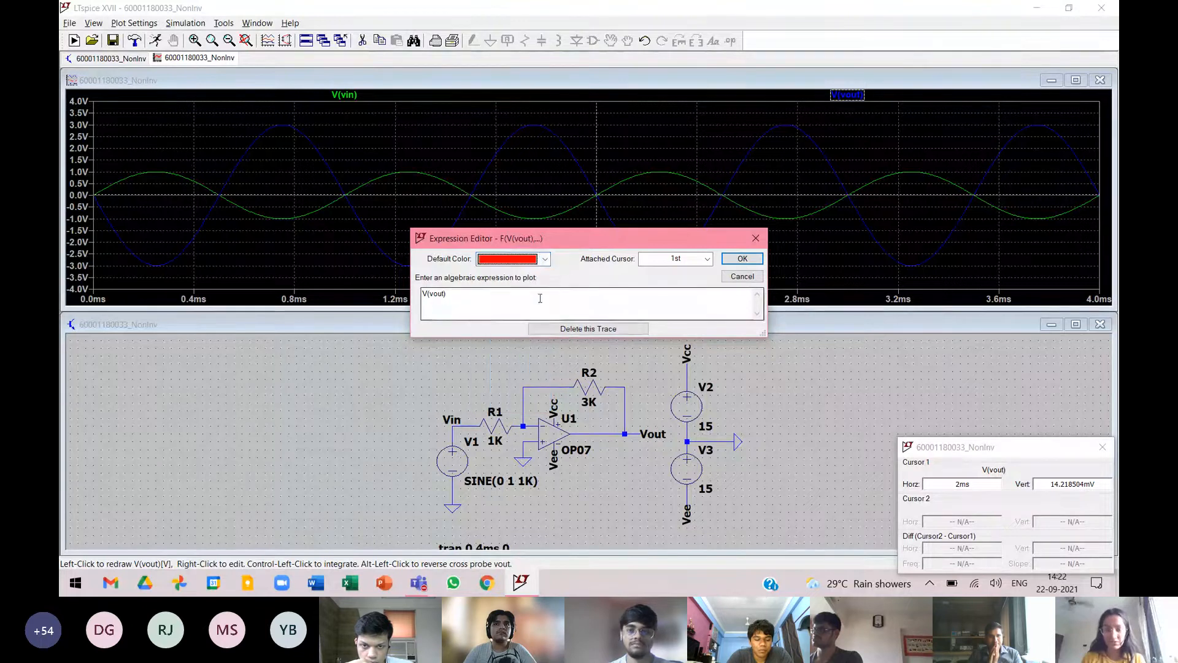
left_click(740, 260)
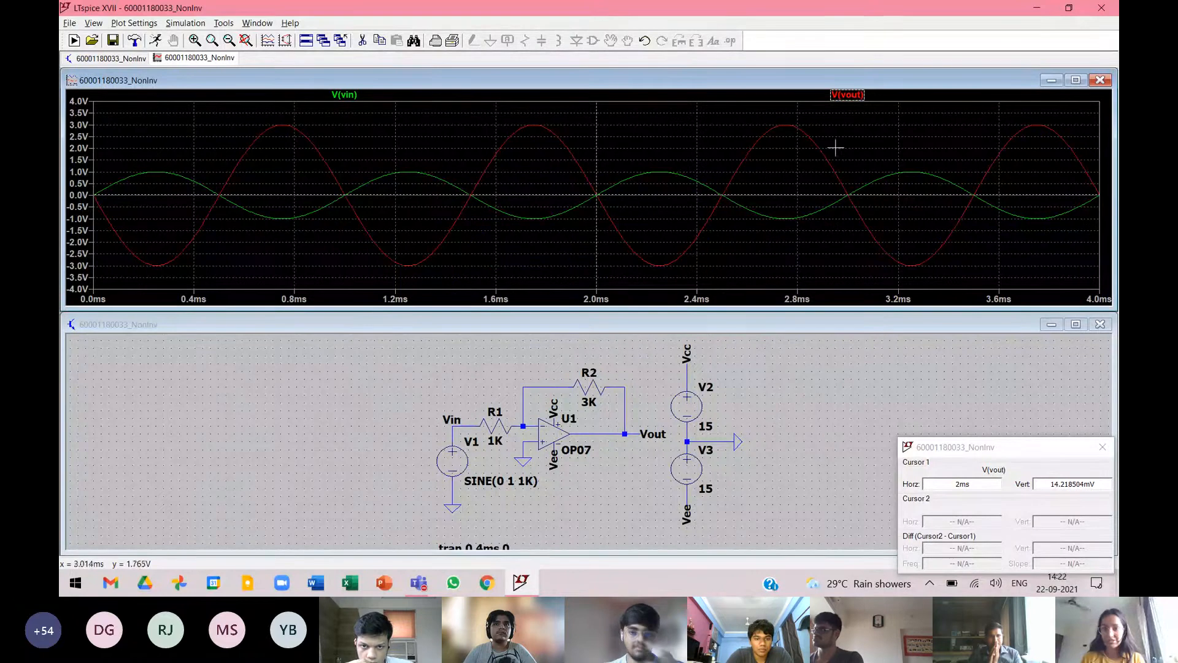
Change the color of the V(vin) trace to dark blue and dismiss the cursor readout.
right_click(344, 95)
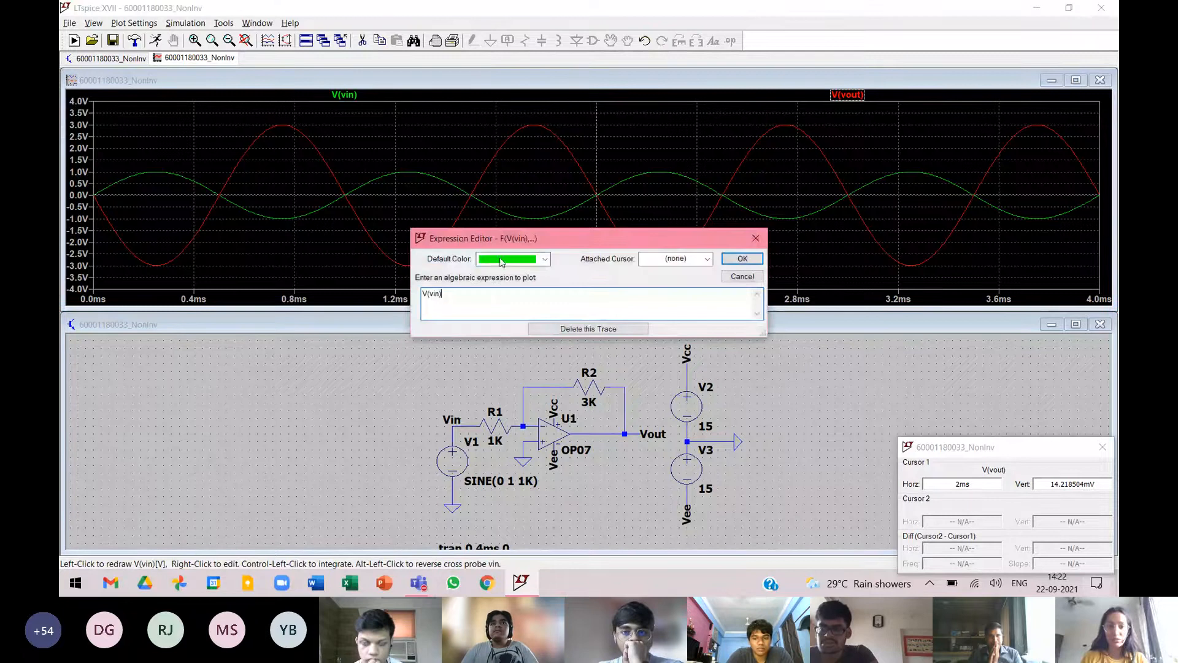
left_click(545, 259)
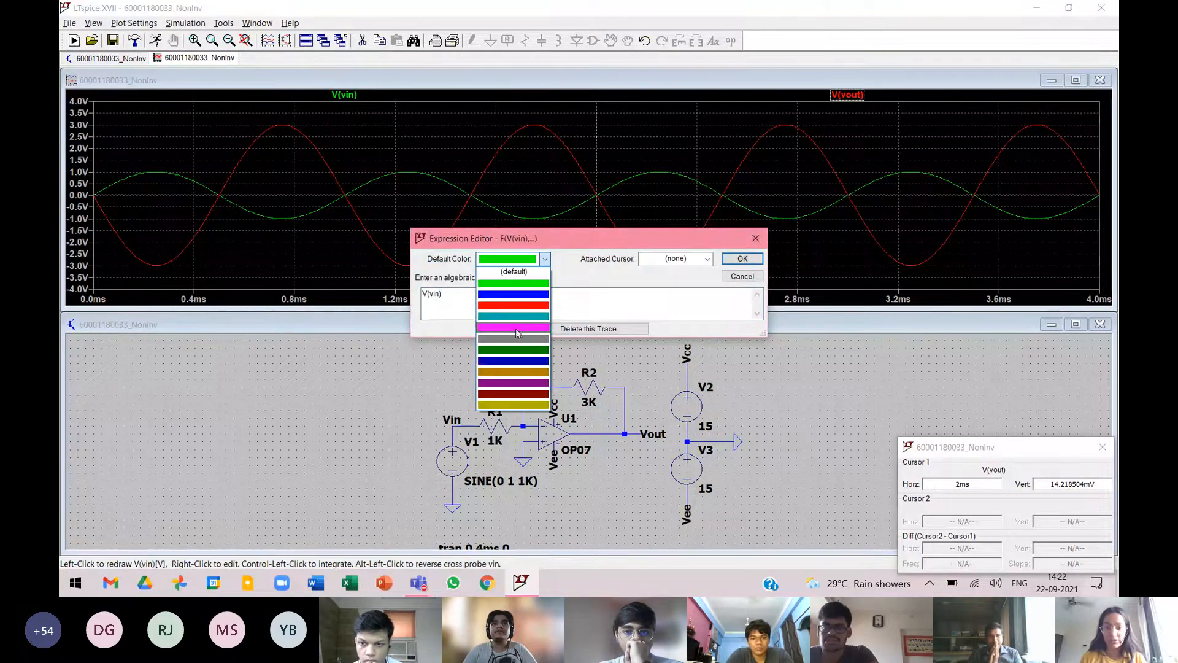
left_click(509, 360)
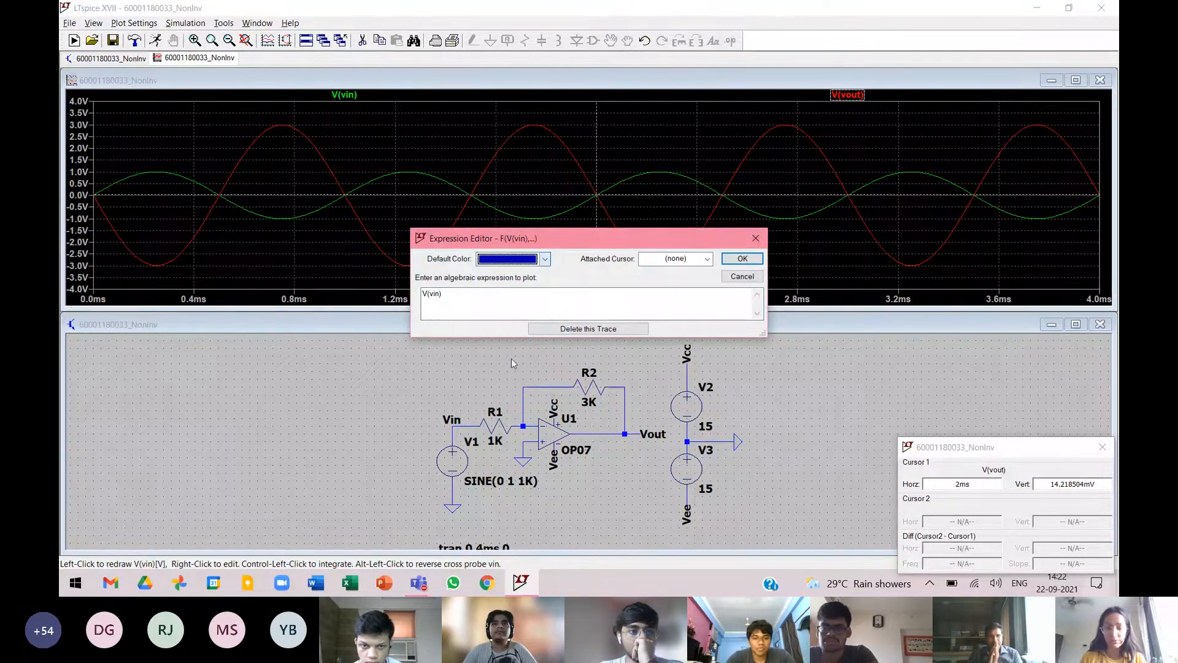
left_click(742, 258)
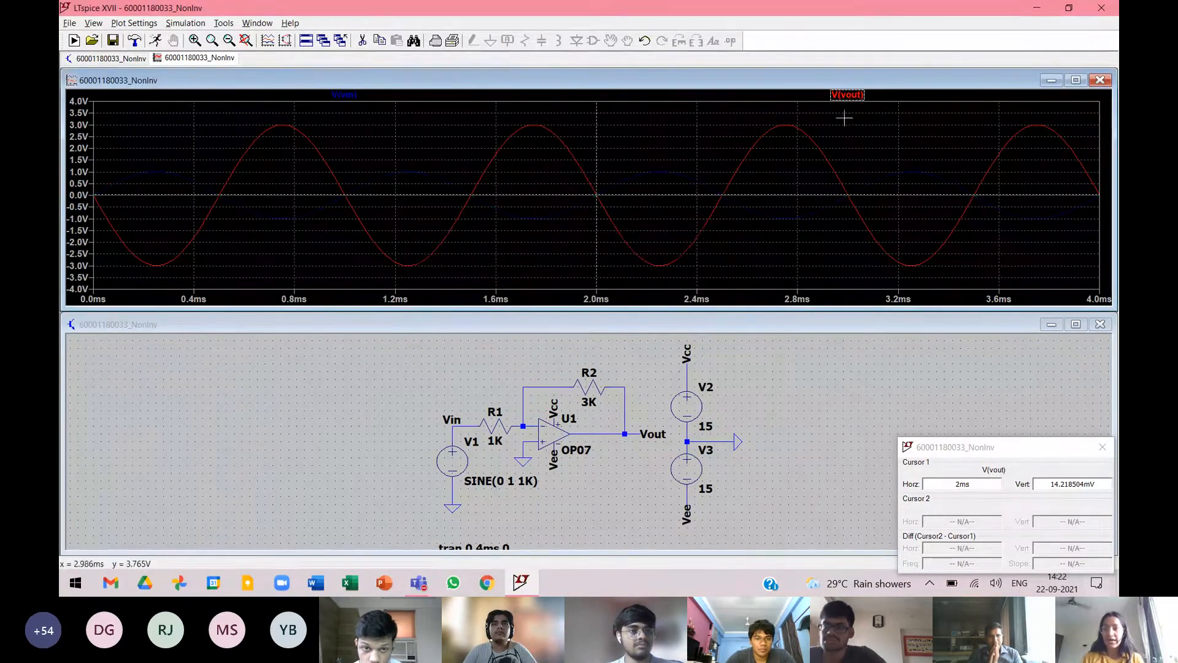
left_click(1103, 446)
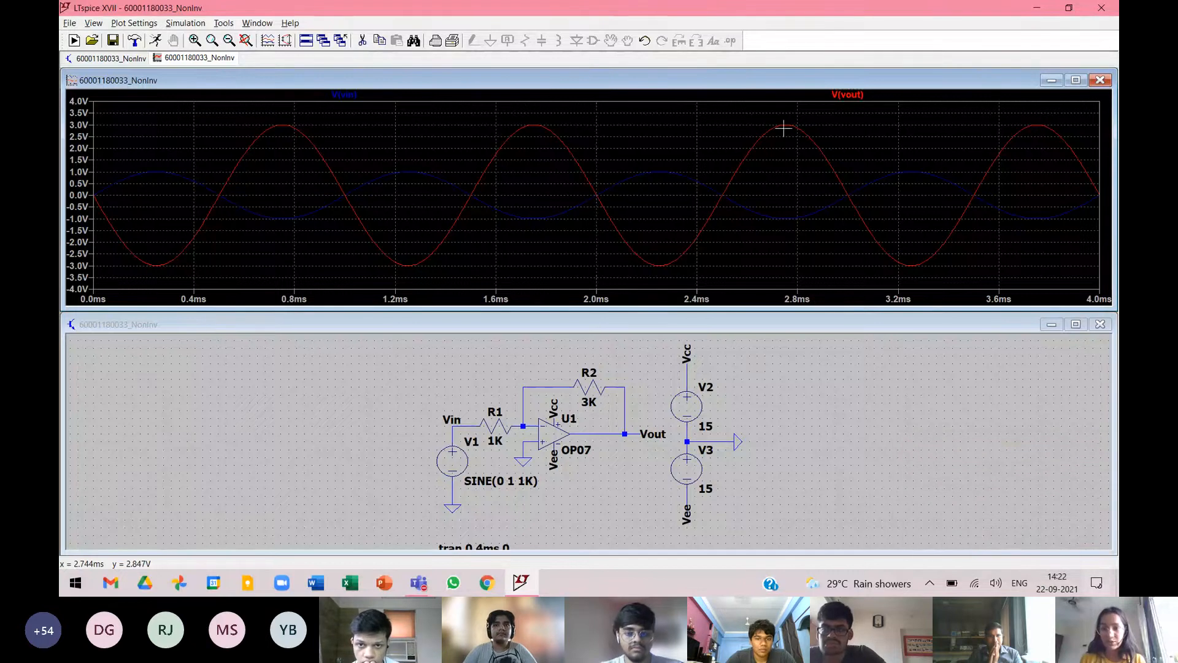
Attach a cursor to the V(vout) trace, measure its negative peak just after 2ms, and dismiss the readout.
left_click(857, 98)
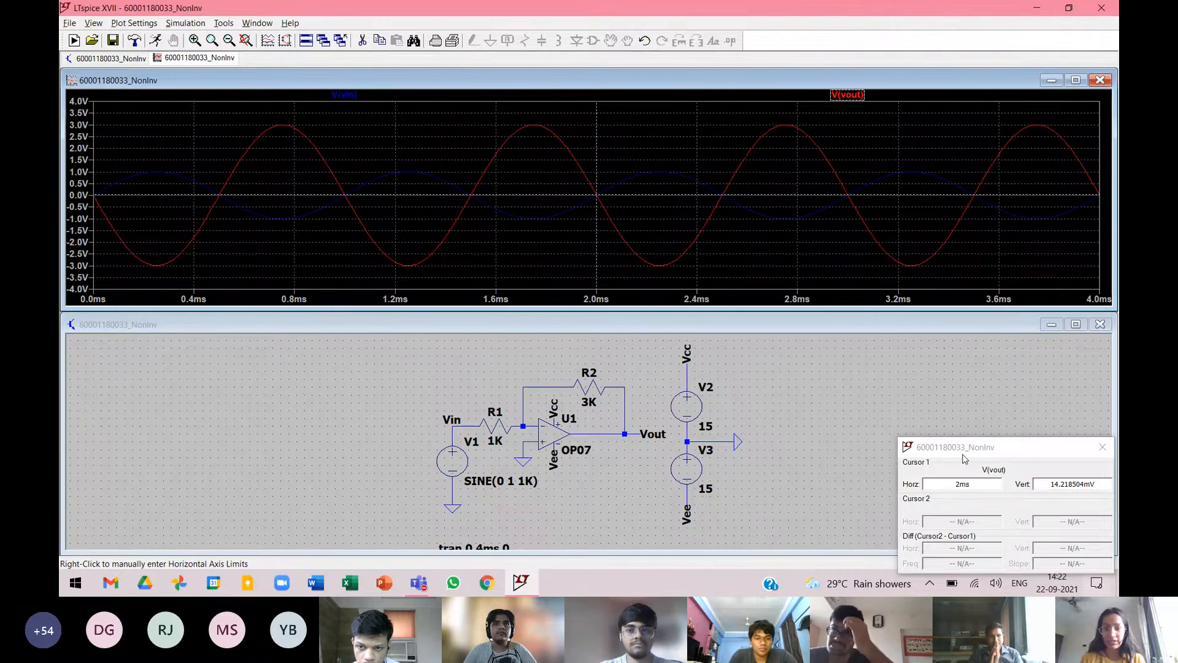
left_click_drag(963, 456, 361, 276)
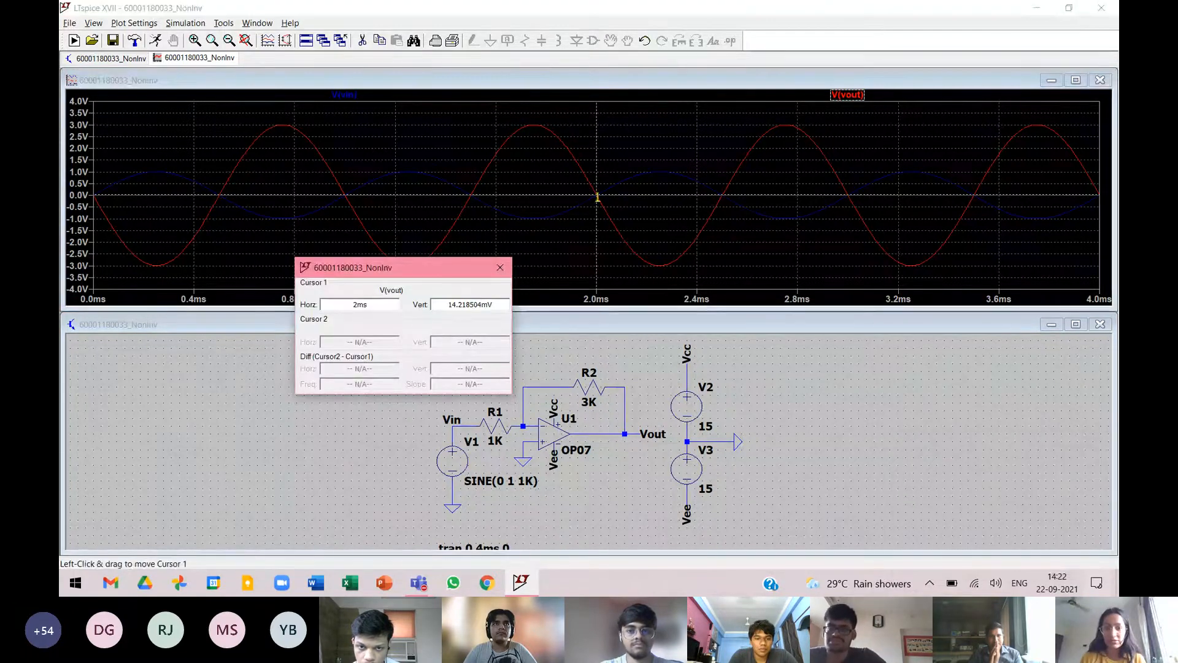
left_click(384, 307)
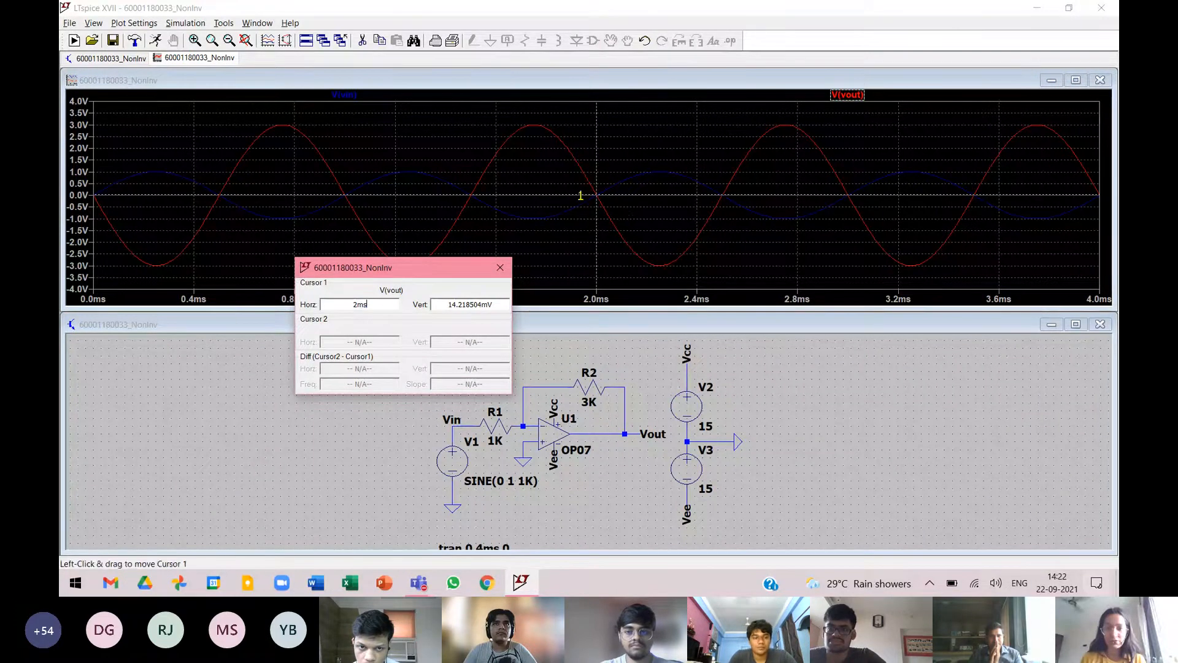
double_click(442, 306)
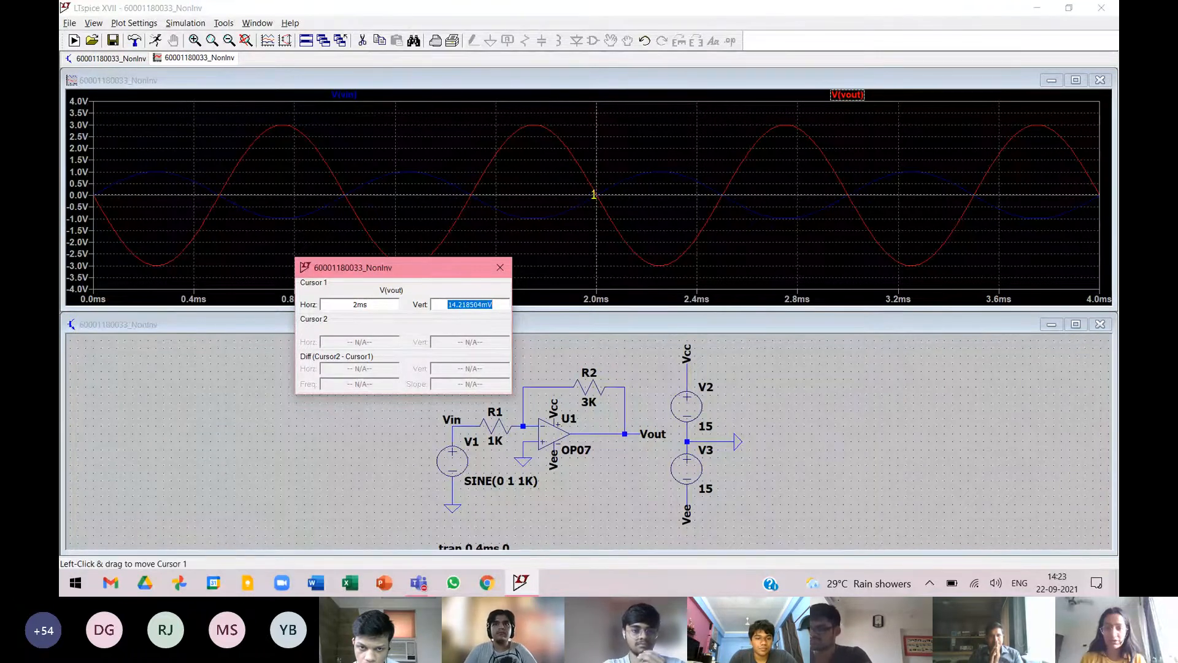
left_click(595, 195)
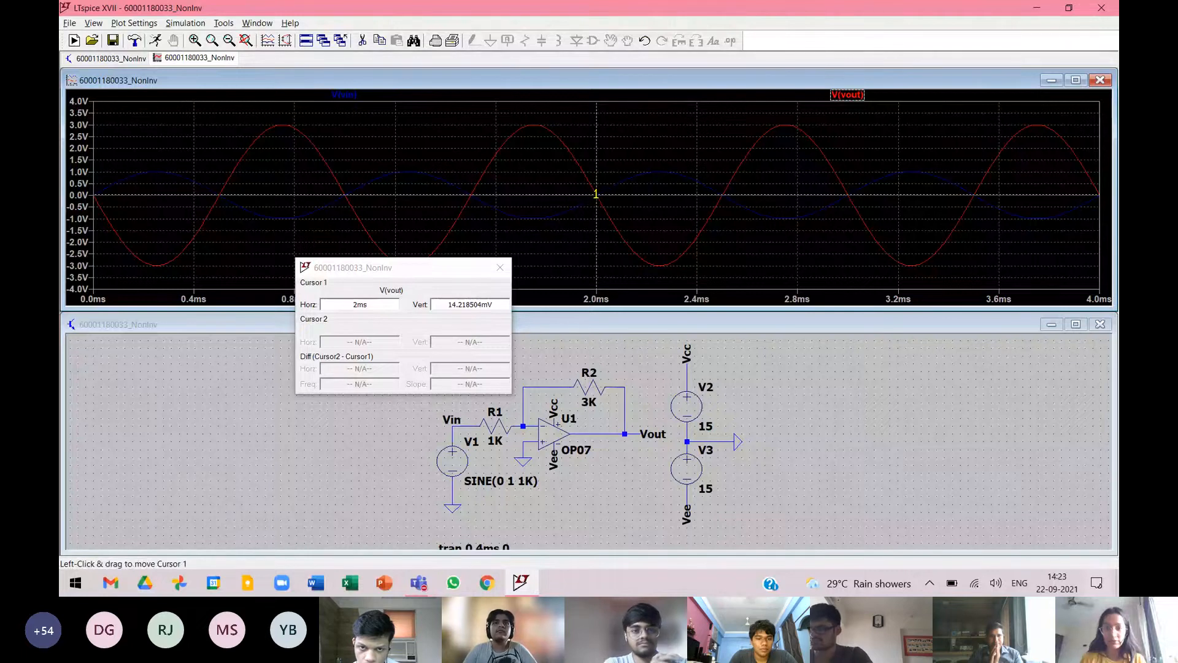
left_click_drag(595, 195, 656, 265)
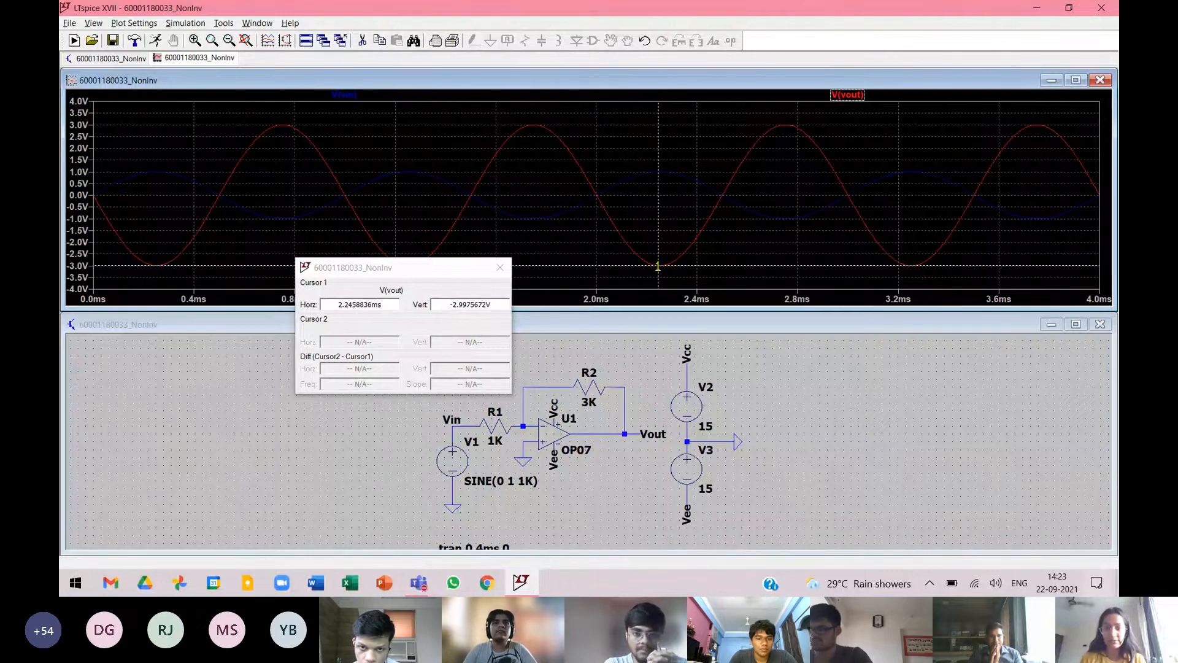
left_click(447, 304)
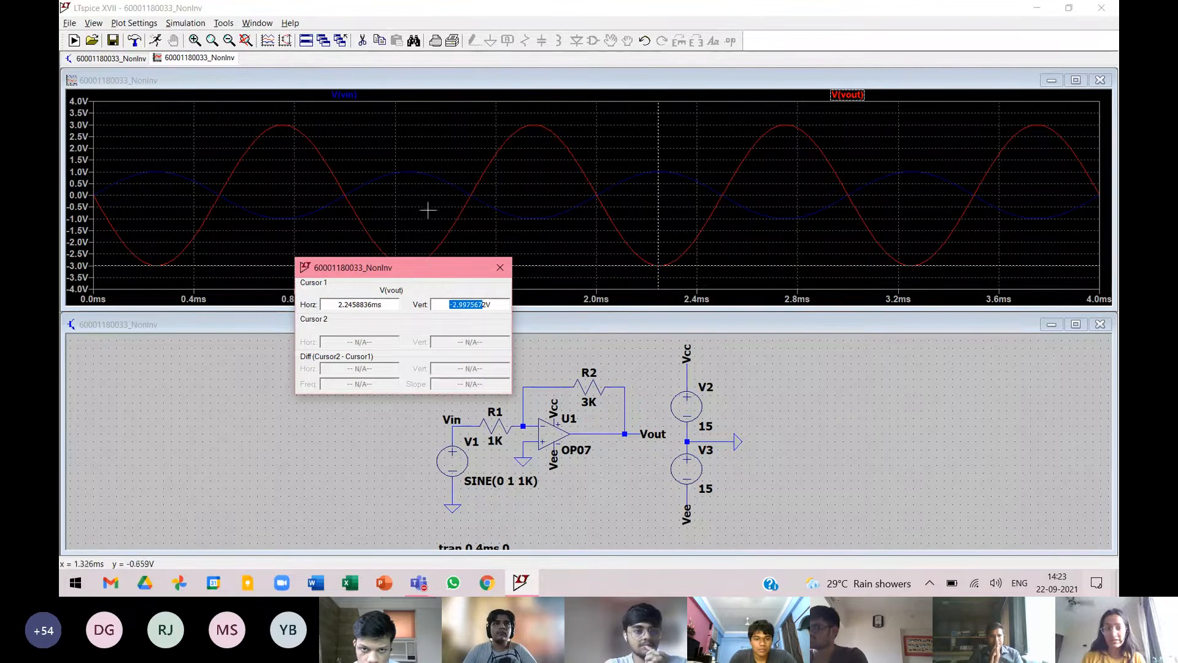
left_click(507, 269)
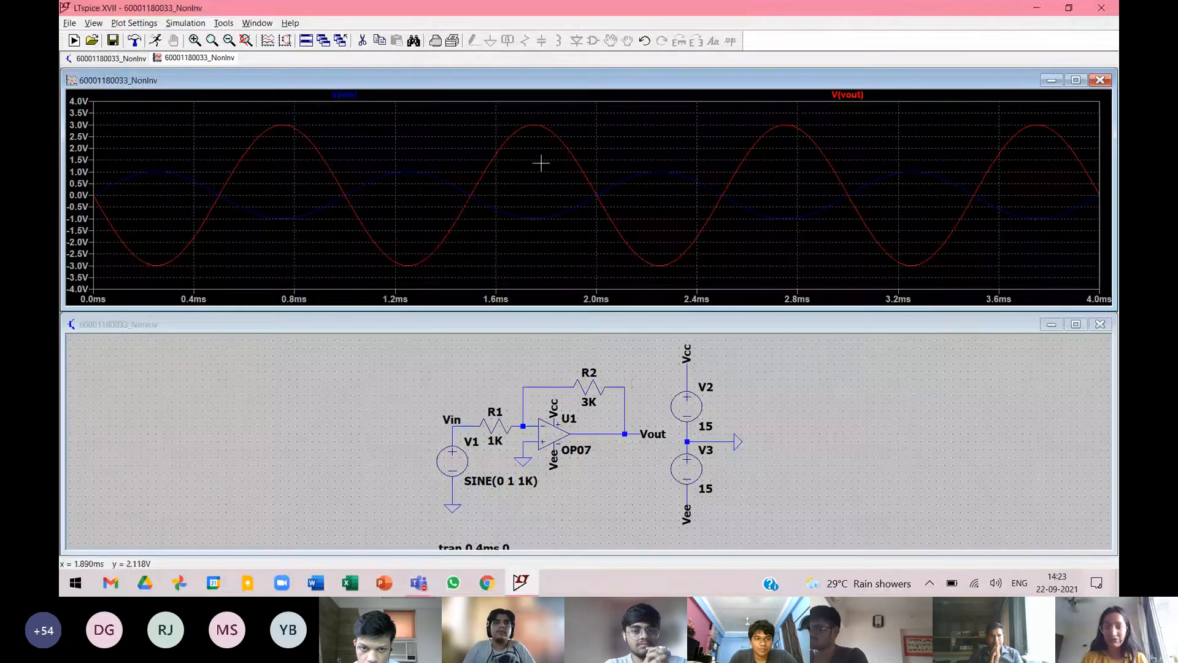
Maximize the schematic window and fit the whole circuit, including the simulation directive, in it.
left_click(418, 360)
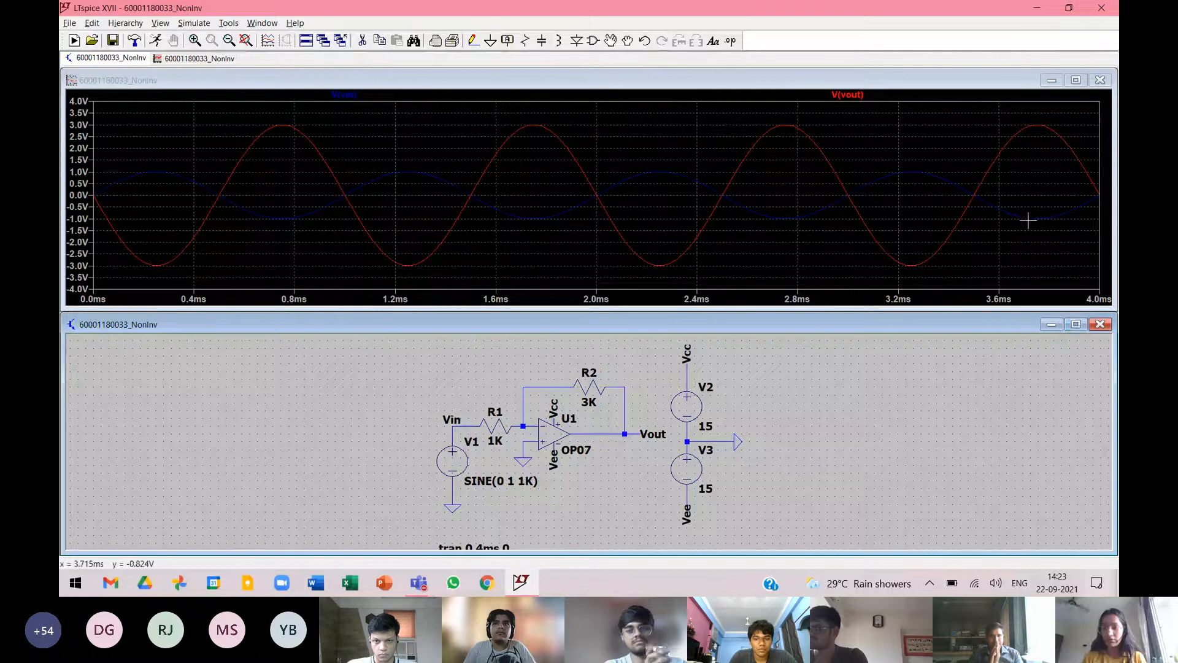
left_click(1075, 324)
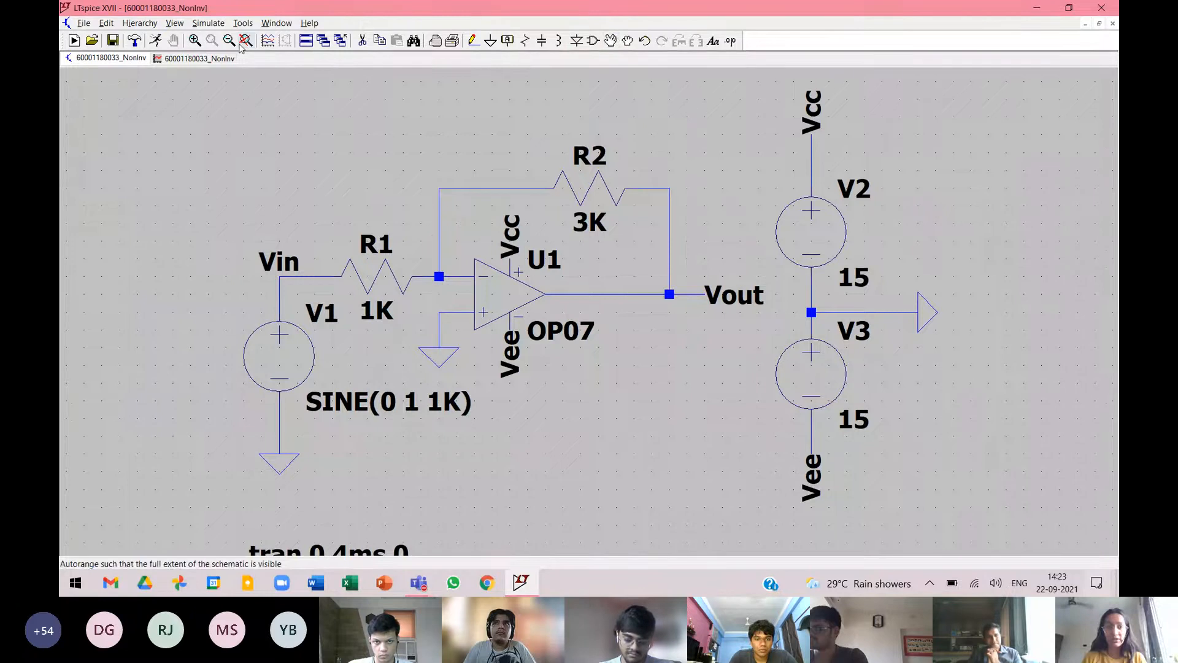
key("space")
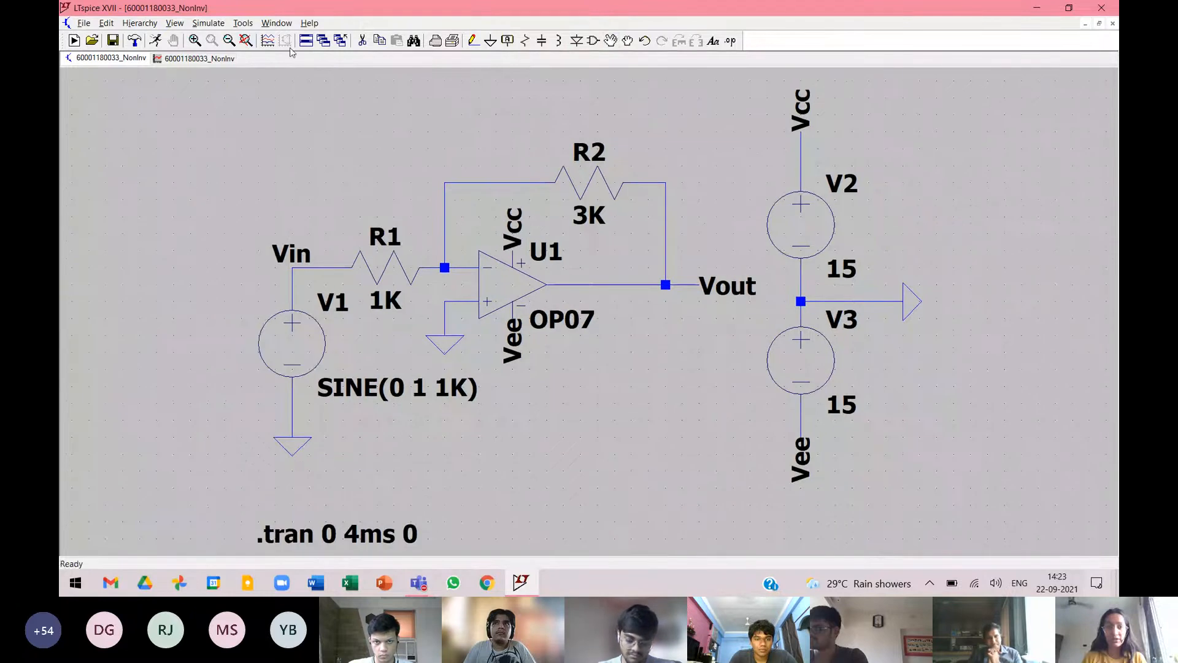
Add a comment with the student ID and first name at font size 1.0 in the empty area above R1.
left_click(714, 41)
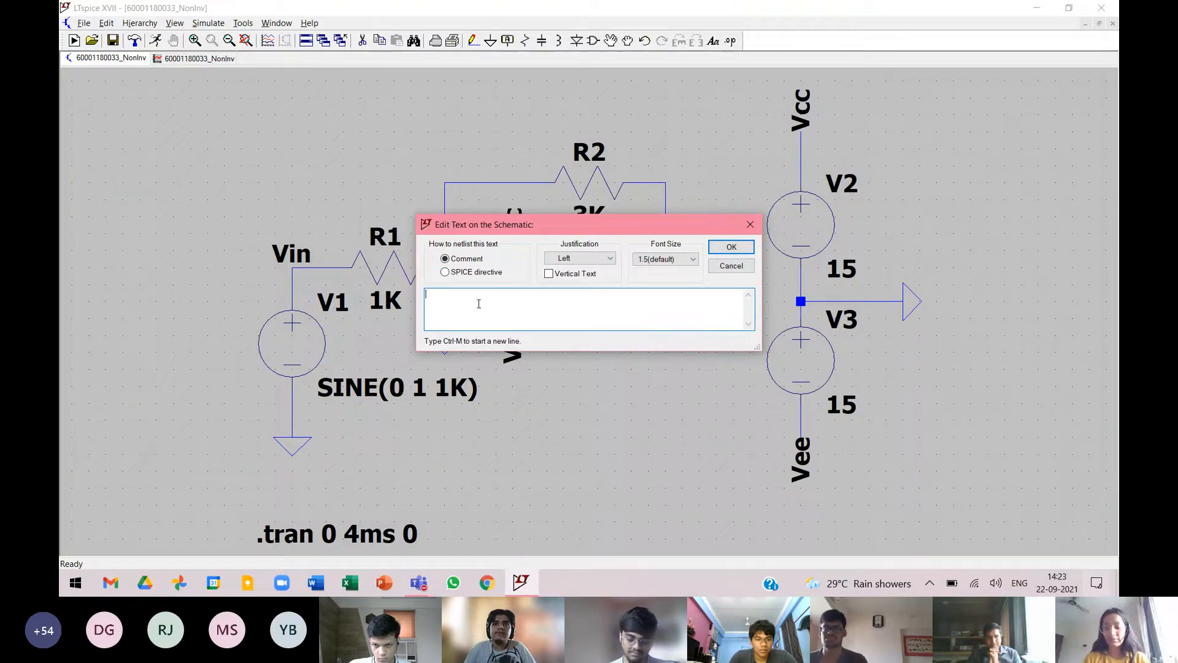
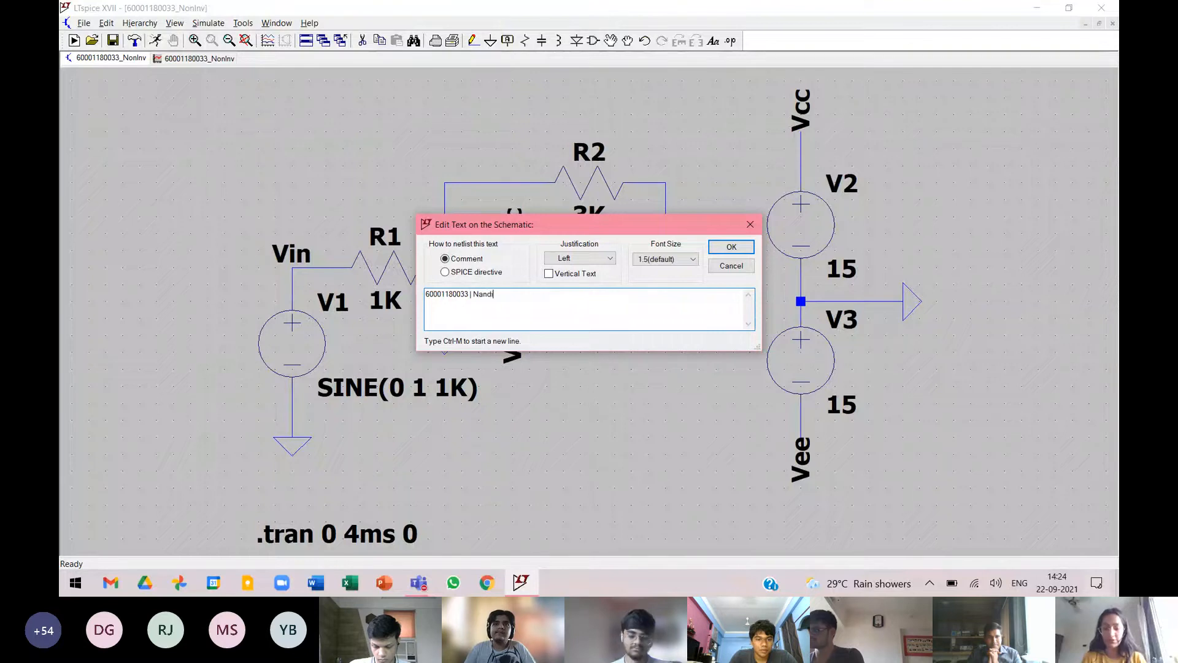
type("nee")
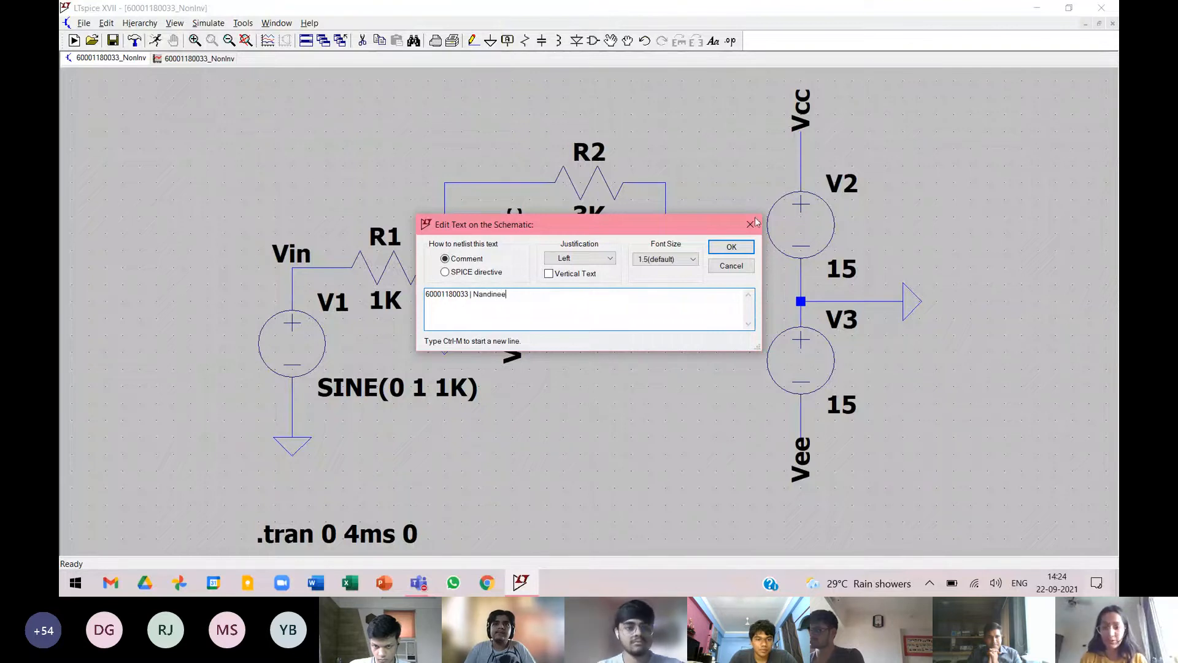
left_click(657, 259)
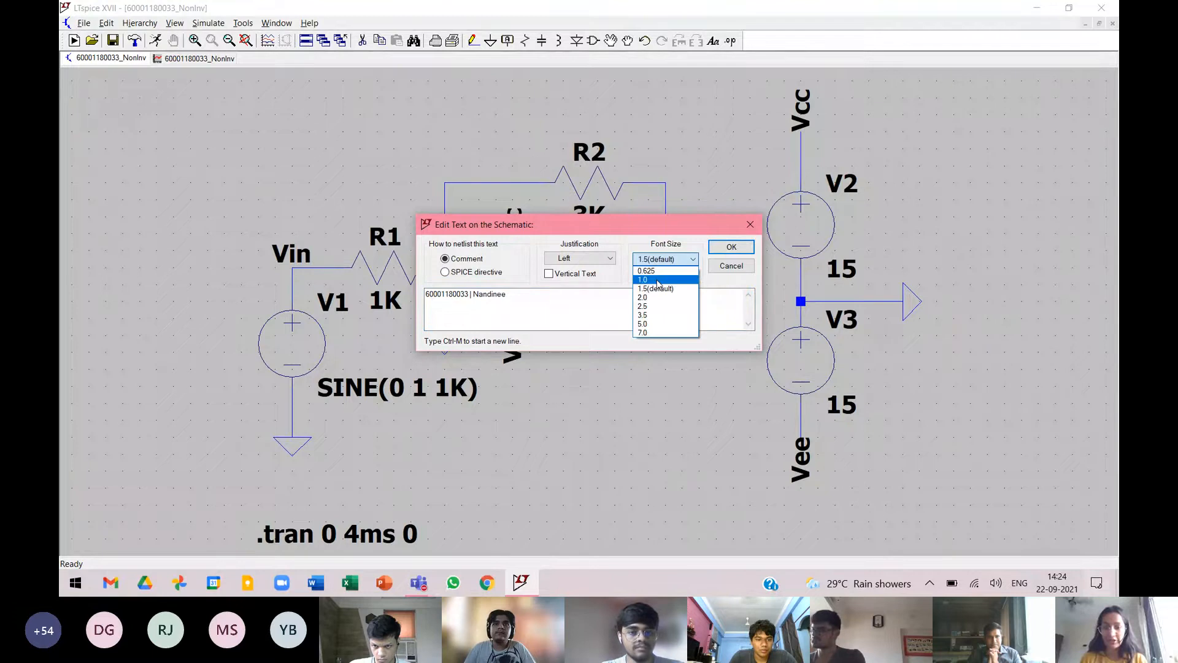
left_click(658, 281)
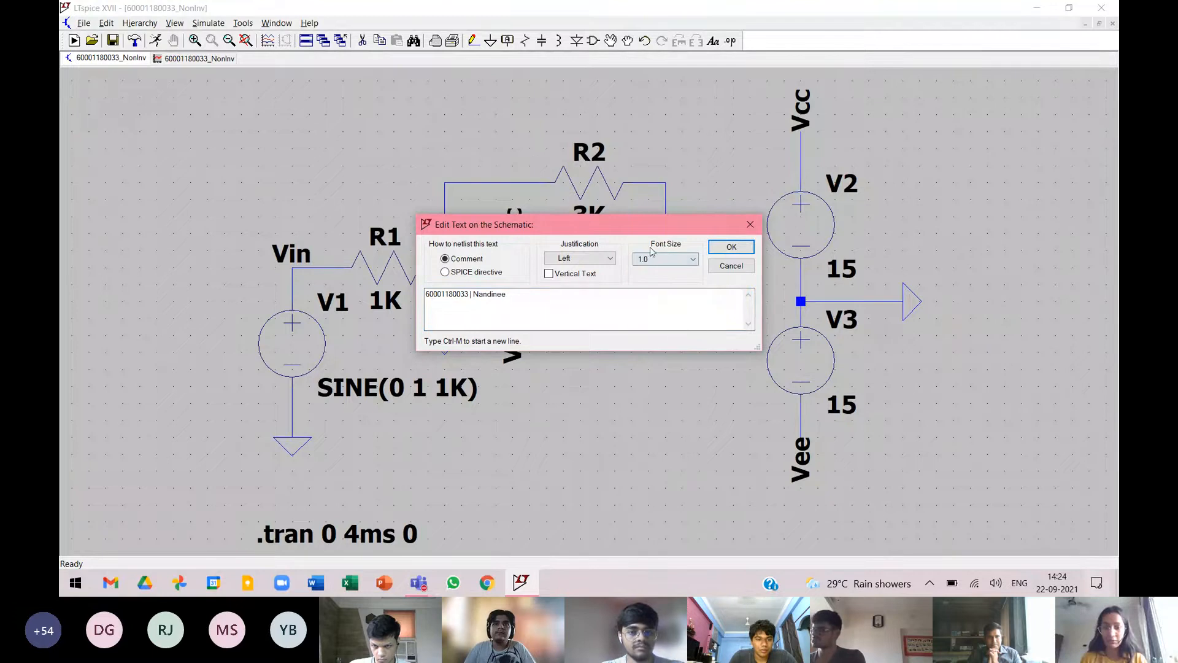
left_click(726, 249)
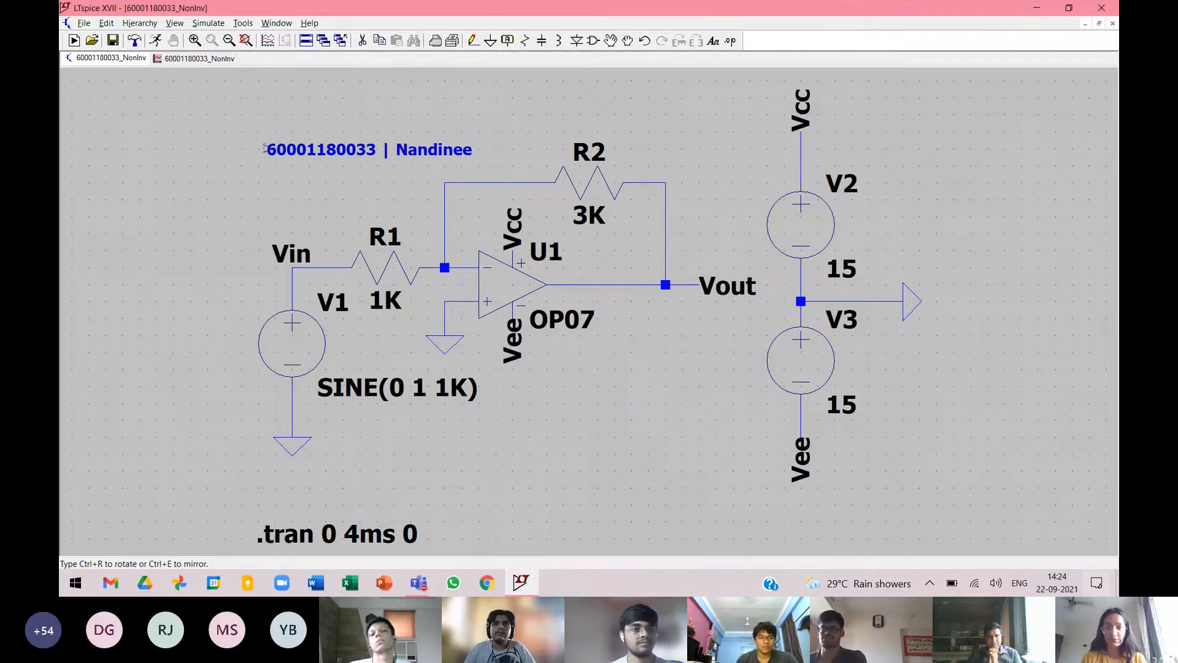
left_click(265, 147)
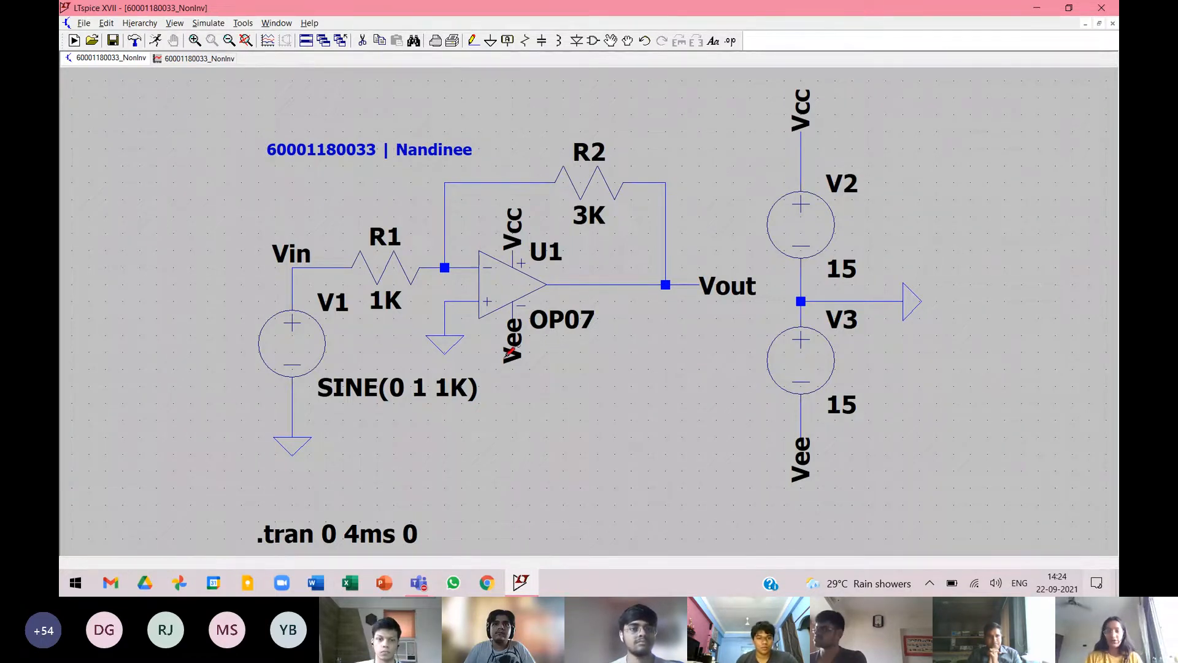
Restore the maximized waveform window and tile the waveform and schematic windows vertically.
left_click(200, 59)
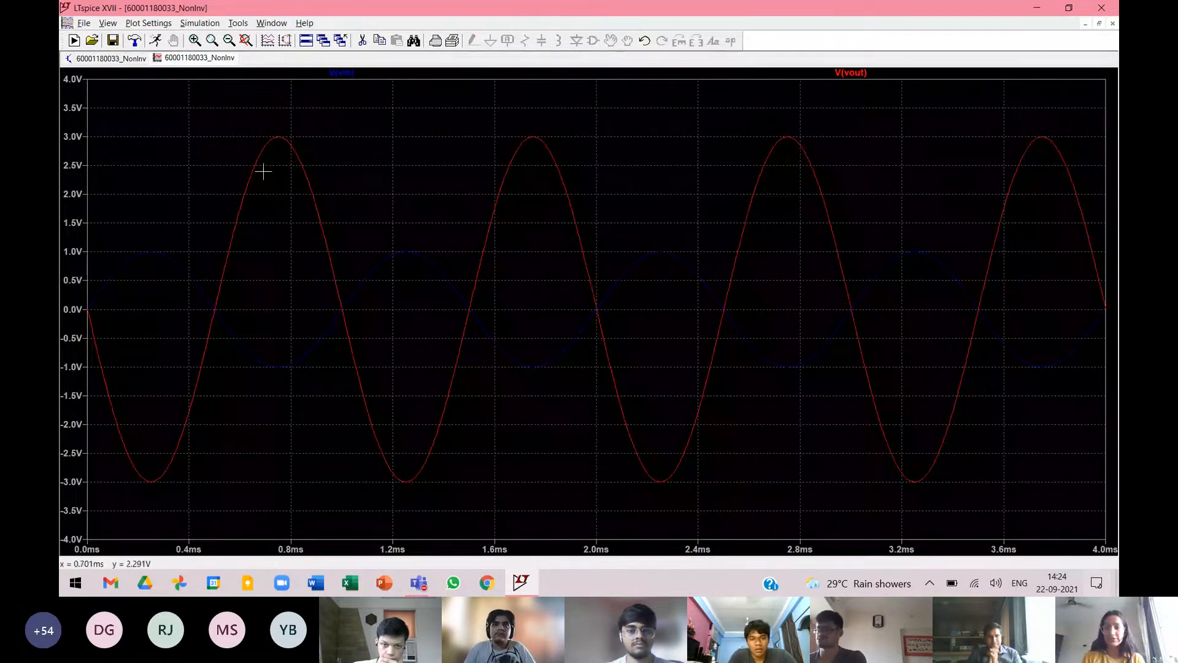
left_click(1099, 26)
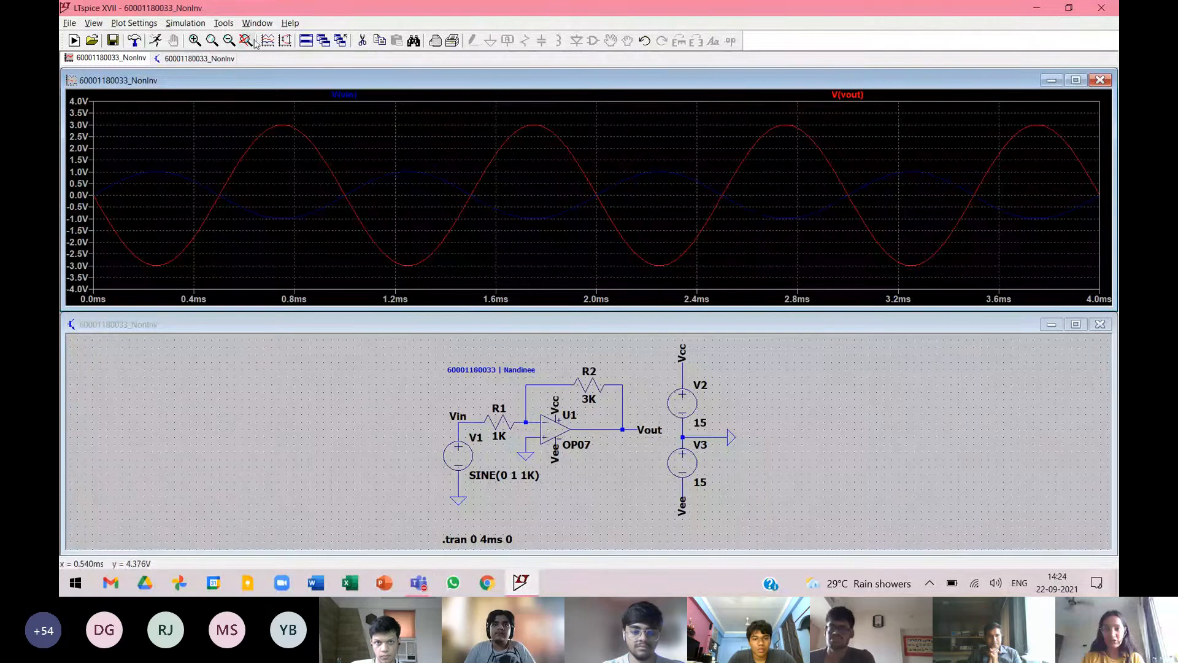
right_click(301, 46)
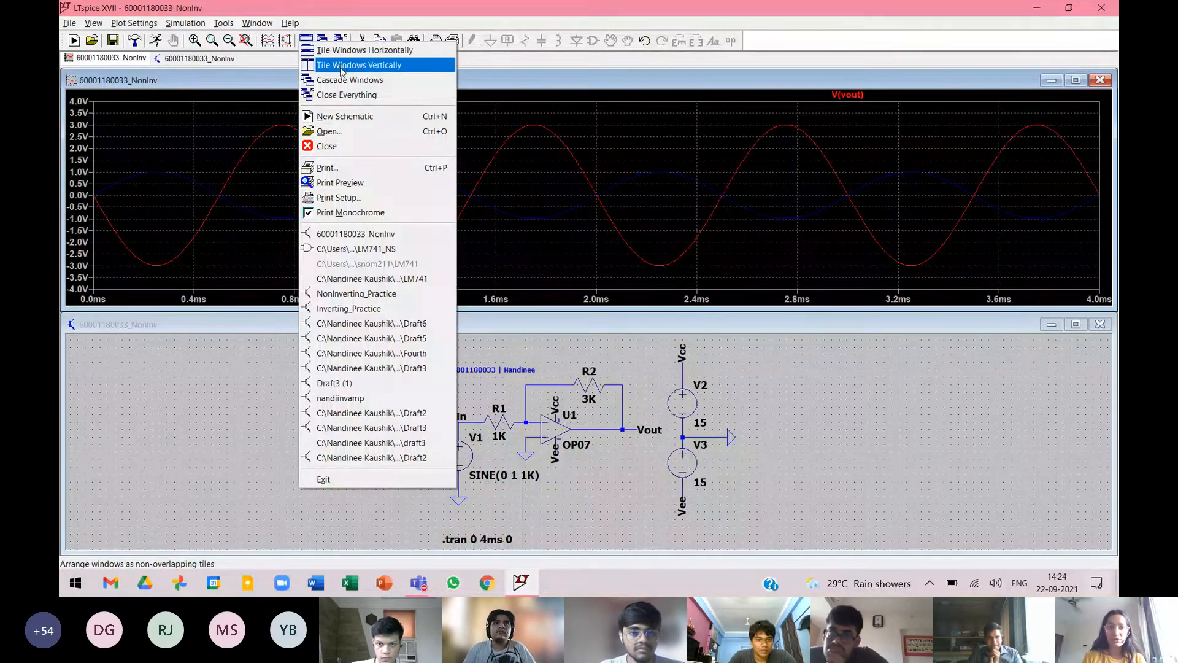
left_click(341, 68)
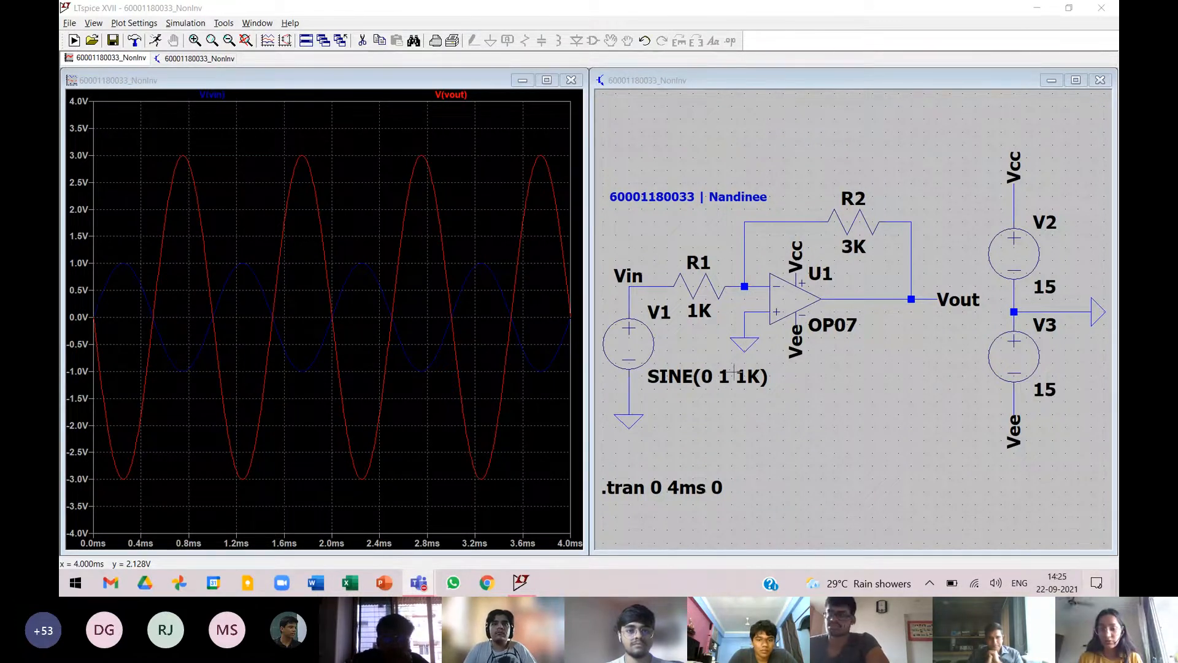
Change the color of the V(vin) trace to magenta.
left_click(858, 87)
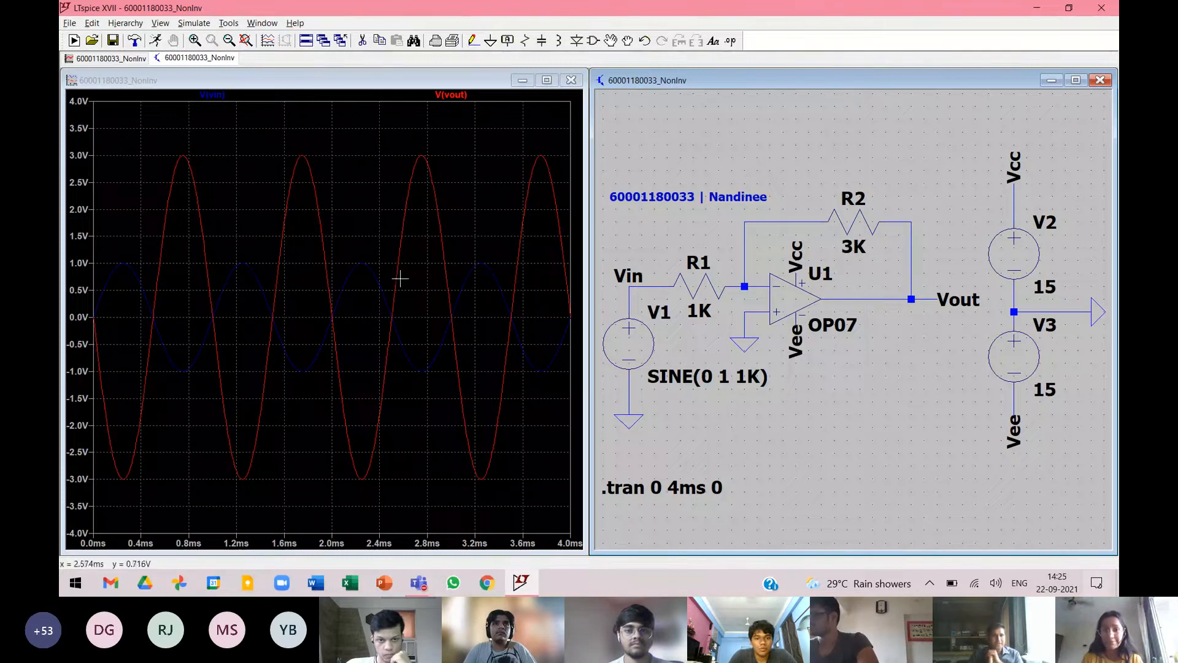
right_click(212, 96)
left_click(522, 258)
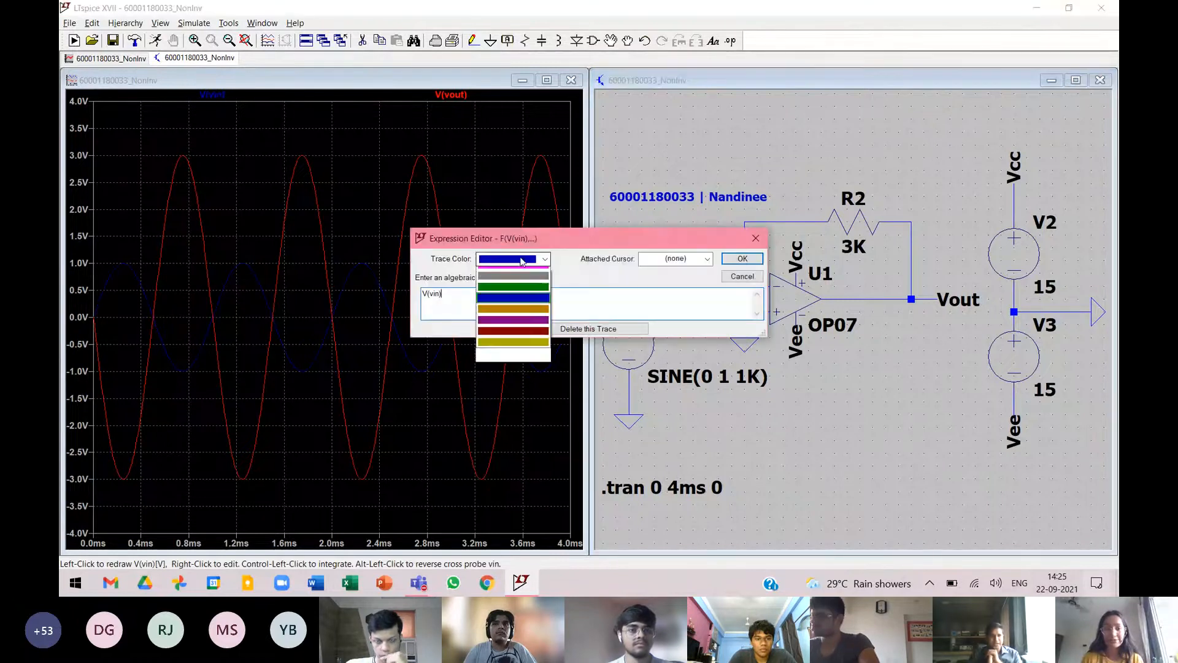
left_click(501, 327)
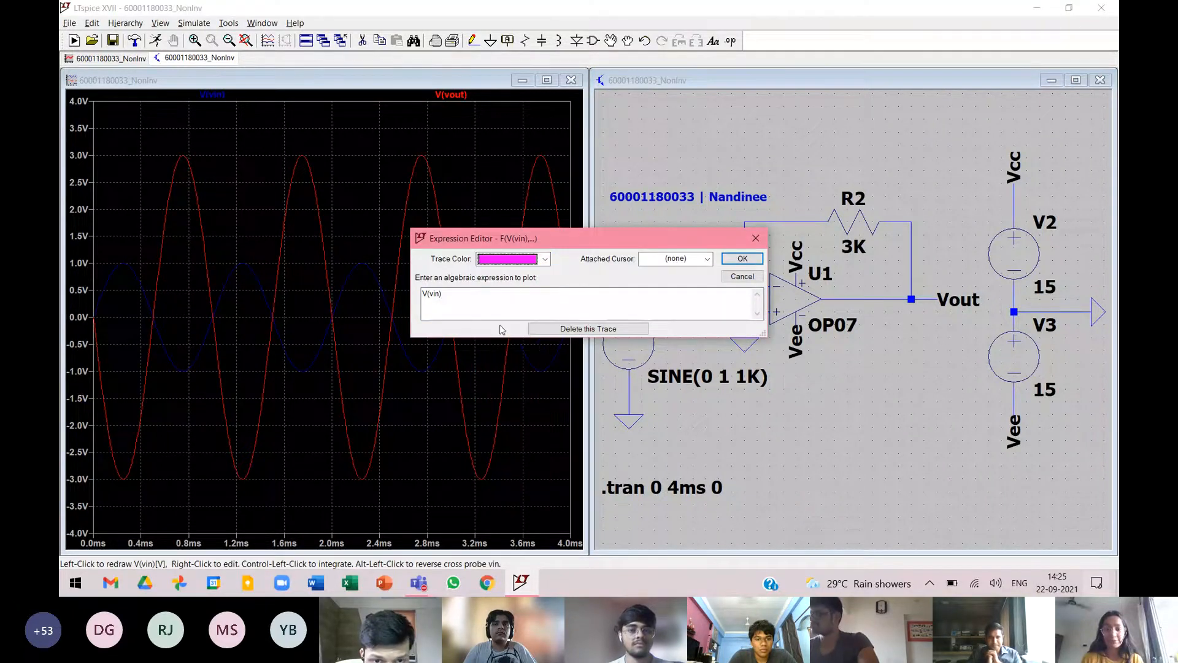
left_click(743, 259)
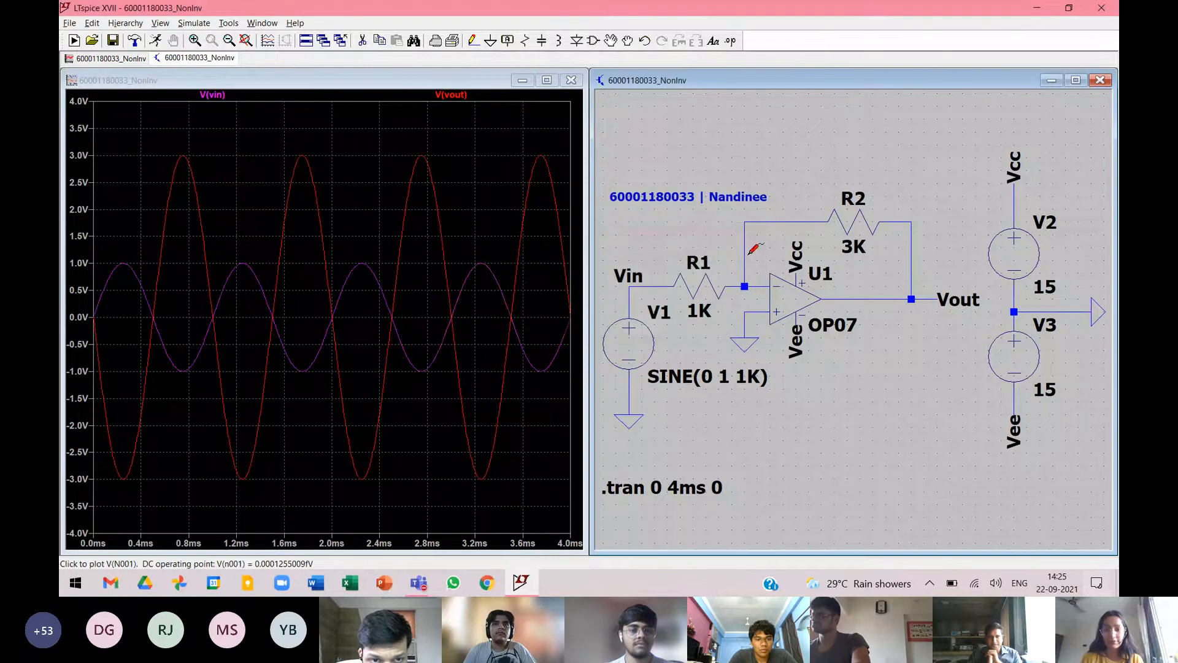
Maximize the schematic window and set the value of feedback resistor R2 to 10K.
left_click(425, 83)
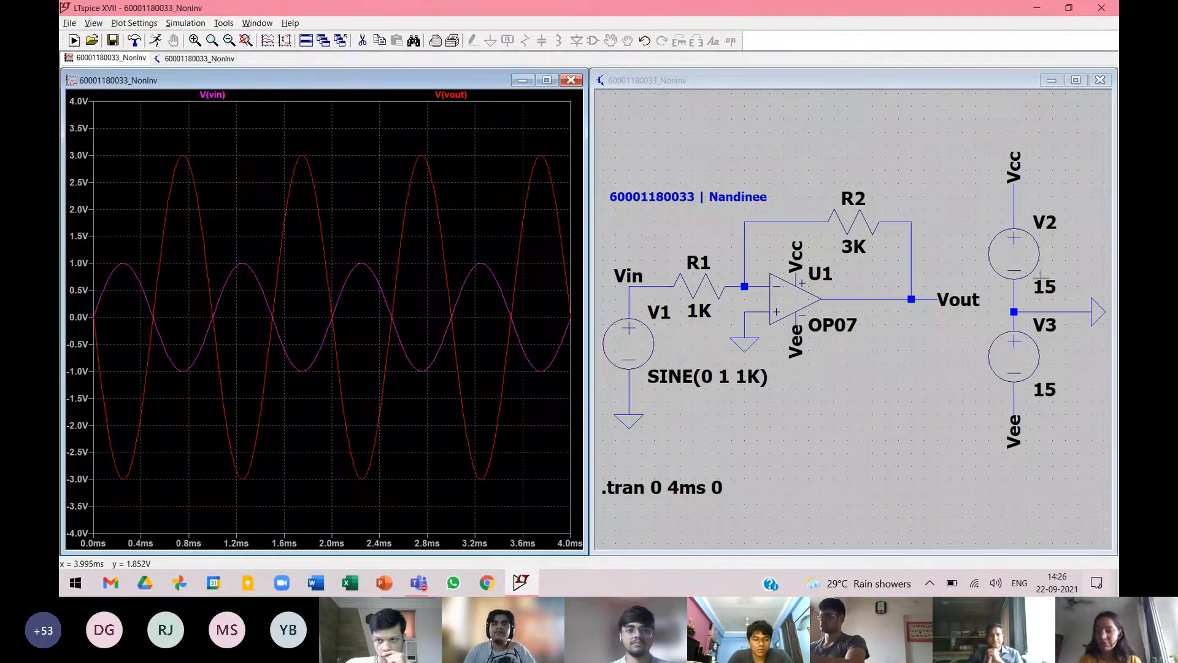
left_click(825, 79)
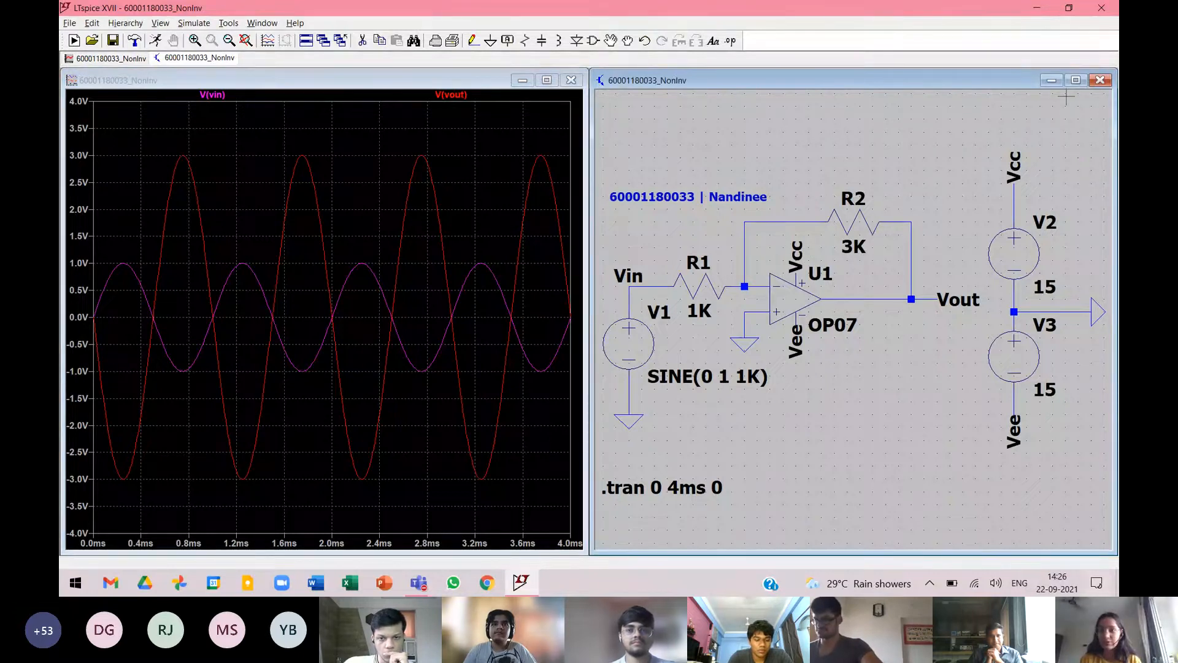
left_click(1075, 80)
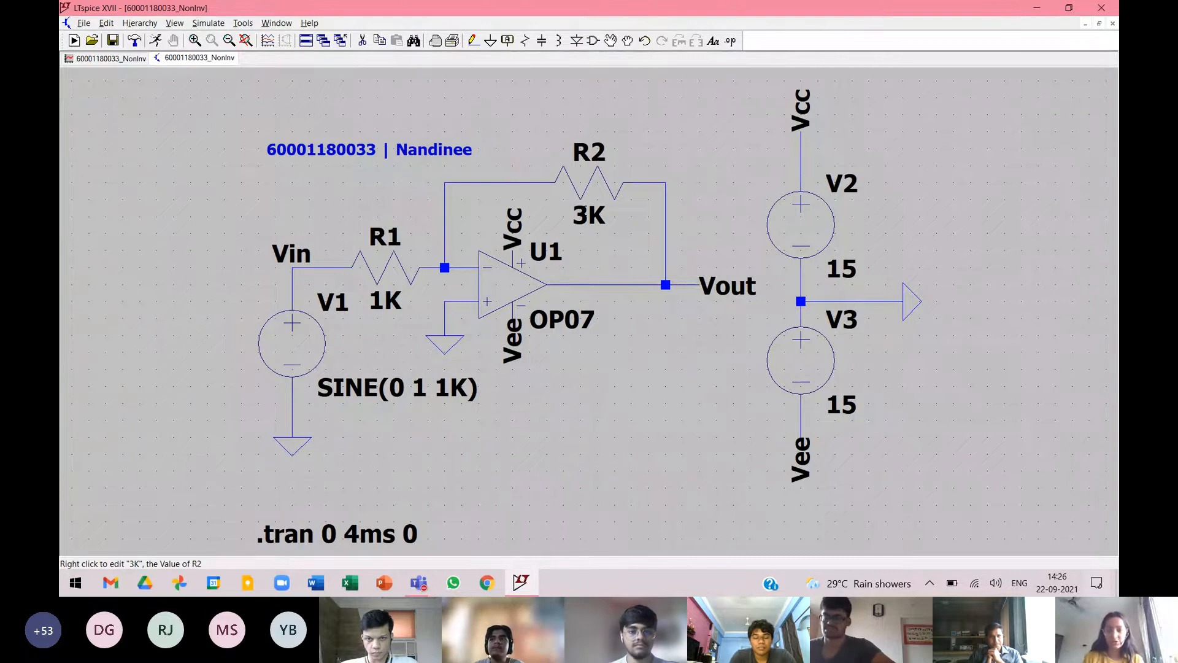
right_click(582, 216)
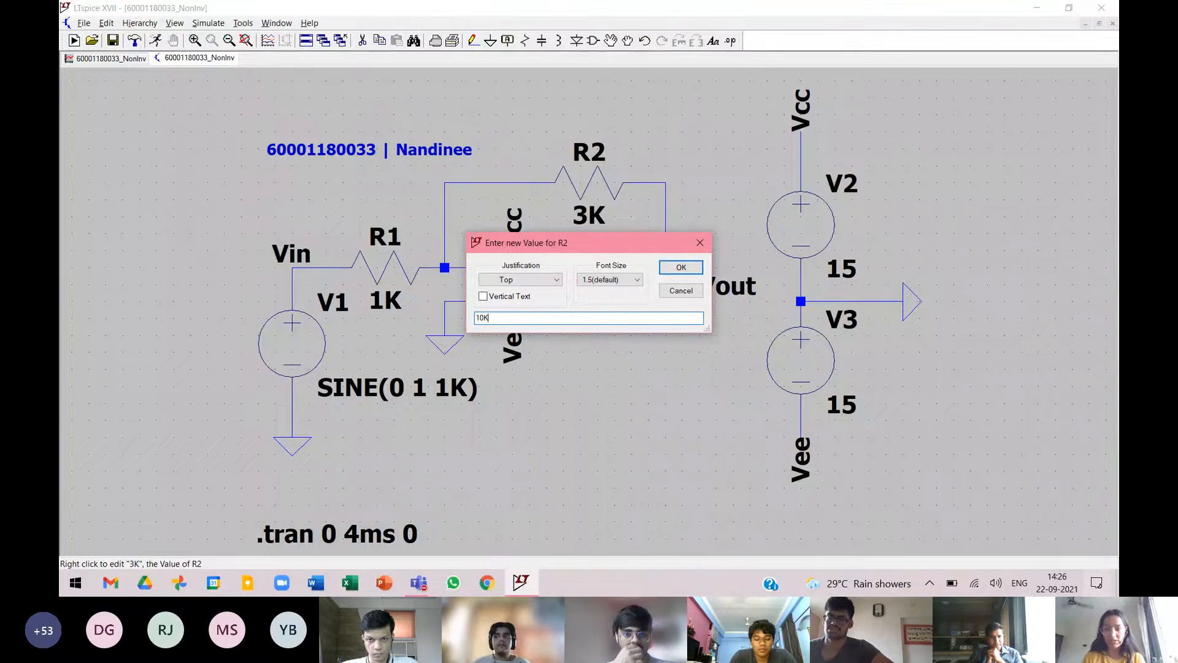
key("Return")
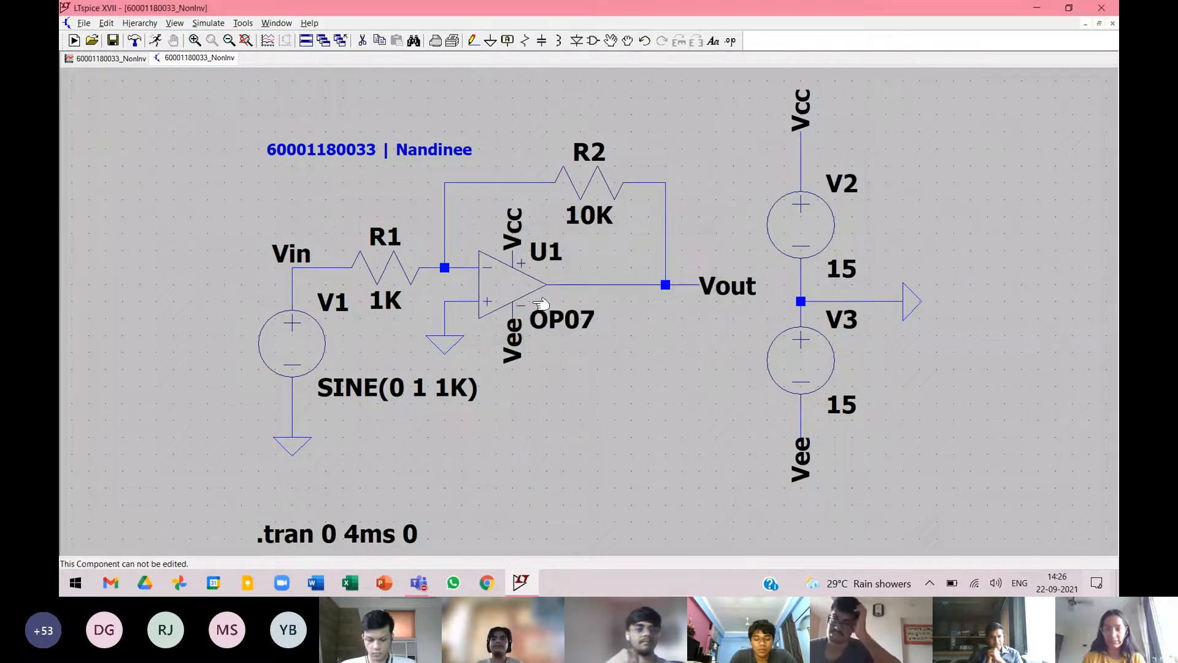
Set the amplitude of source V1 to 2 so its value reads SINE(0 2 1K).
right_click(369, 393)
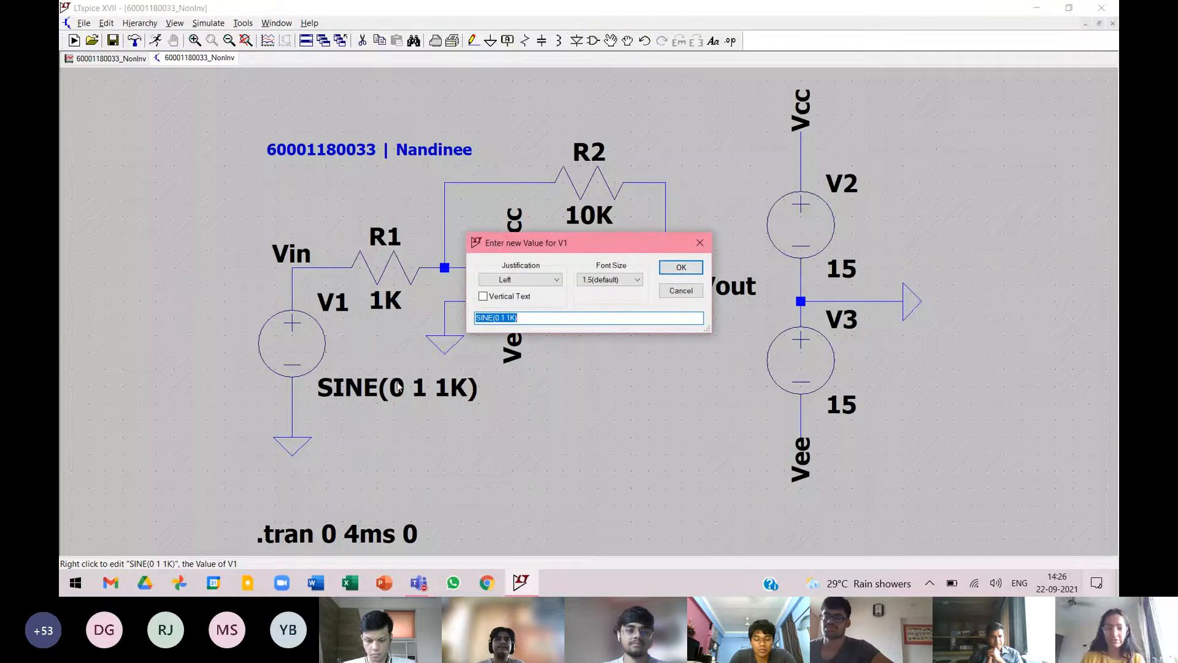
left_click(503, 317)
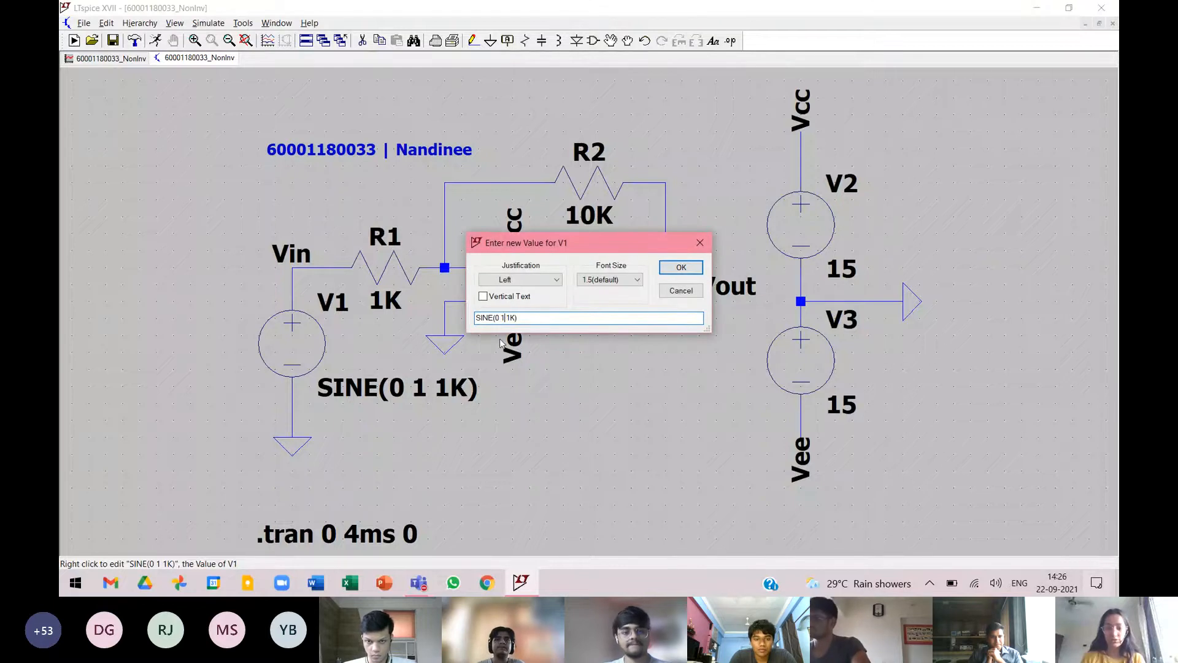
key("BackSpace")
type("2")
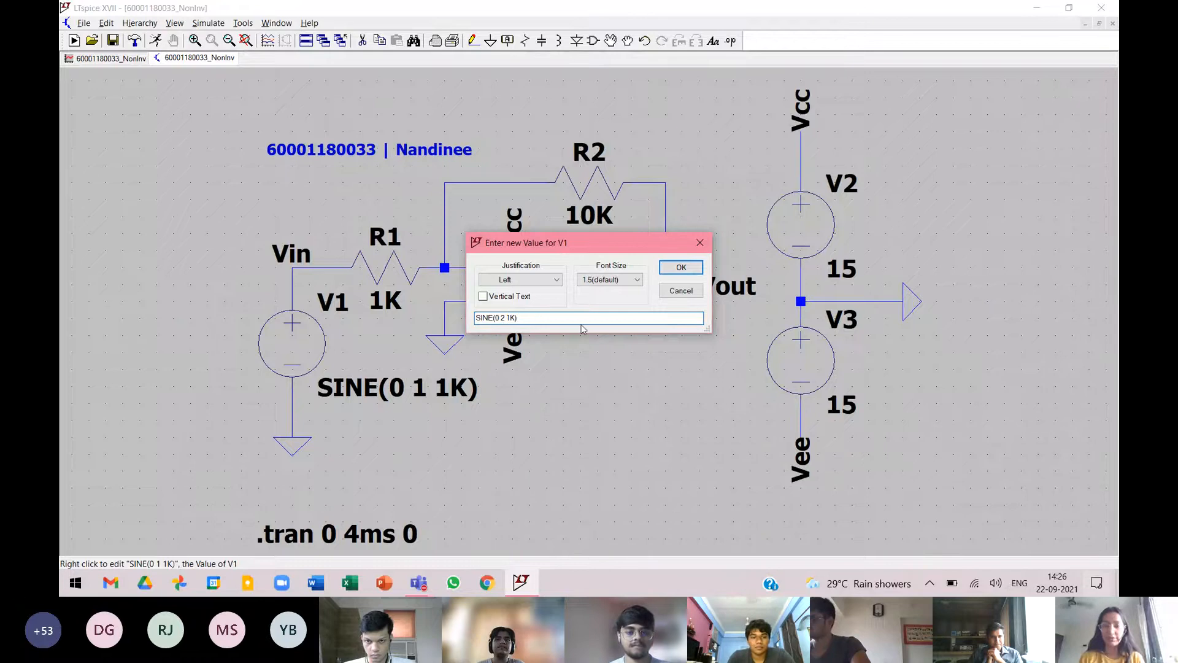
left_click(681, 269)
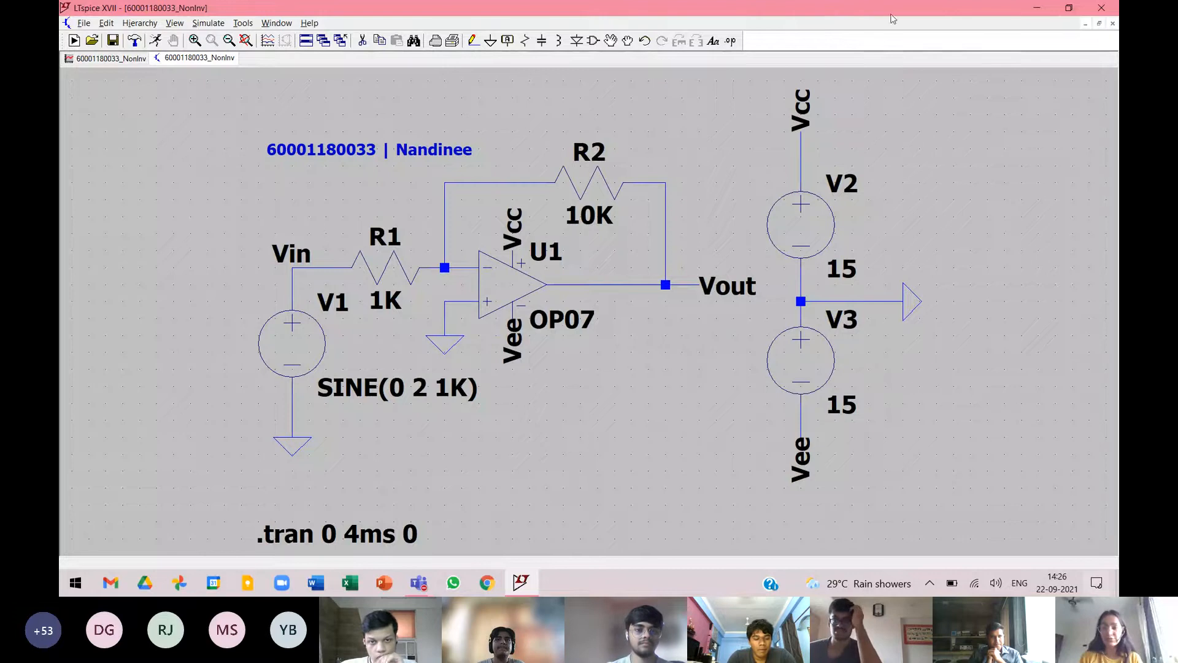
Close the old waveform window, keeping the schematic open.
left_click(907, 25)
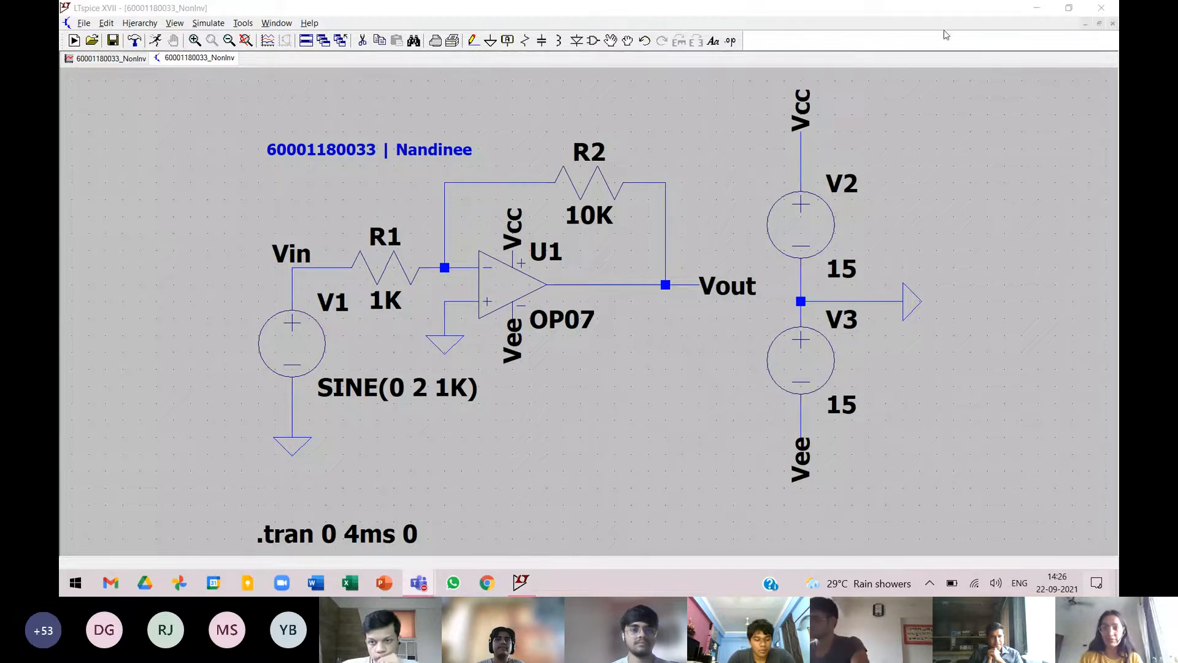
left_click(141, 59)
left_click(1112, 23)
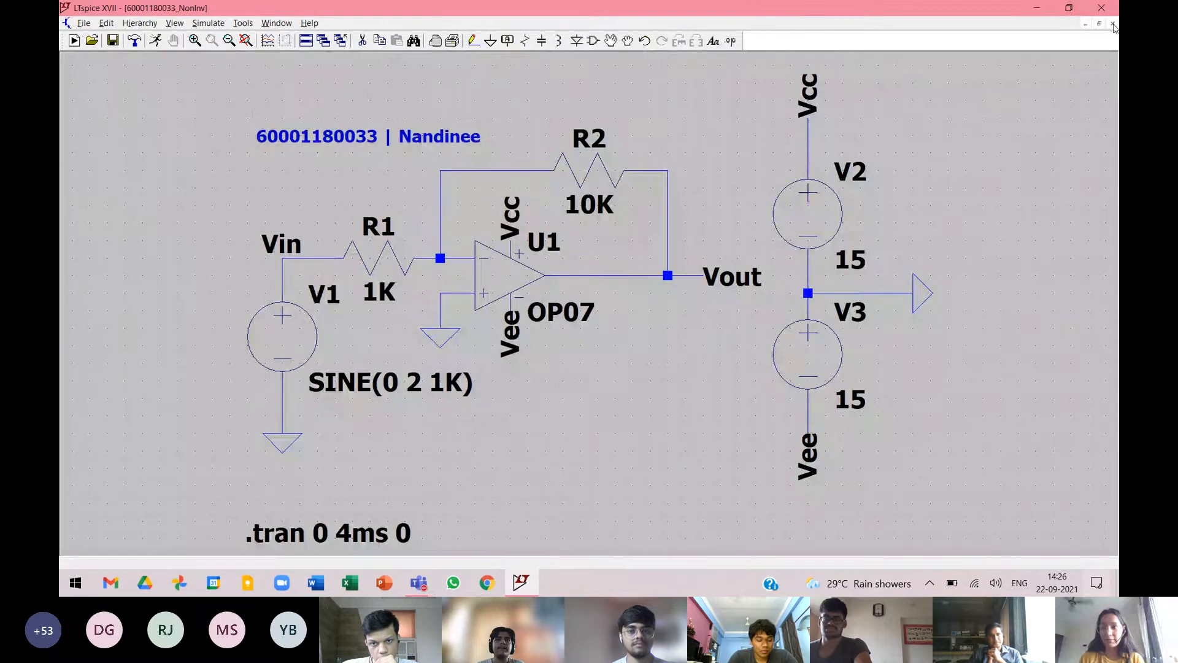
Rerun the transient simulation and plot the voltages at the Vin and Vout nodes.
left_click(157, 42)
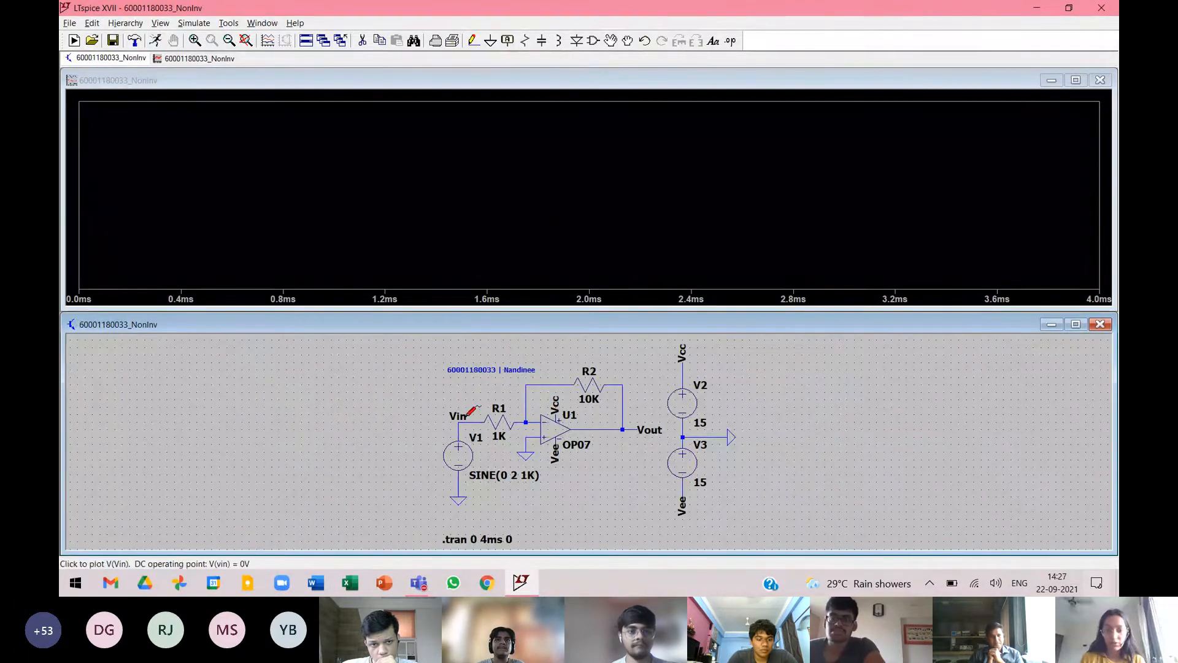
left_click(466, 416)
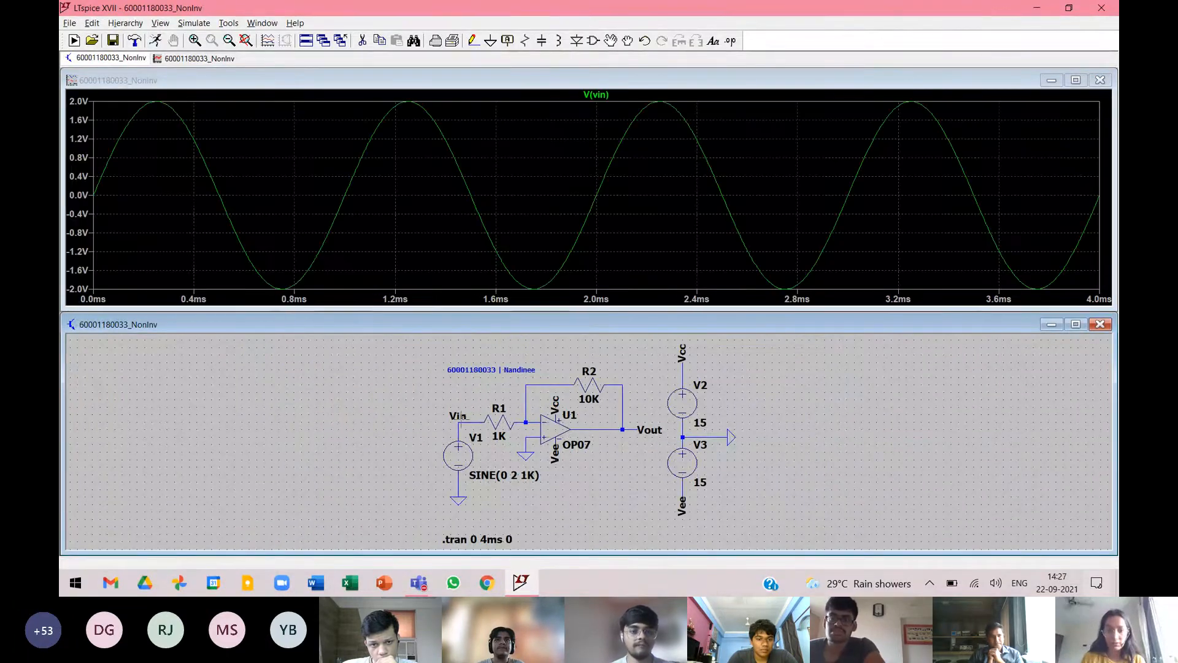
left_click(641, 425)
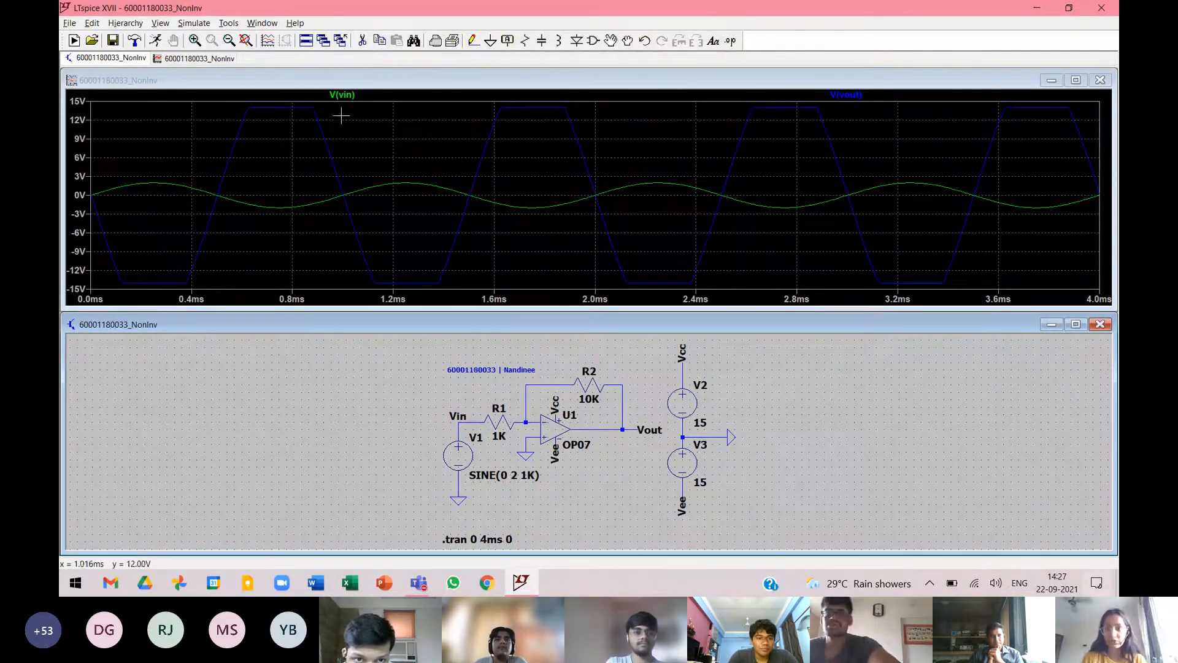
Attach a cursor to V(vout) and measure its clipped positive level at about 2.76 ms and negative level at about 2.25 ms.
left_click(858, 95)
left_click_drag(1065, 451, 599, 286)
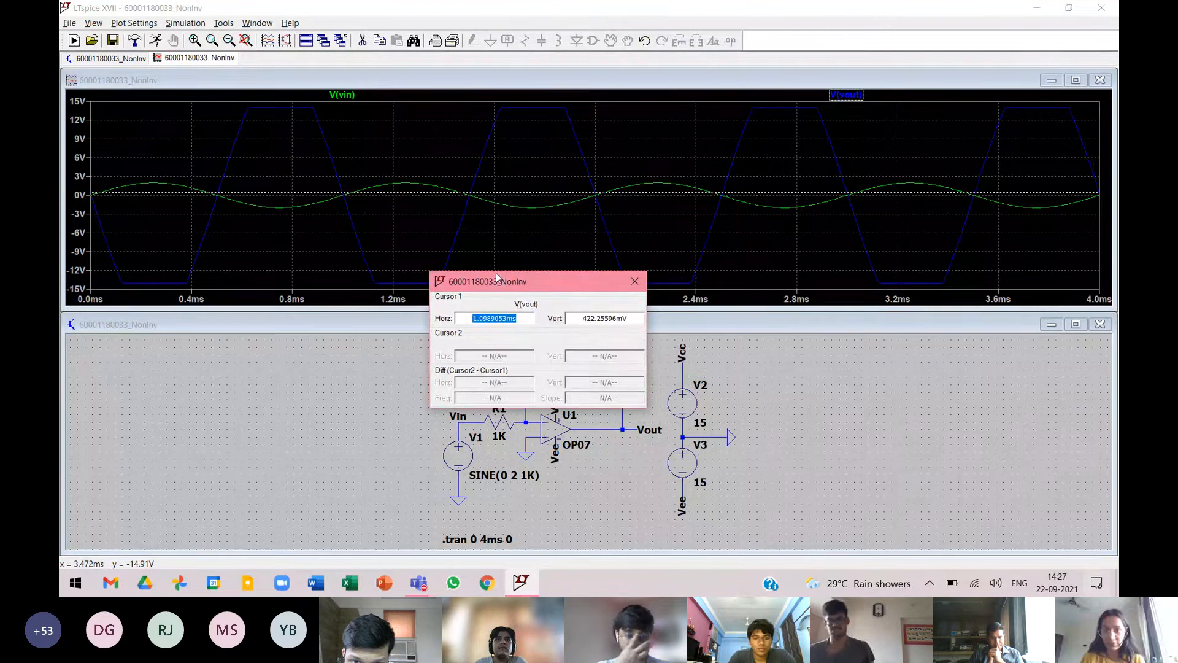
left_click_drag(595, 160, 715, 150)
left_click_drag(752, 107, 781, 107)
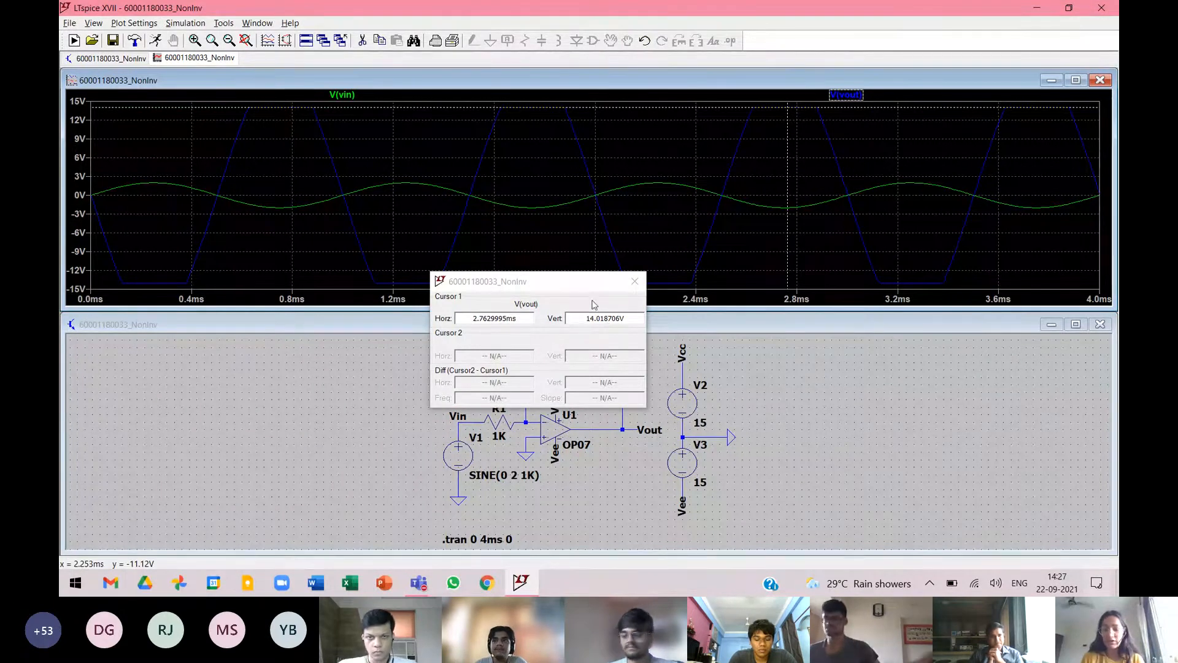
left_click_drag(585, 280, 534, 291)
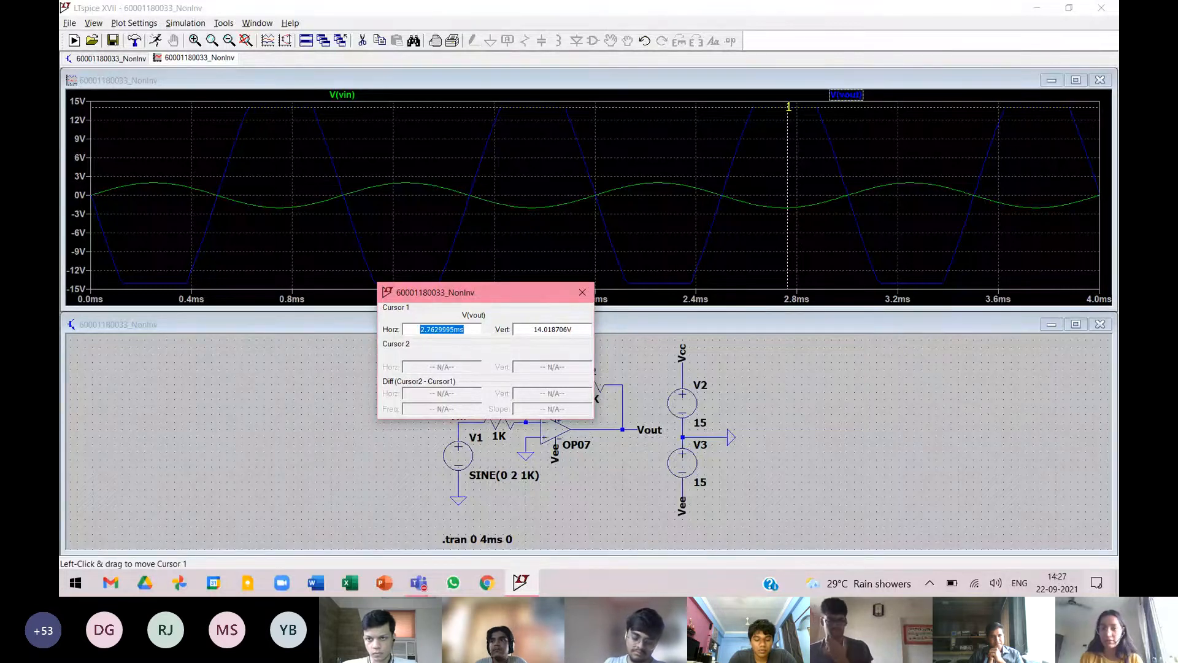
left_click_drag(789, 108, 659, 107)
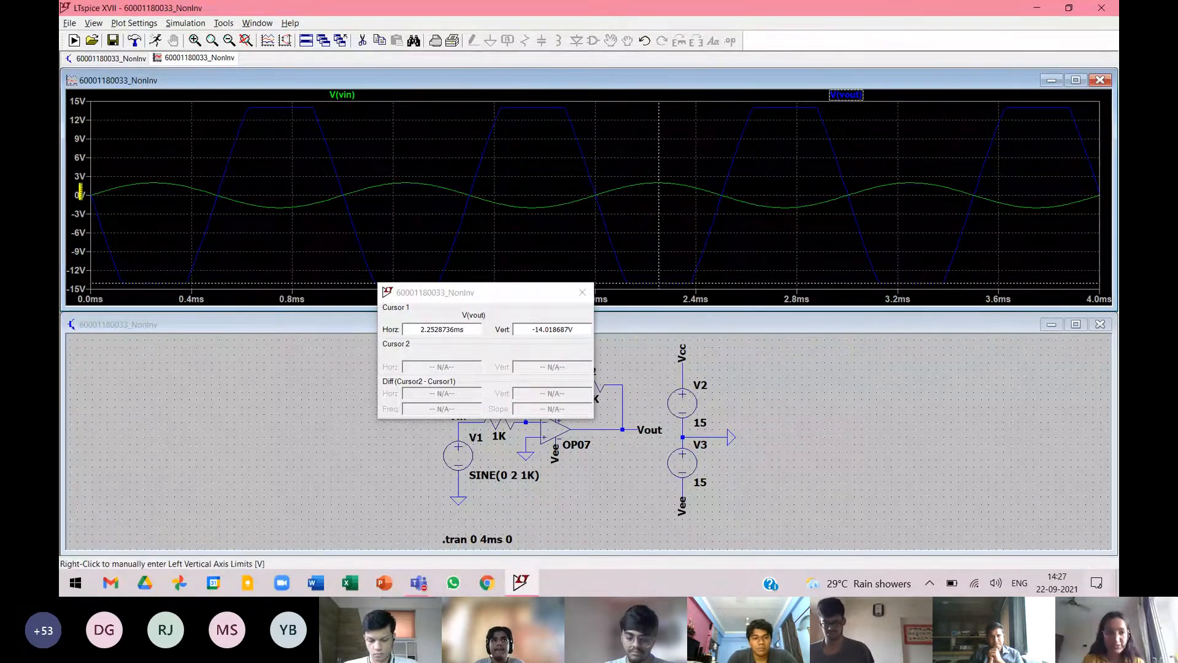
Set the tick spacing of the waveform plot's vertical voltage axis to 2V.
right_click(84, 196)
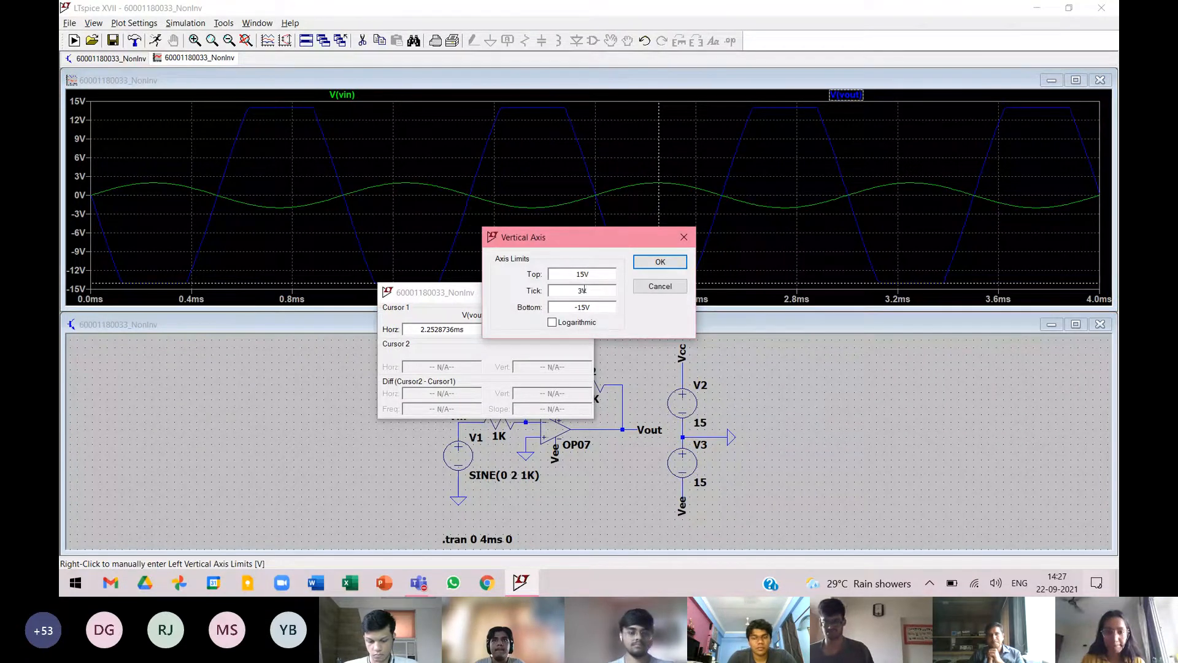
left_click(580, 293)
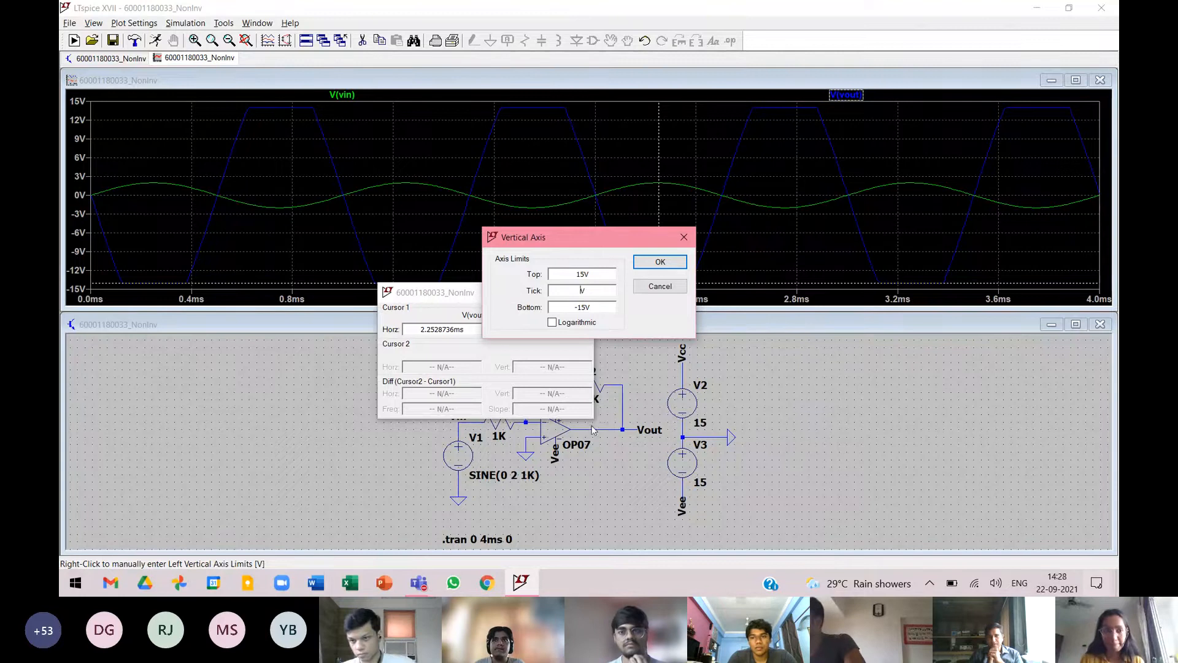
type("2")
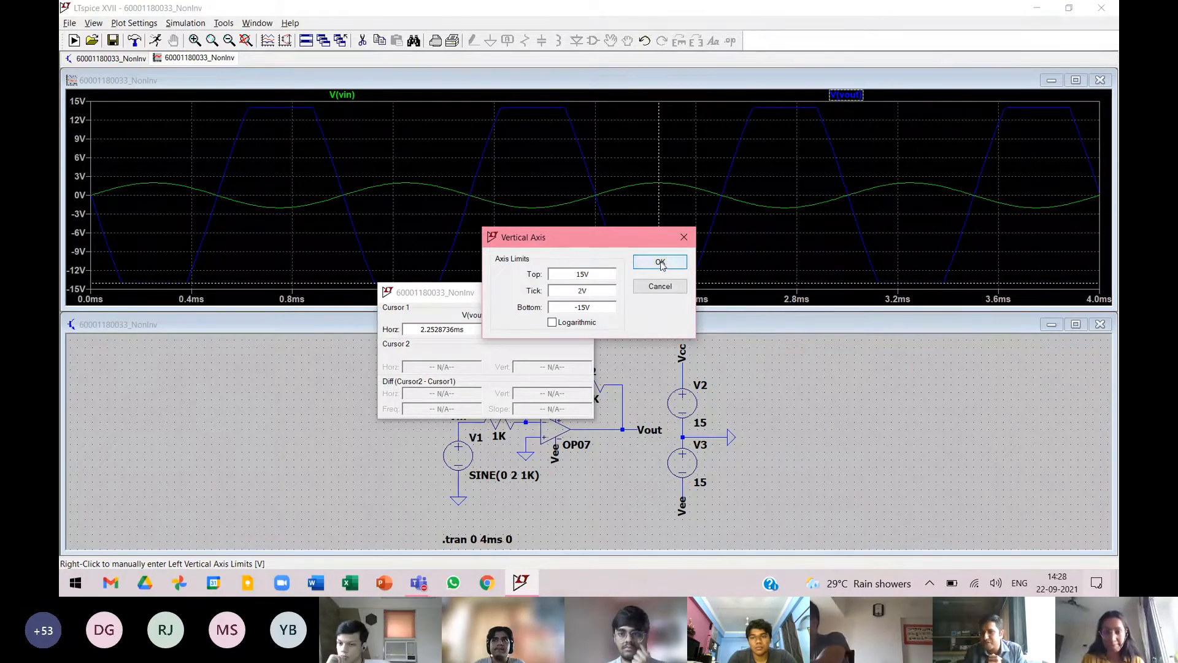
left_click(660, 262)
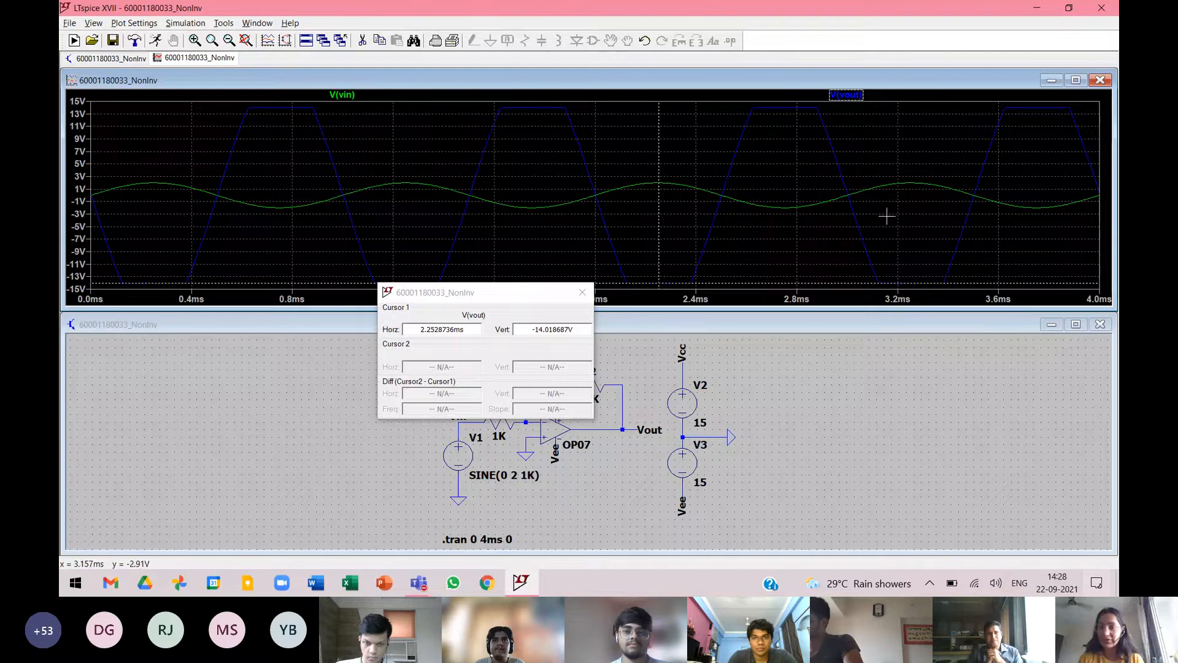
Enlarge the schematic window to fill the workspace and close the cursor readout.
left_click(1075, 324)
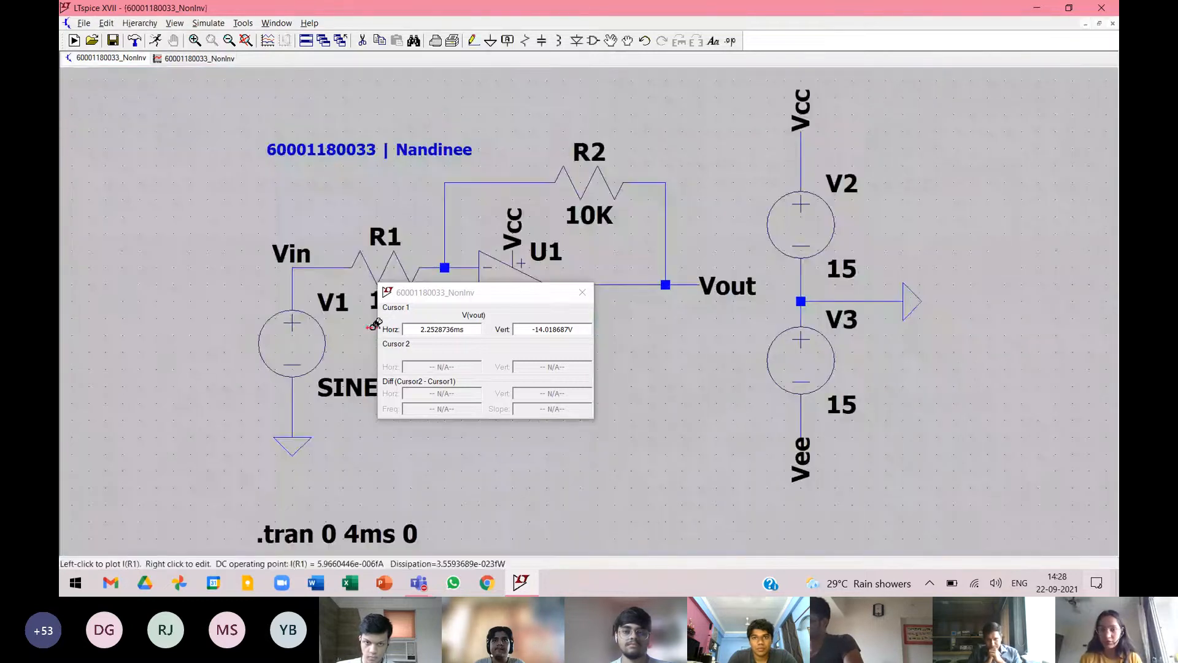
left_click(582, 292)
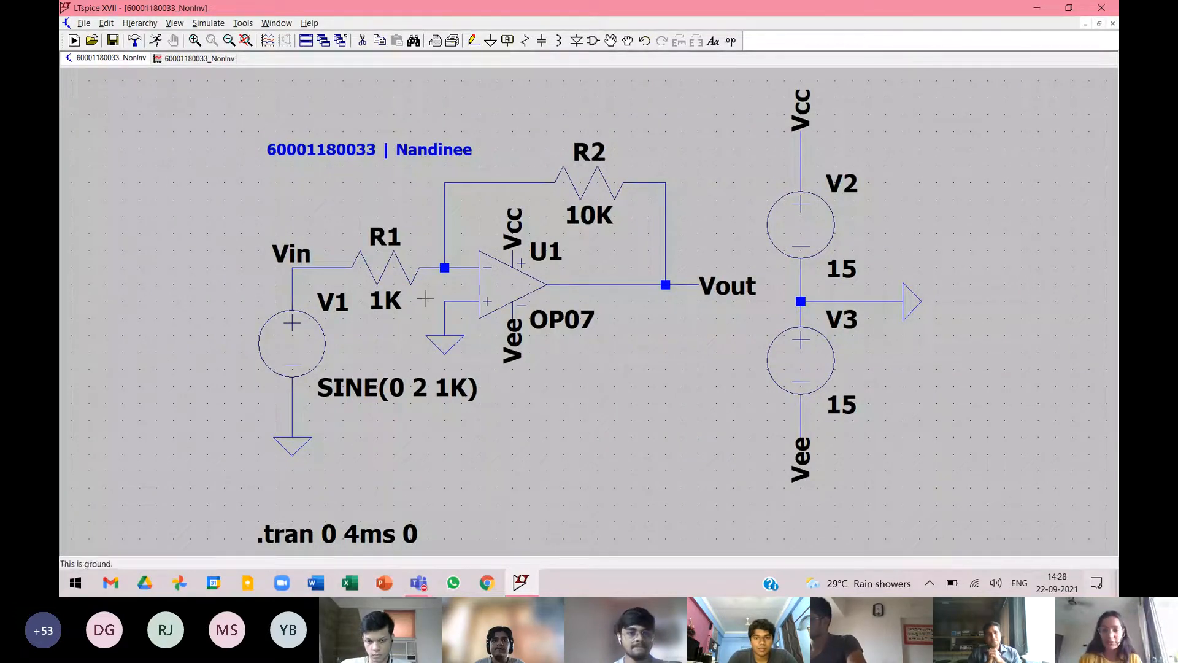
left_click(860, 430)
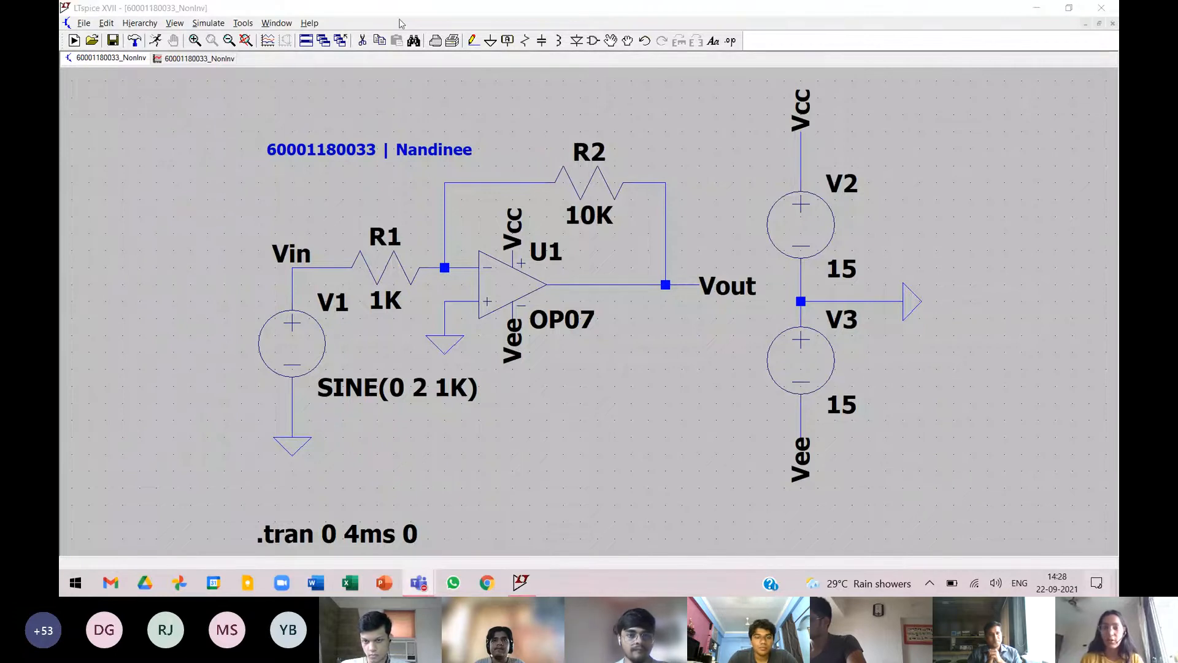
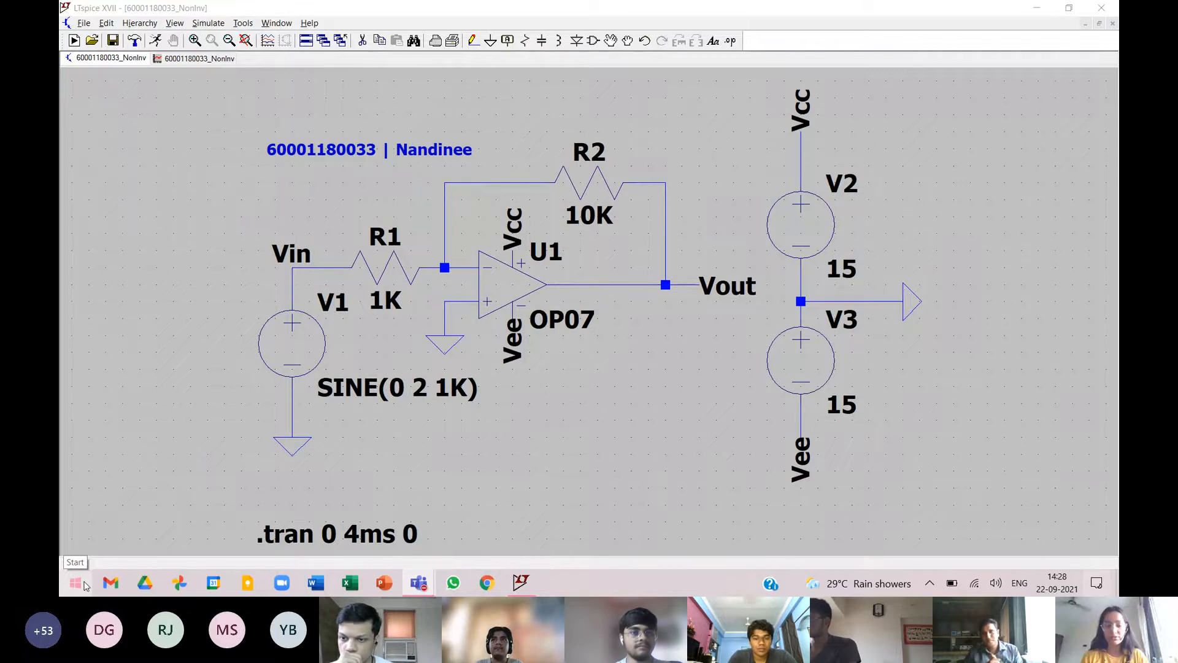
Find Microsoft Edge on the computer and switch to it.
left_click(84, 586)
type("edge")
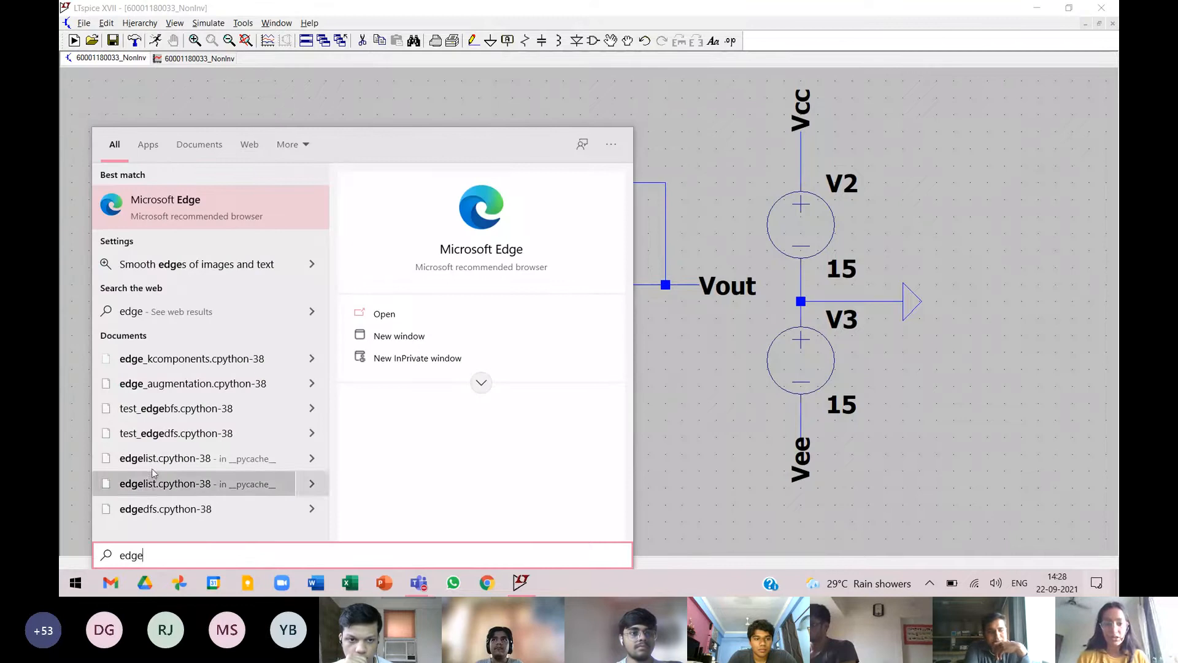
left_click(433, 318)
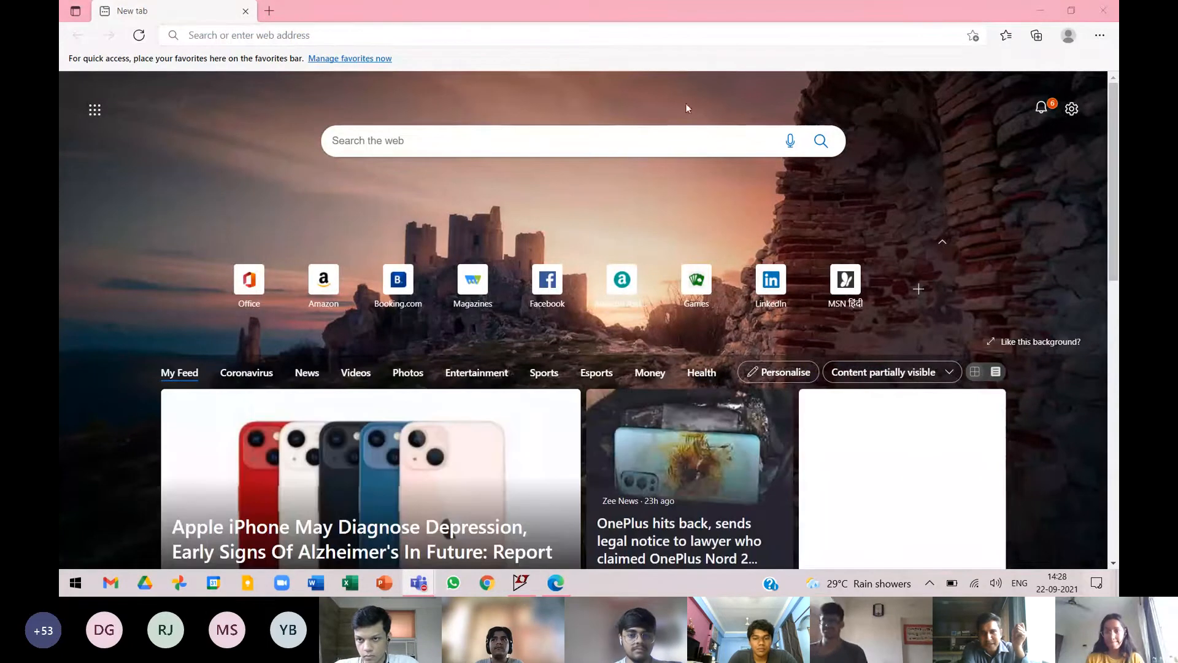
Search the web for "lm741 pspice model".
left_click(377, 34)
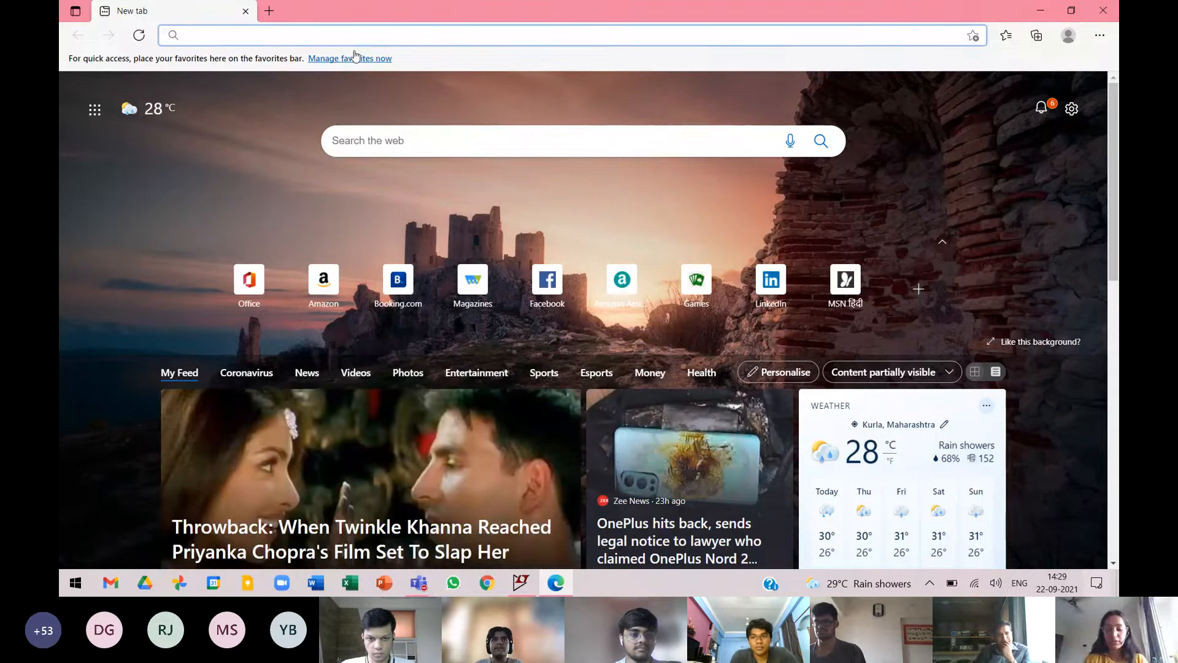
type("lm7")
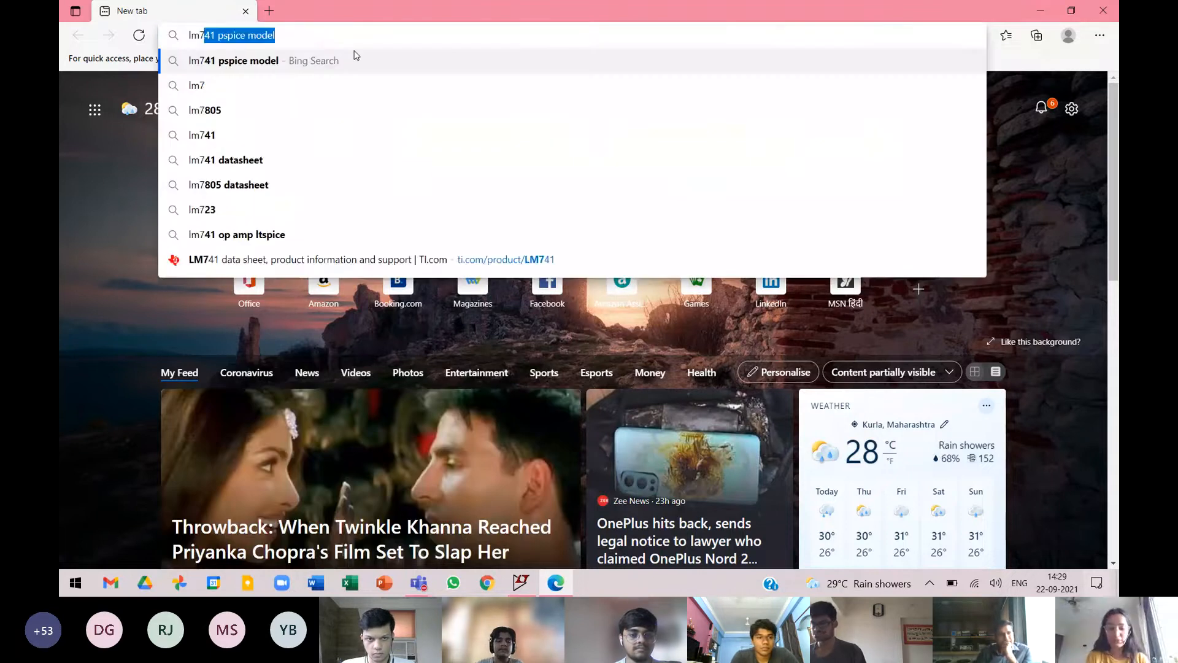
type("41 sp")
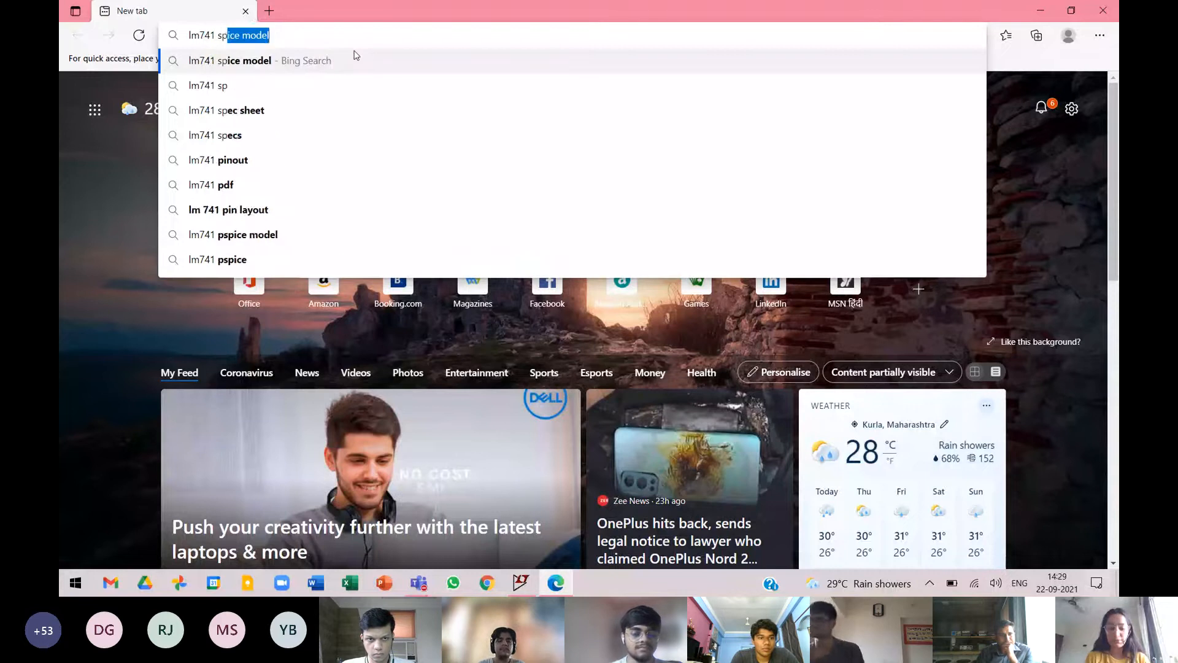
key("BackSpace")
key("BackSpace")
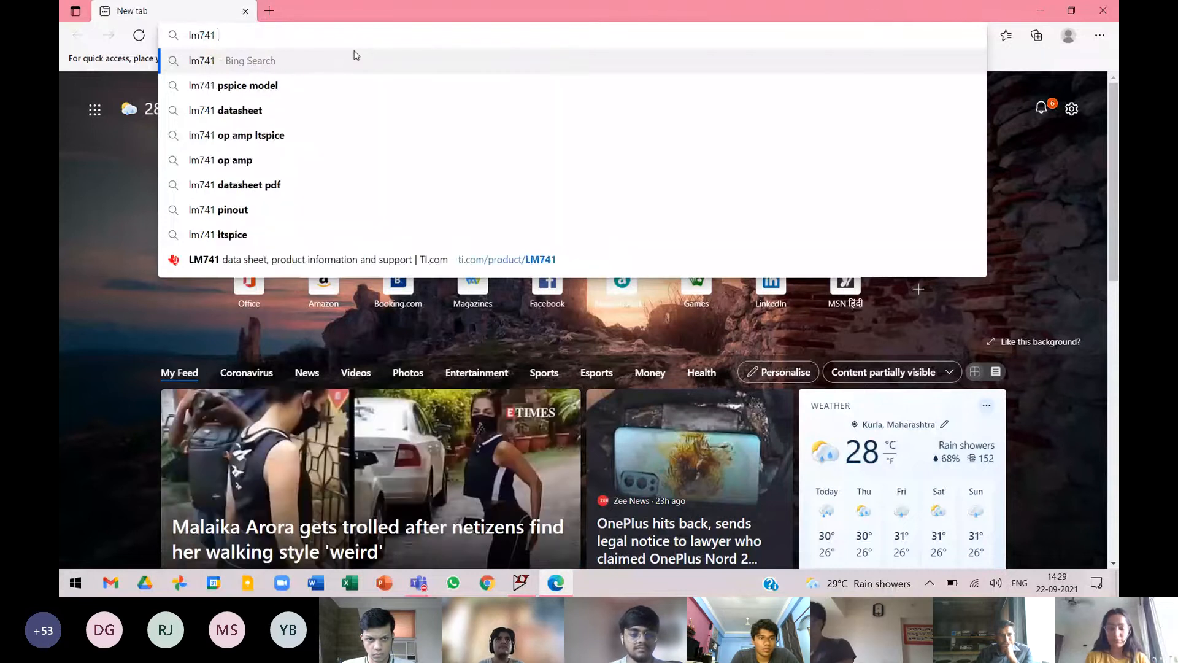
type("pspice model")
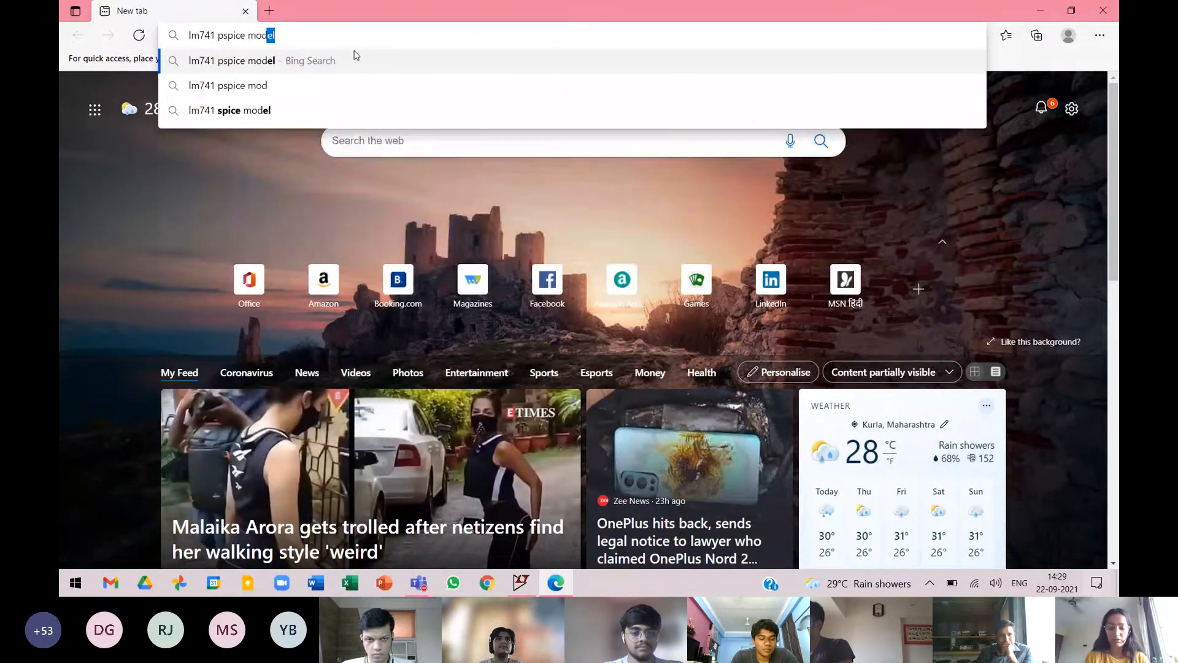
key("Return")
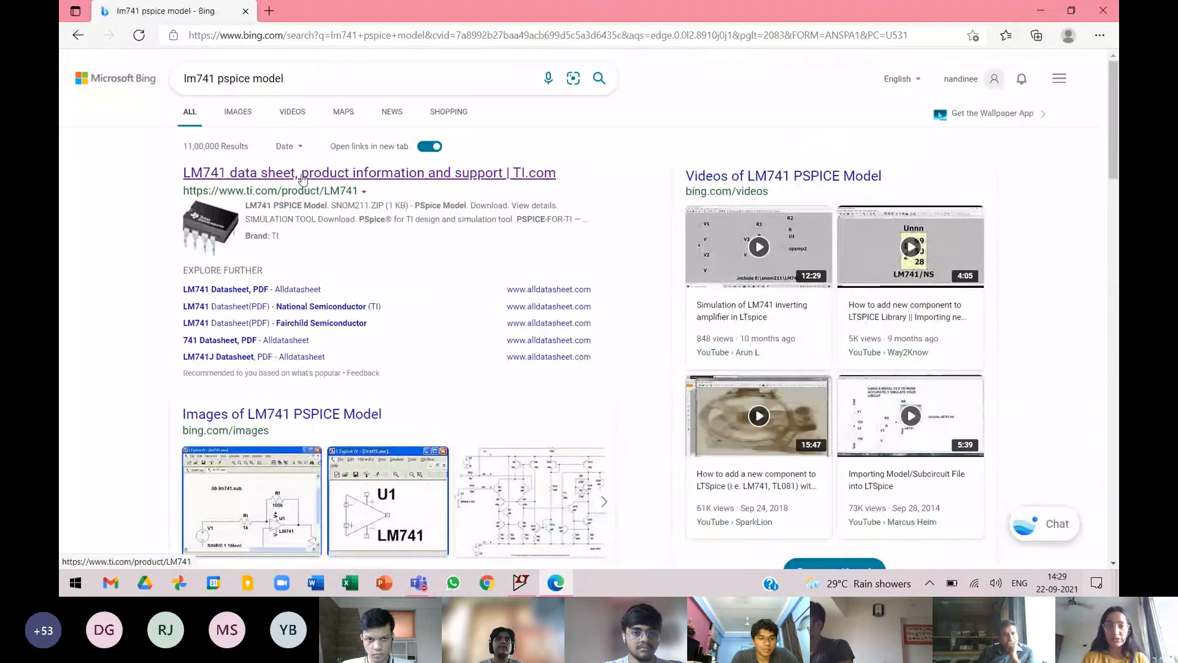
Open the Texas Instruments LM741 product page from the results and go to its design tools and simulation section.
left_click(303, 176)
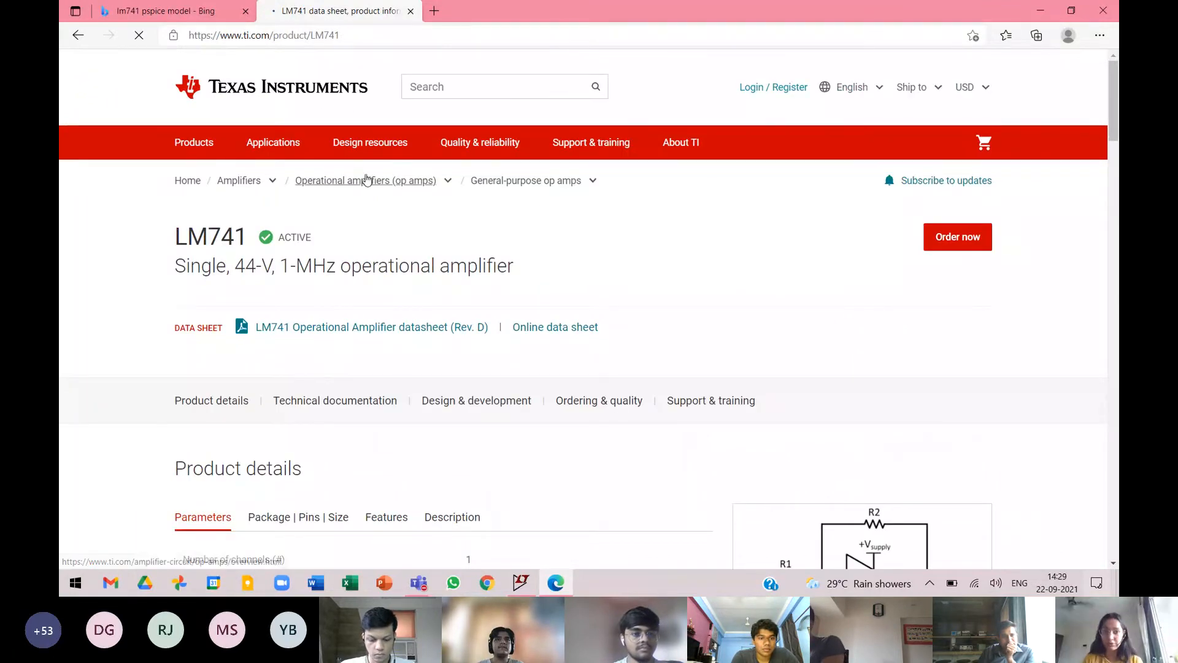
scroll(718, 313, "down", 1)
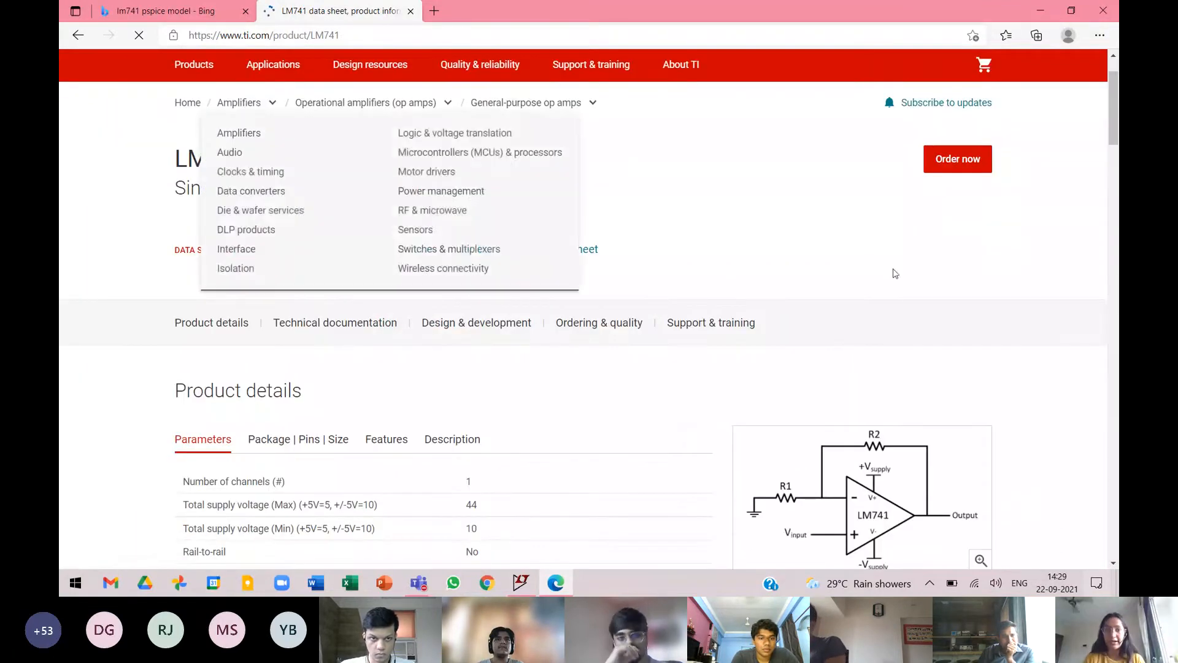
scroll(735, 309, "down", 12)
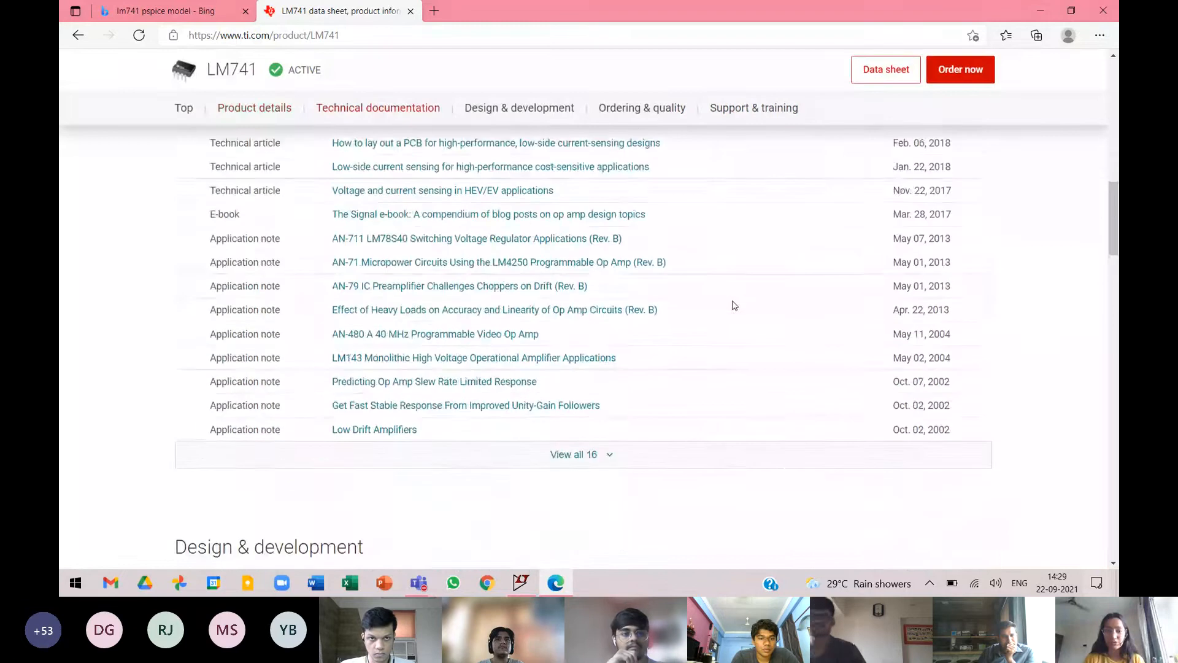
scroll(735, 305, "down", 3)
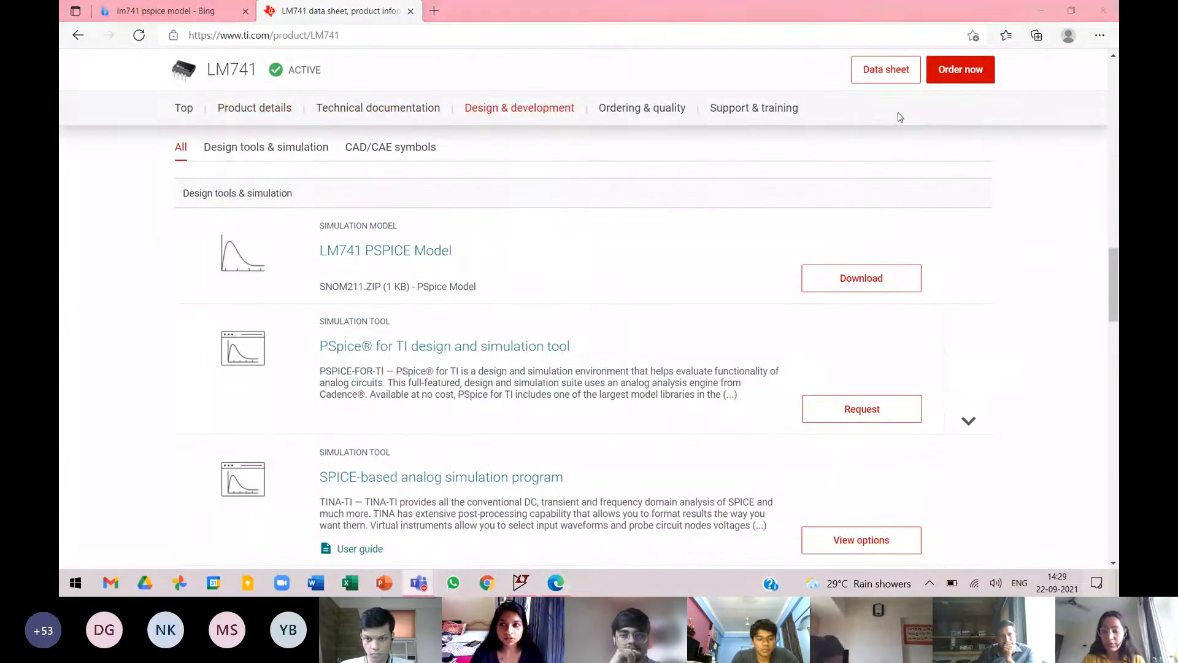
Check the Teams meeting chat for the shared LM741 link, and return to the Texas Instruments product page.
left_click(163, 10)
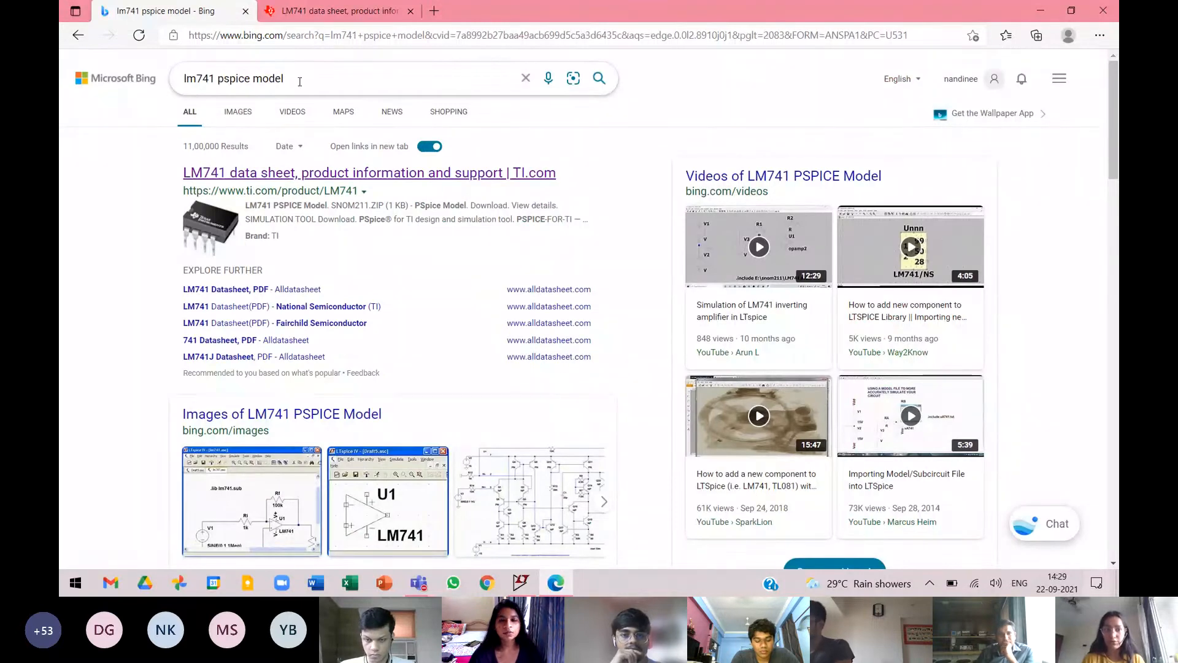
left_click_drag(300, 82, 190, 76)
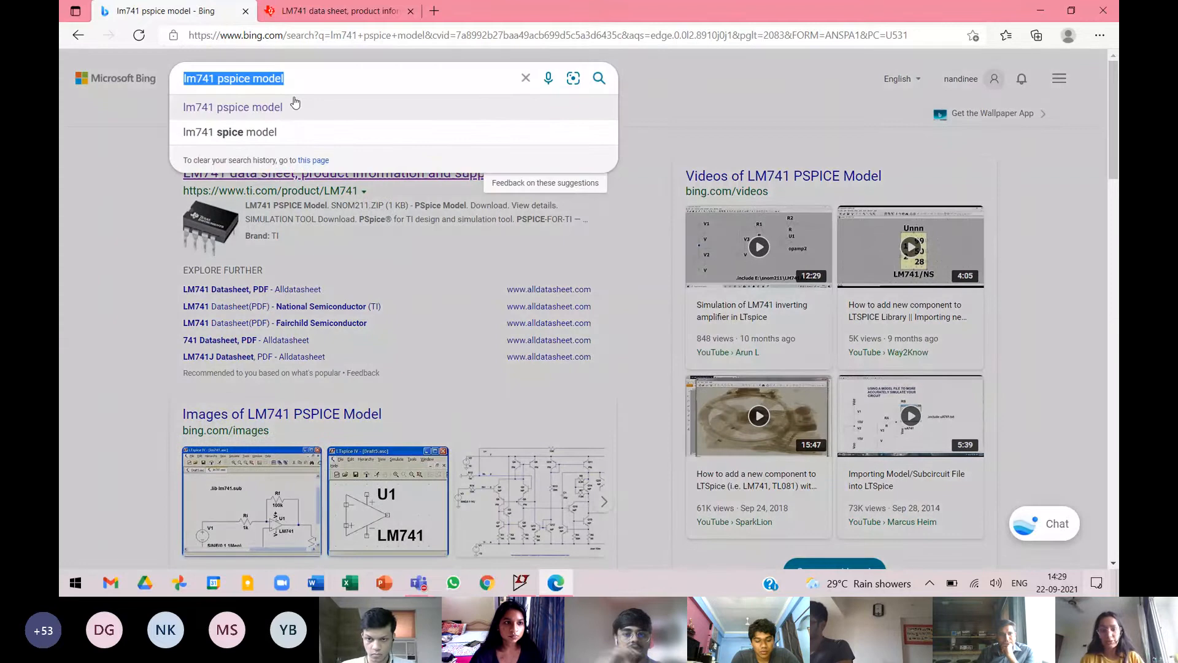
left_click(785, 146)
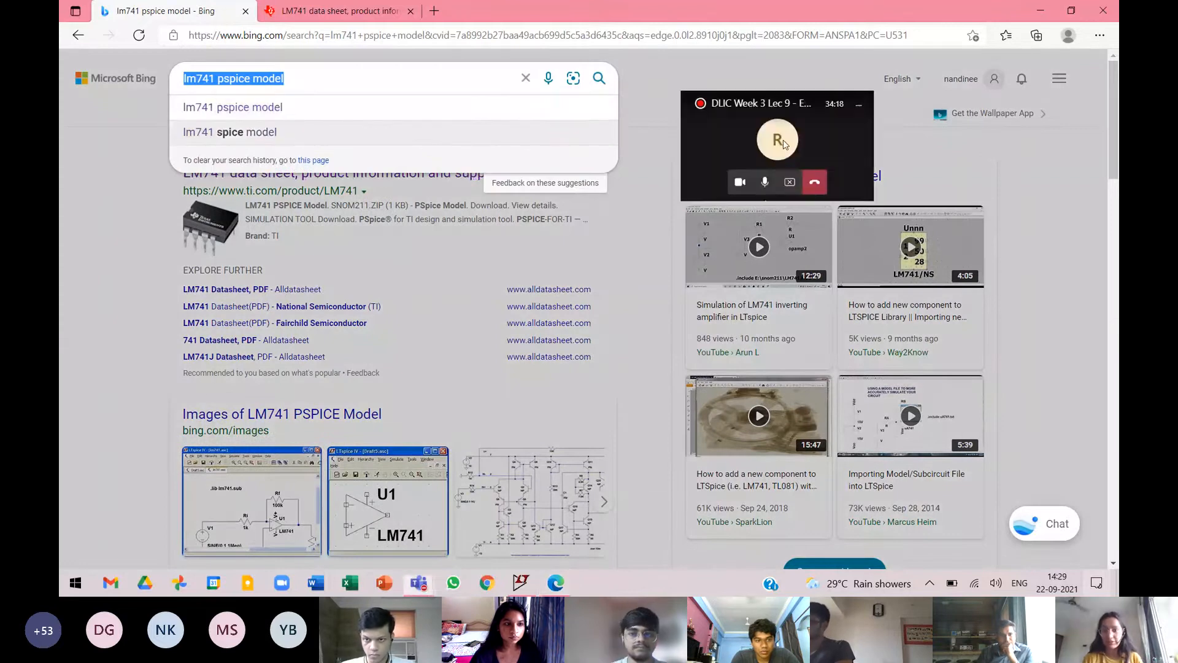
left_click(661, 62)
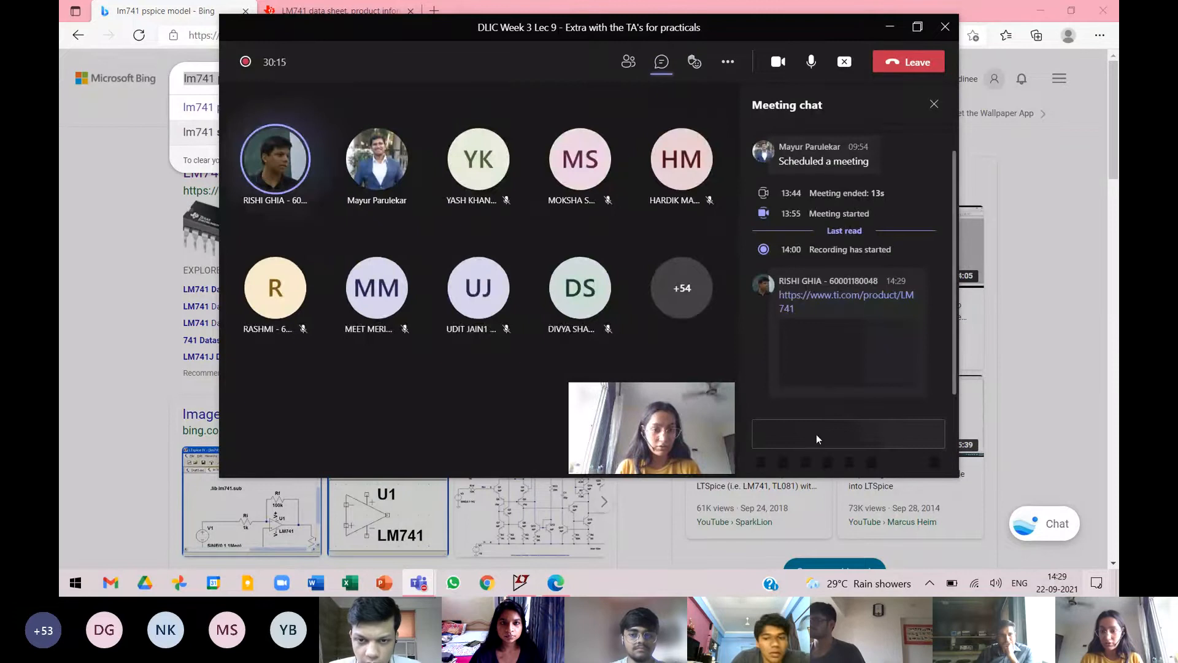
left_click(890, 30)
left_click(332, 7)
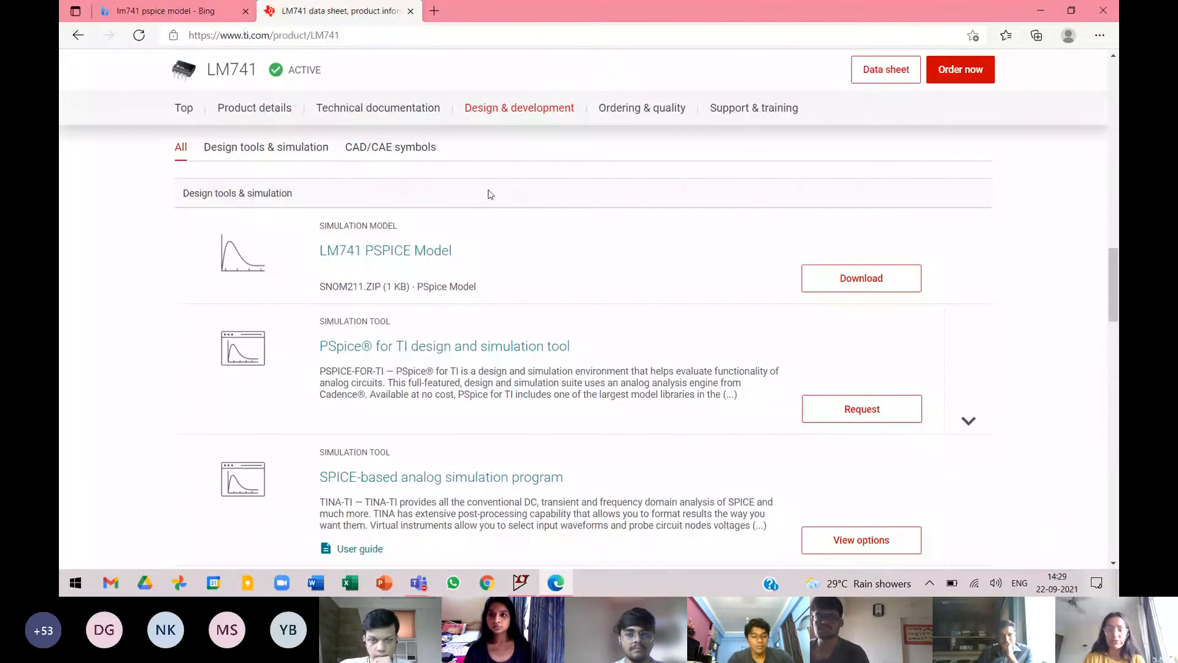
Download the LM741 PSPICE Model from the Design & development section of the product page.
scroll(500, 252, "up", 20)
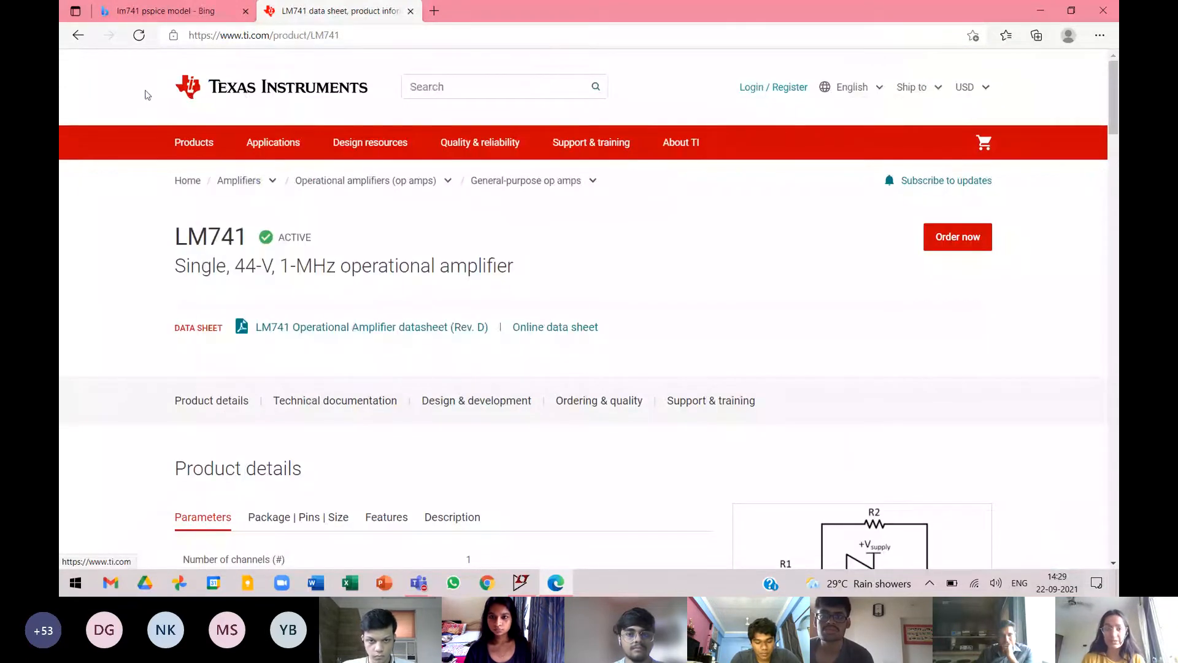
scroll(715, 288, "down", 5)
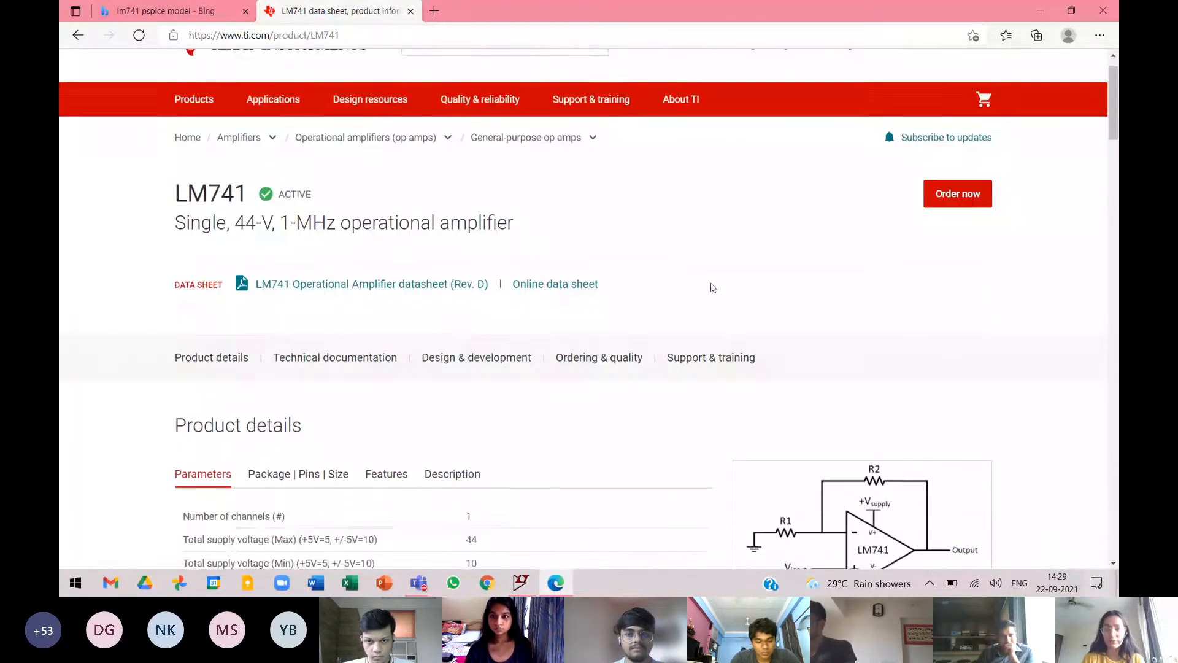
scroll(723, 297, "down", 15)
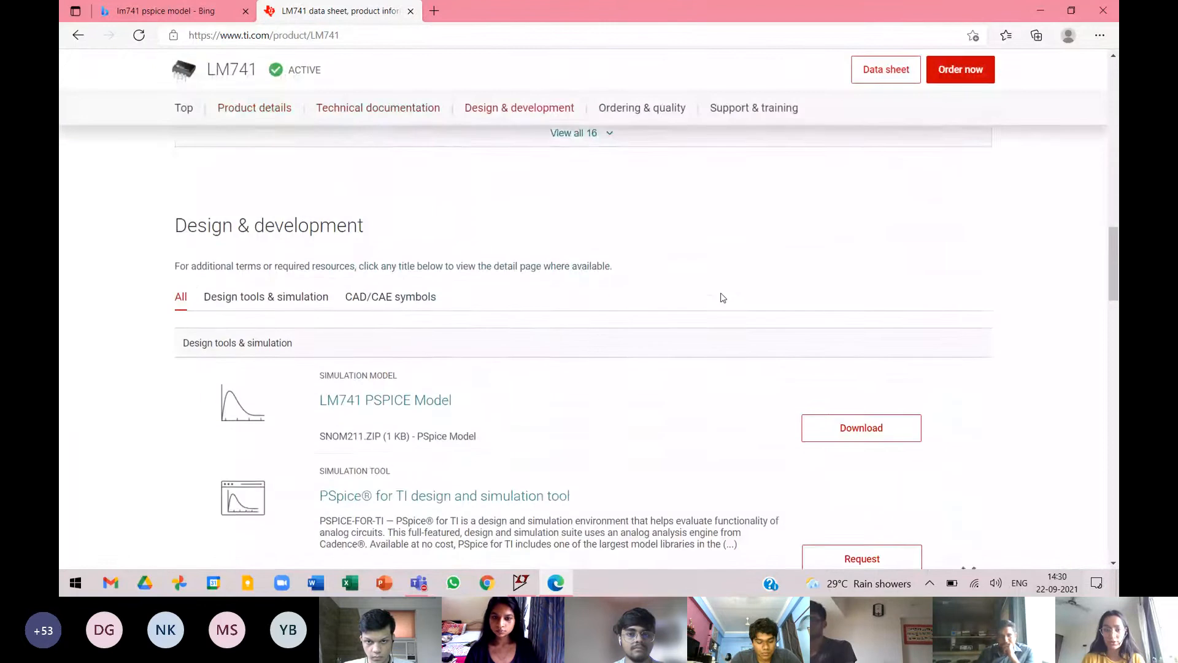
scroll(721, 298, "down", 1)
scroll(721, 298, "up", 1)
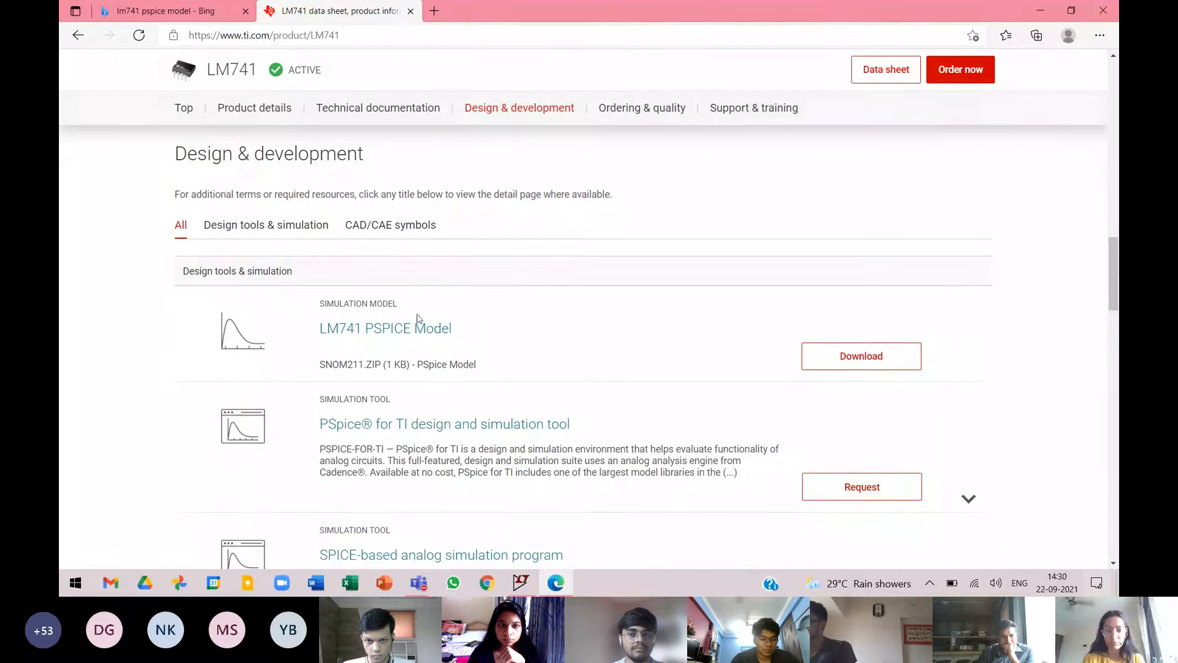
left_click(876, 362)
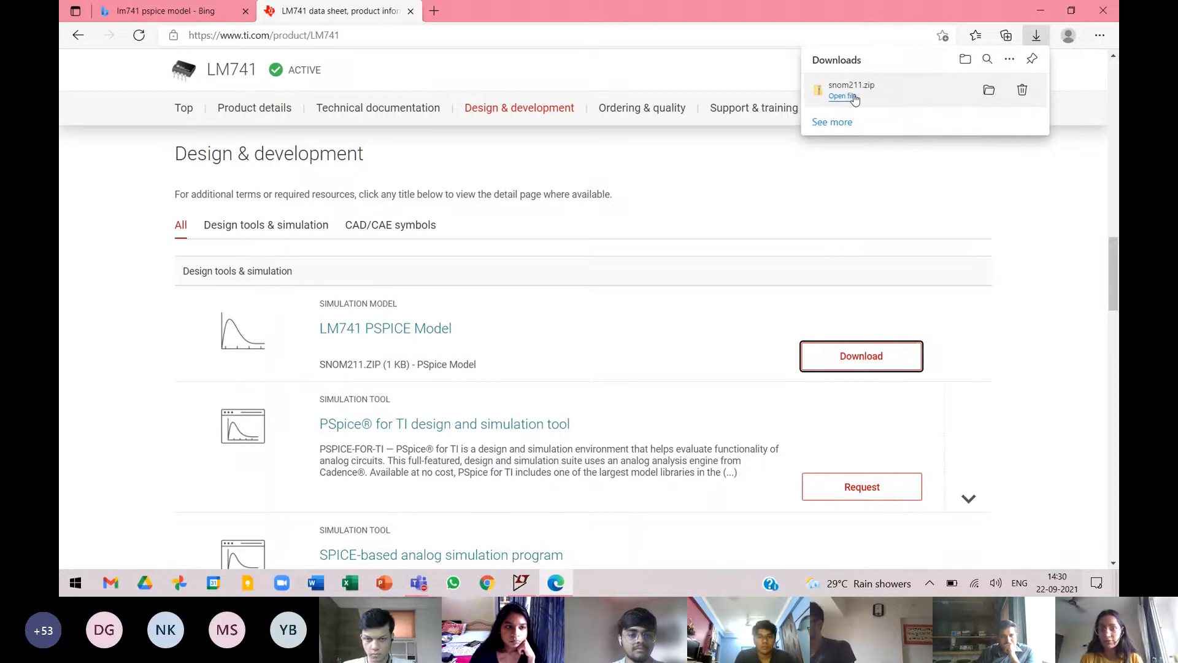
Open the downloaded snom211.zip, go to its Downloads location and extract it there into a snom211 folder.
left_click(848, 101)
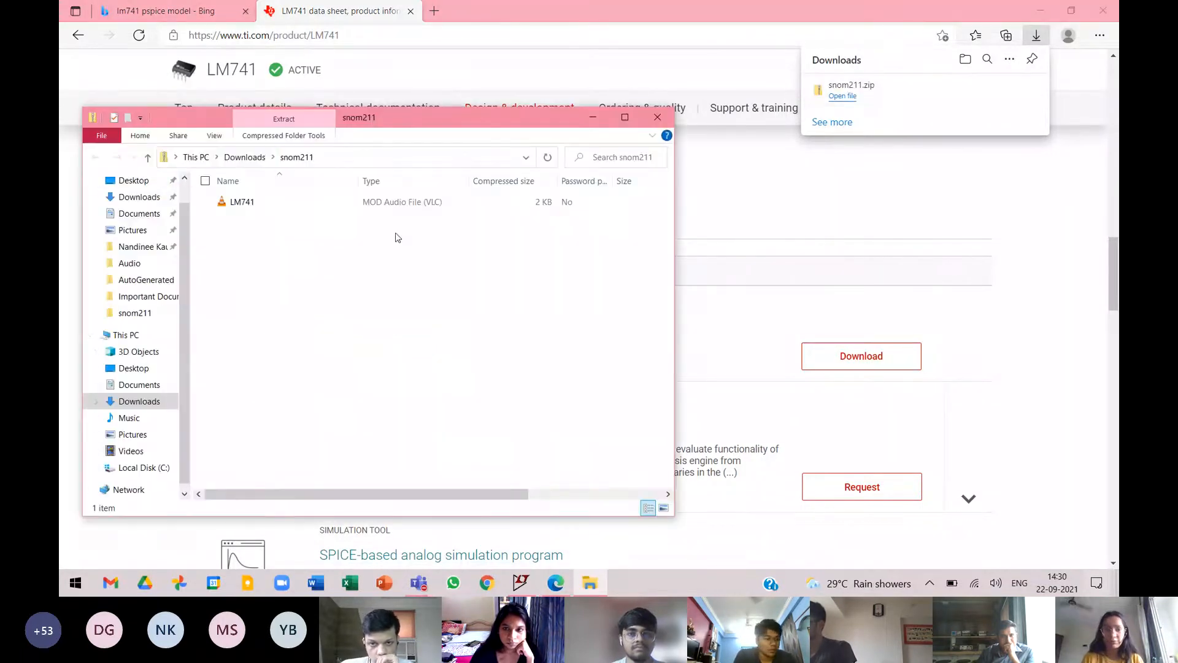
left_click(244, 157)
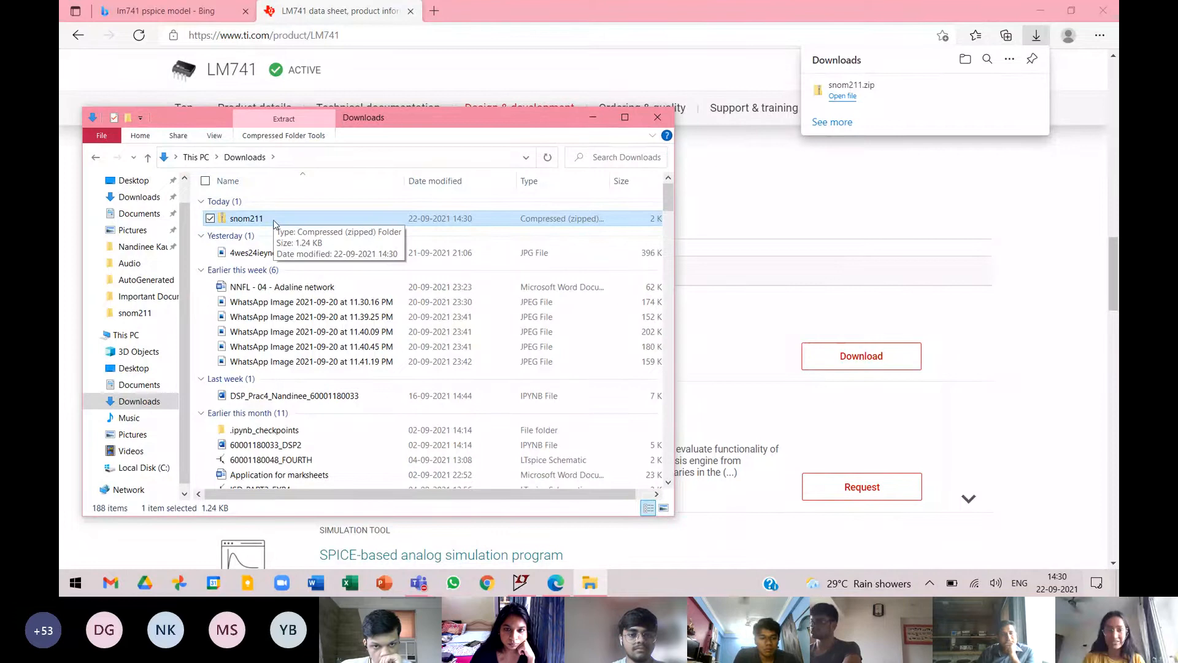
right_click(274, 225)
left_click(220, 277)
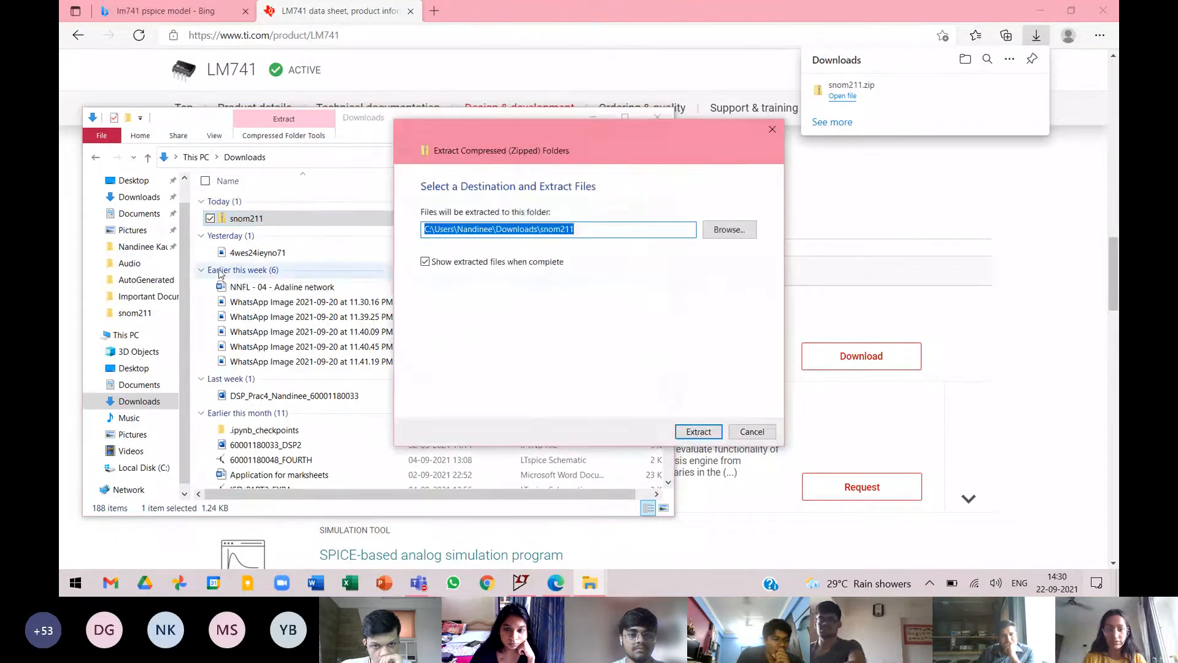
left_click(695, 432)
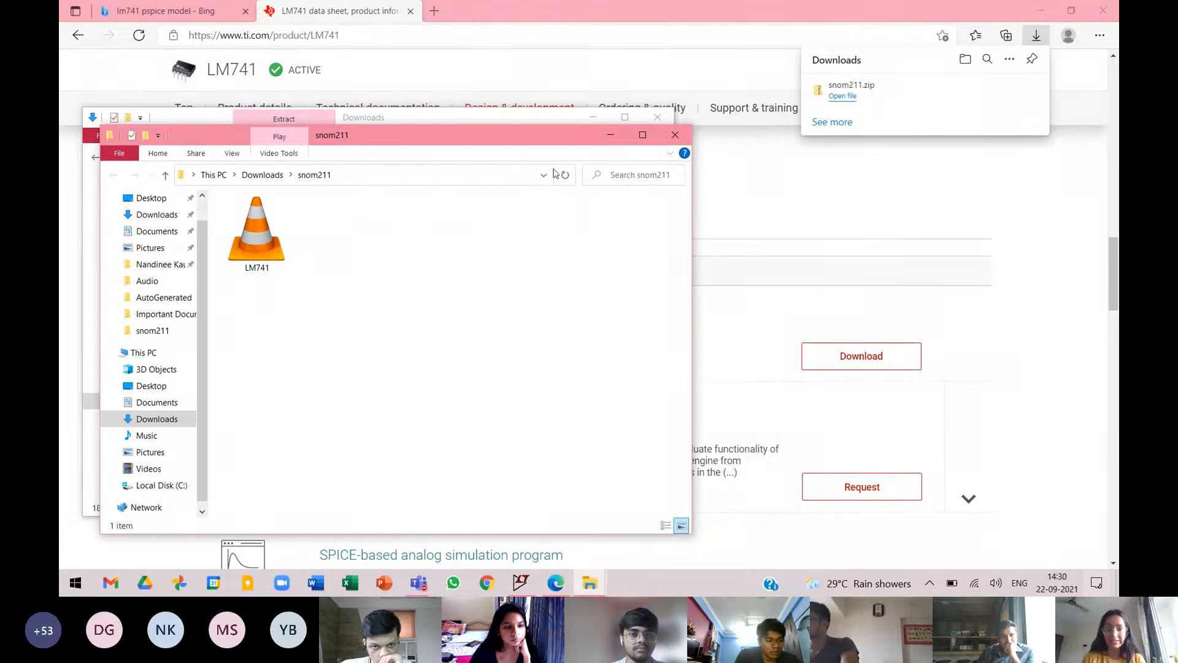
left_click(611, 134)
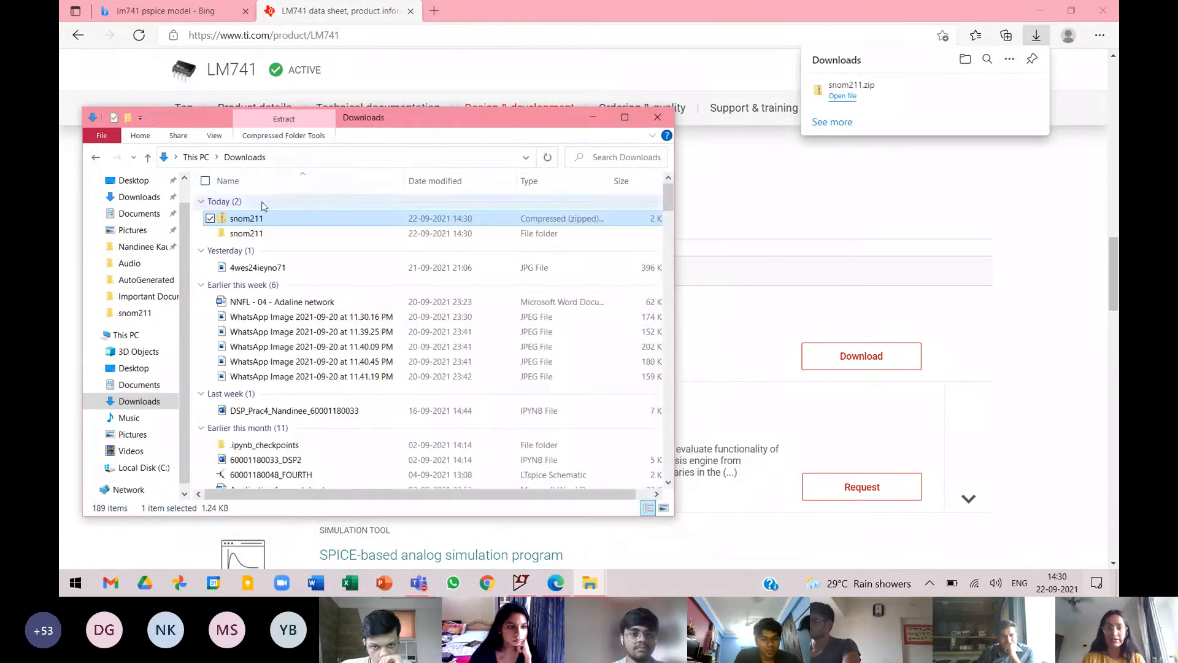
Copy the extracted snom211 folder from Downloads into the DLIC PRAC folder on the Desktop.
left_click(257, 236)
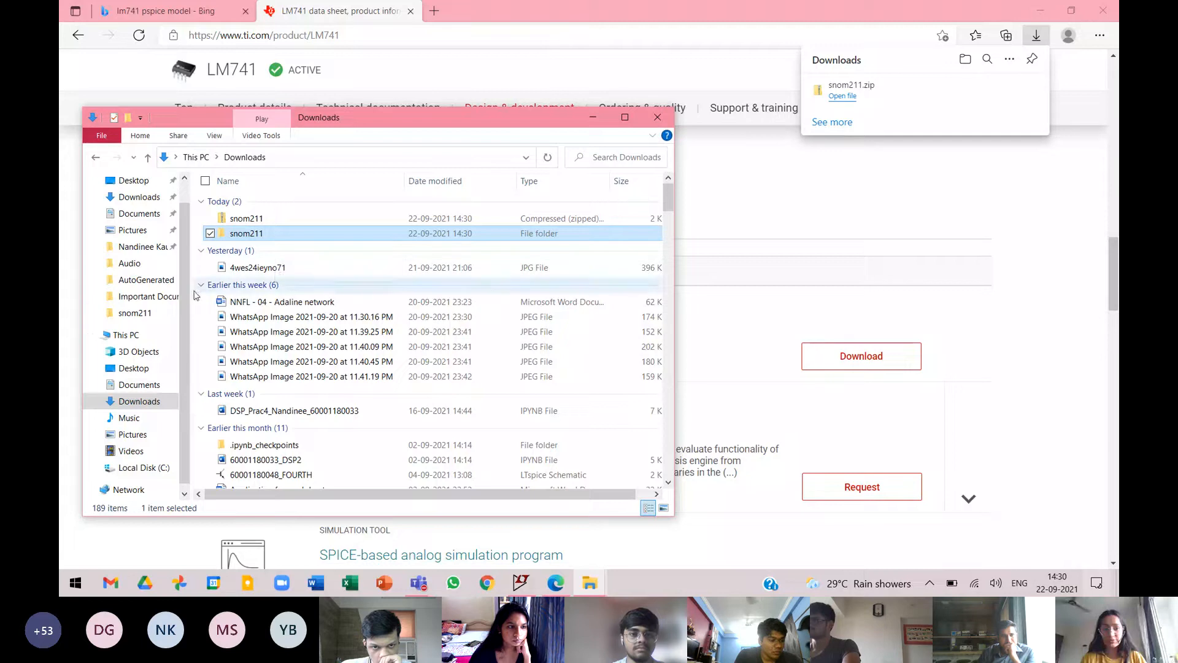
scroll(184, 269, "up", 2)
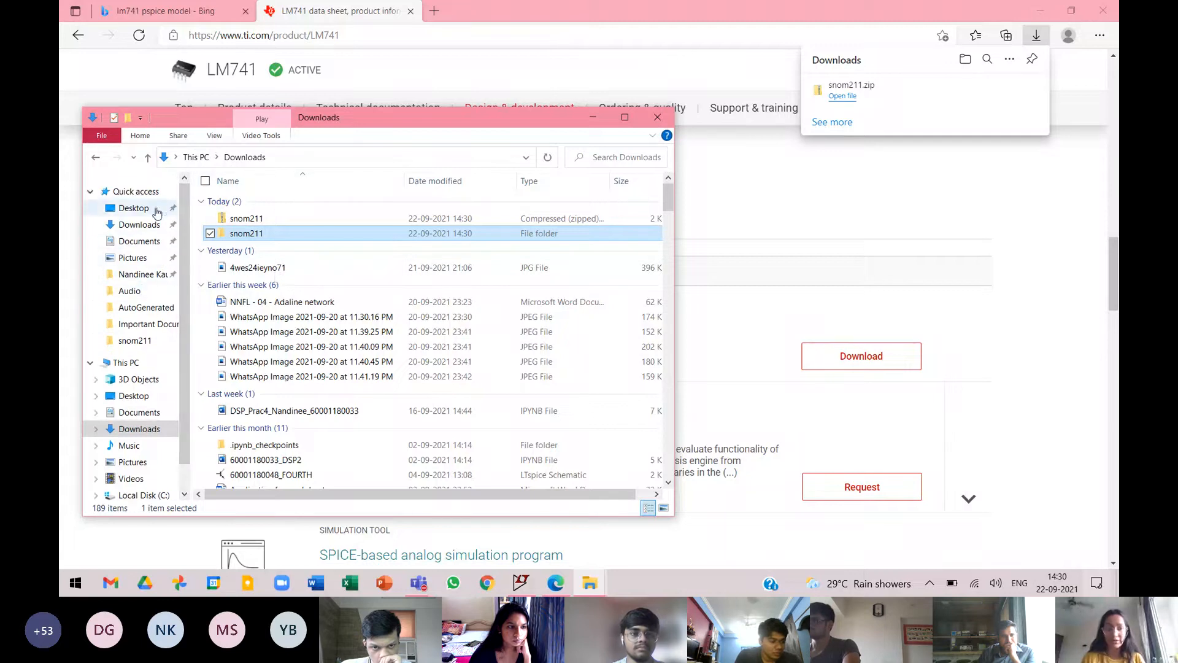
left_click(135, 209)
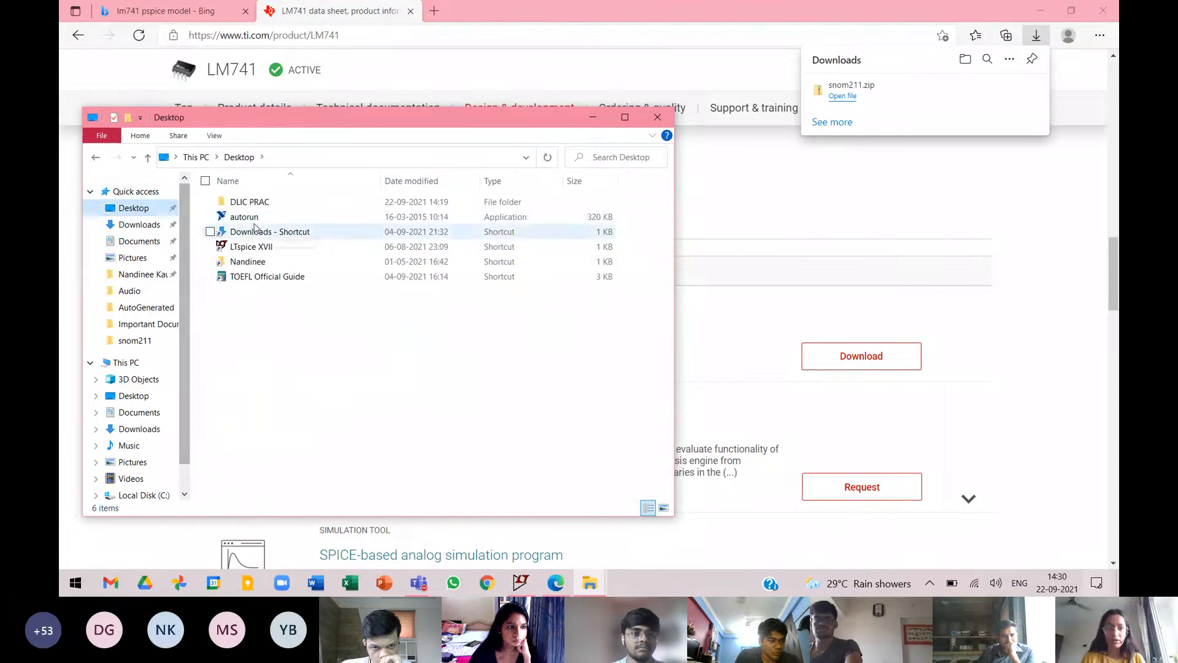
left_click(257, 206)
double_click(257, 206)
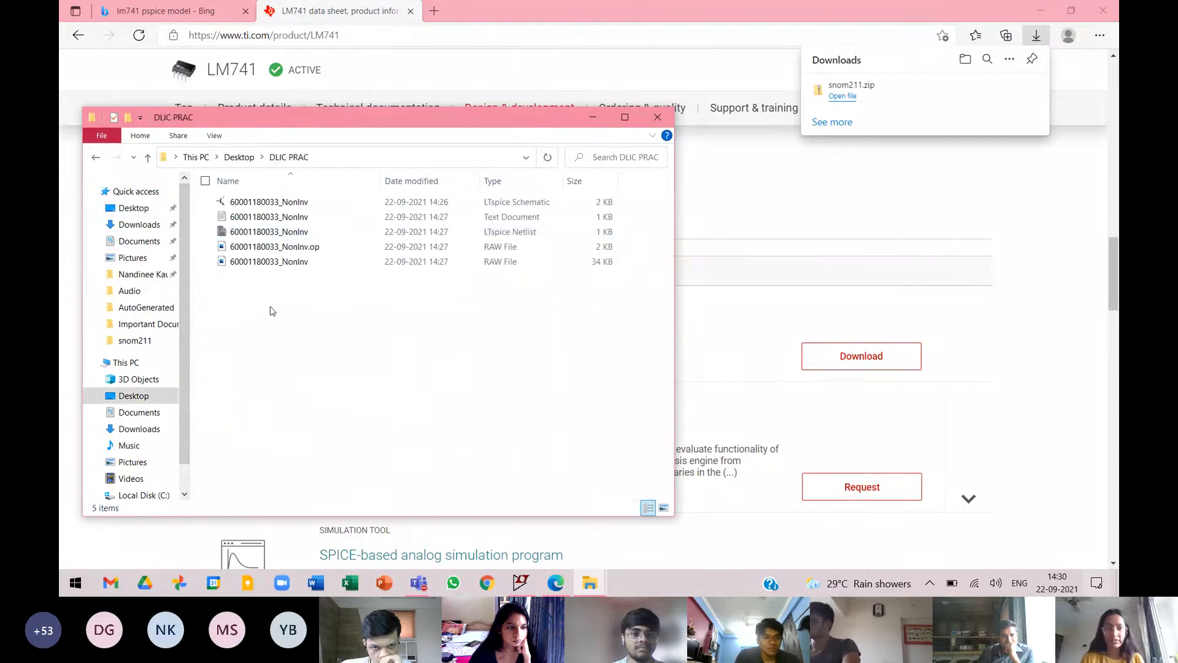
key("ctrl+v")
left_click(312, 332)
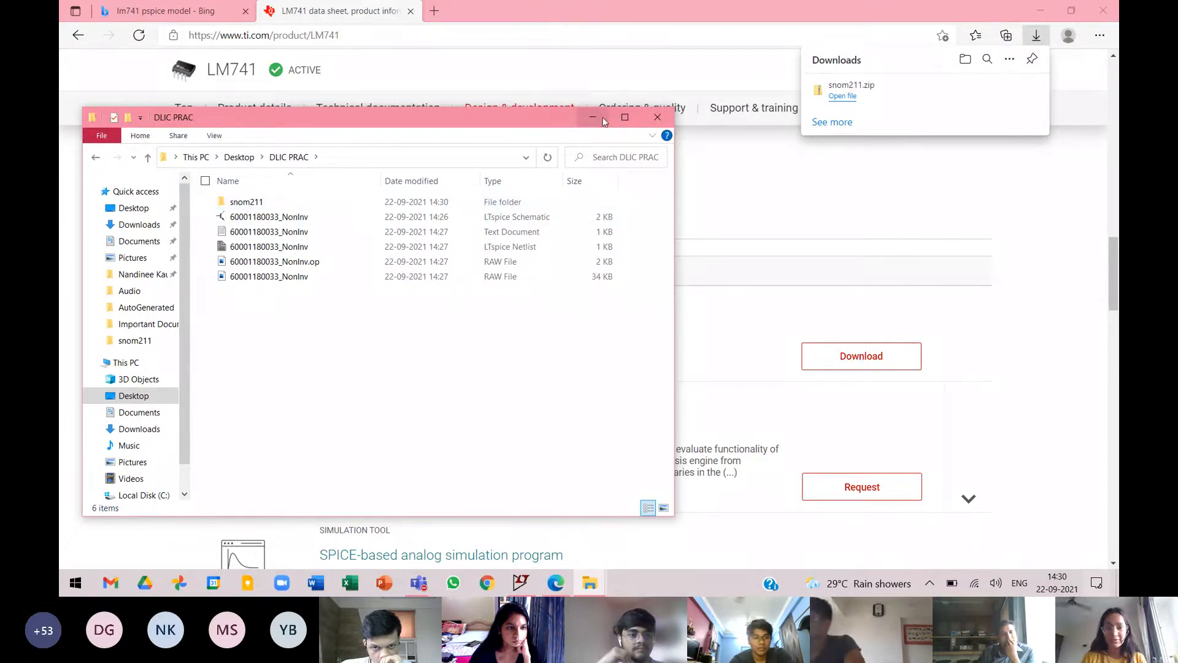
Open the LM741 file from the snom211 folder in WordPad and look through the model text down to the output stage.
double_click(285, 202)
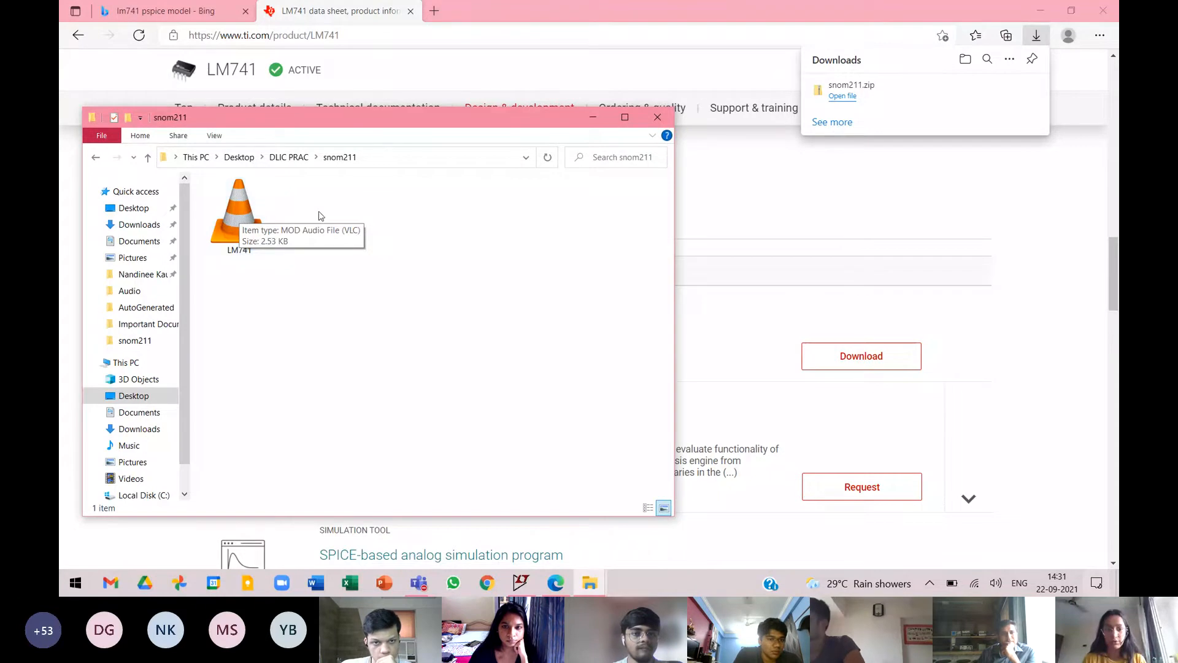
left_click(241, 225)
right_click(241, 226)
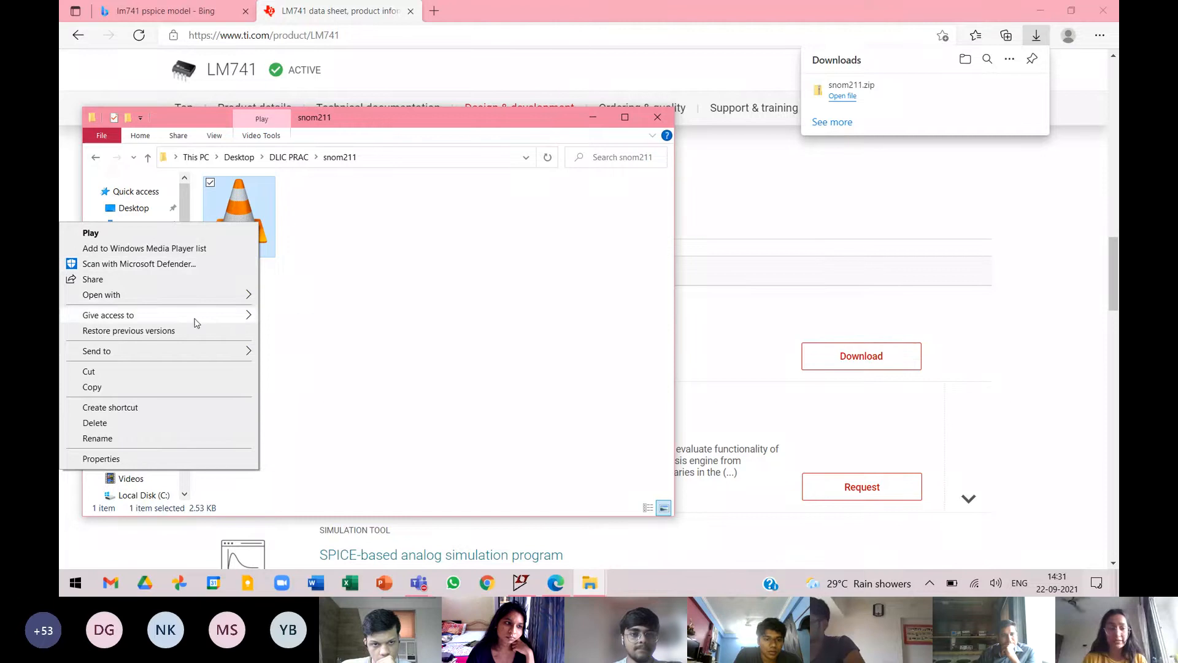
mouse_move(203, 301)
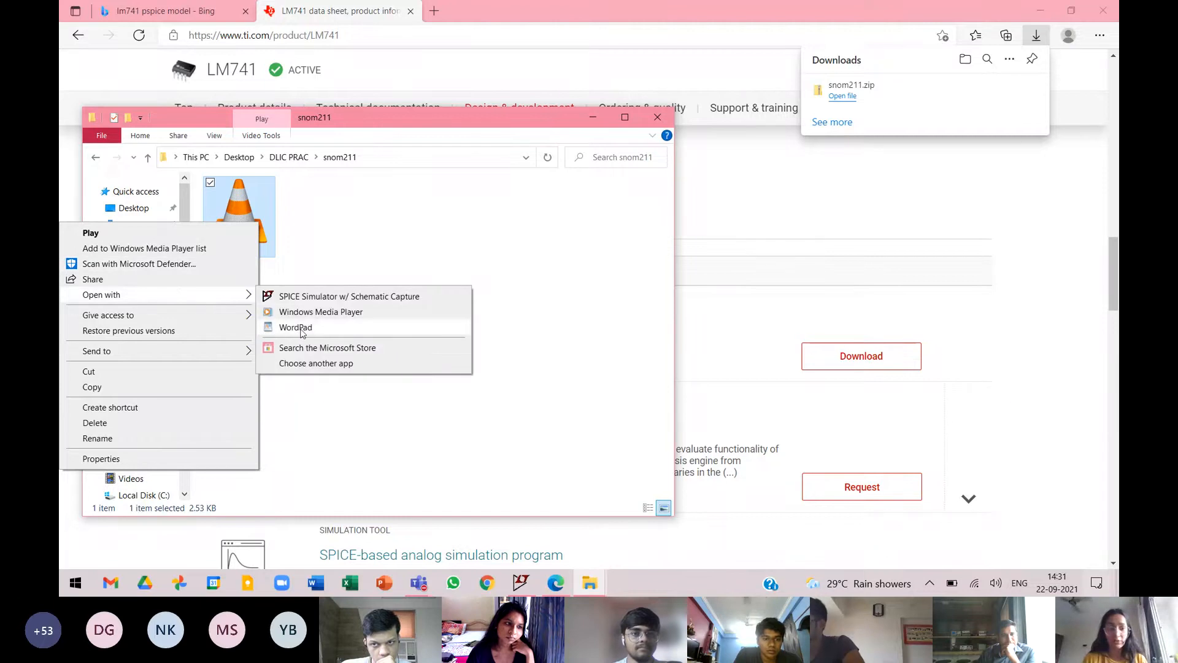
left_click(302, 332)
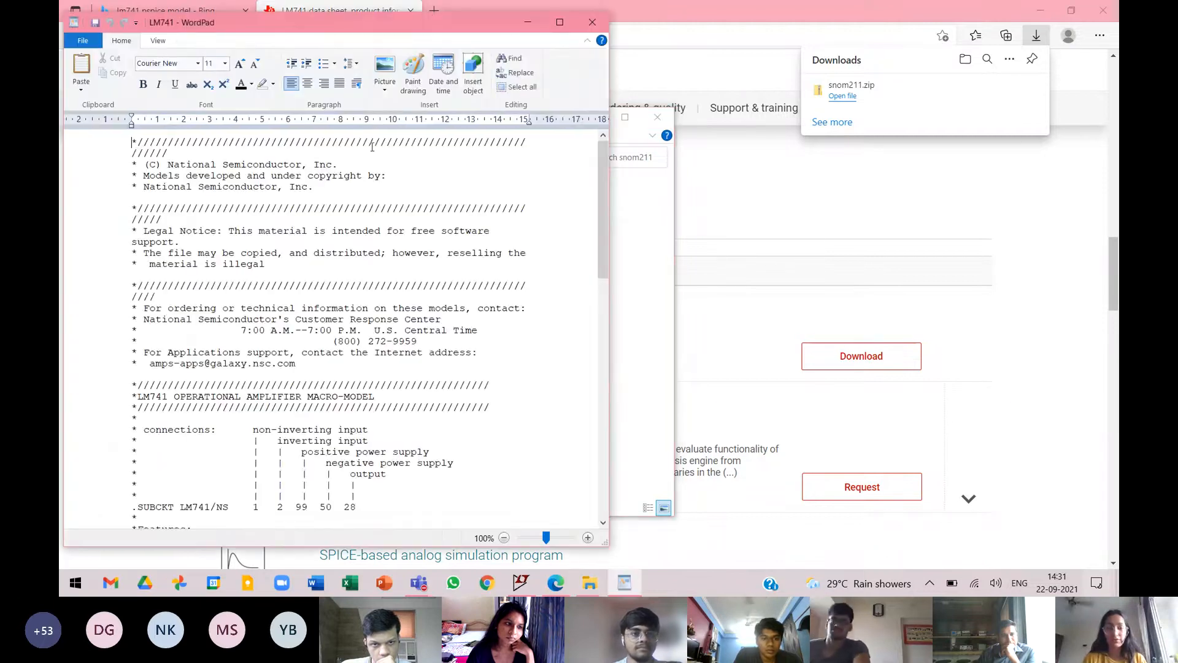
left_click_drag(401, 17, 518, 38)
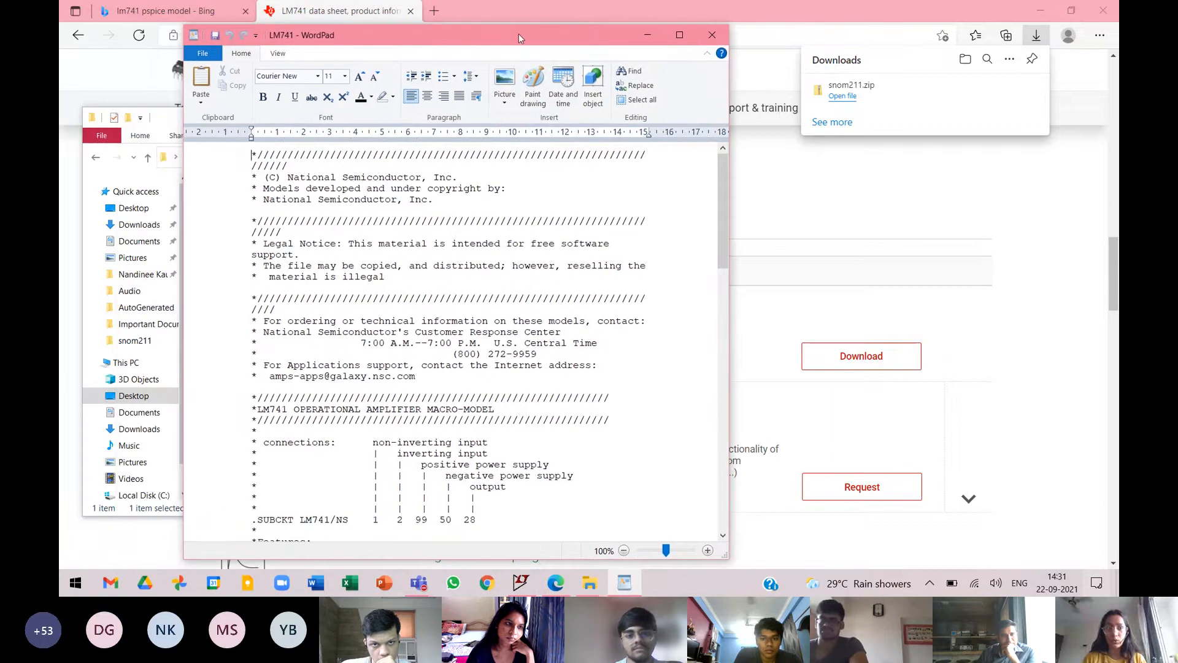
left_click_drag(724, 251, 699, 233)
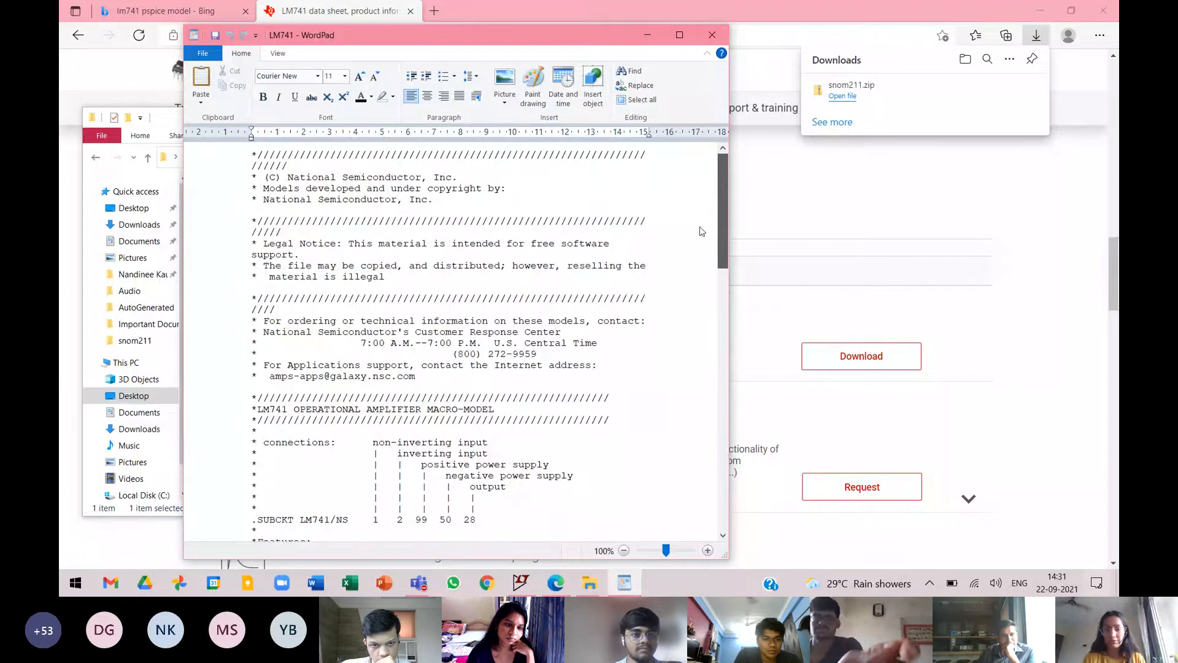
scroll(722, 246, "down", 4)
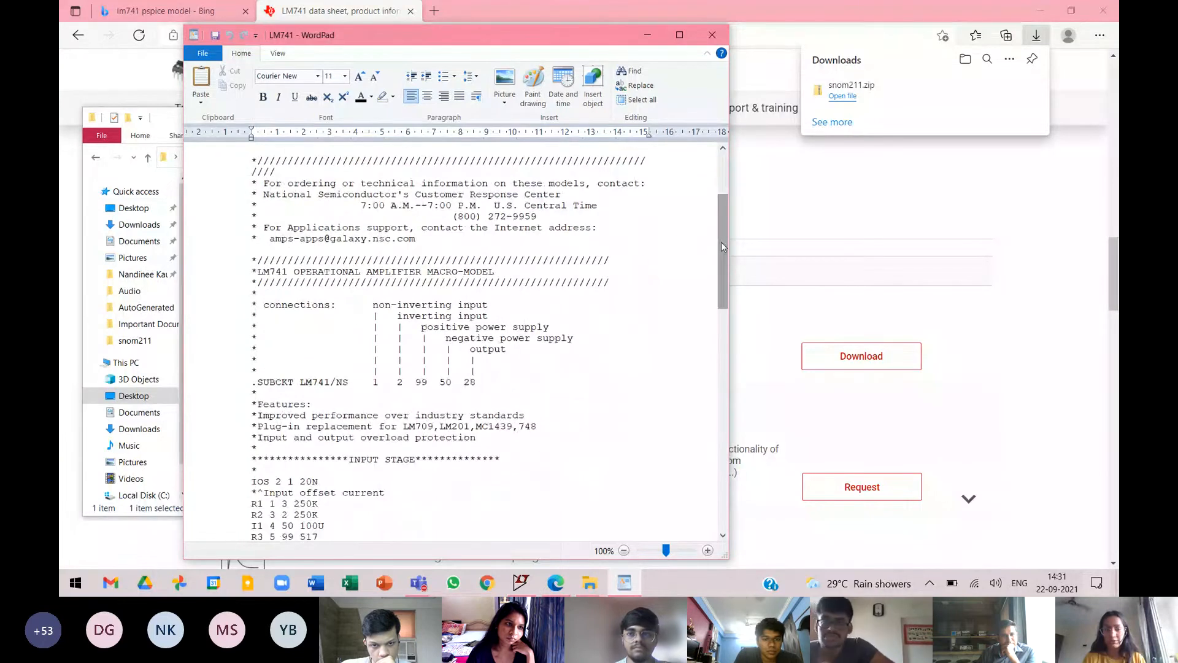
scroll(722, 246, "down", 20)
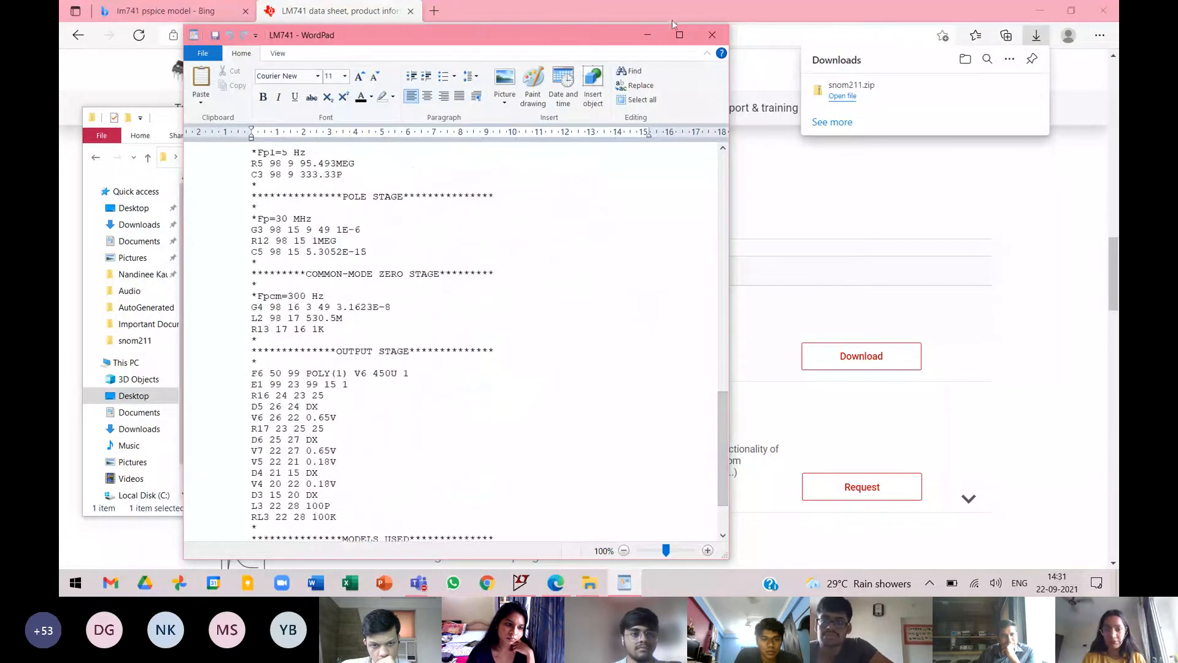
Switch to LTspice and open the LM741 model file from the snom211 folder inside DLIC PRAC, with all file types listed.
left_click(523, 584)
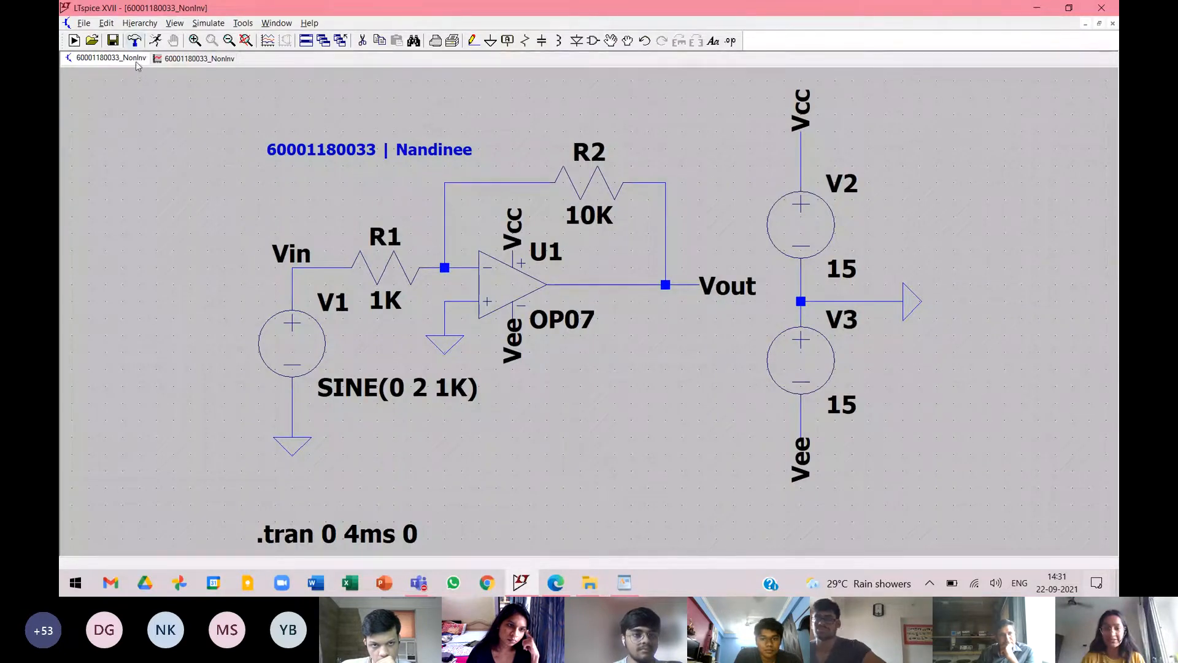
left_click(84, 24)
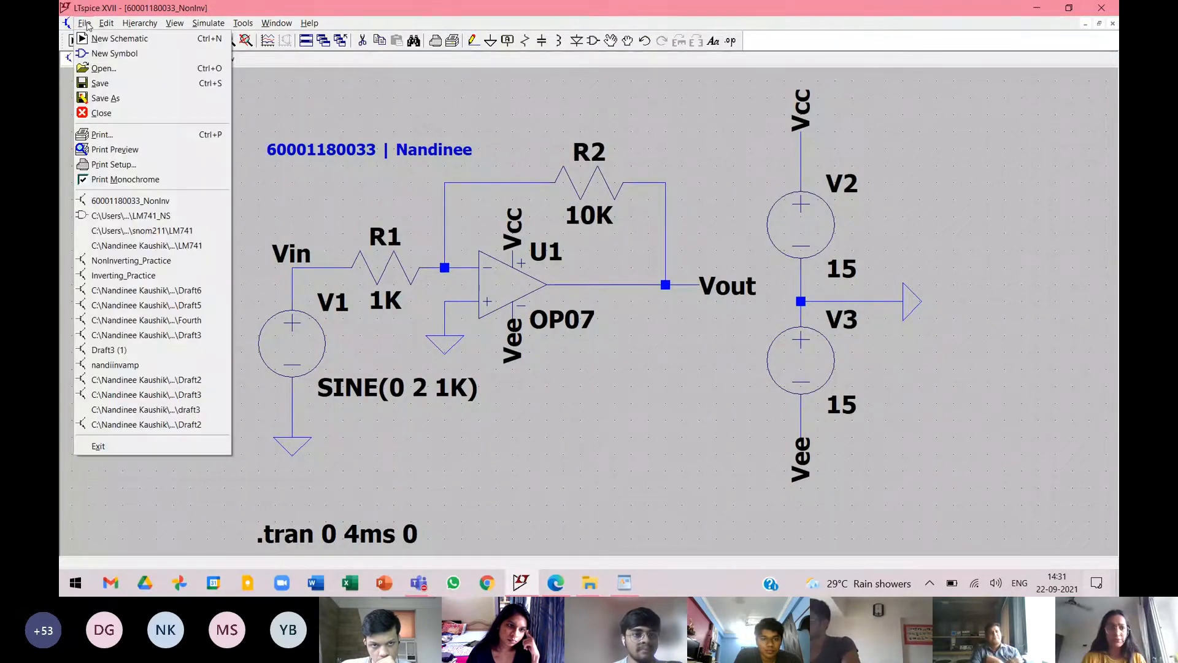
left_click(98, 69)
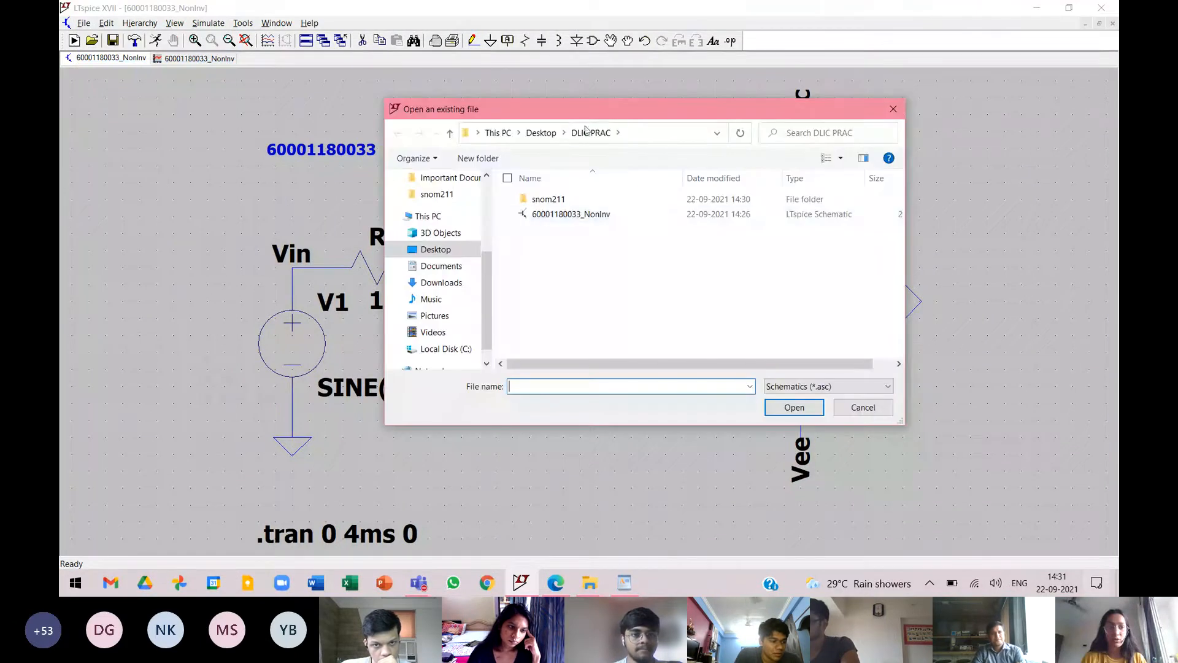
left_click(559, 201)
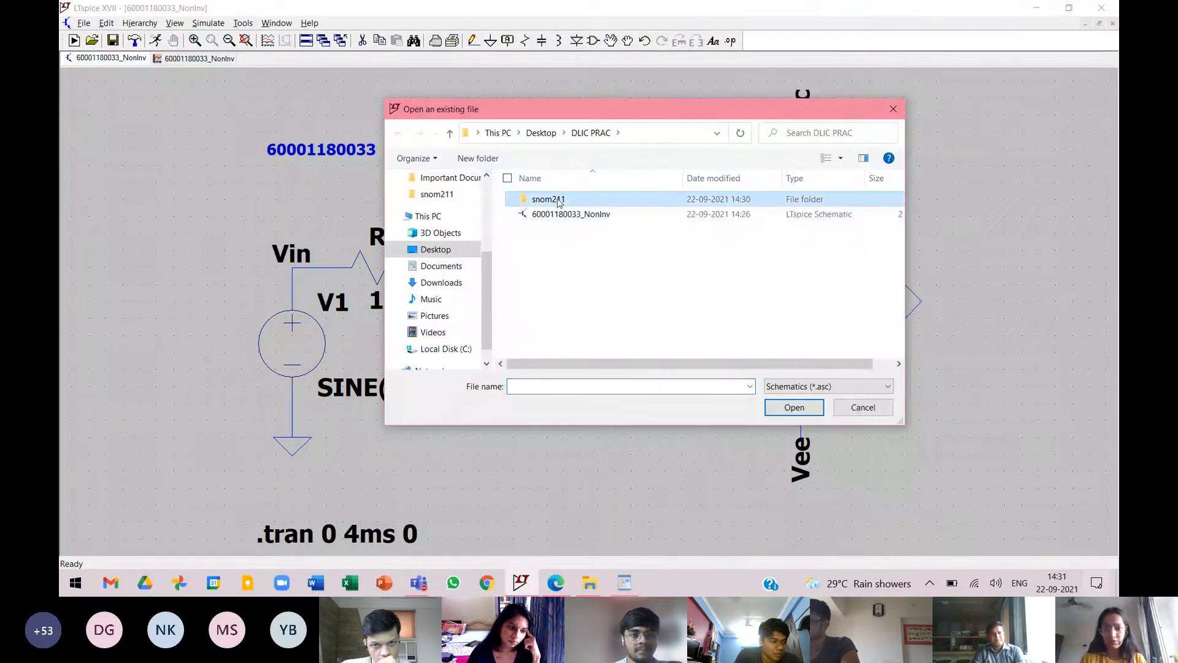
left_click(559, 202)
left_click(628, 199)
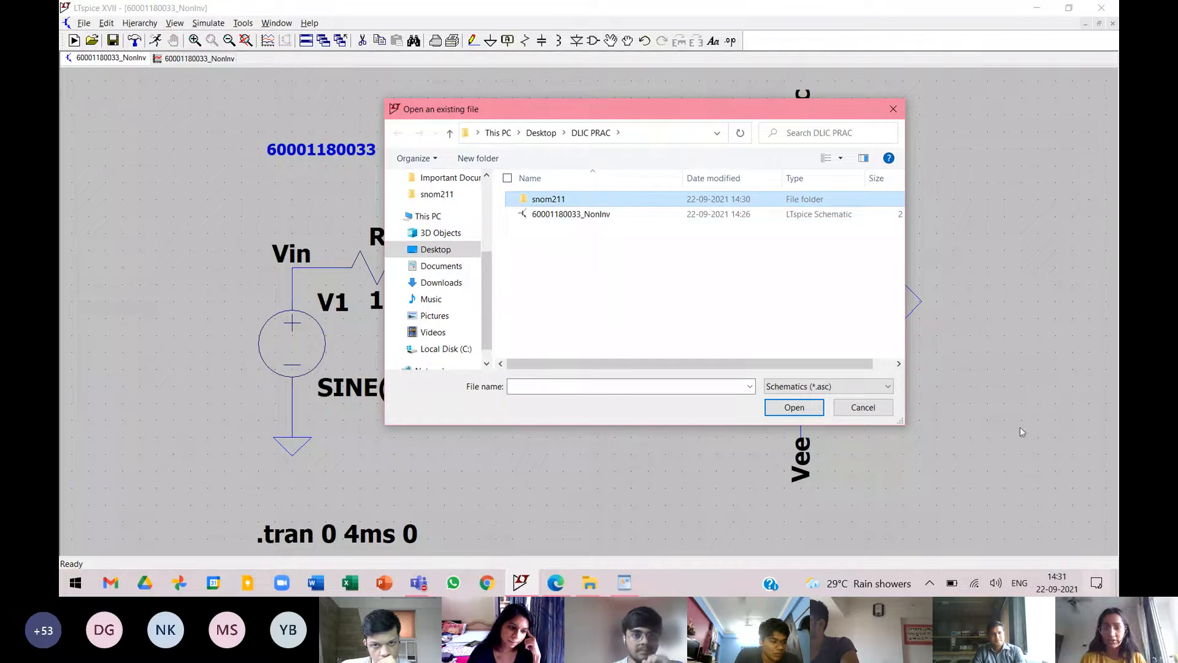
left_click(833, 387)
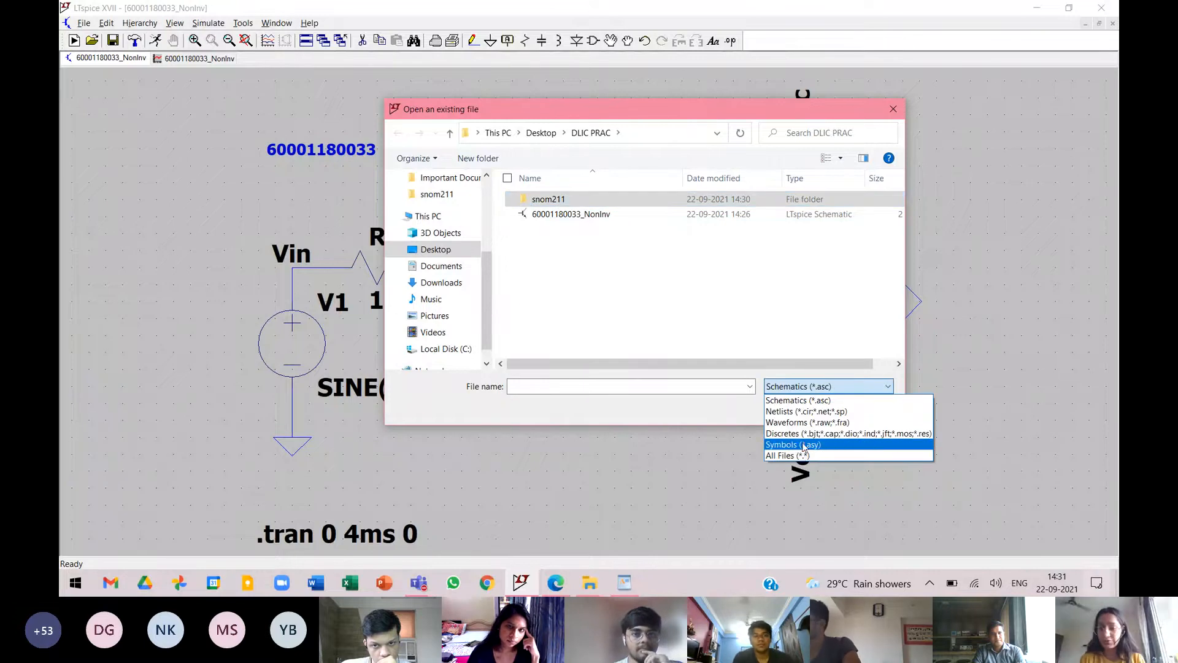
left_click(799, 455)
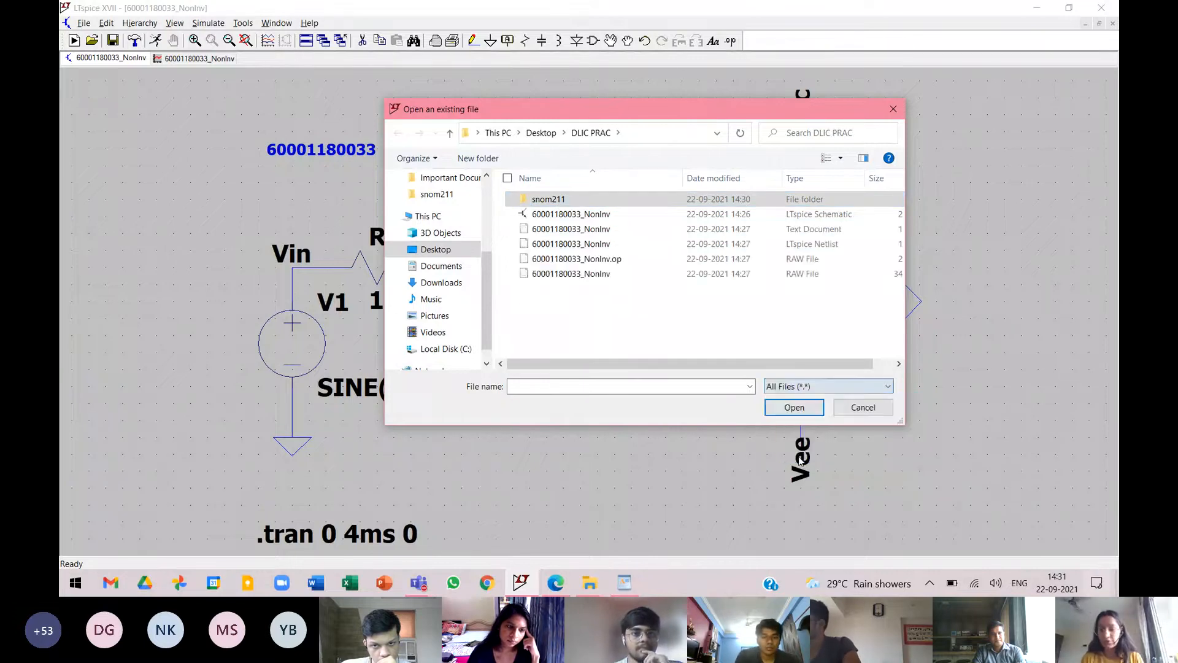
left_click(561, 199)
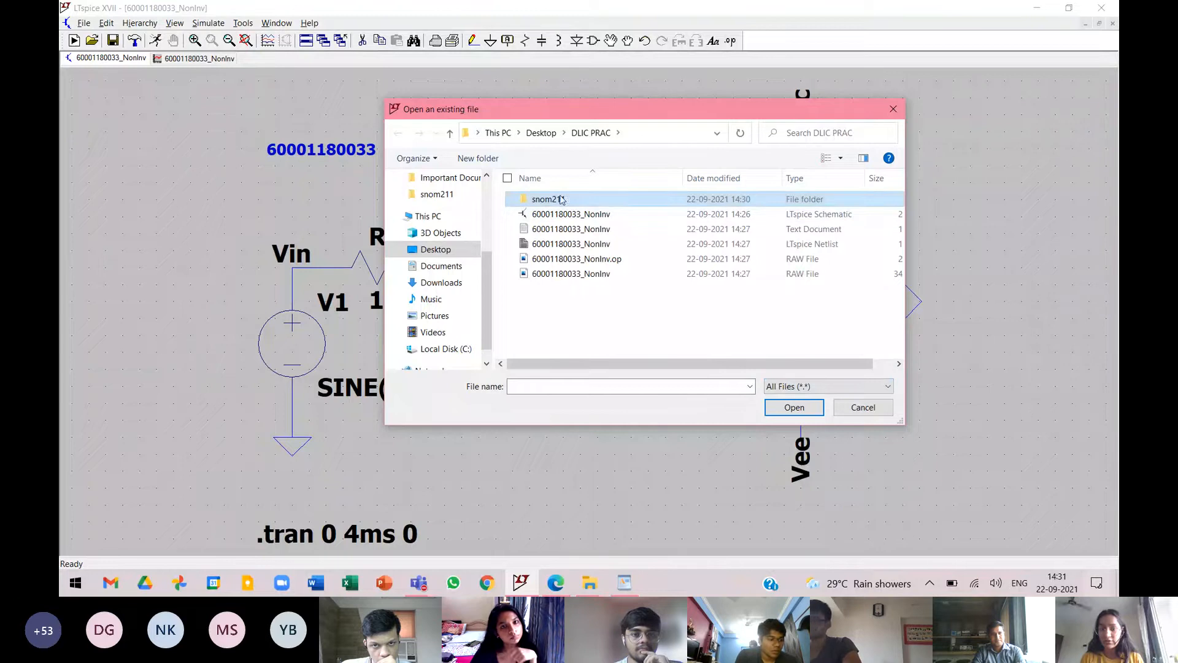
double_click(561, 199)
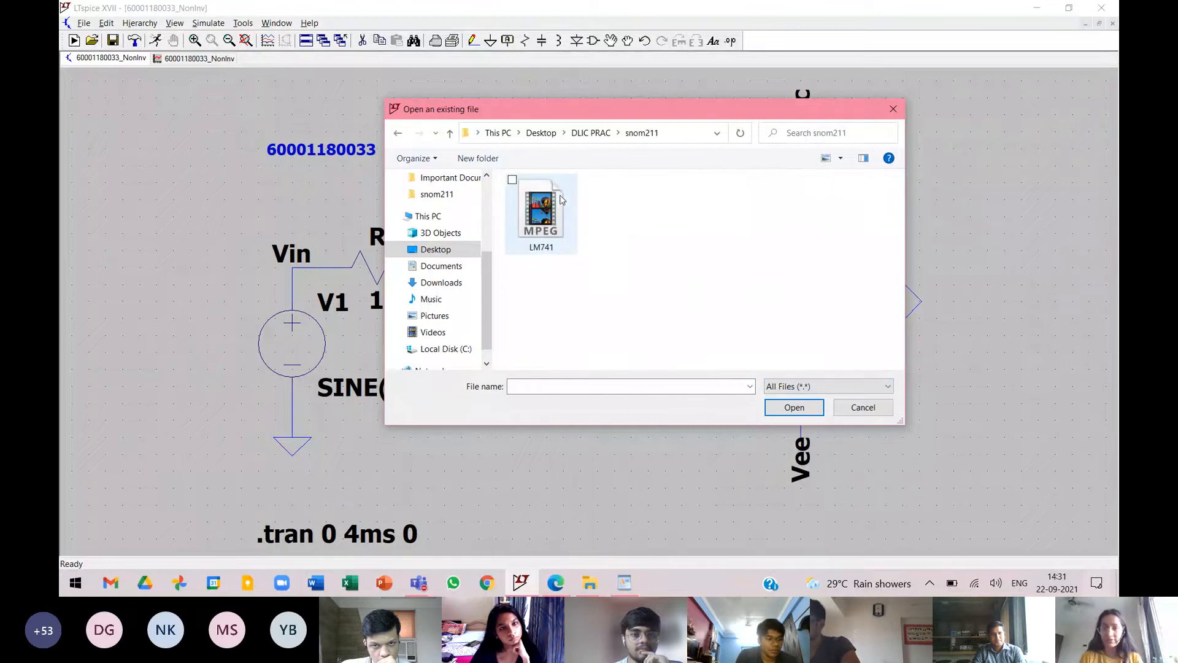
left_click(542, 233)
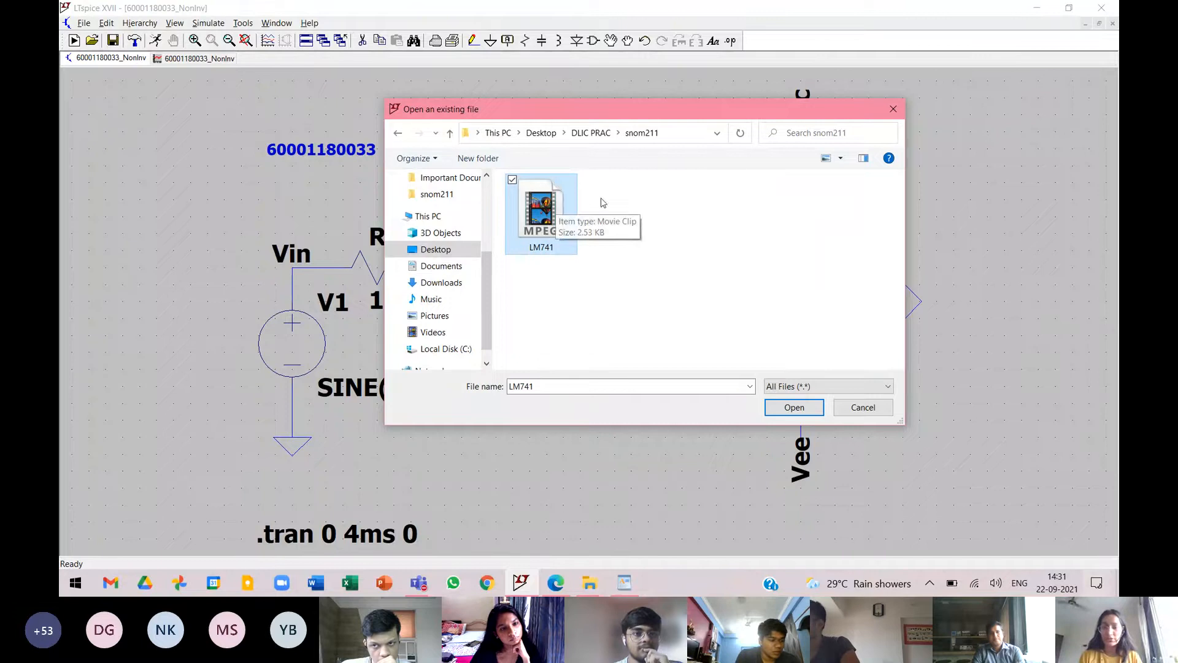
left_click(791, 407)
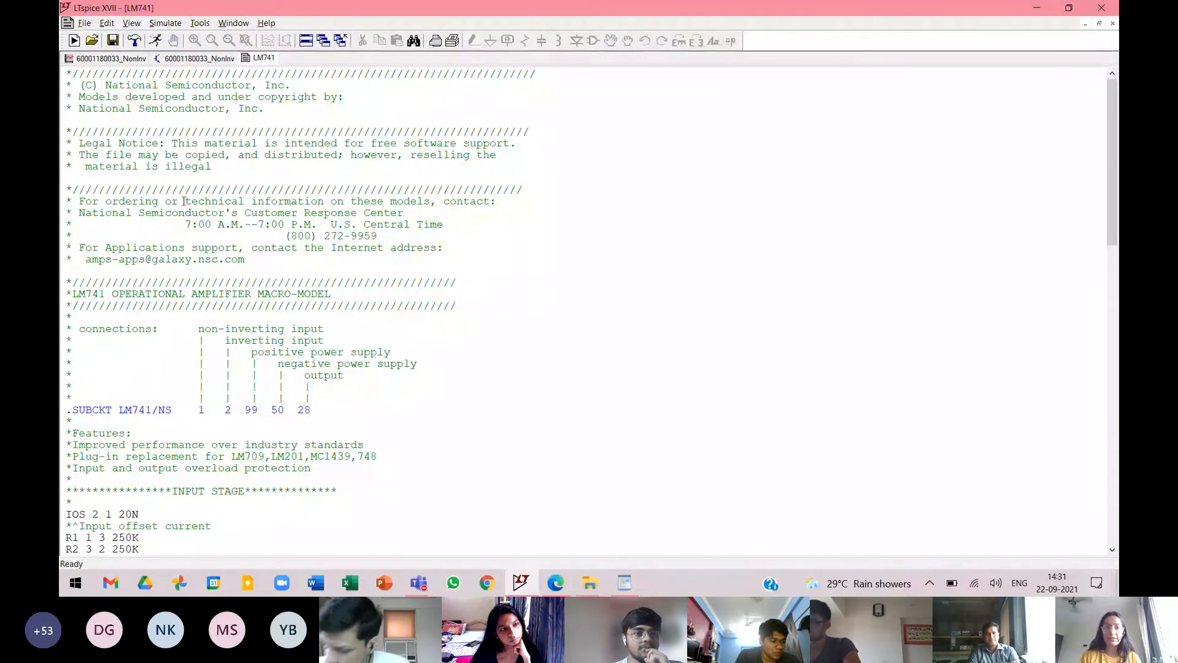
Review the LM741 netlist and create a symbol from its .SUBCKT LM741/NS line, overwriting the existing LM741_NS.asy.
scroll(387, 320, "down", 4)
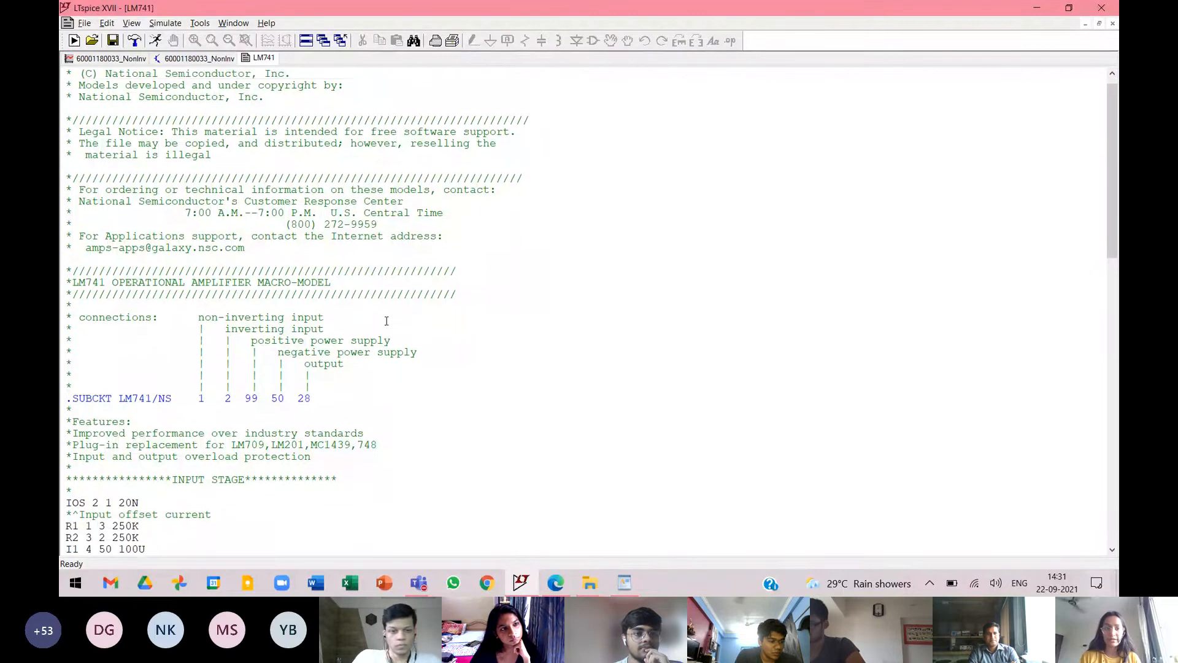
scroll(387, 320, "down", 10)
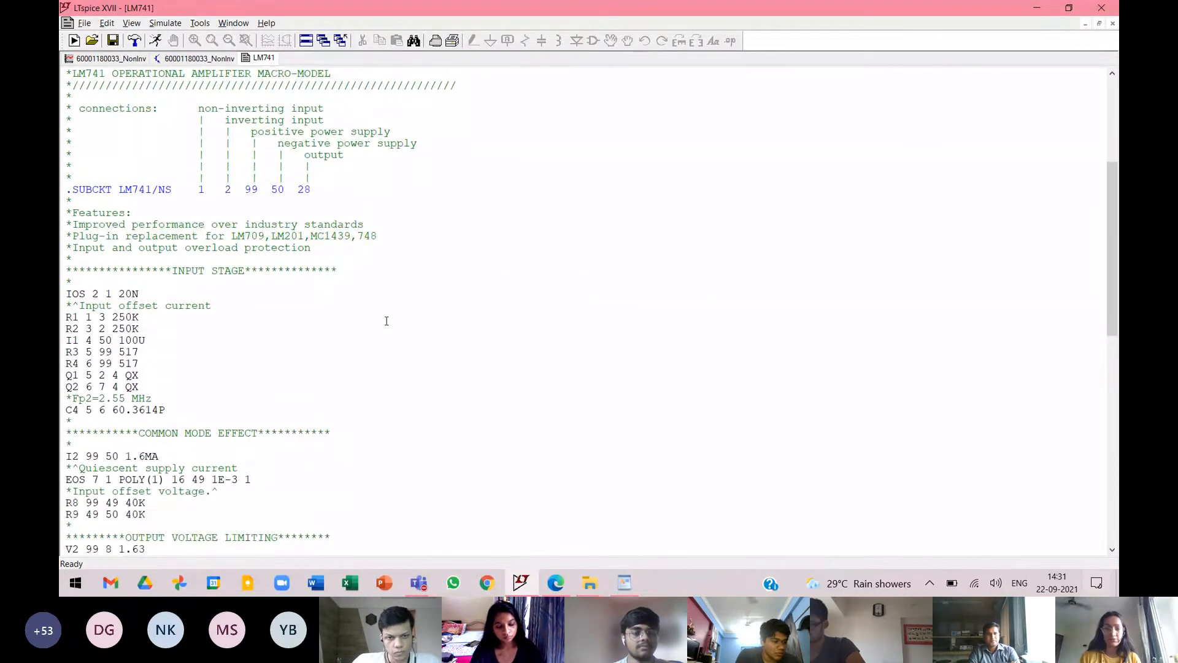
scroll(386, 320, "down", 3)
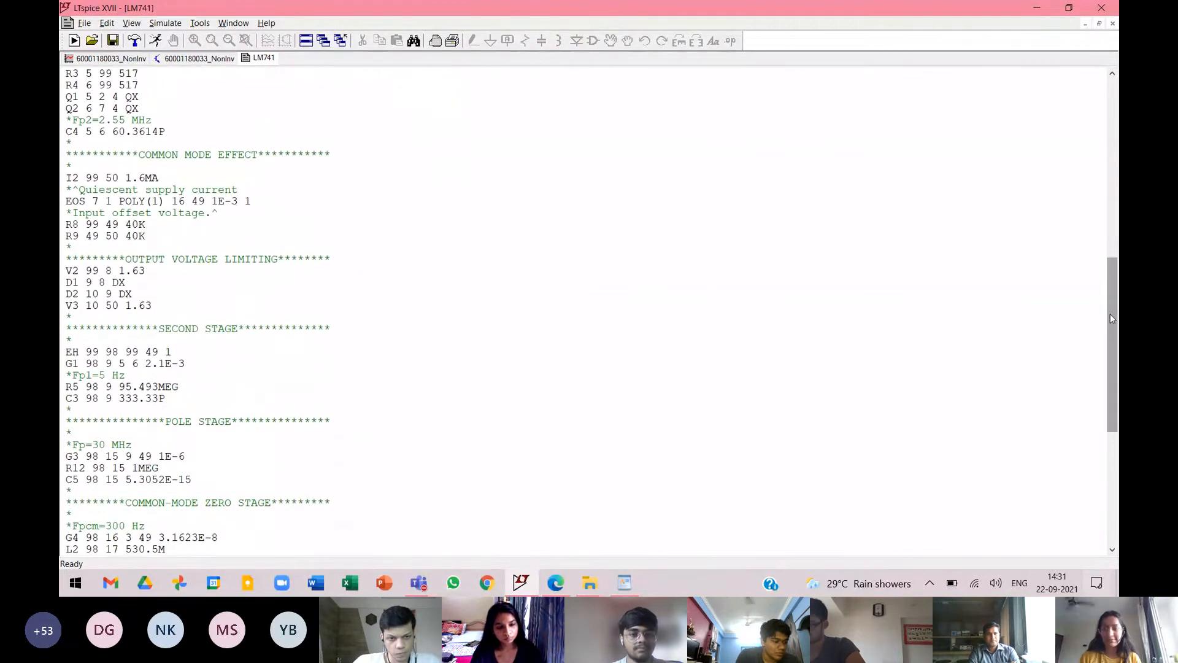
left_click_drag(1112, 317, 1118, 130)
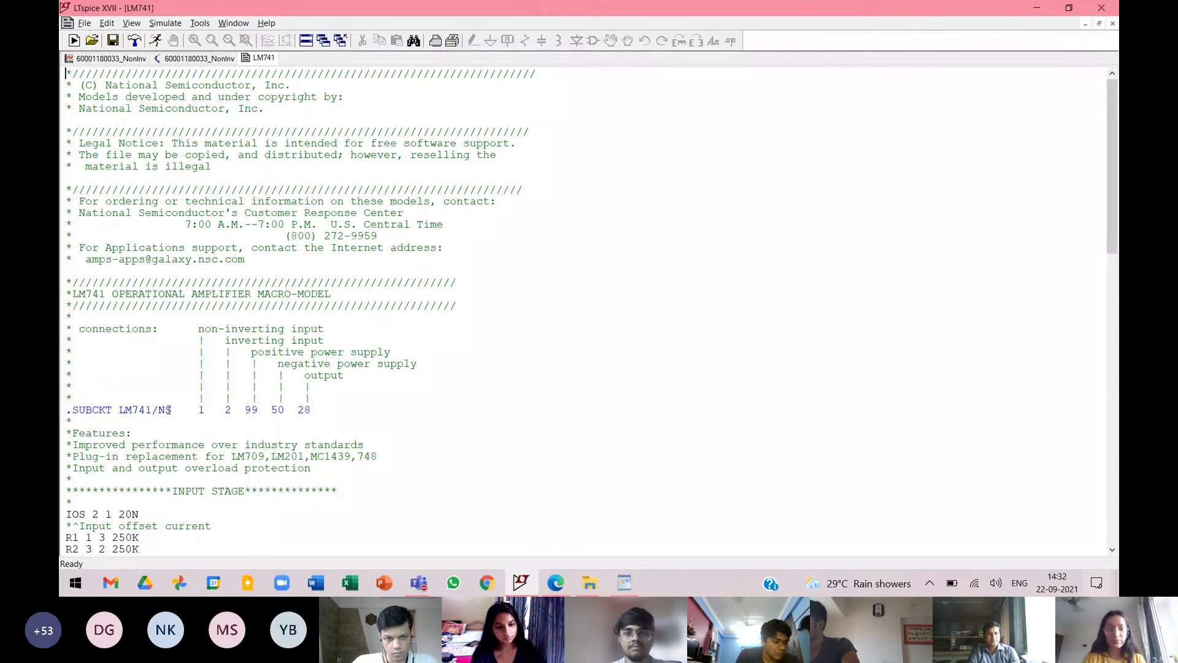
left_click_drag(77, 408, 156, 397)
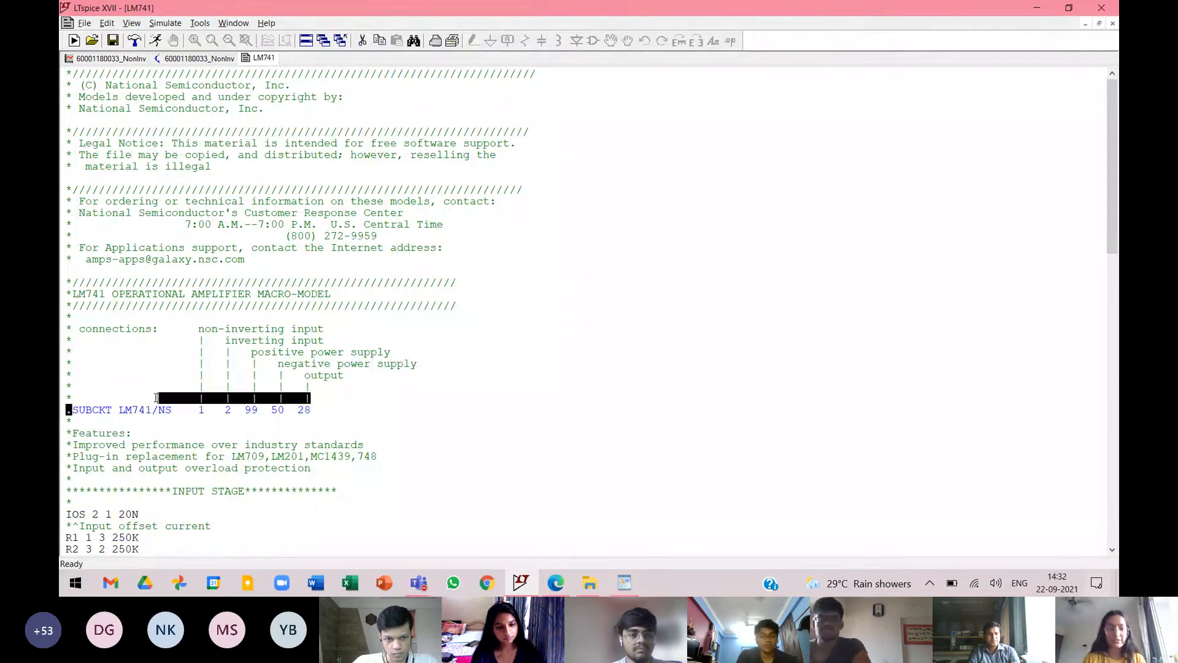
left_click(378, 421)
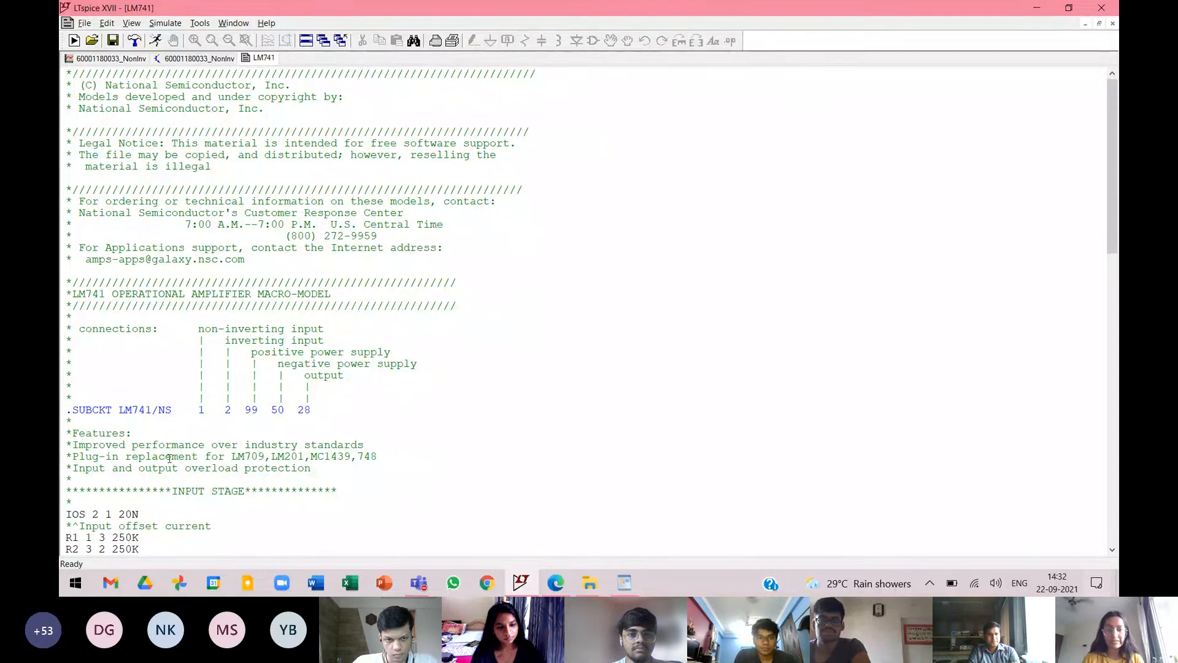
right_click(129, 409)
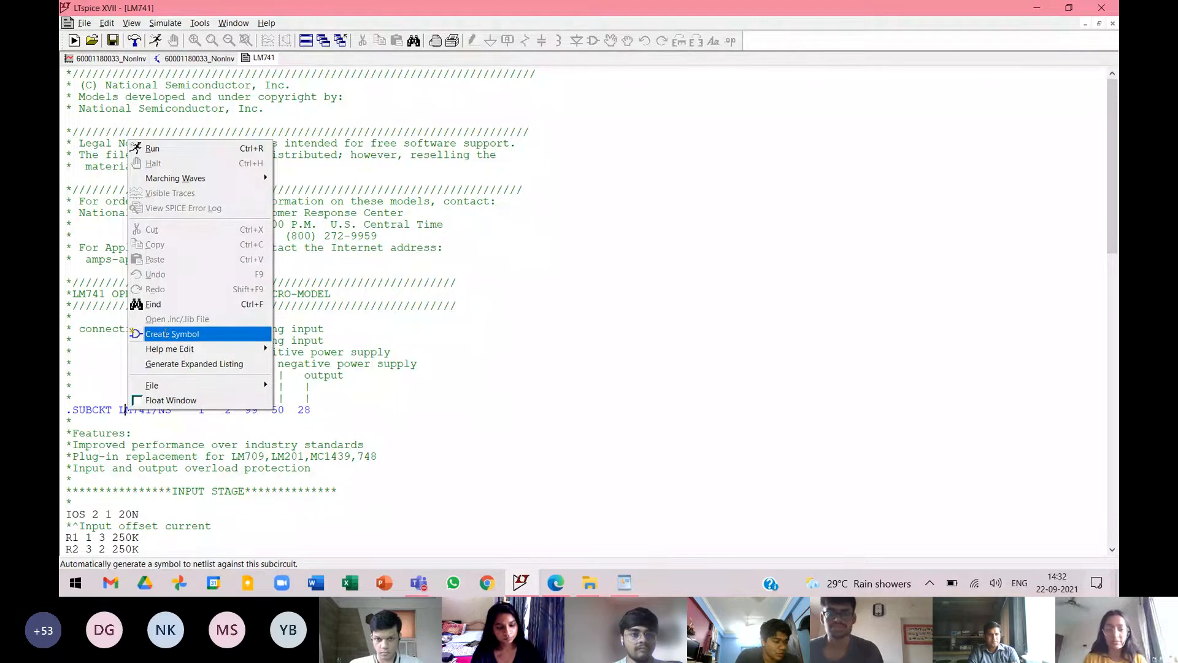
left_click(167, 333)
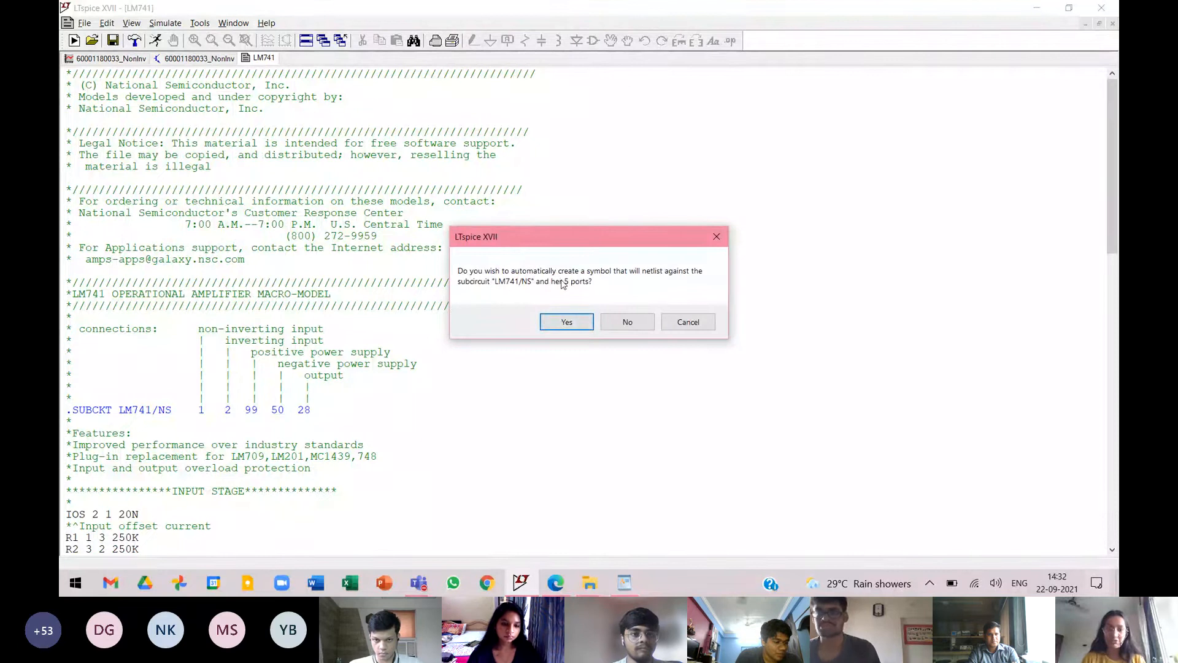
left_click(566, 322)
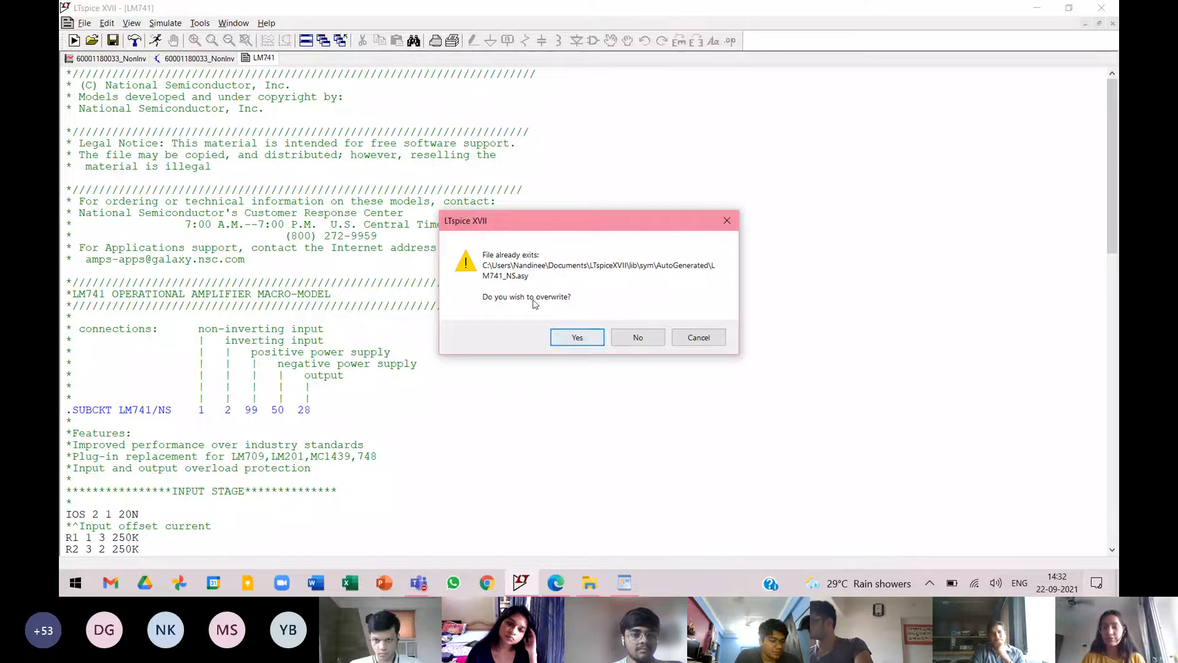
left_click(572, 339)
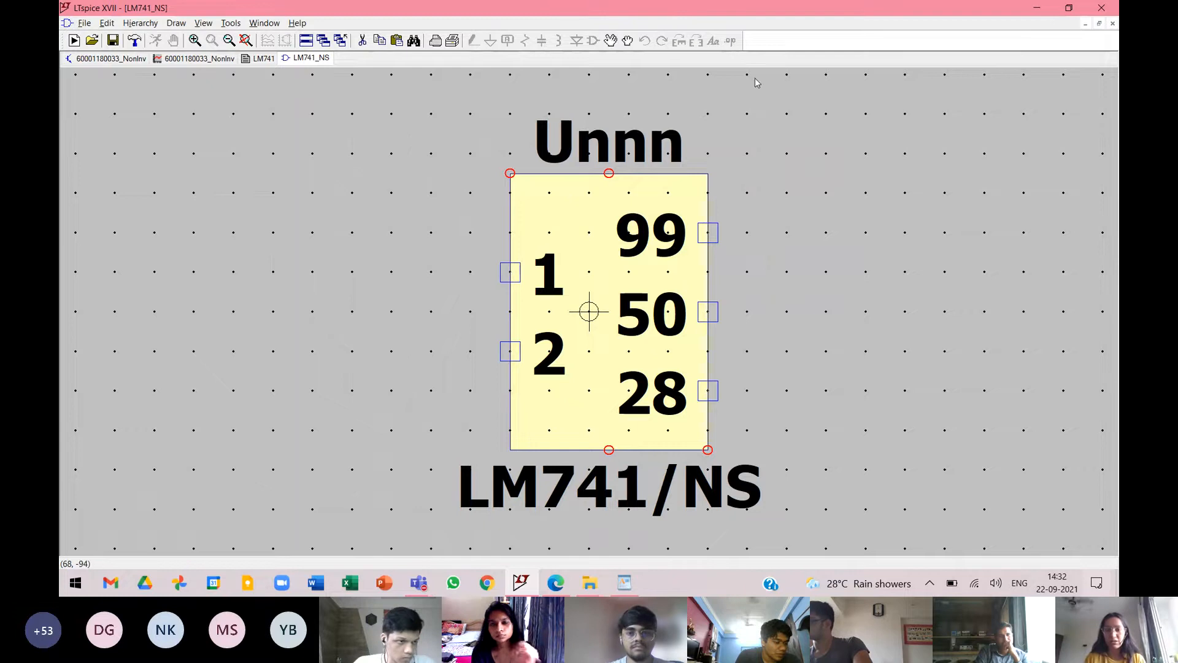
Close the LM741_NS symbol and the LM741 model file, returning to the amplifier schematic.
left_click(180, 59)
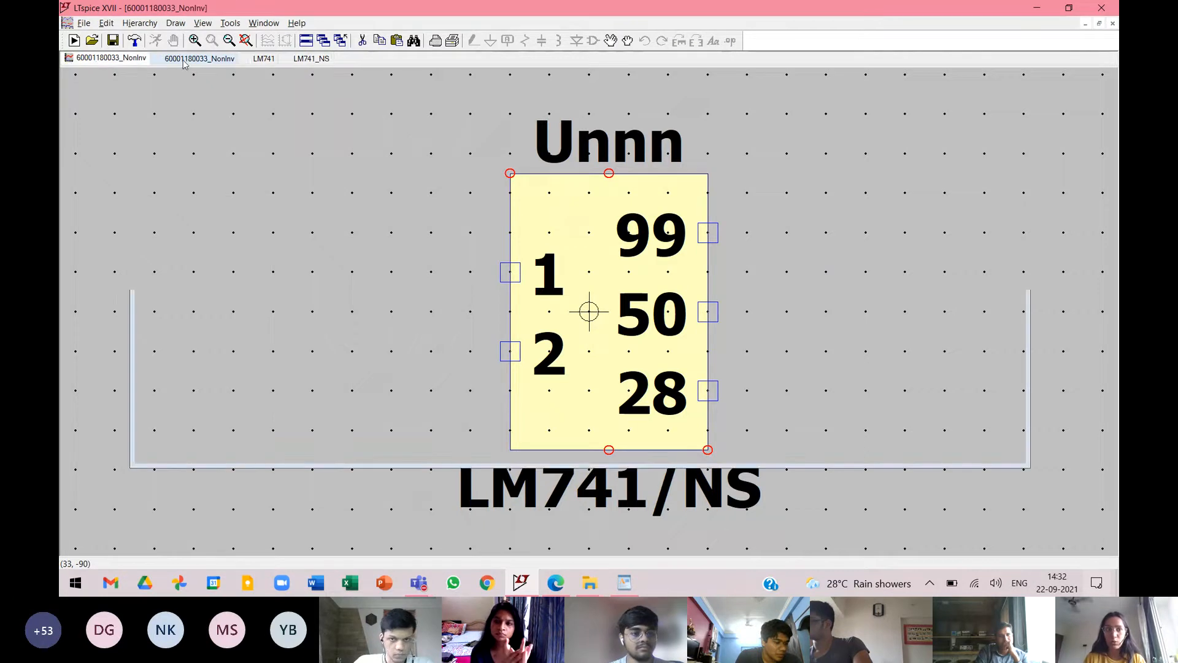
left_click(122, 59)
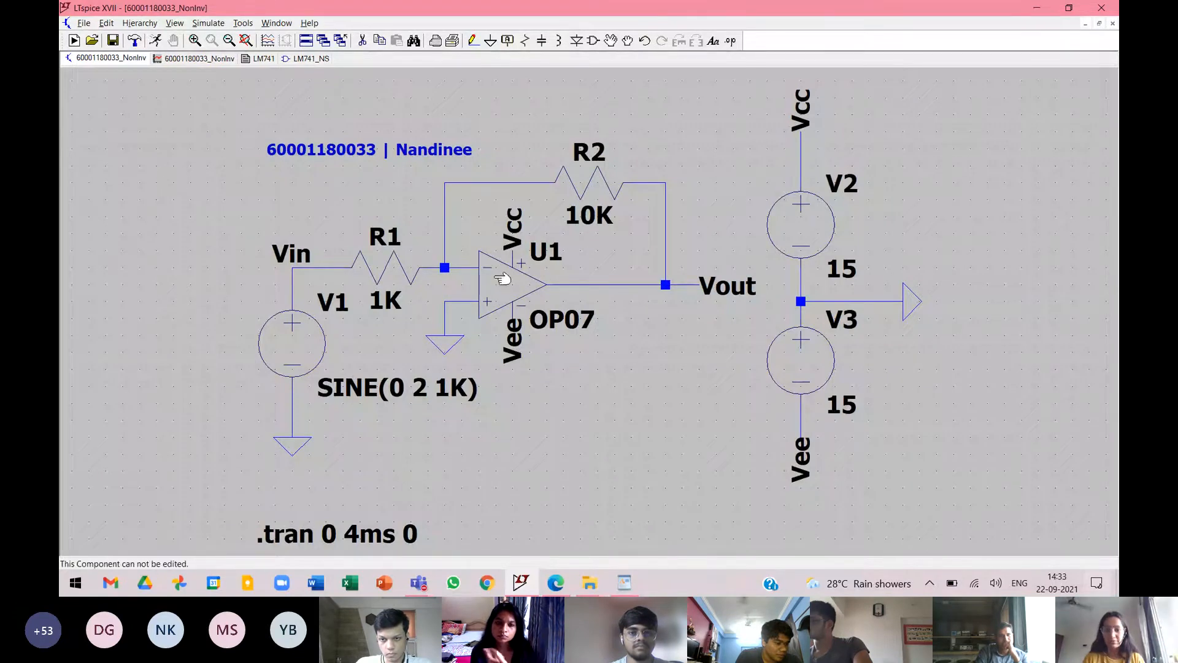
left_click(314, 59)
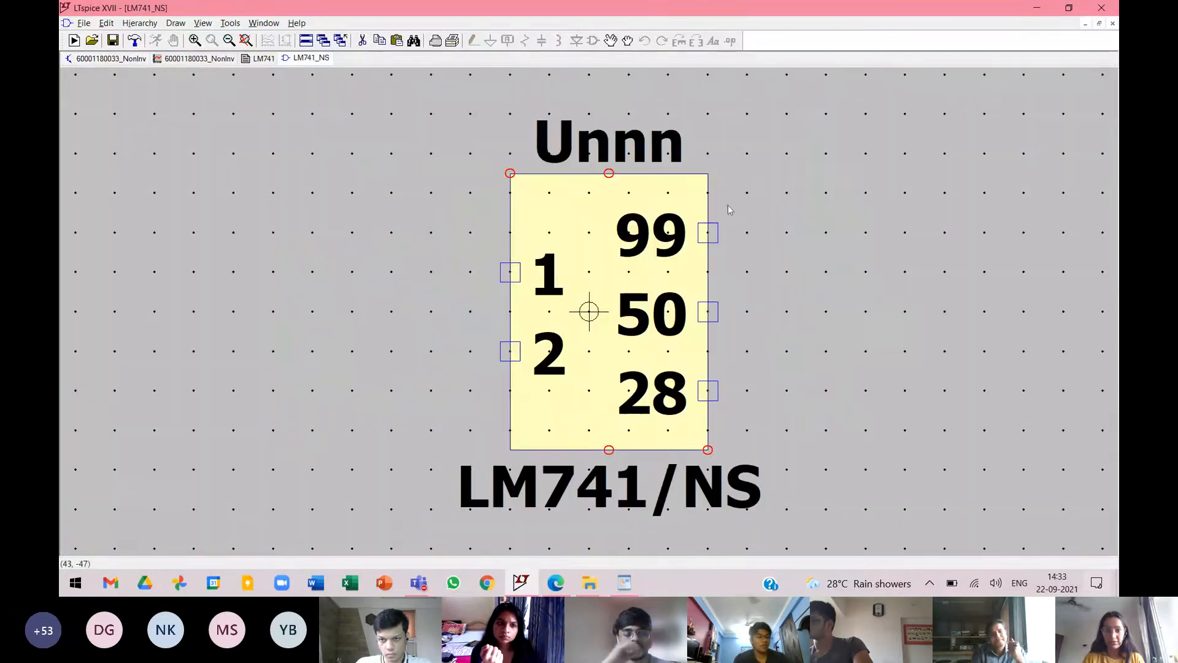
left_click(1112, 23)
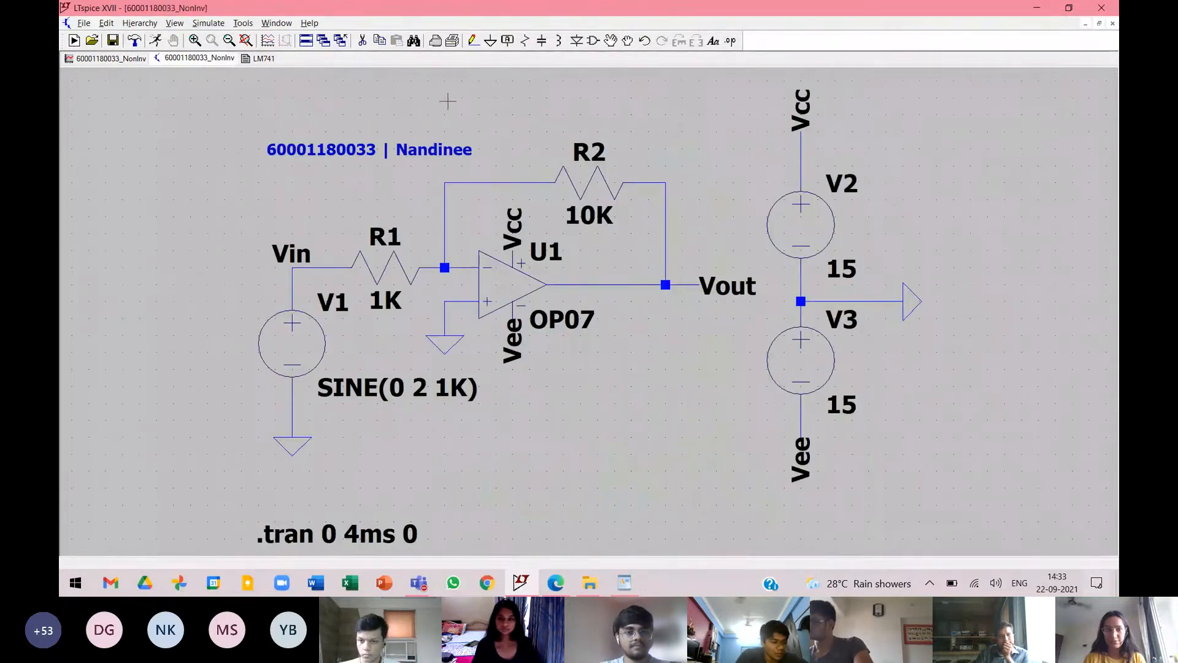
left_click(261, 58)
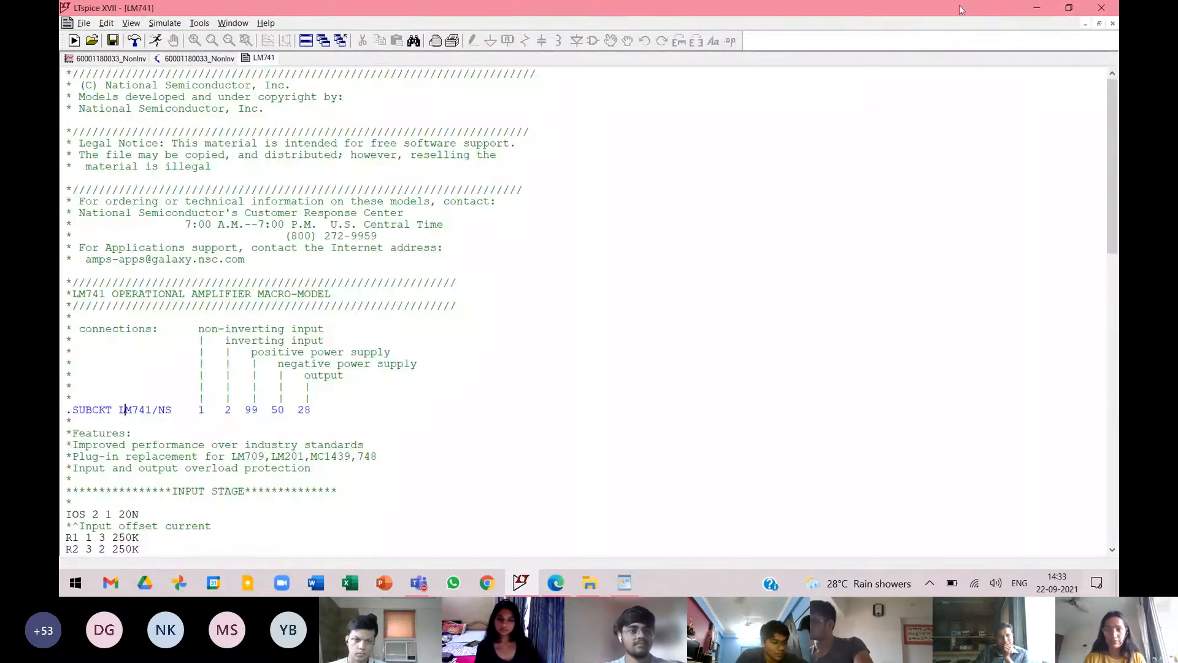
left_click(1112, 22)
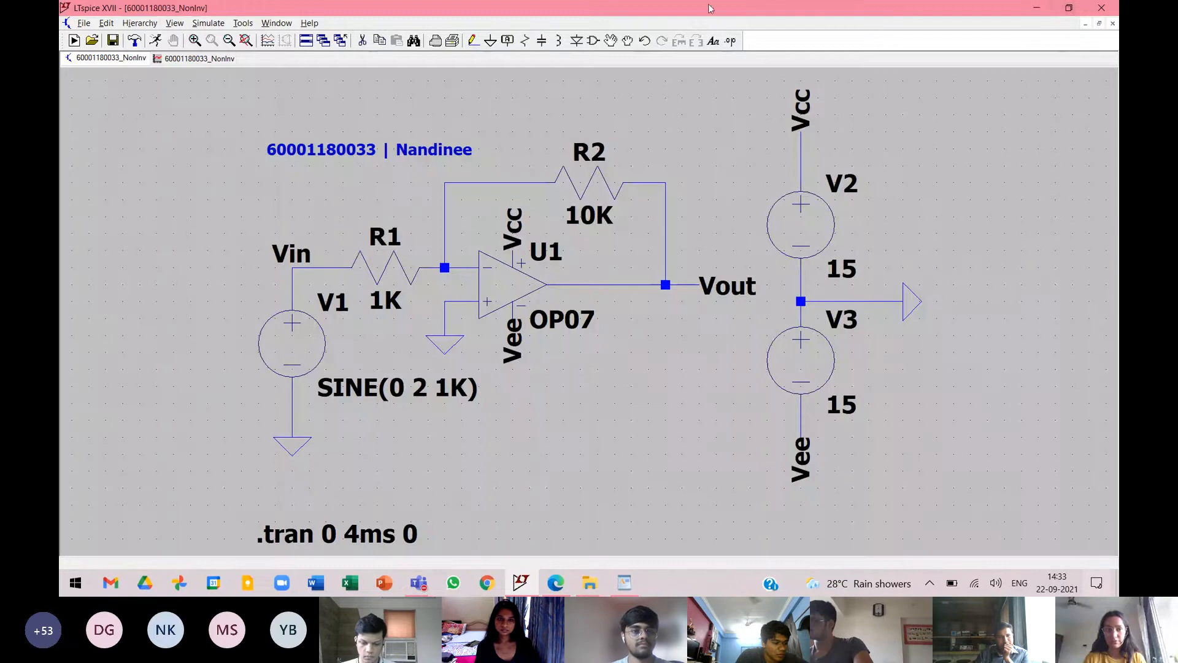
Close LTspice, switch to the snom211 folder window in File Explorer and maximize it.
left_click(1111, 7)
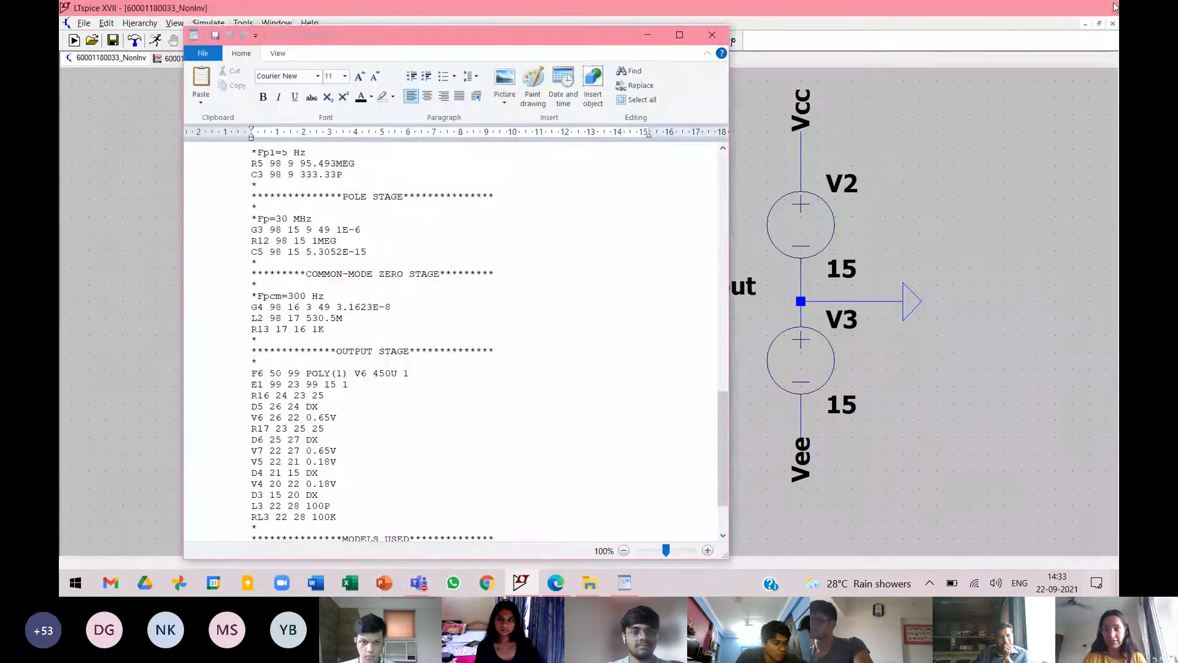
left_click(680, 11)
mouse_move(563, 588)
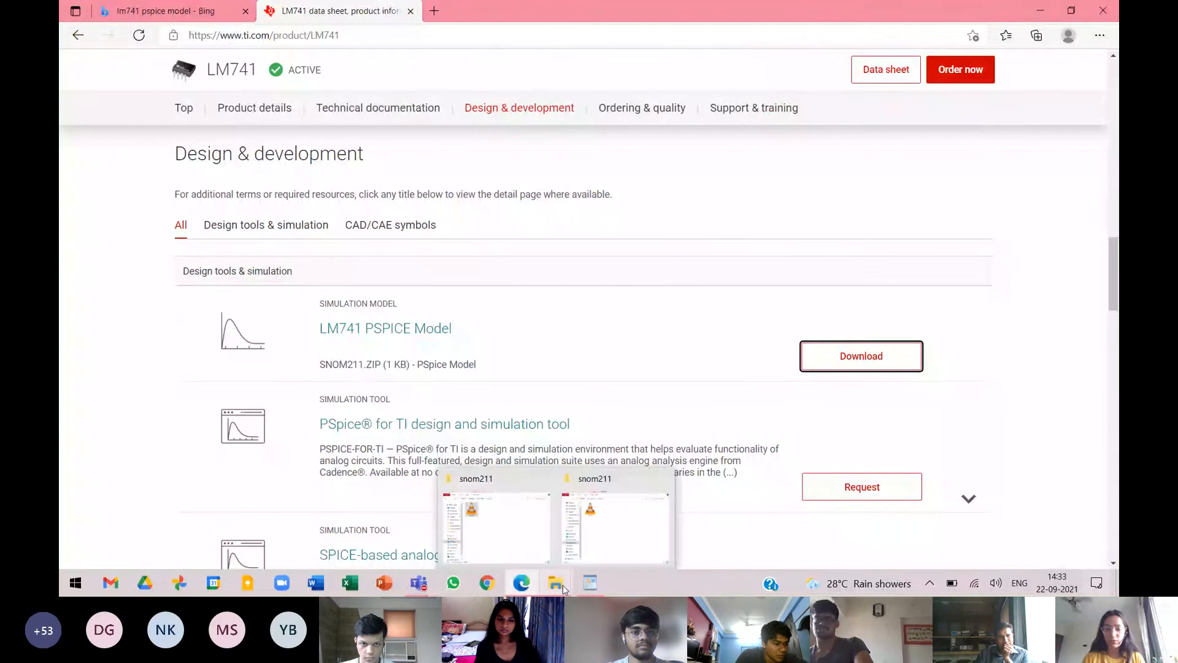
left_click(485, 527)
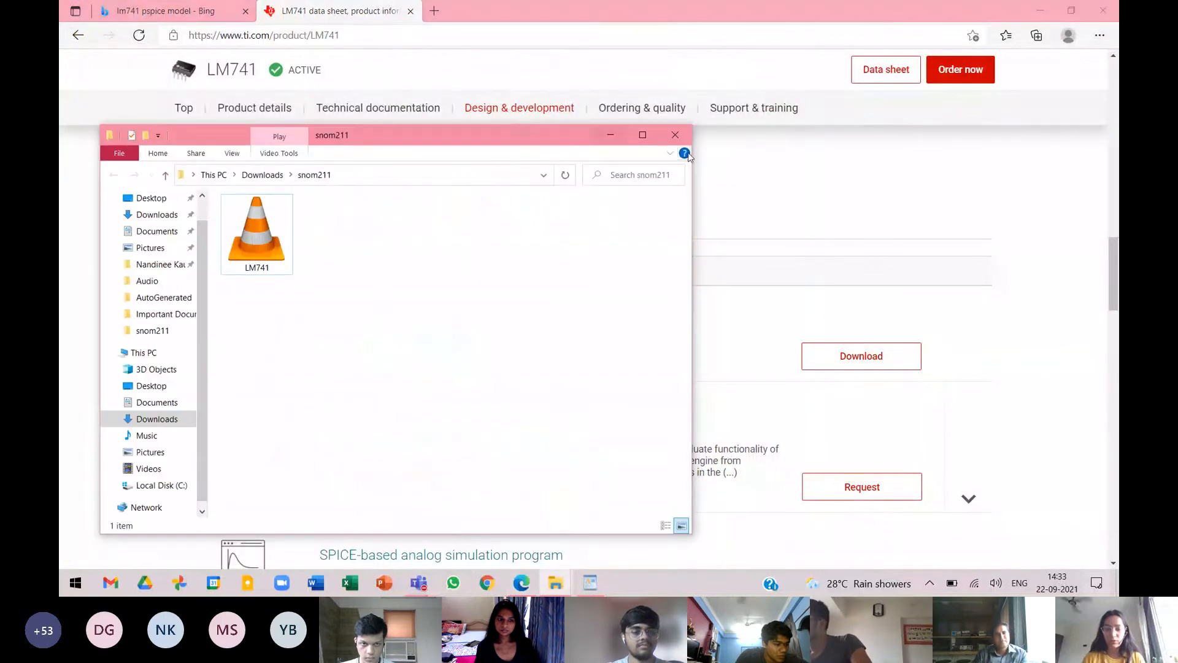
left_click(642, 134)
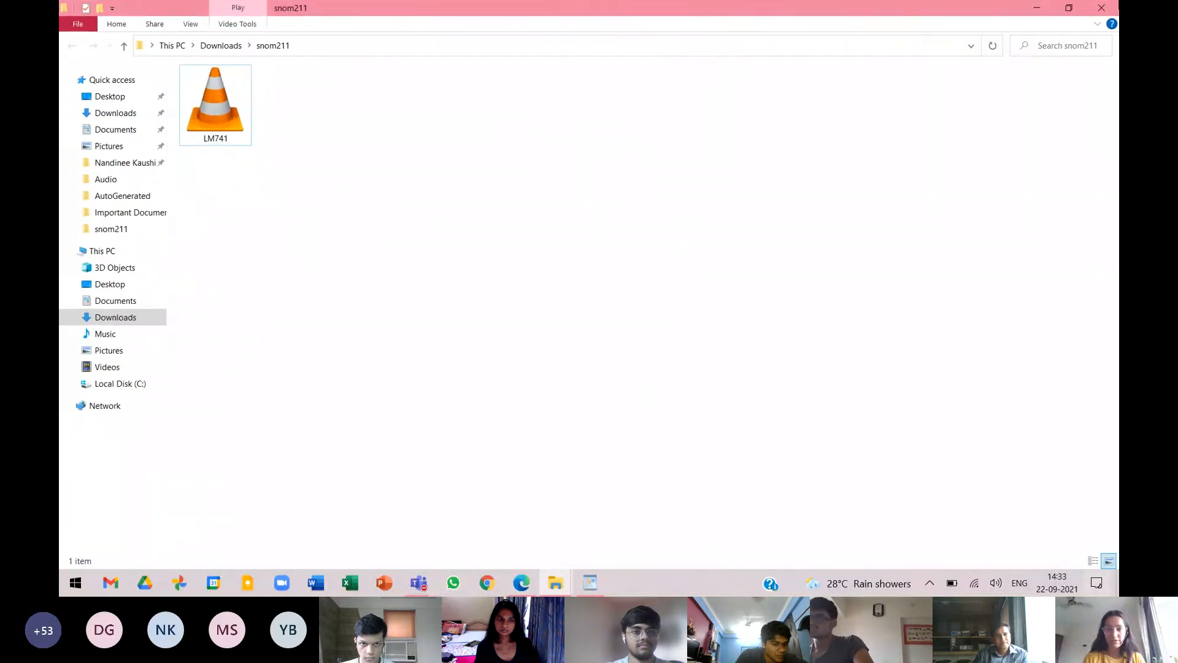
Go to the AutoGenerated symbol folder under Documents > LTspiceXVII > lib > sym.
left_click(105, 252)
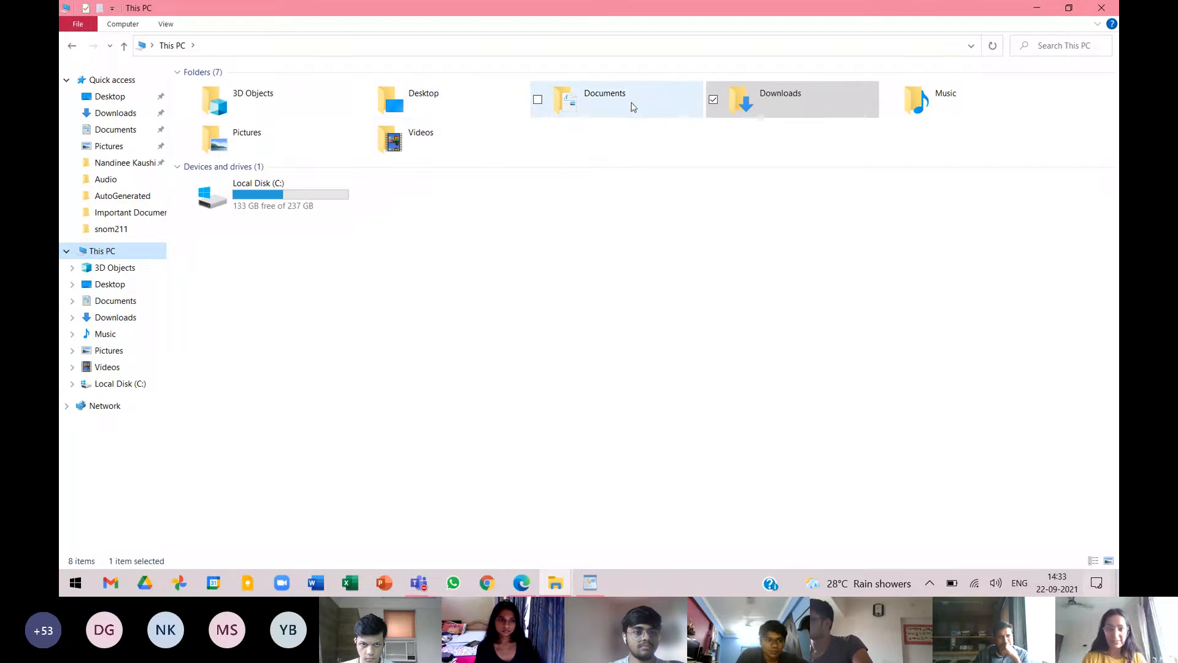
double_click(597, 114)
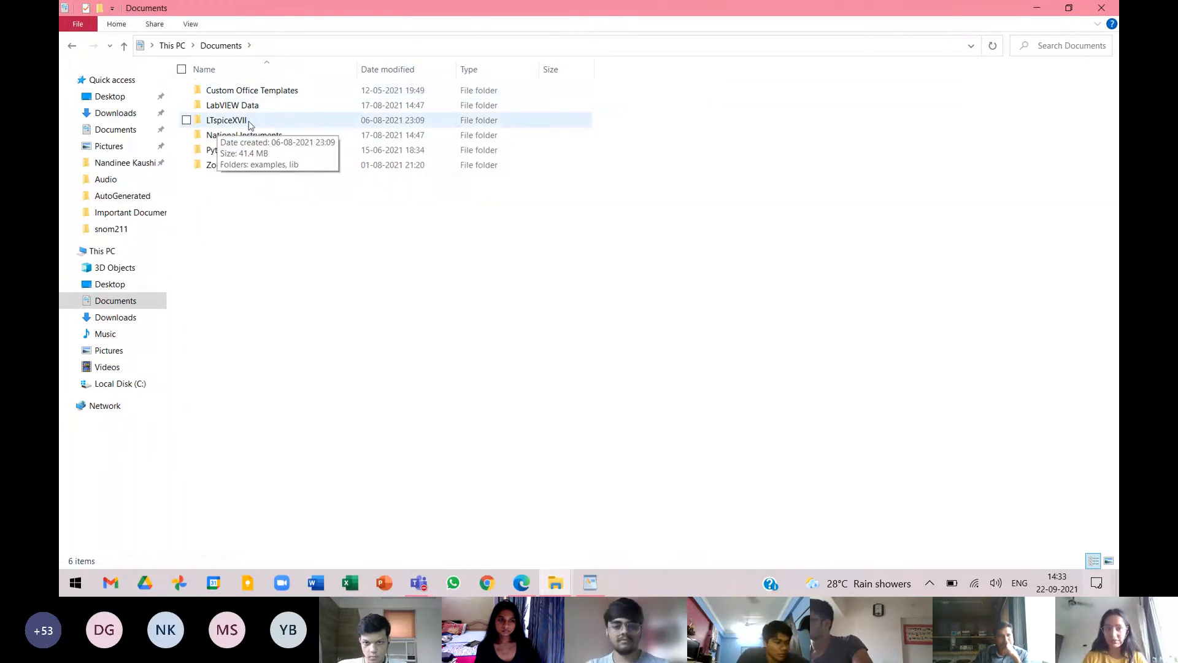
double_click(249, 122)
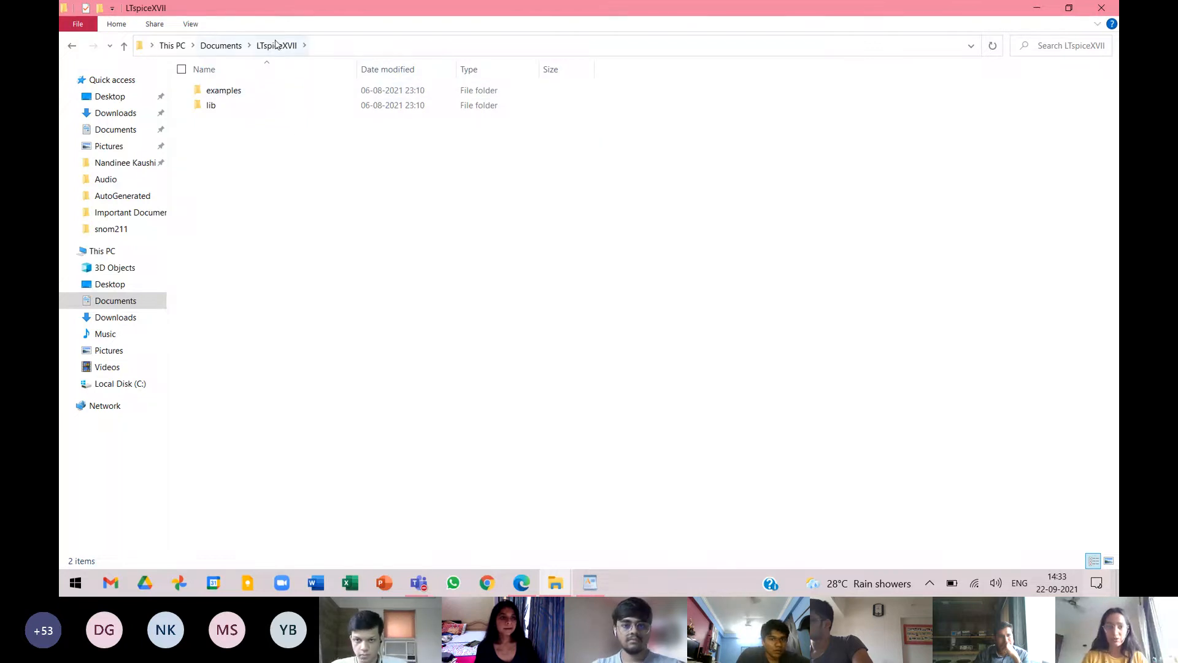
double_click(226, 109)
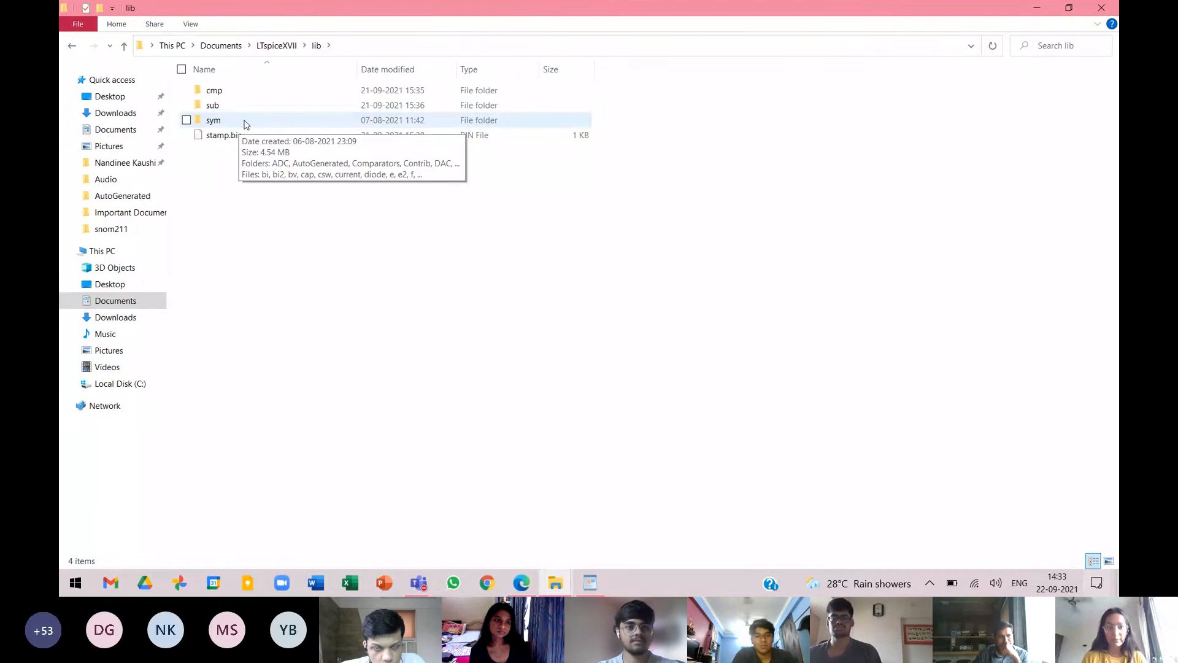
double_click(242, 122)
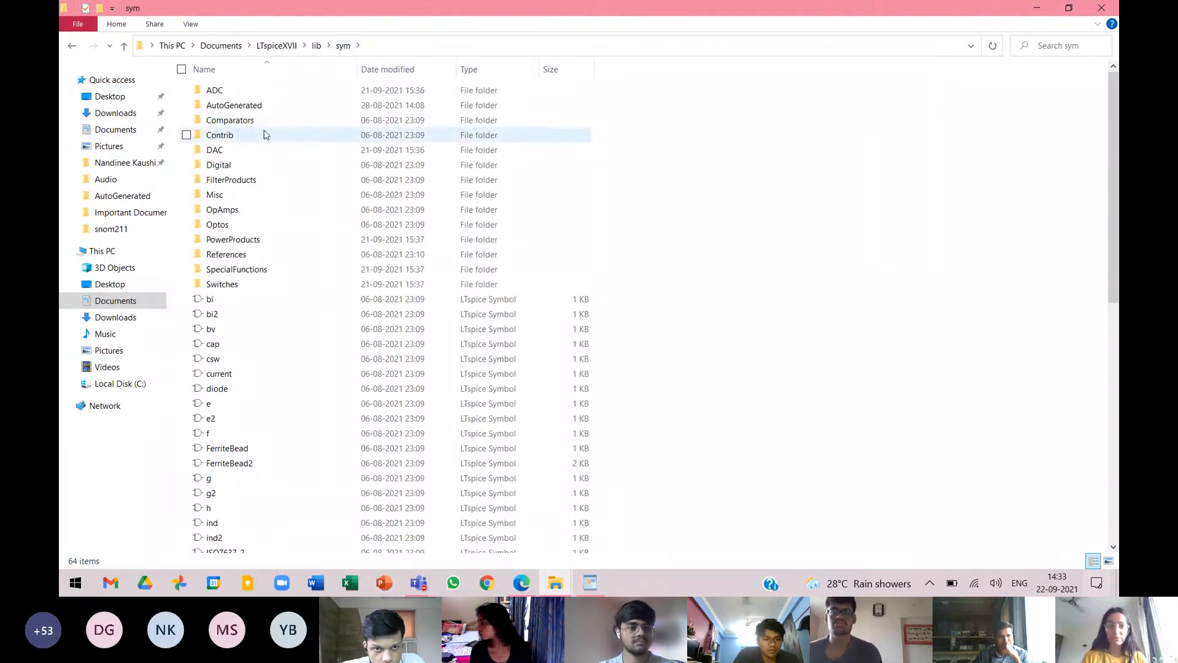
double_click(256, 107)
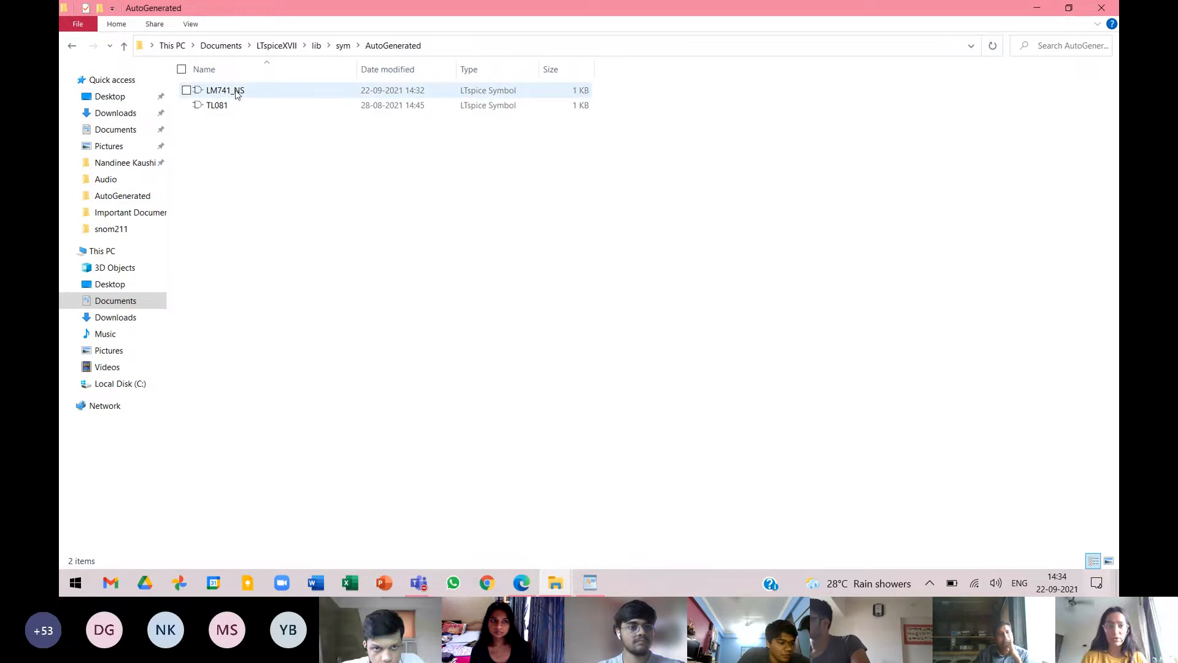
Open the LM741_NS symbol file in WordPad, move its window clear of the file list and examine the RECTANGLE line.
right_click(237, 94)
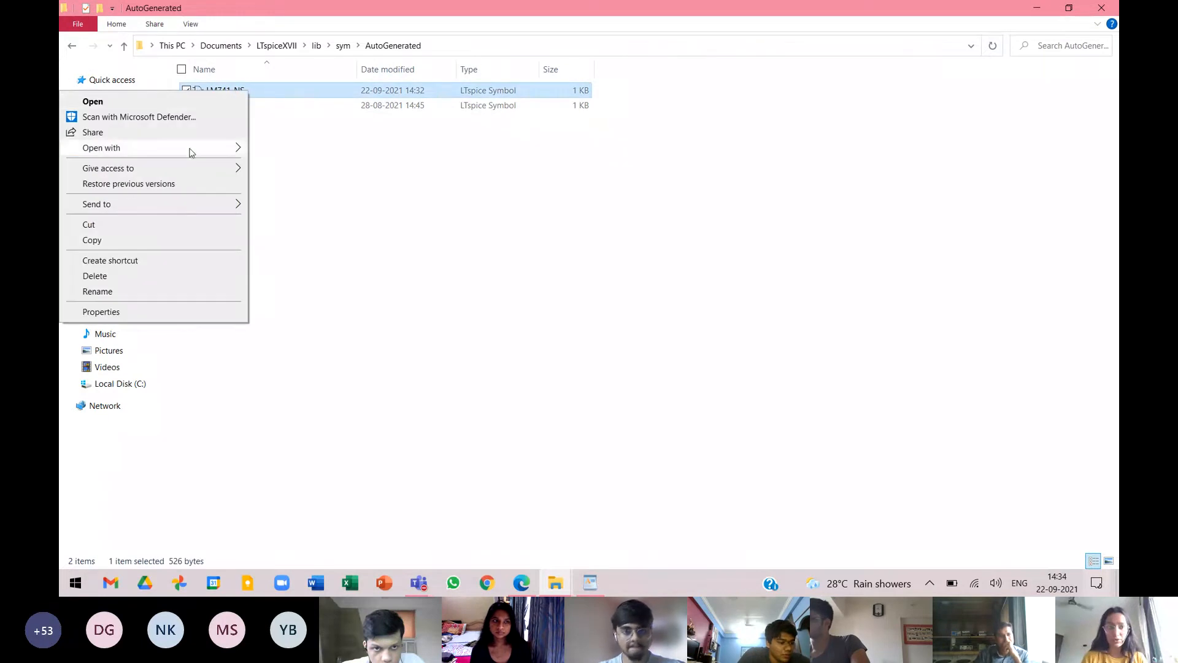
mouse_move(189, 149)
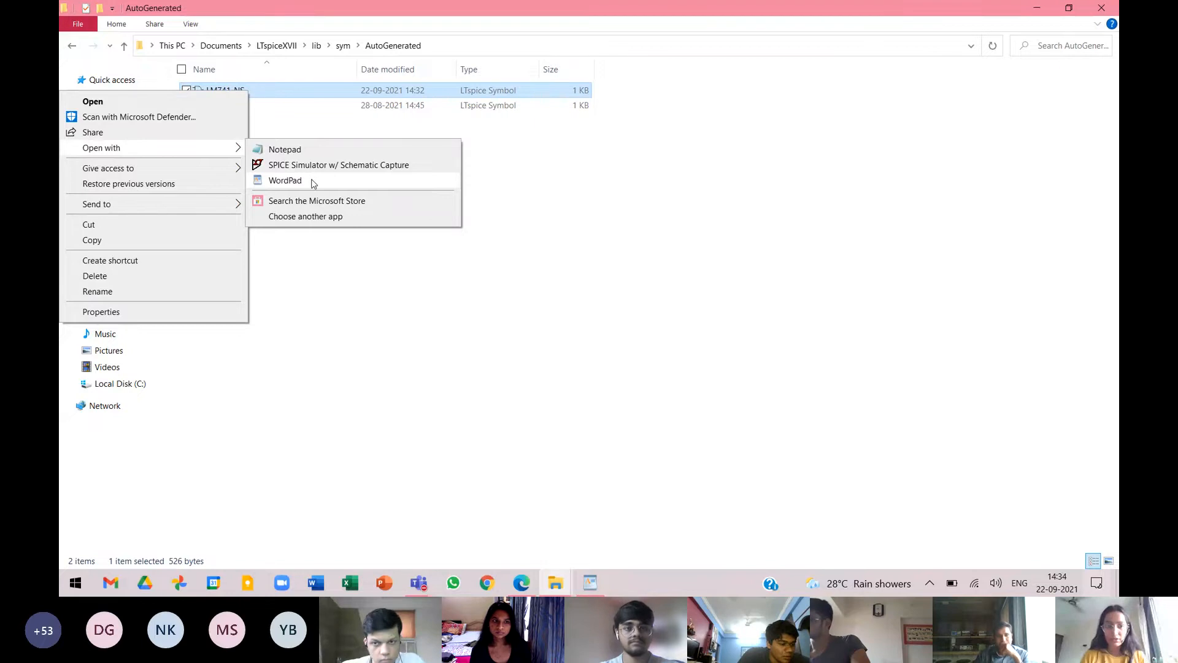
left_click(285, 180)
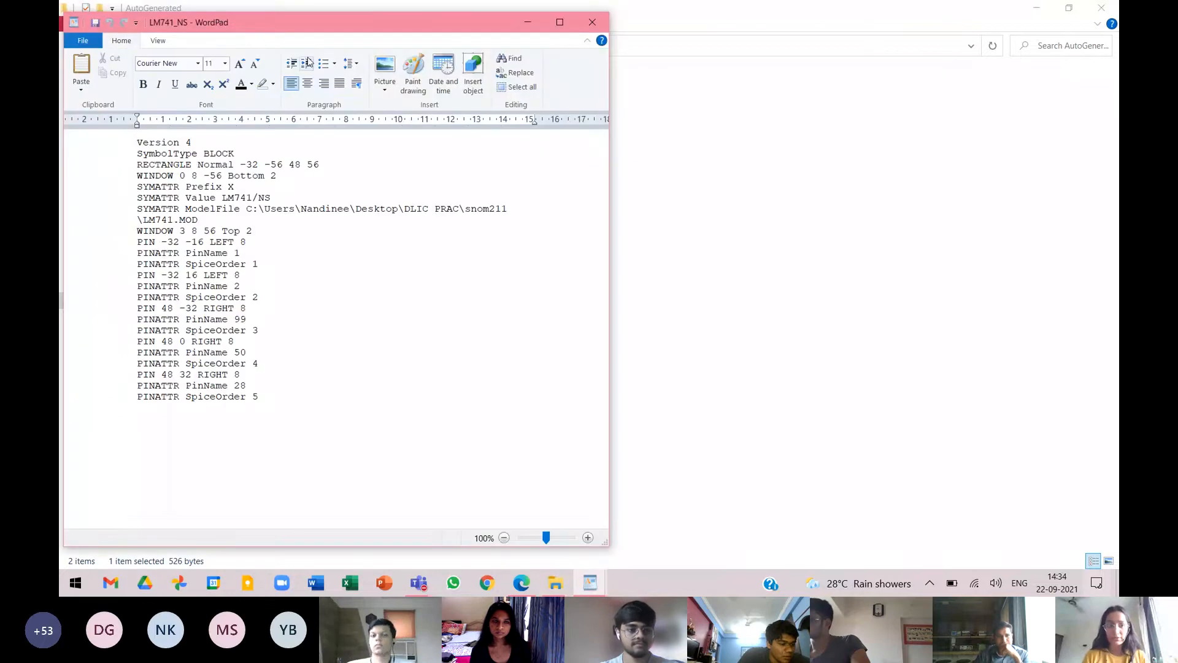
left_click_drag(310, 22, 799, 38)
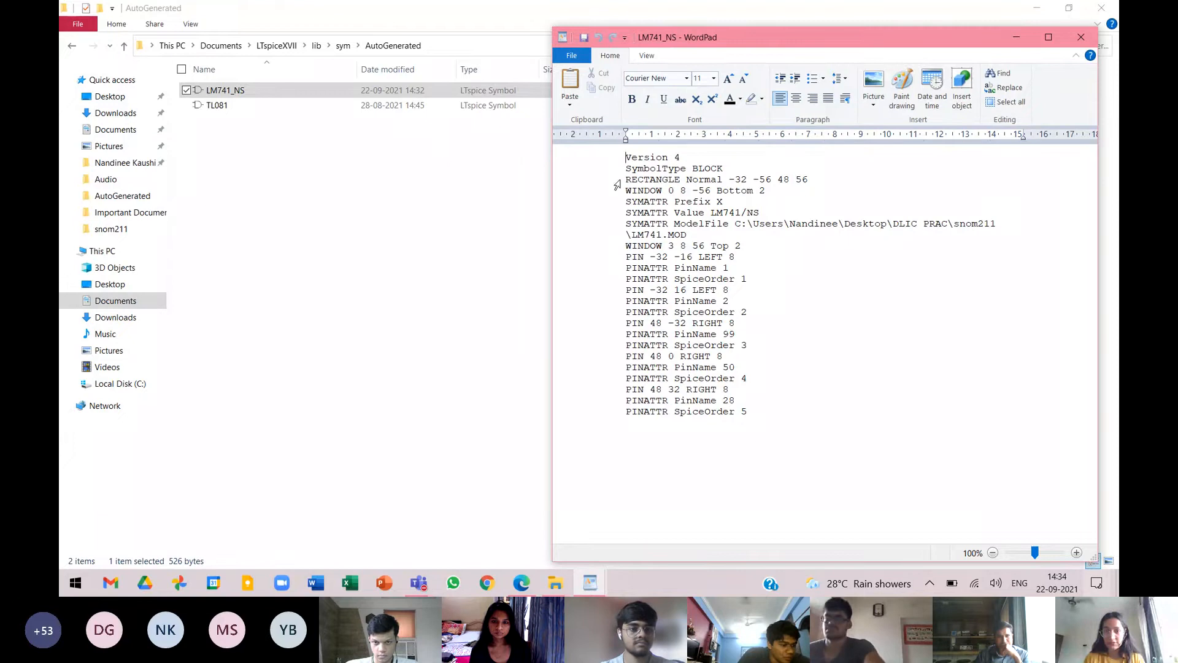
left_click(621, 183)
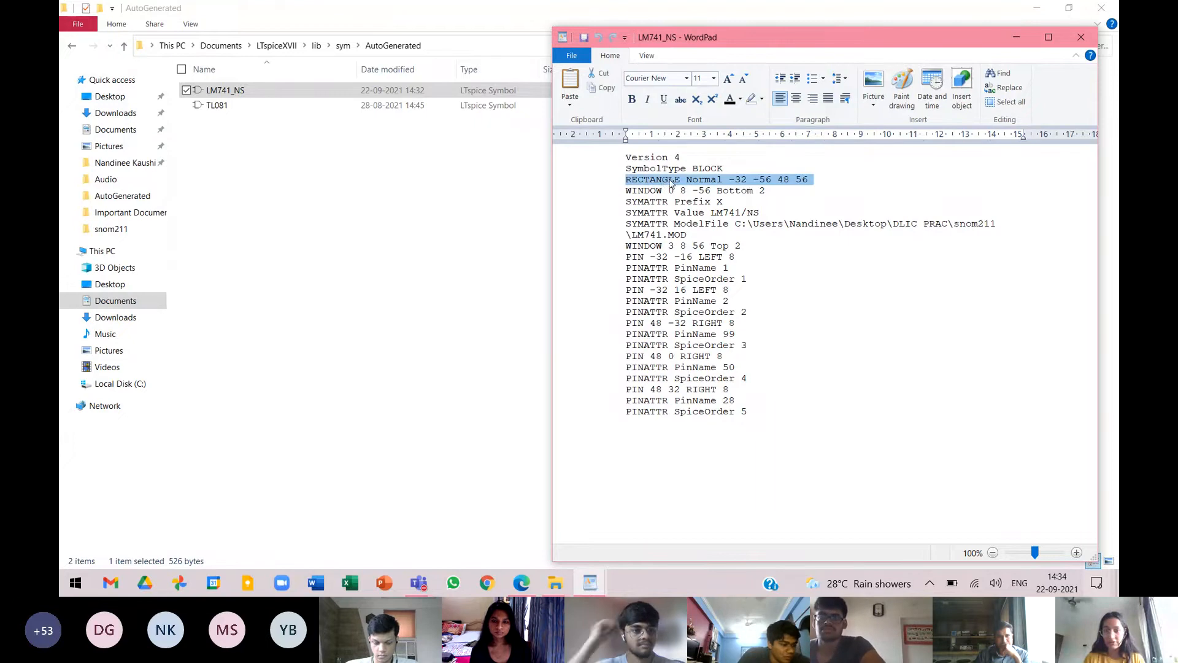
left_click(668, 180)
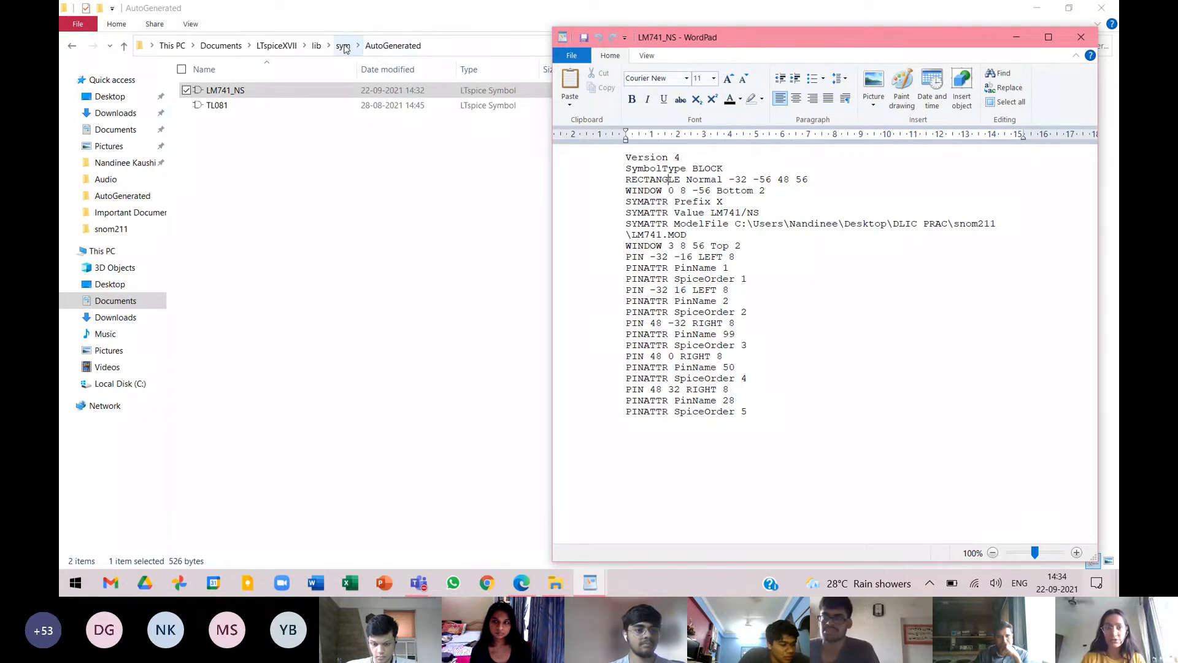
Go to the OpAmps folder inside sym and find the OP07 symbol file.
left_click(343, 46)
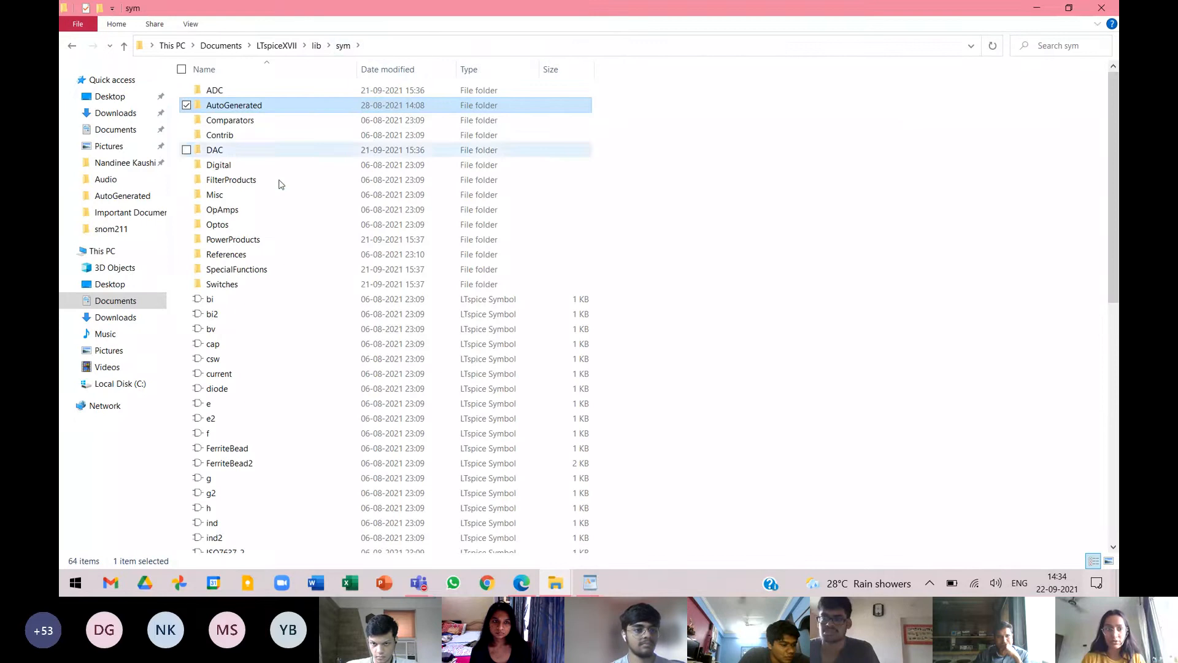
scroll(519, 239, "down", 1)
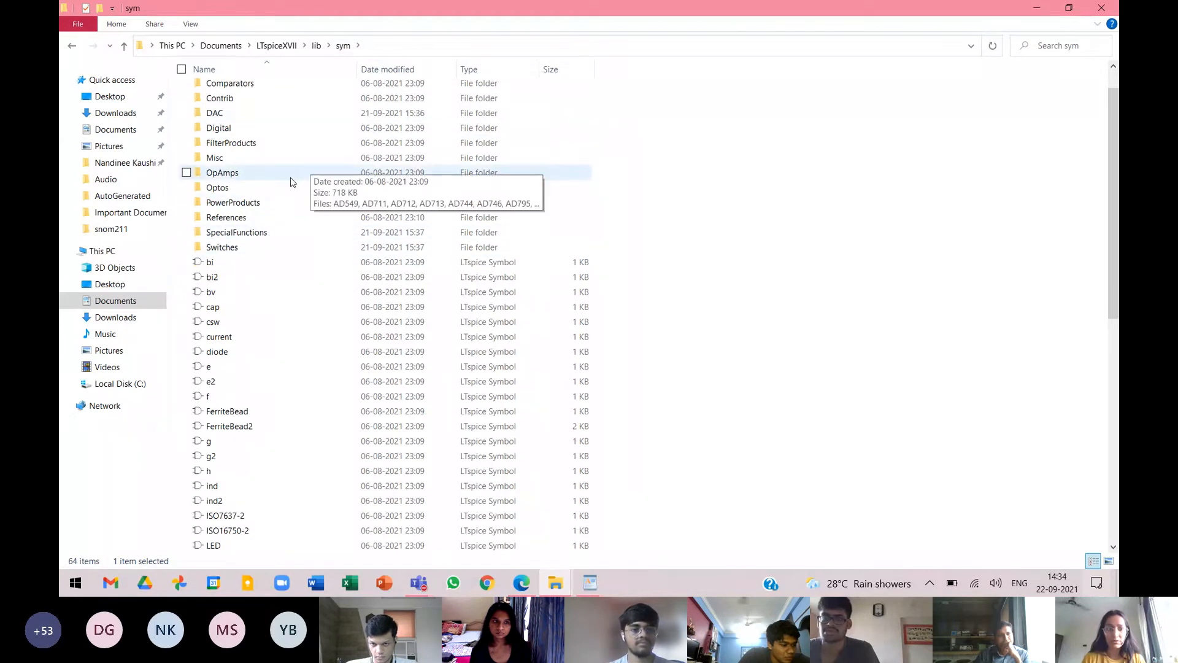
double_click(345, 173)
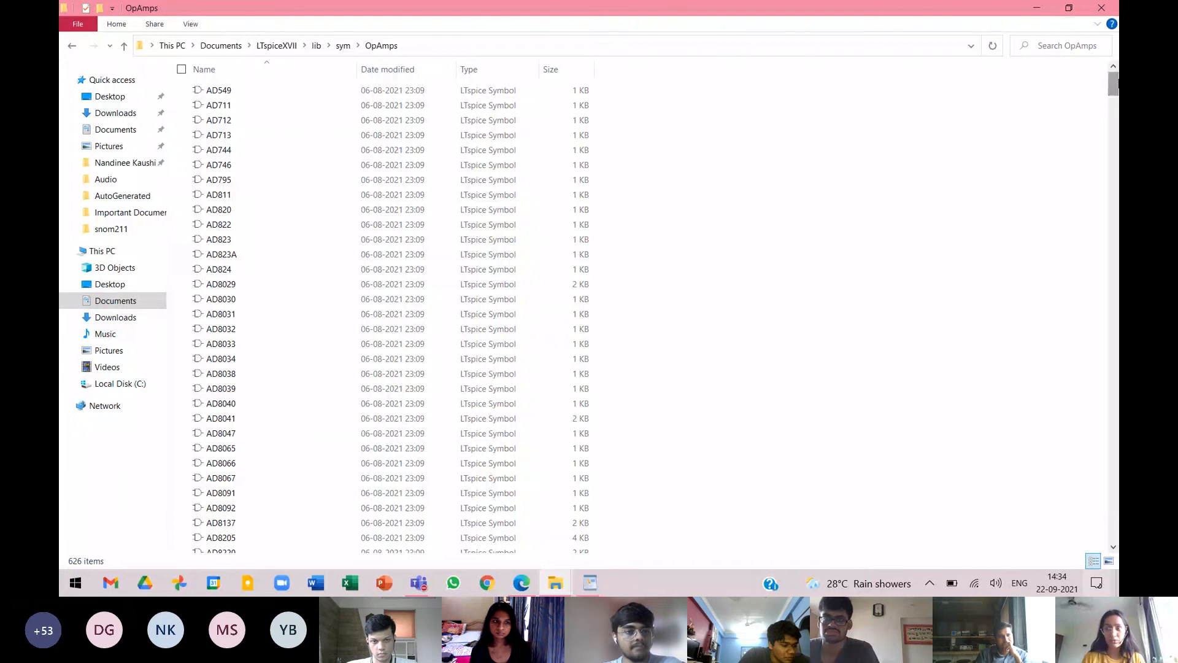
type("AD8032")
type("LT1633")
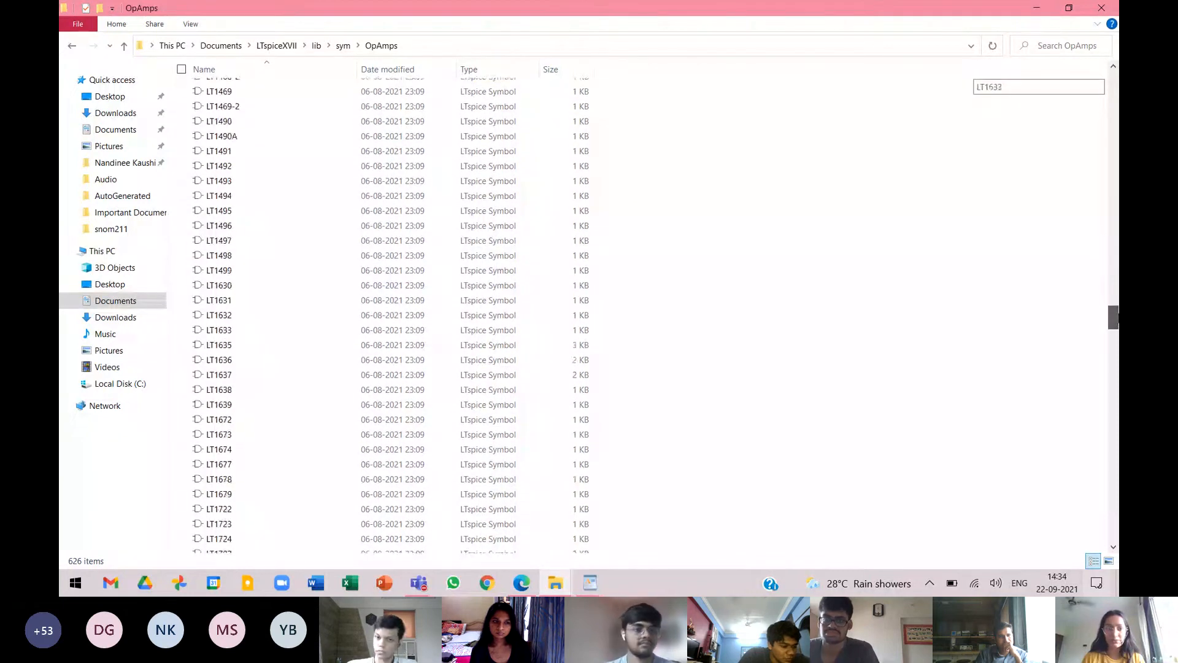
type("LTC6252")
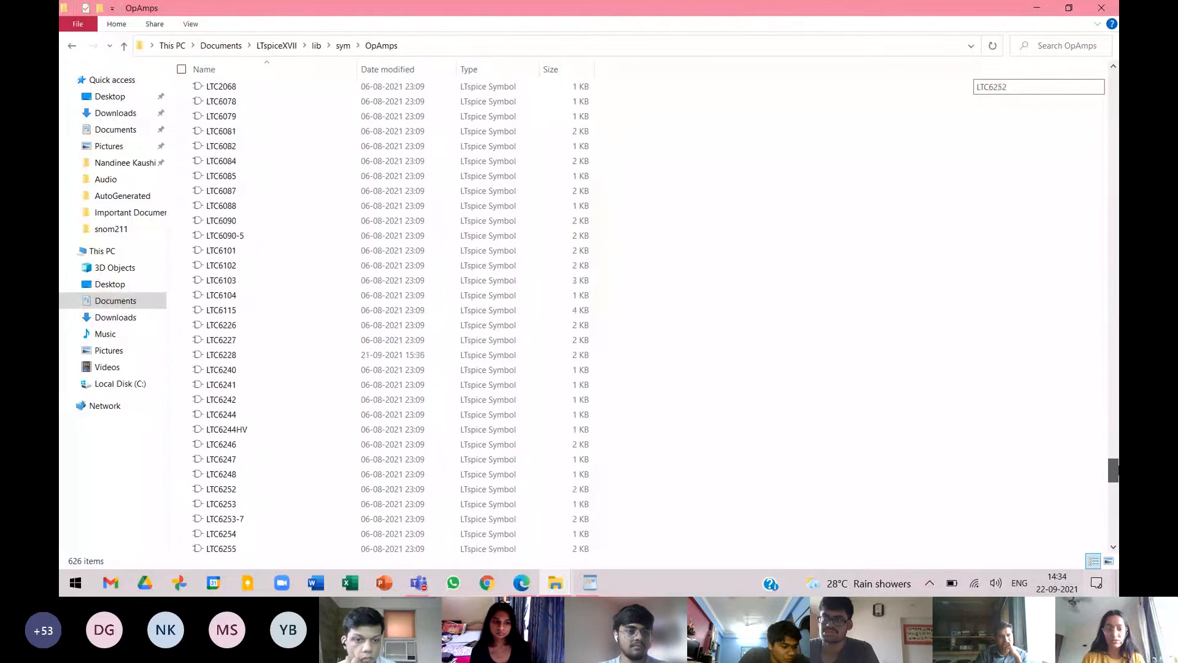
key("BackSpace")
key("BackSpace")
key("BackSpace")
type("911-2")
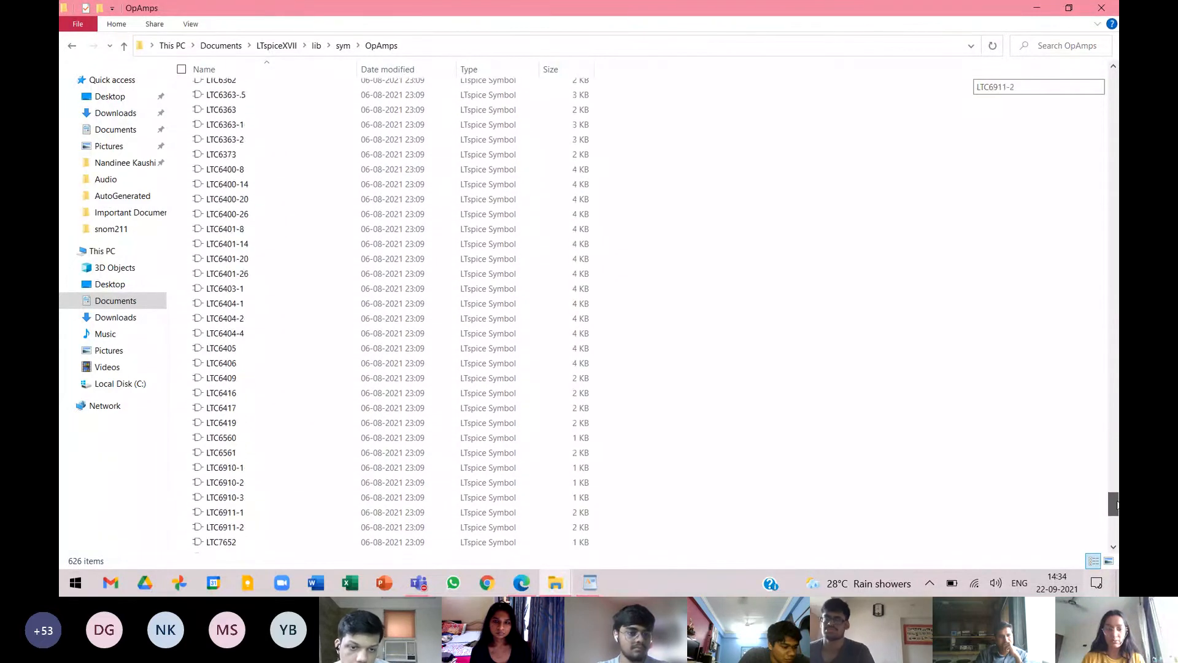
scroll(1117, 505, "down", 6)
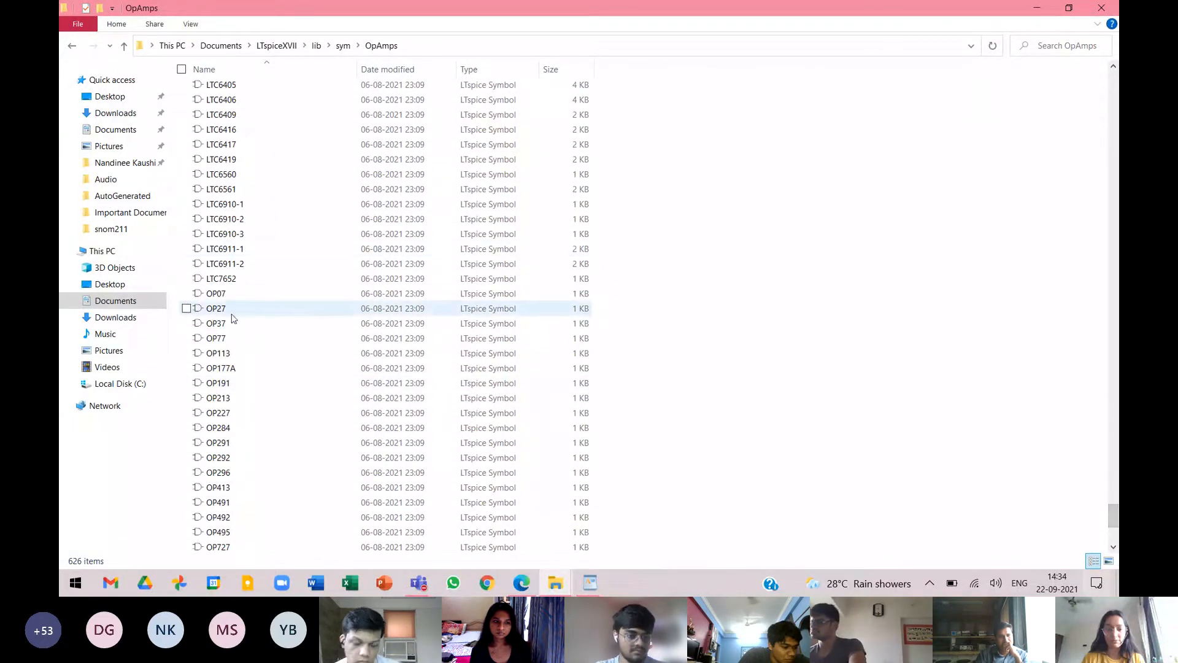
Open the OP07 symbol file in WordPad and examine its LINE drawing entries and PIN definitions.
right_click(194, 299)
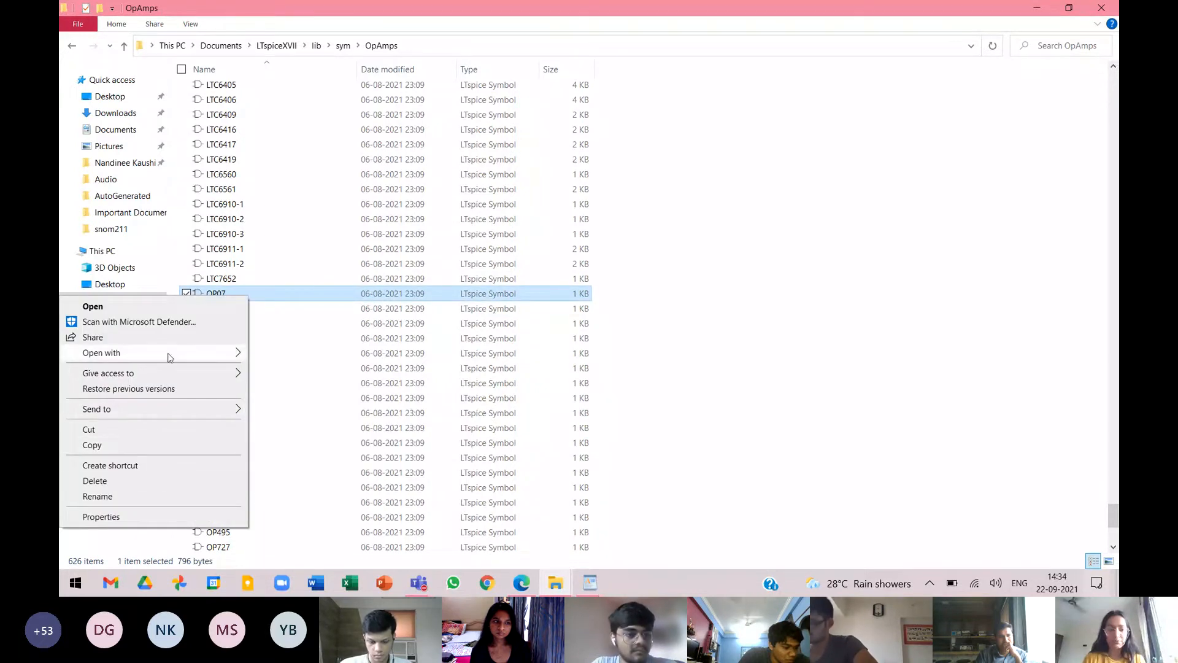
mouse_move(170, 357)
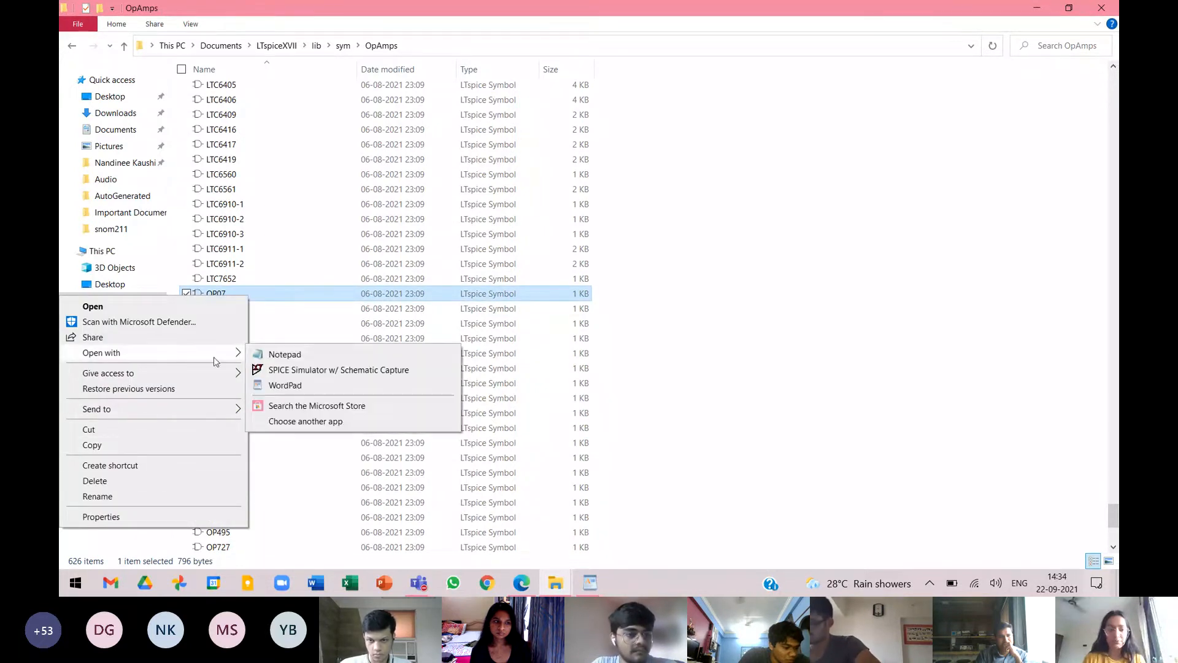
left_click(285, 385)
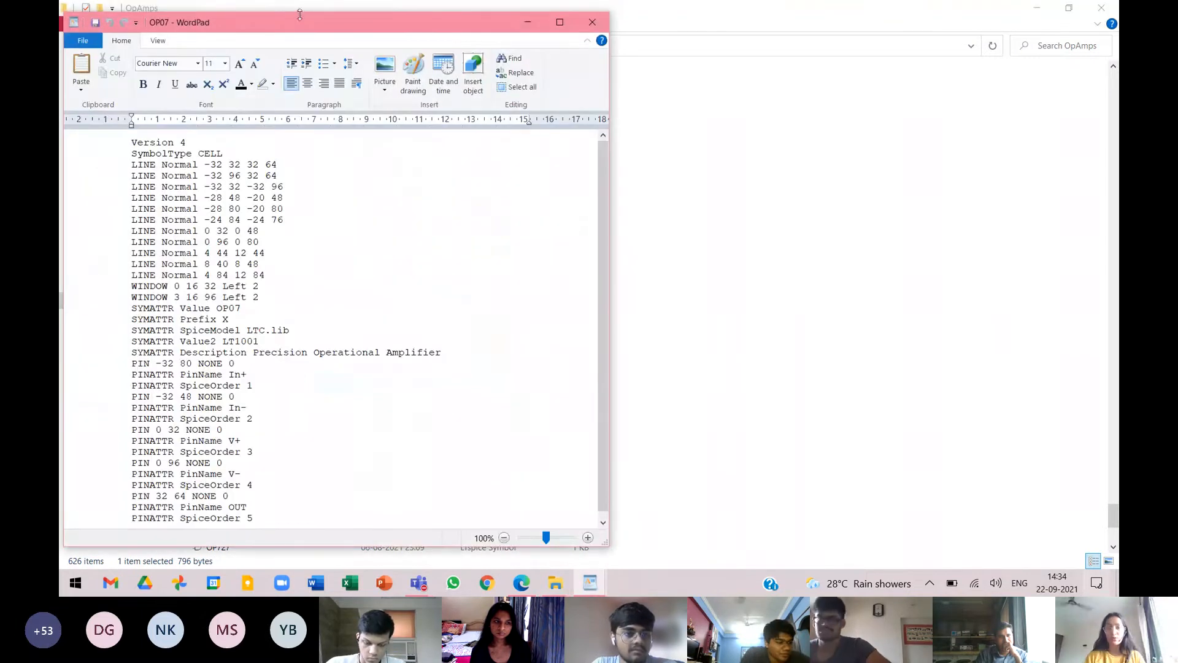
left_click_drag(308, 22, 354, 27)
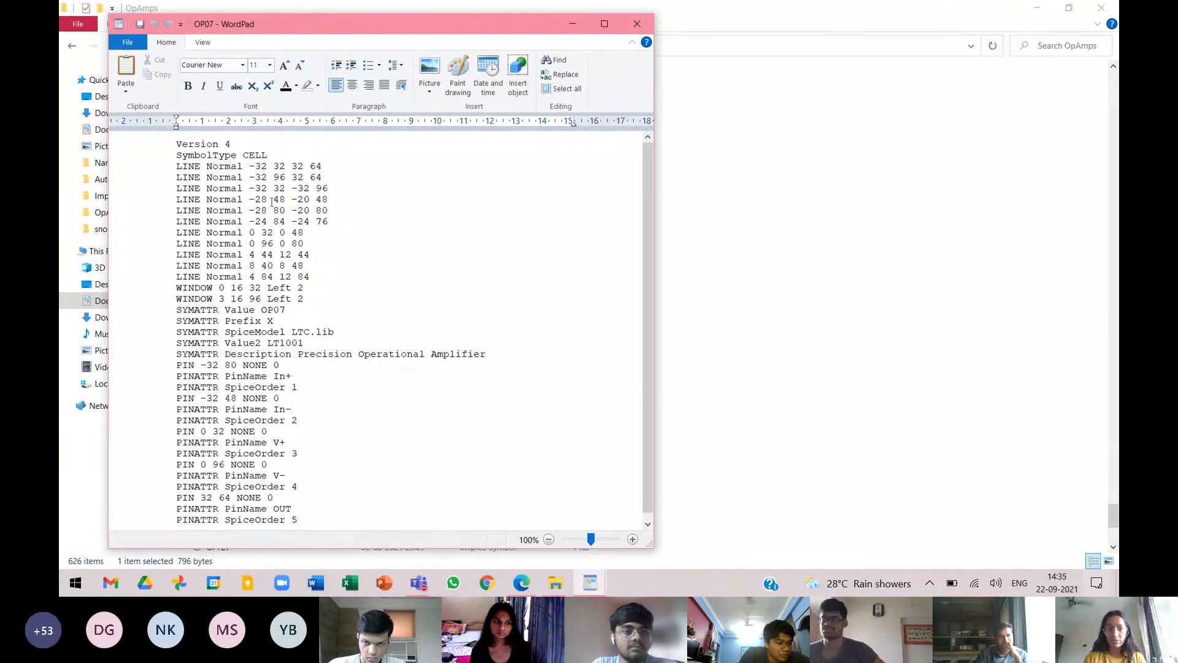
left_click_drag(178, 166, 305, 274)
left_click(304, 287)
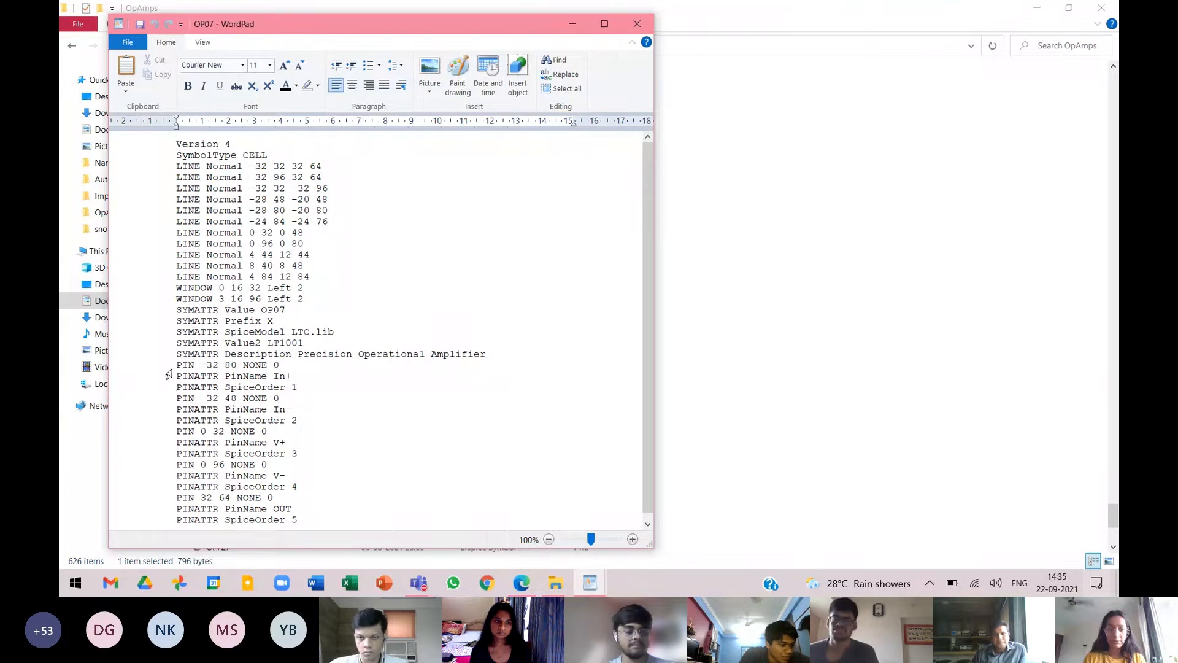
left_click(177, 364)
left_click_drag(176, 365, 280, 509)
left_click(310, 486)
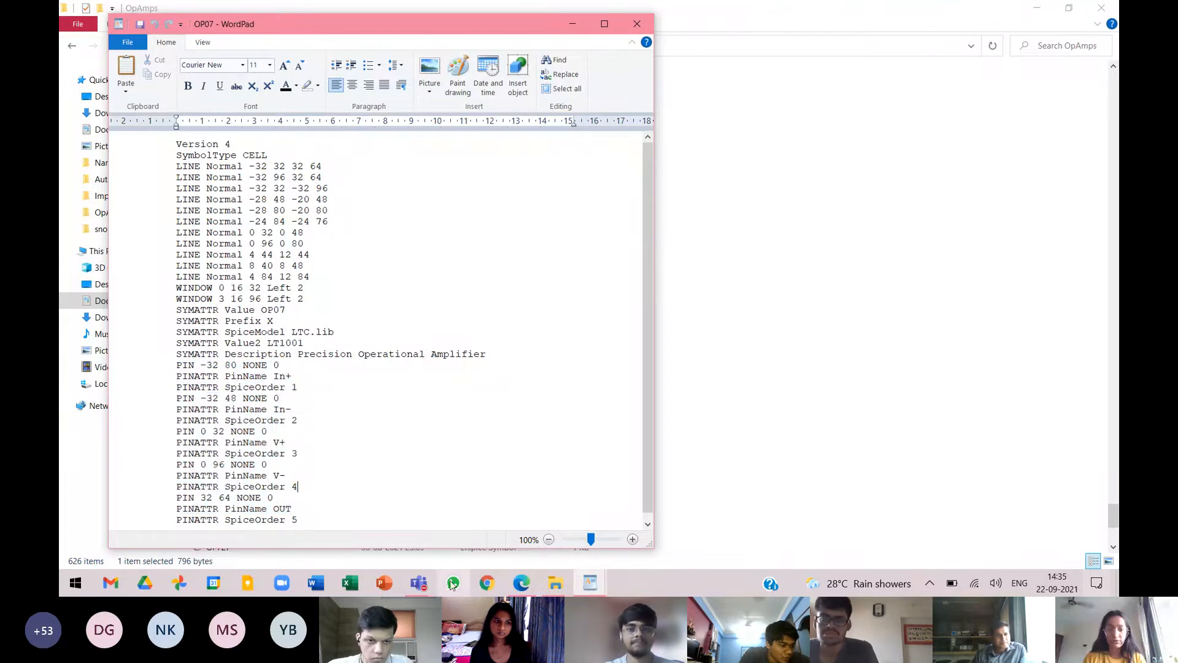
Replace the RECTANGLE line in the LM741_NS symbol file with all the LINE entries copied from the OP07 file.
mouse_move(591, 583)
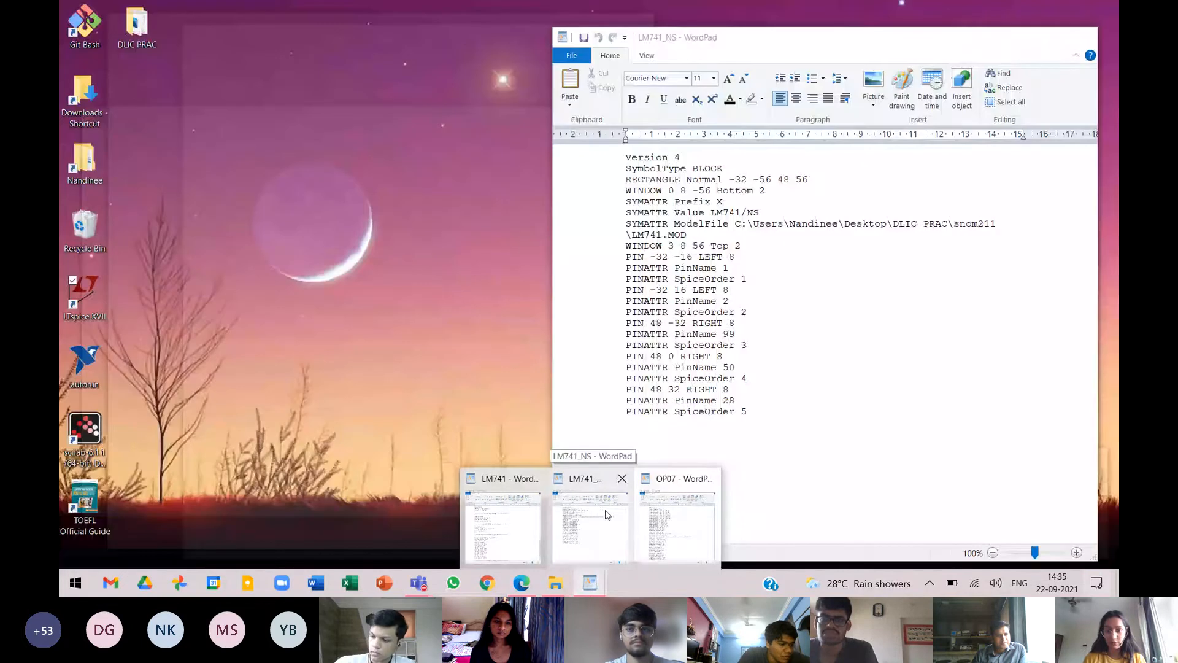
left_click(600, 508)
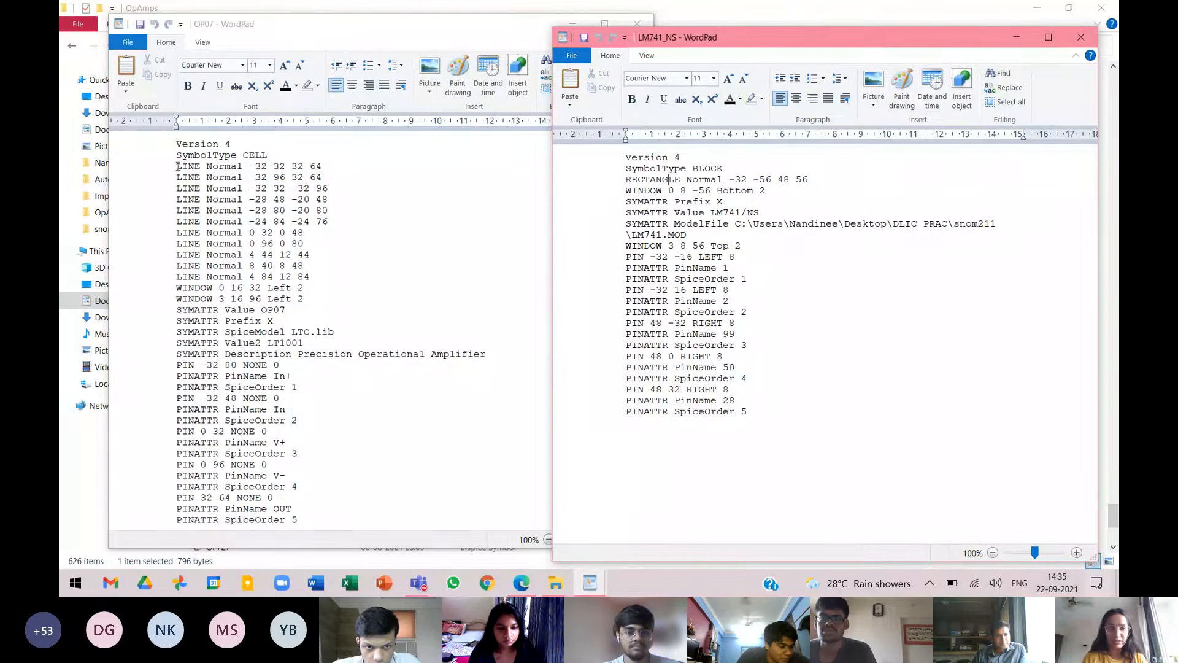
left_click(178, 166)
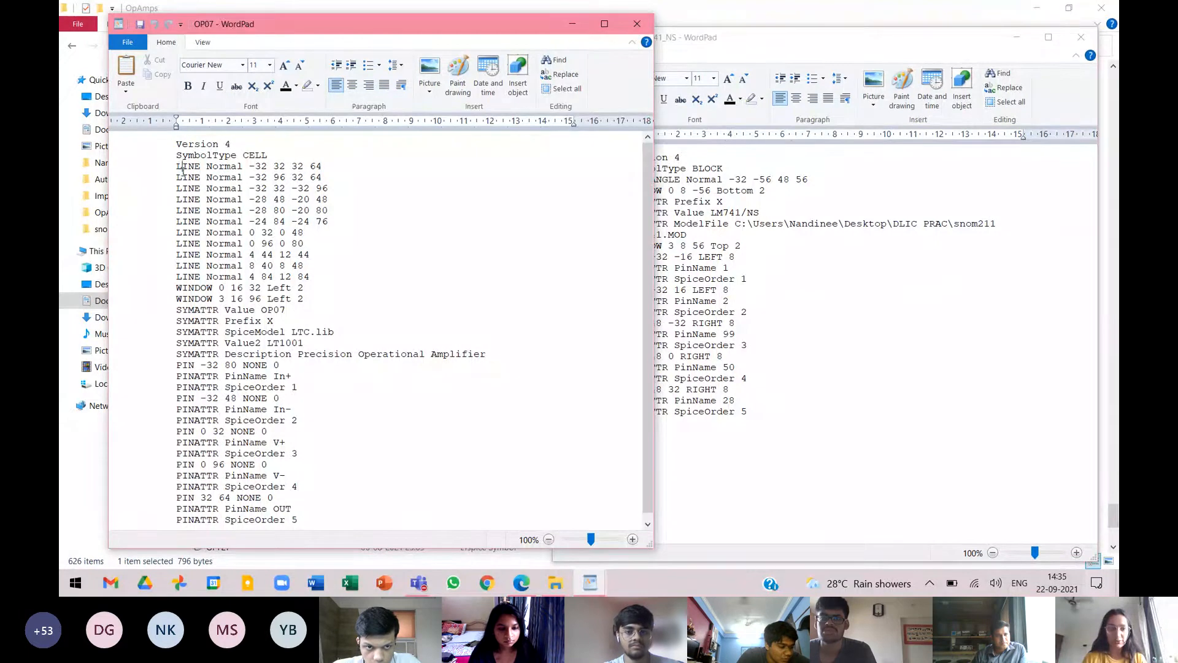
left_click_drag(177, 166, 289, 276)
key("ctrl+c")
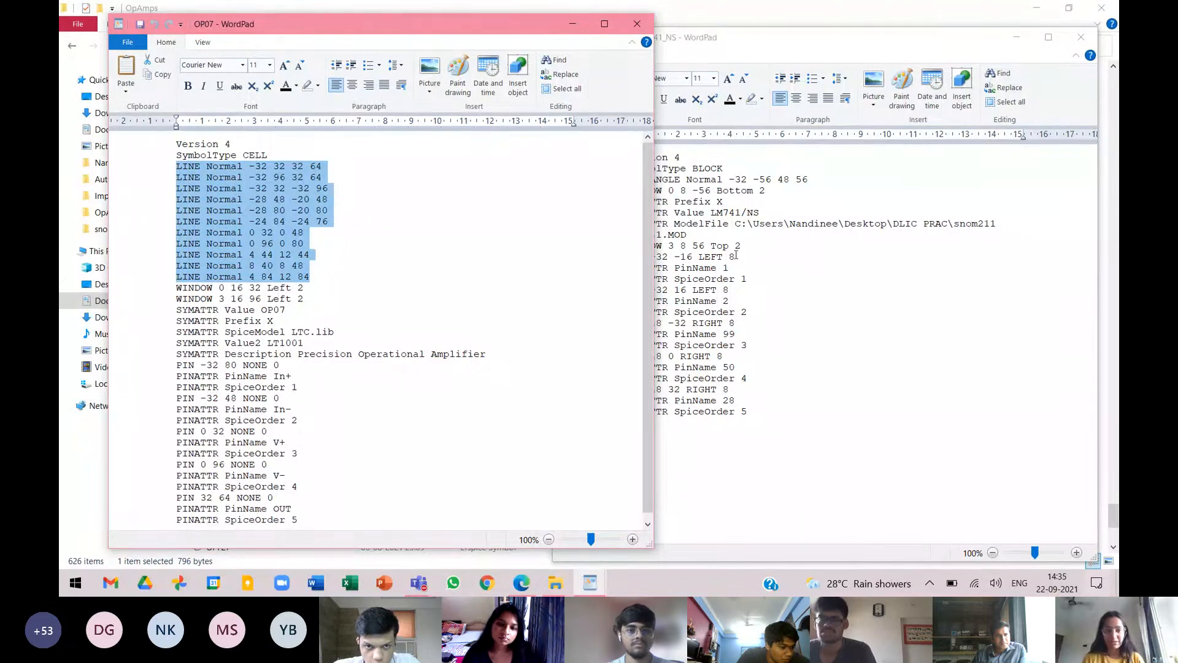
left_click(668, 180)
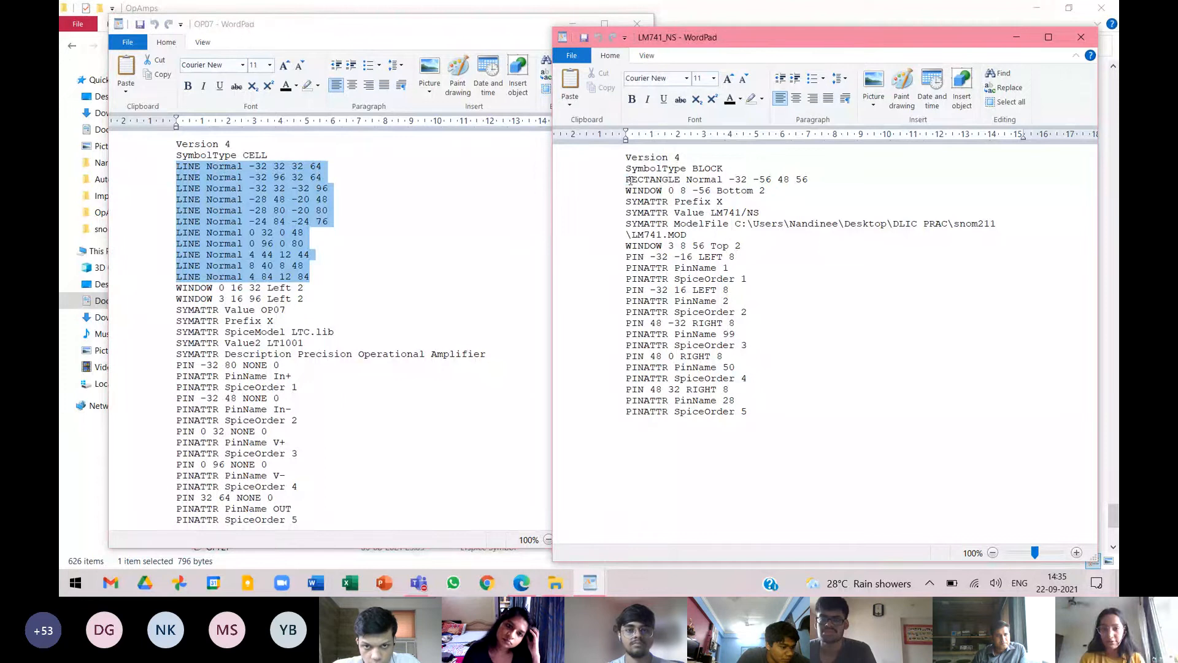
left_click_drag(627, 178, 778, 179)
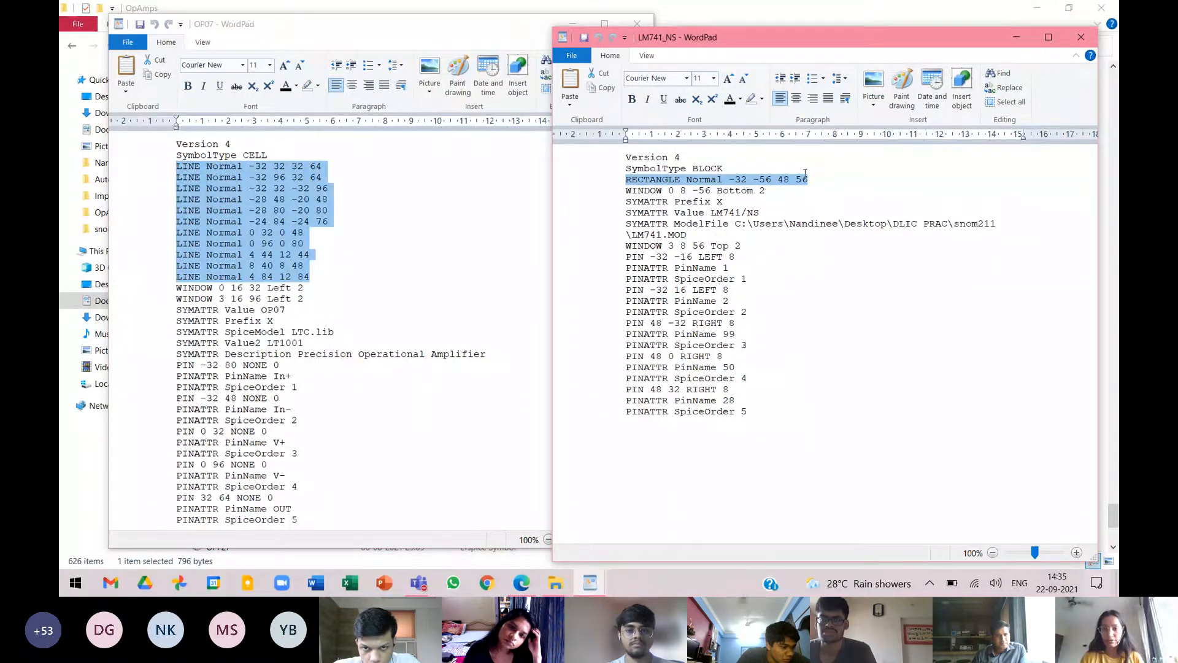
key("ctrl+v")
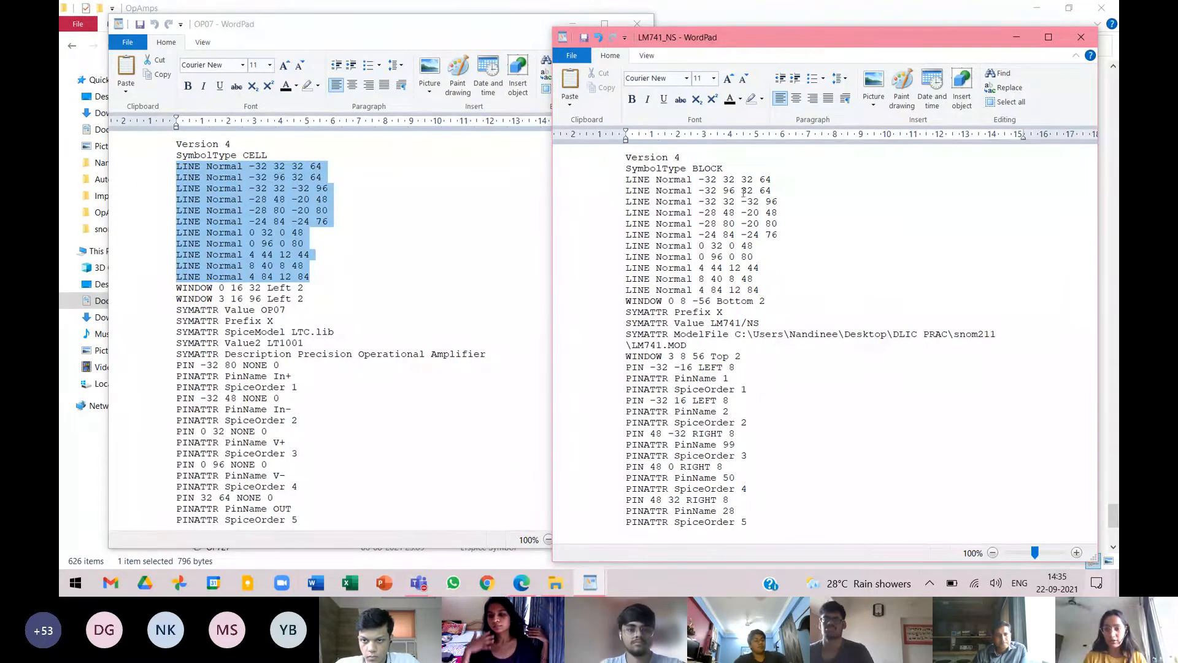
Replace all PIN and PINATTR lines in the LM741_NS file with the five pin definitions copied from the OP07 file.
left_click(305, 356)
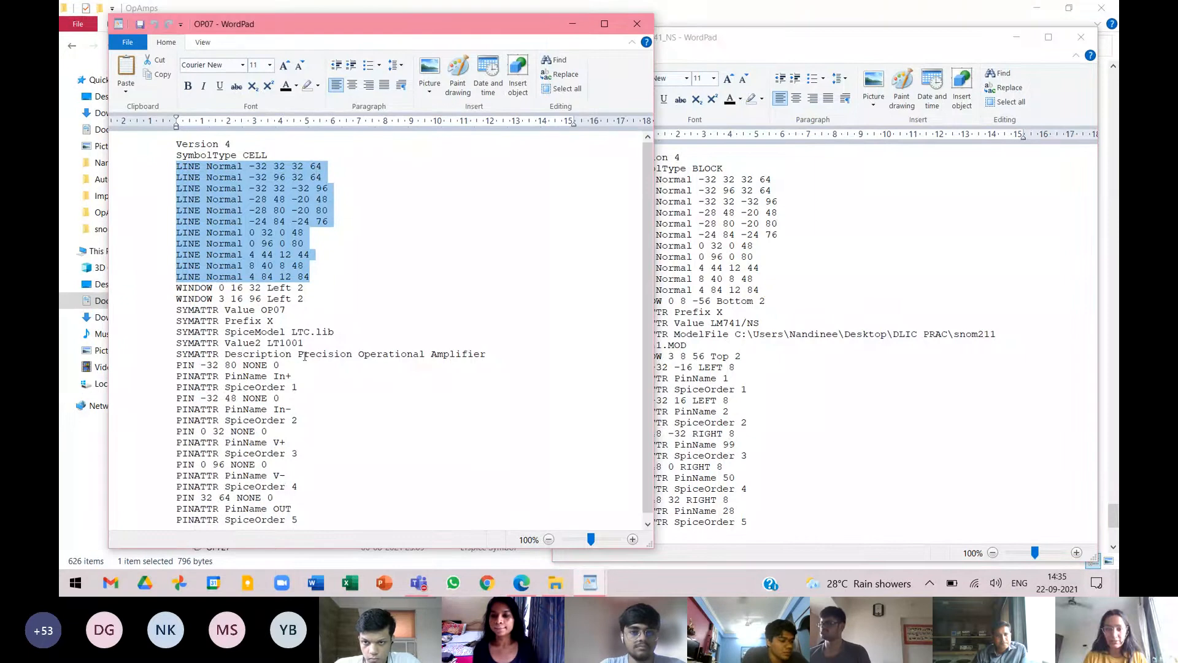
scroll(191, 424, "down", 1)
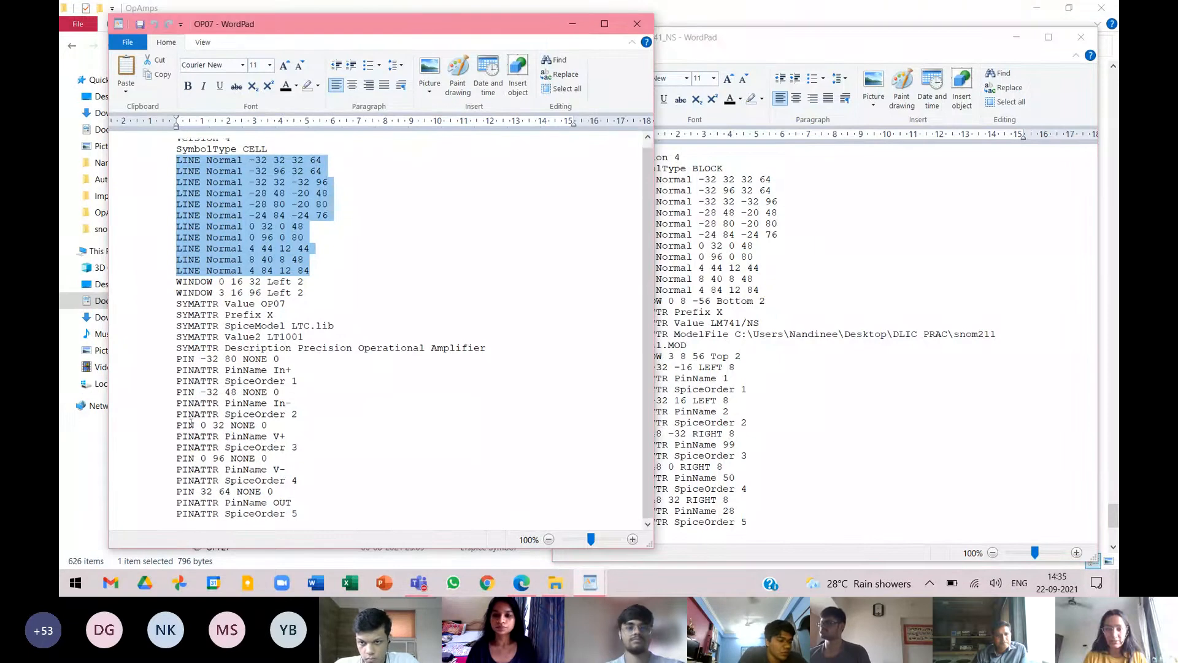
left_click(831, 408)
left_click(622, 370)
left_click_drag(622, 370, 621, 491)
left_click(209, 371)
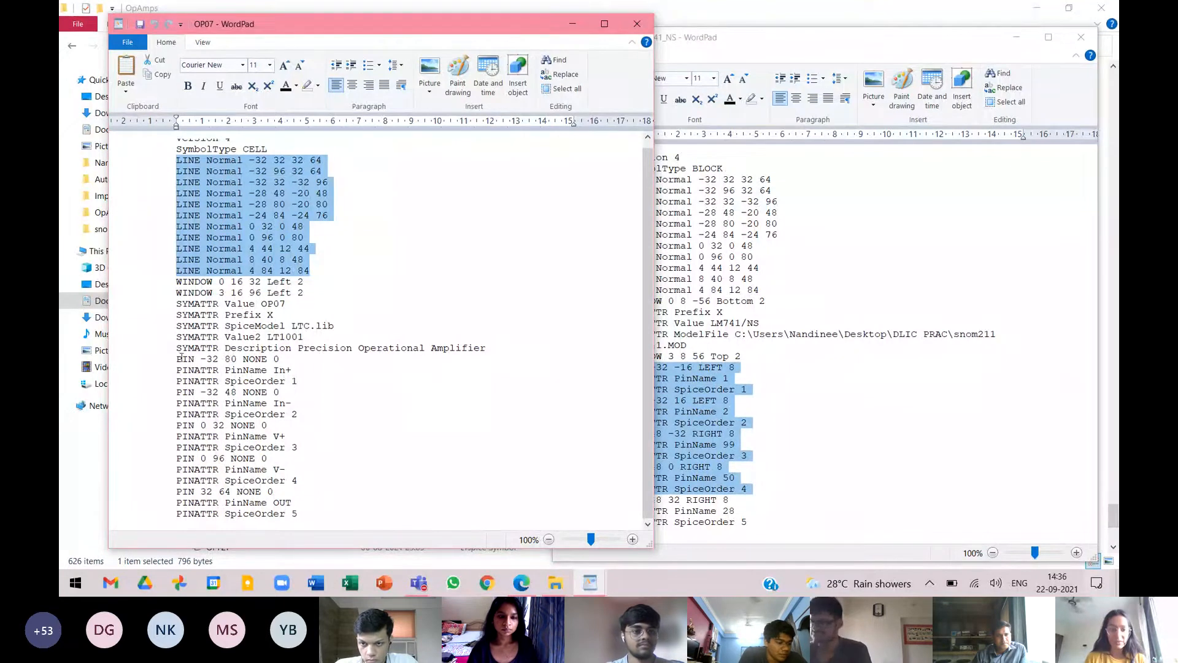
left_click_drag(179, 356, 322, 503)
key("ctrl+c")
left_click(753, 411)
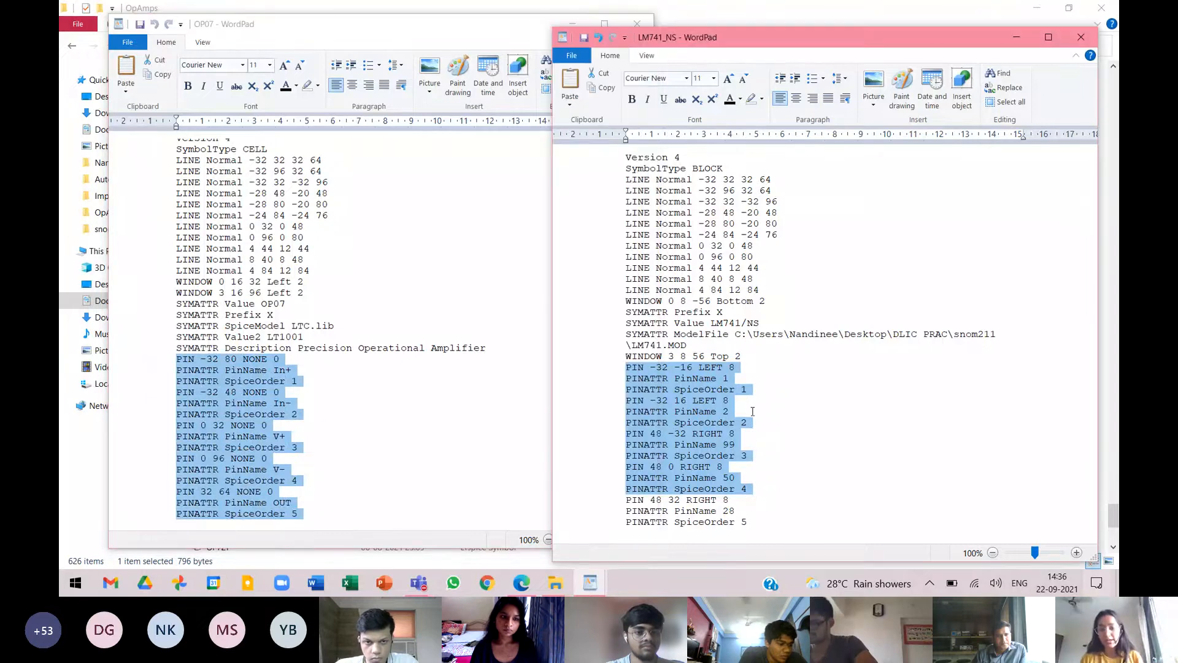
left_click(617, 380)
left_click_drag(627, 366, 760, 529)
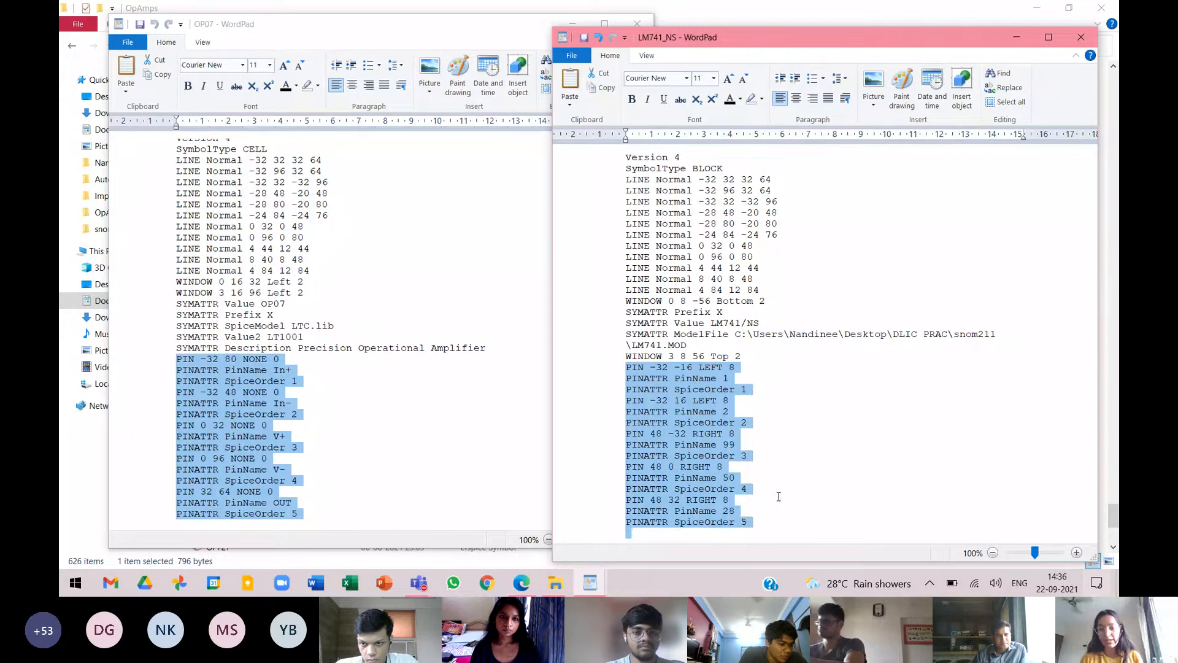
key("ctrl+v")
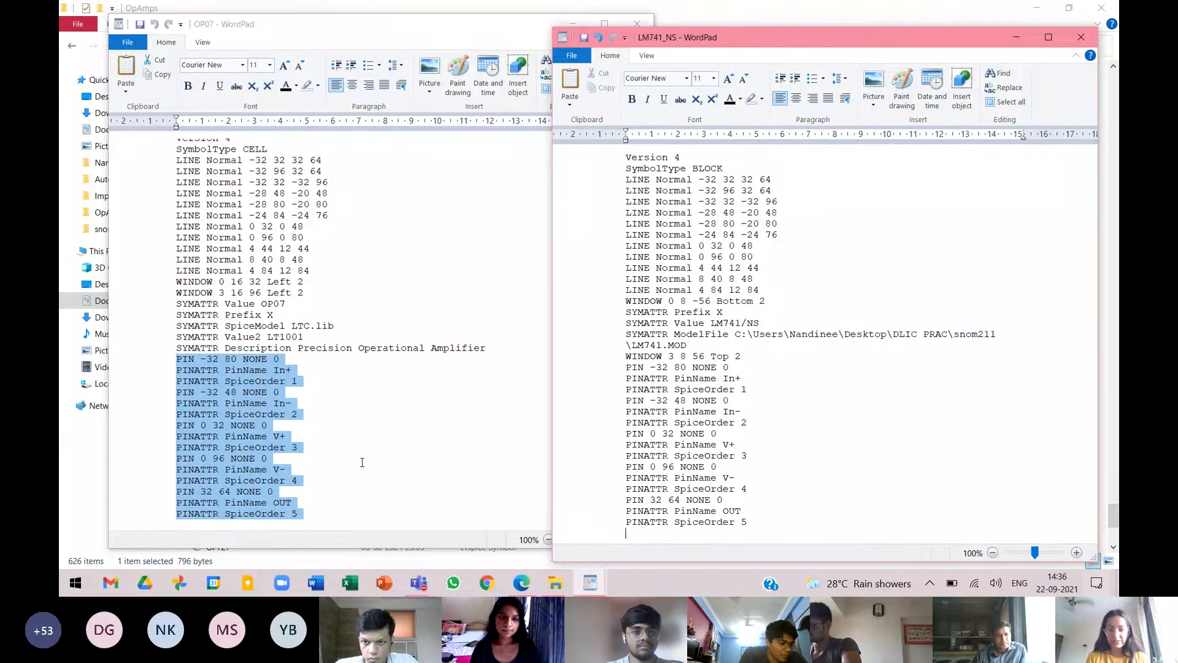
key("alt+Tab")
key("alt+Tab")
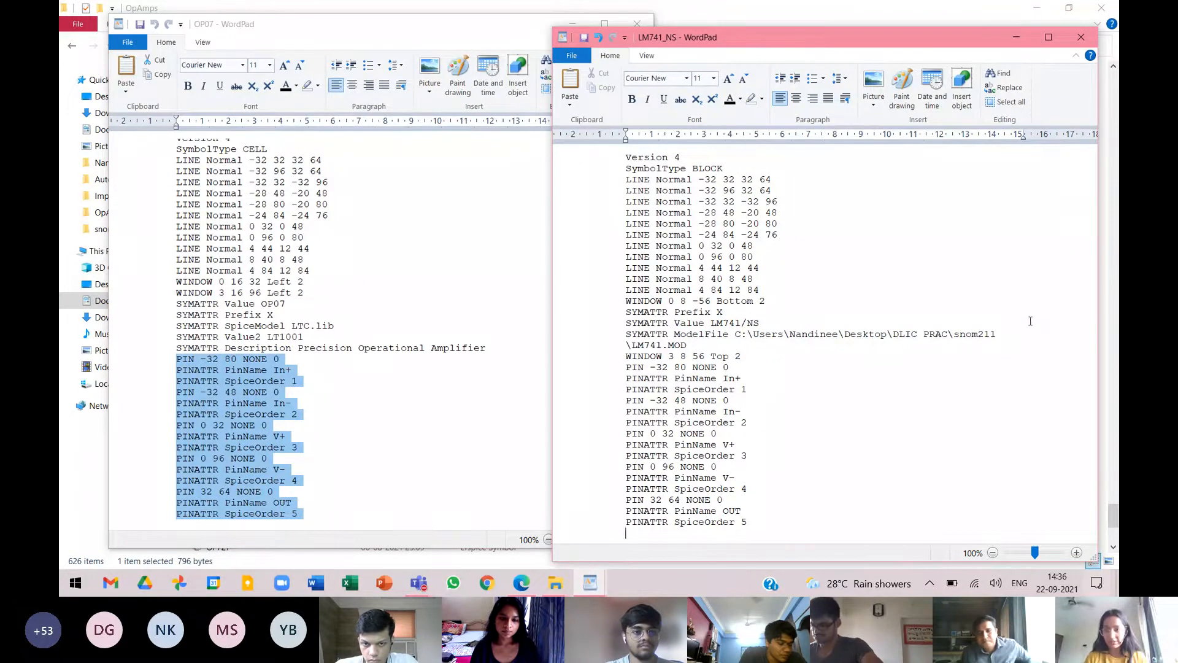
Save the edited LM741_NS symbol file in text-only format.
left_click(760, 322)
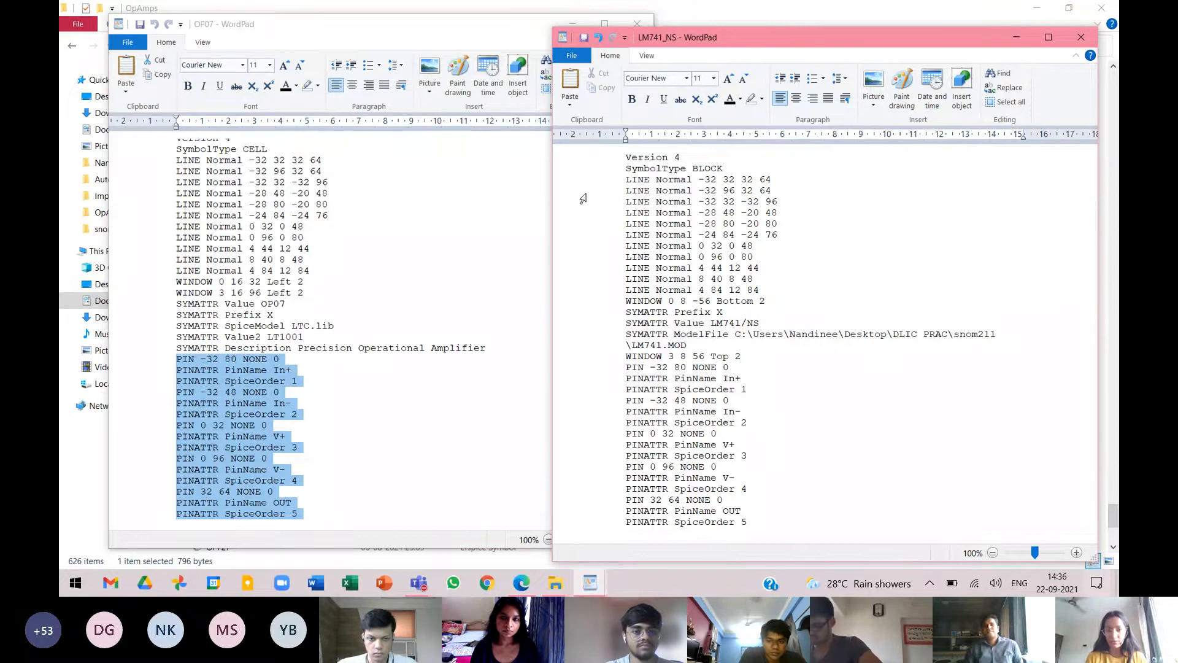
left_click(583, 38)
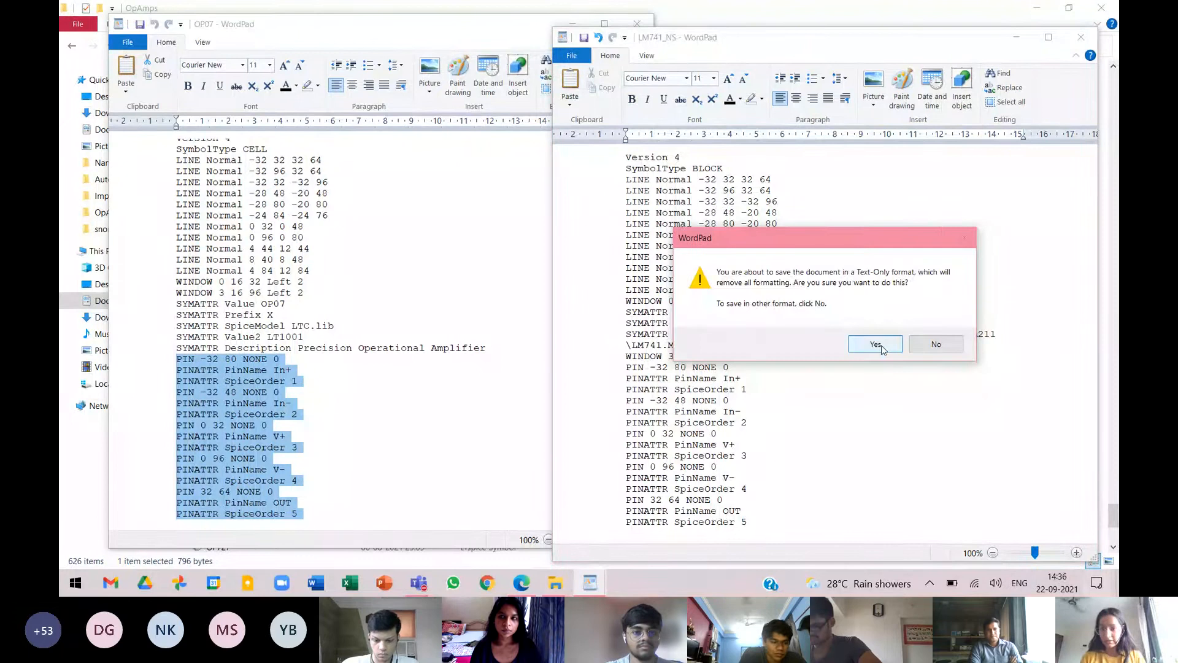
left_click(875, 344)
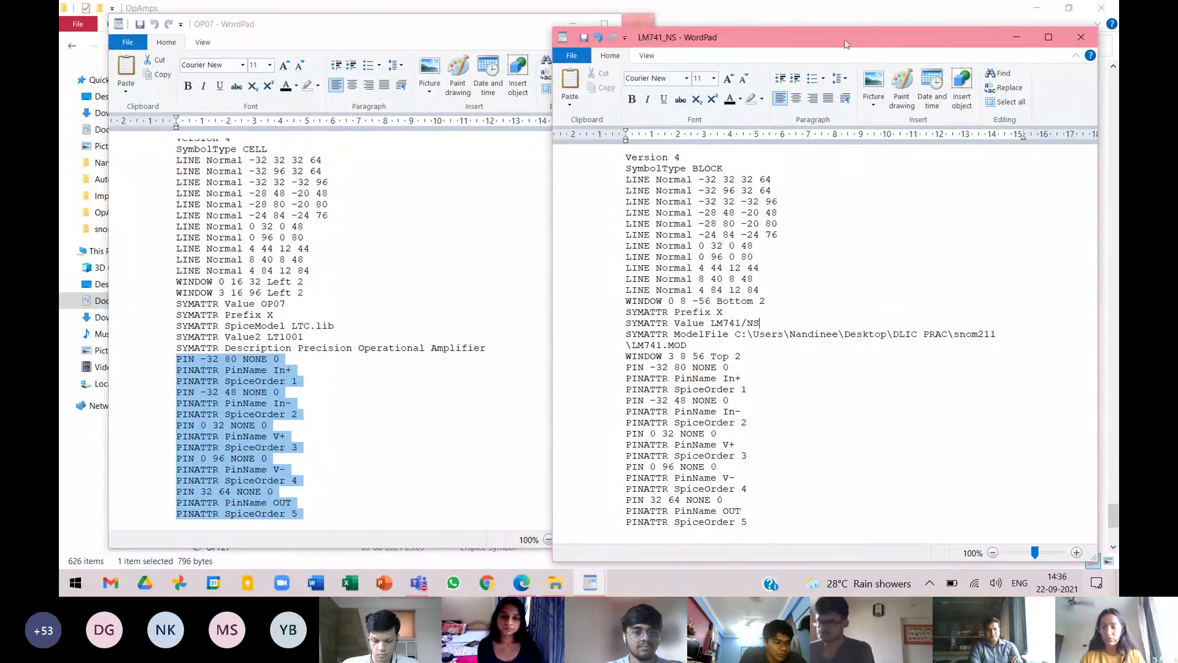
Close the OpAmps folder window and both the LM741_NS and OP07 WordPad documents.
left_click(836, 19)
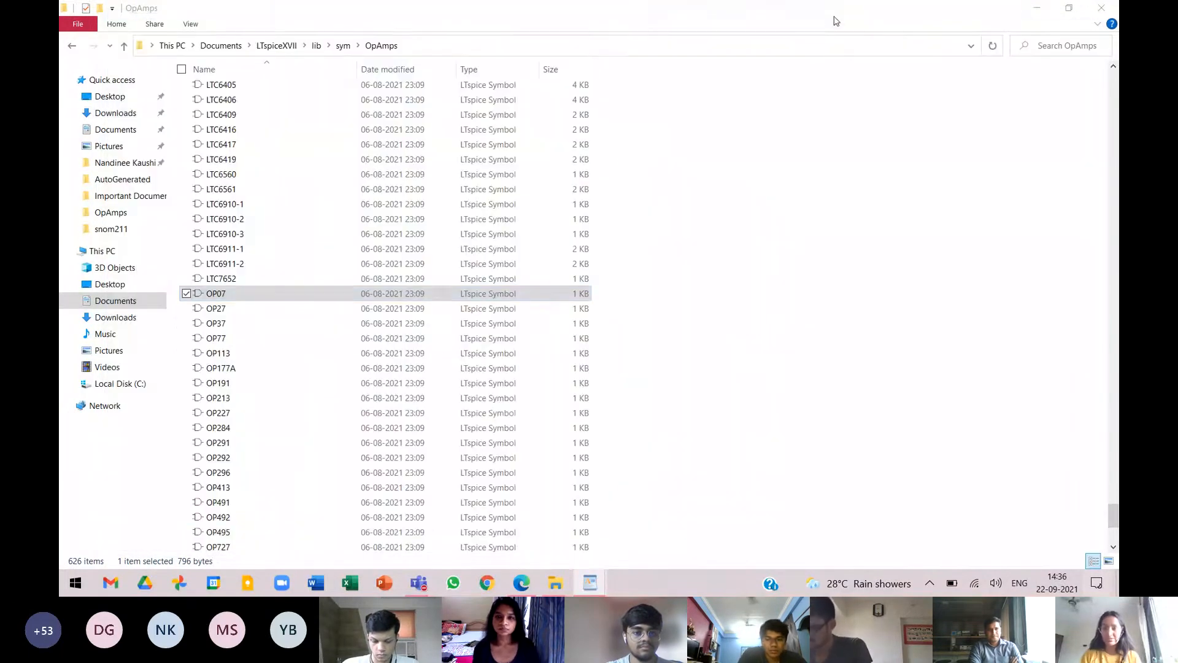
left_click(1103, 9)
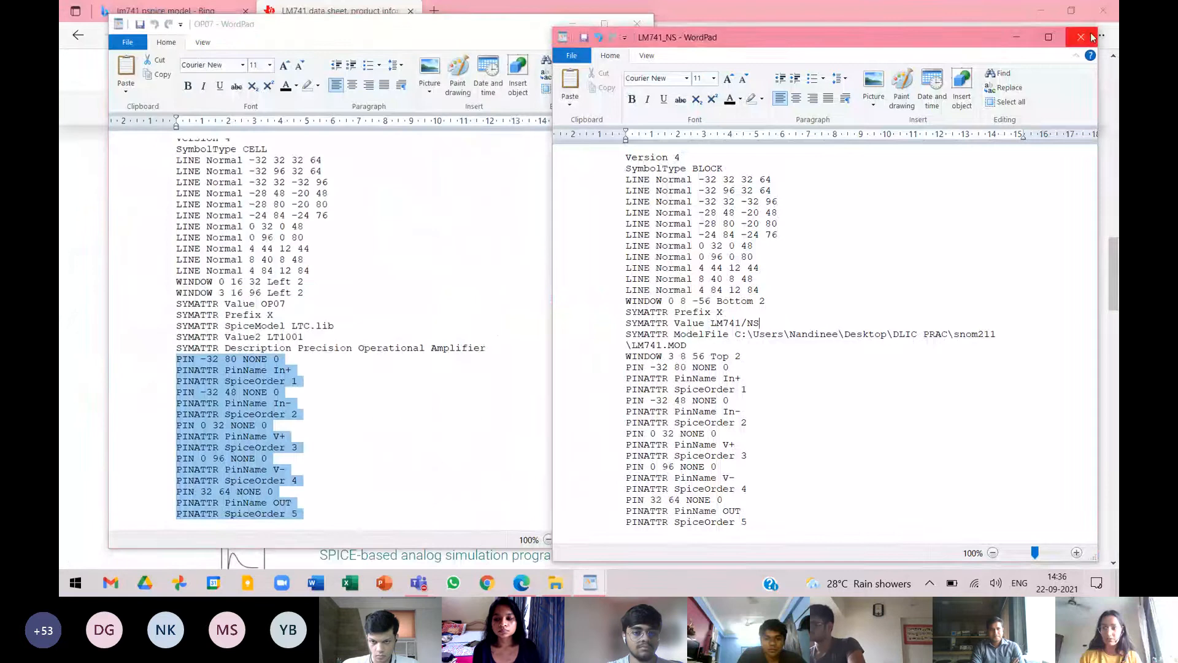
left_click(1085, 35)
left_click(637, 23)
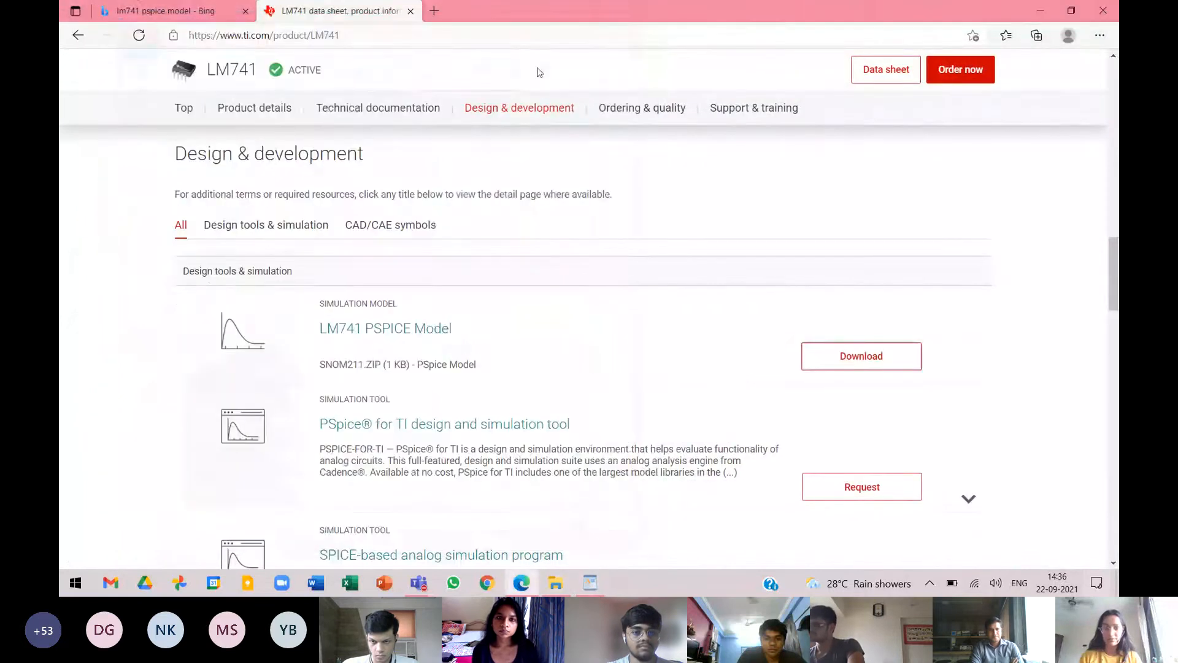
Launch LTspice XVII and start a new schematic.
left_click(74, 582)
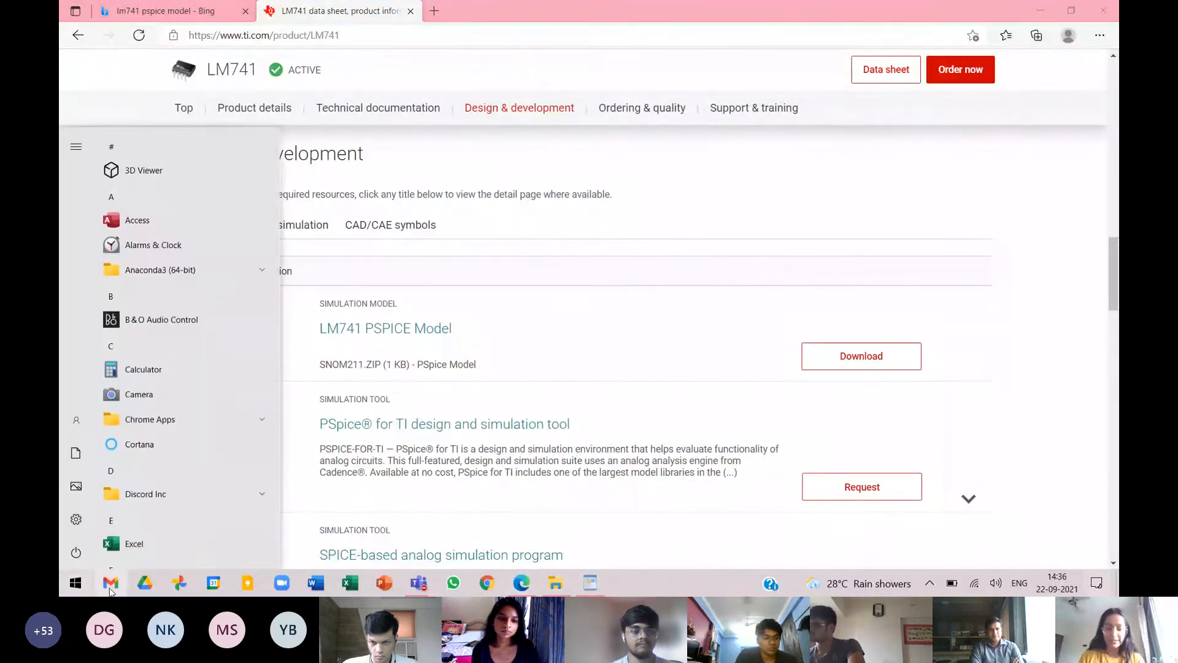
type("lts")
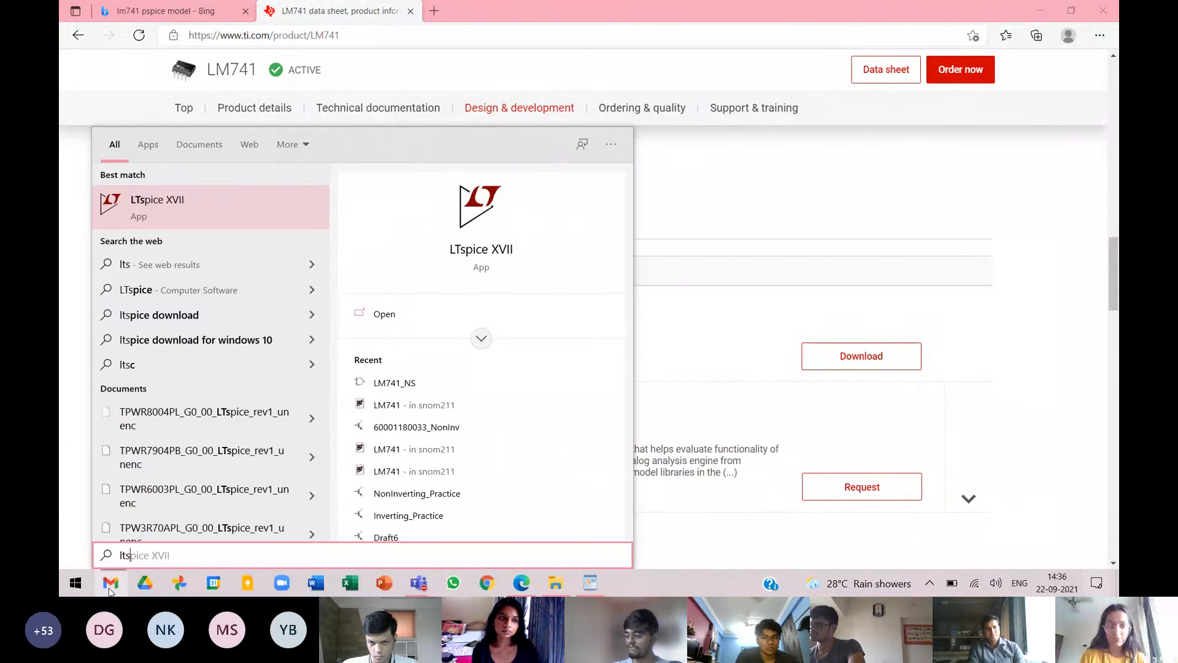
left_click(381, 312)
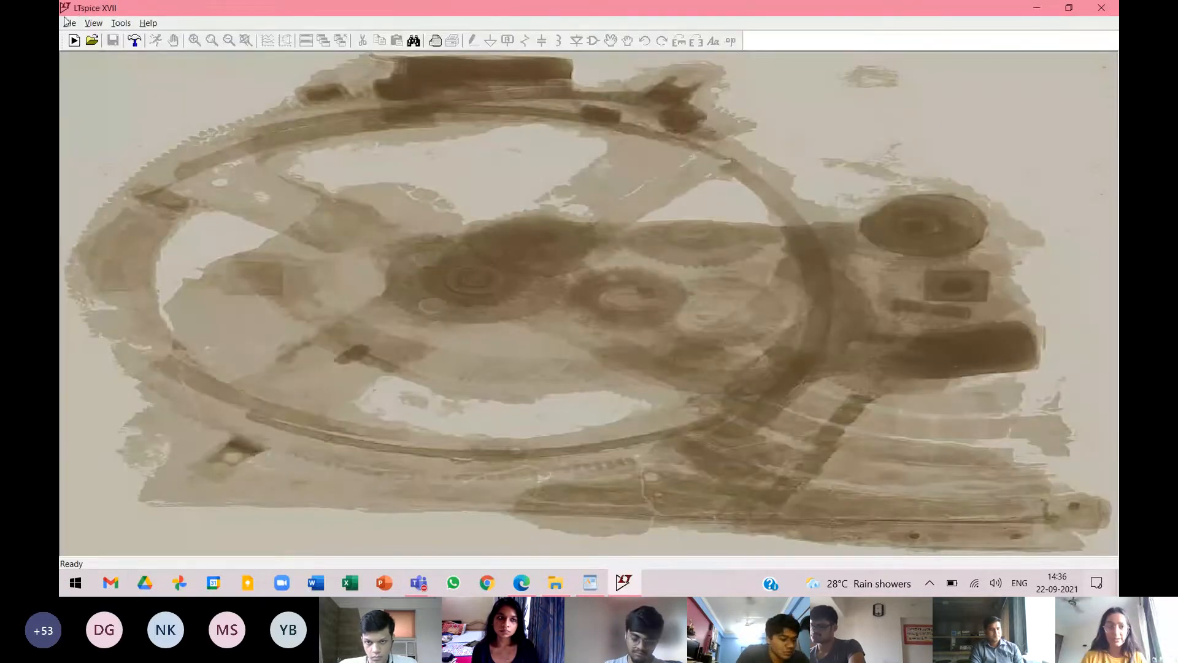
left_click(65, 21)
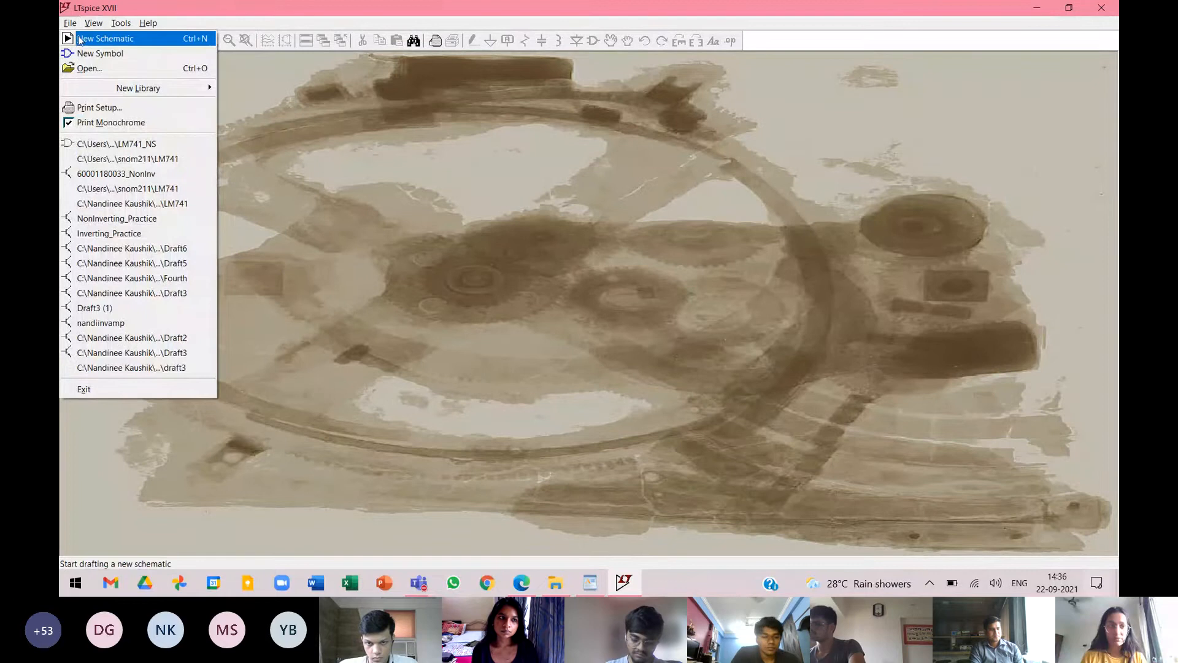
left_click(80, 40)
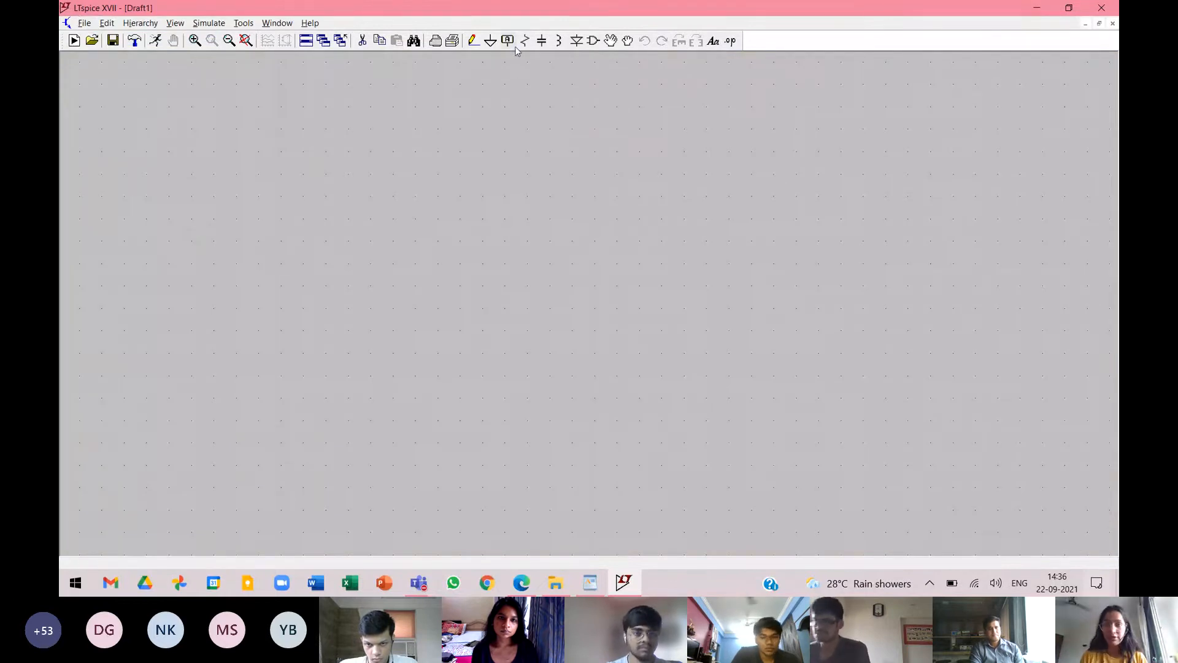
Place one LM741_NS component from the AutoGenerated symbols in the middle of the empty schematic.
left_click(594, 42)
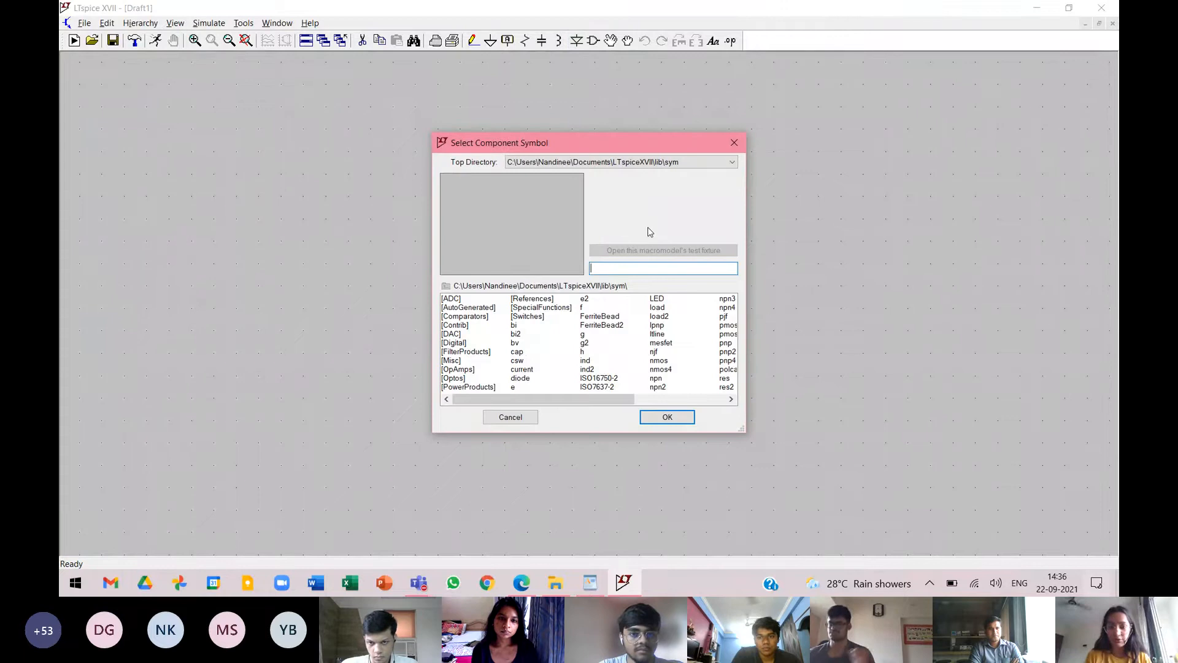
type("lm")
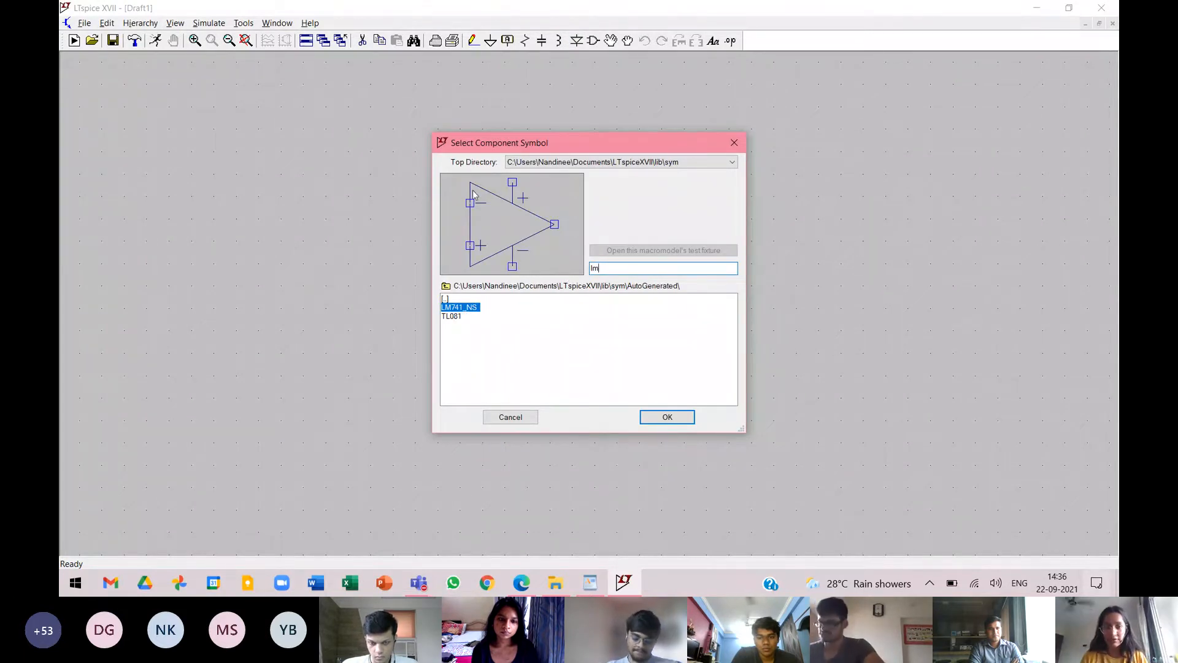
left_click(640, 417)
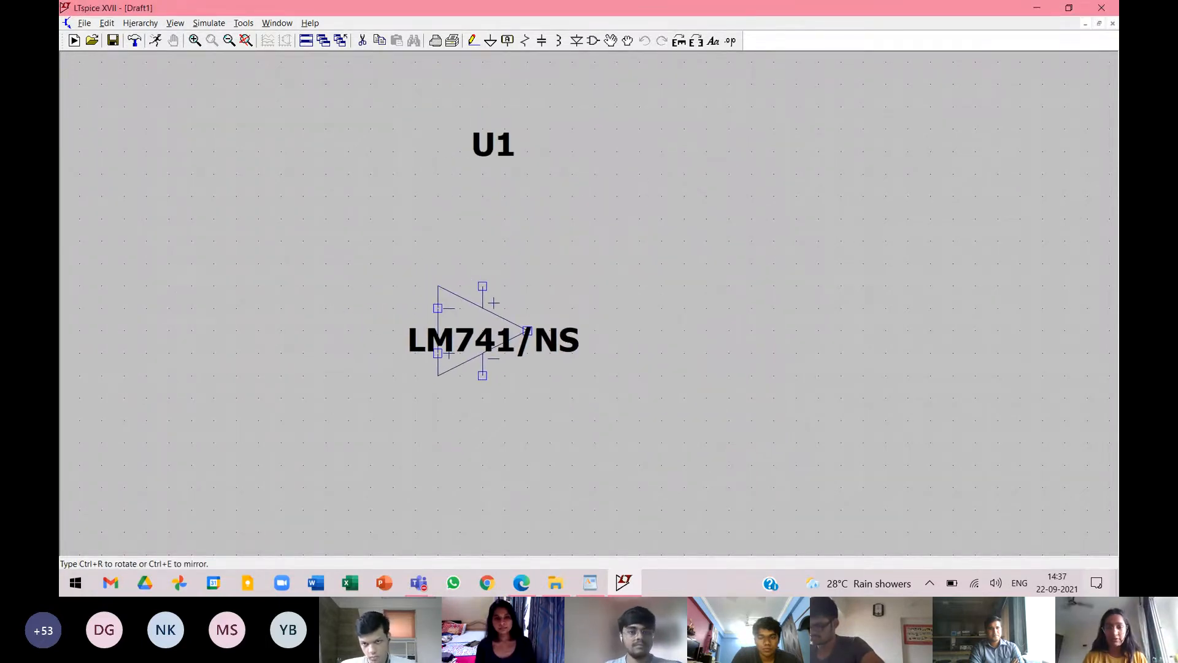
left_click(505, 331)
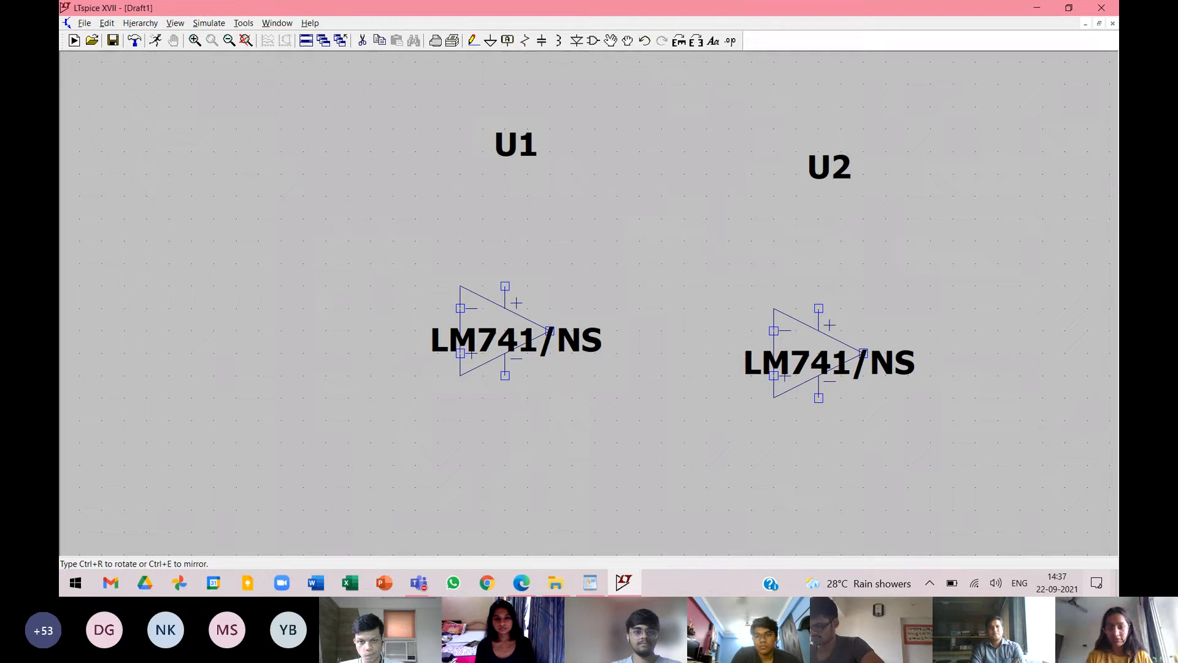
key("Escape")
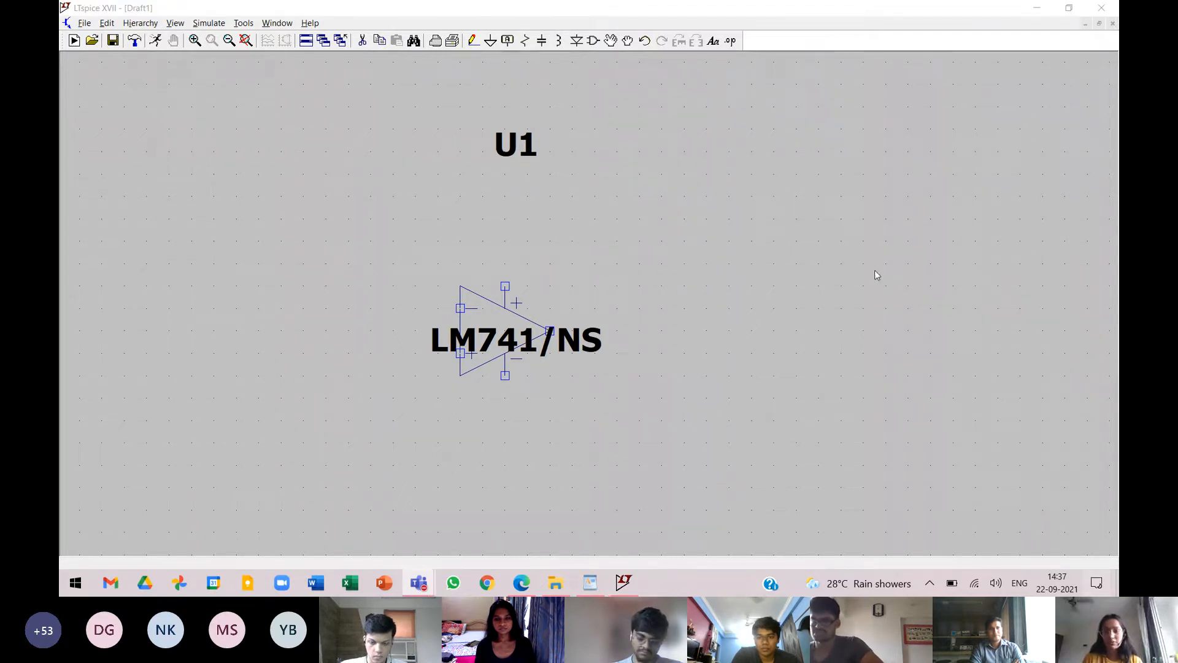
Check the meeting chat in Teams, close the chat and minimize the meeting window.
left_click(936, 308)
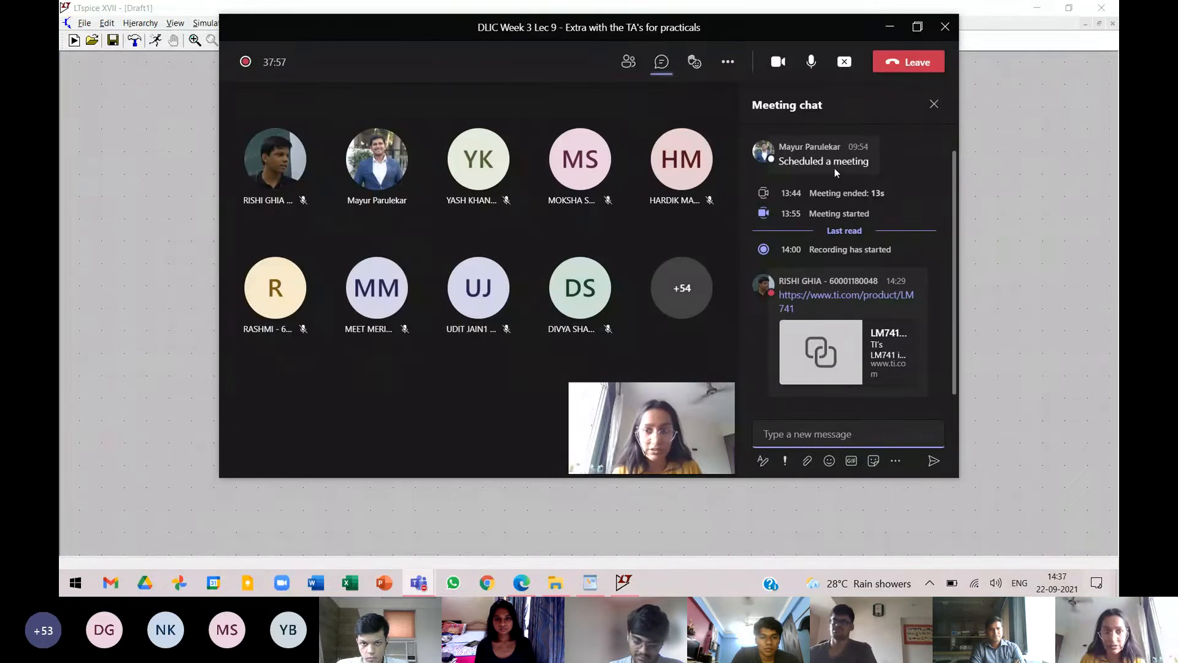
left_click(934, 105)
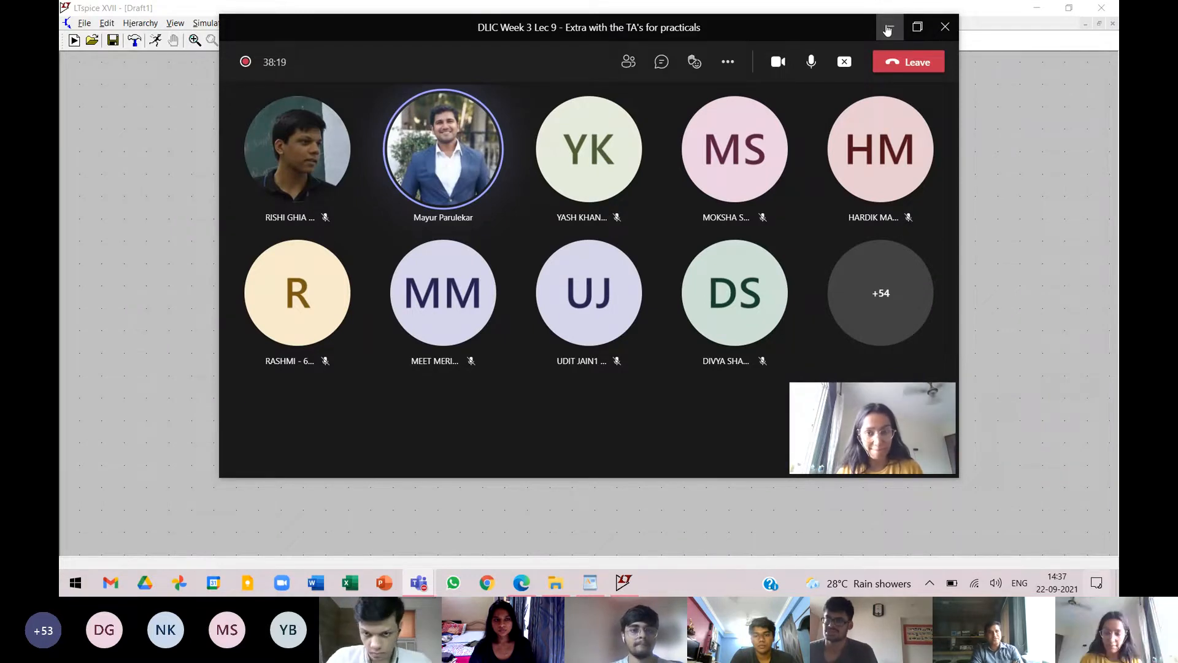
left_click(887, 29)
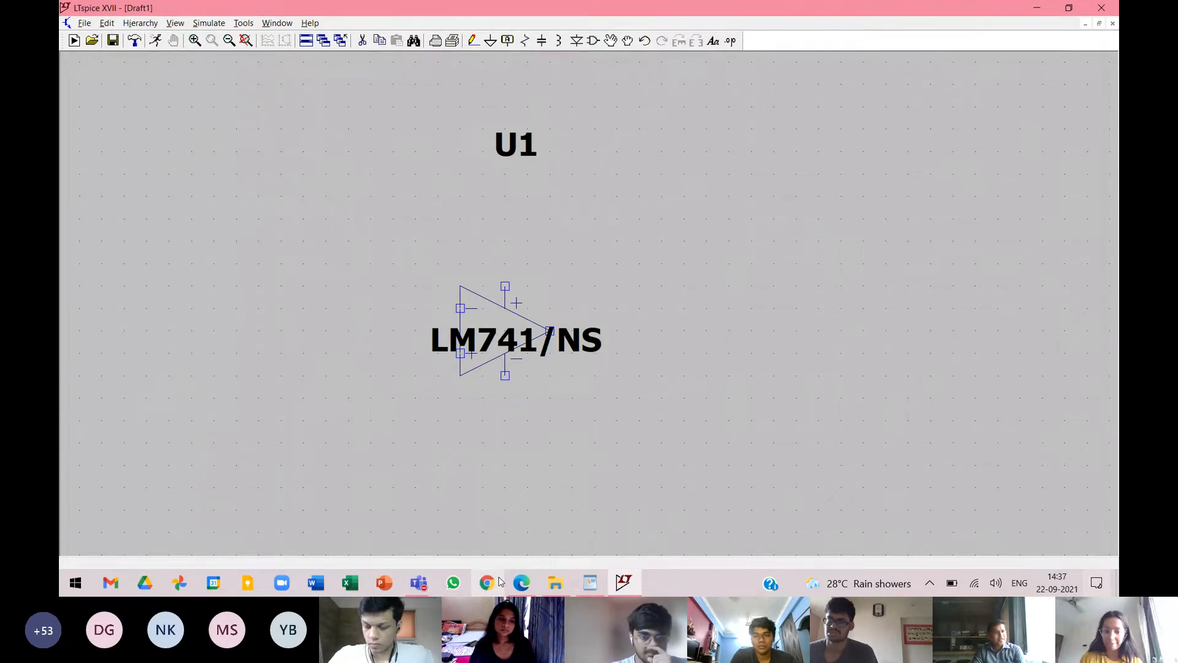
Switch to Edge, close the LM741 product page and search Bing for "tl081 pspice model".
left_click(521, 582)
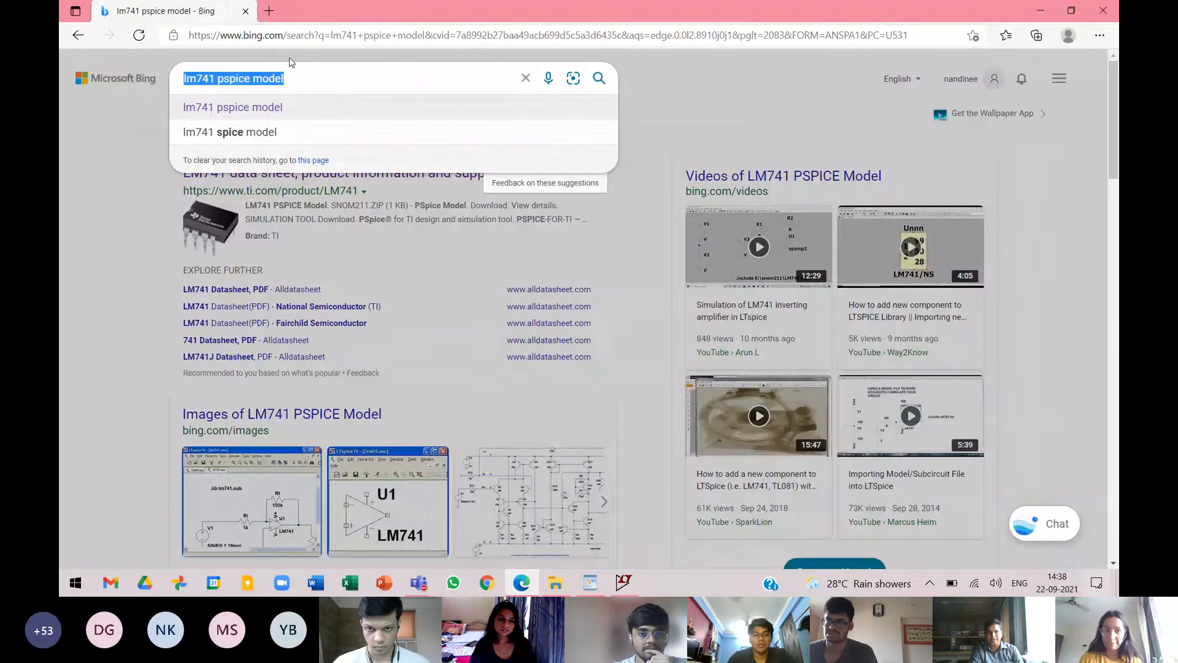
left_click(410, 10)
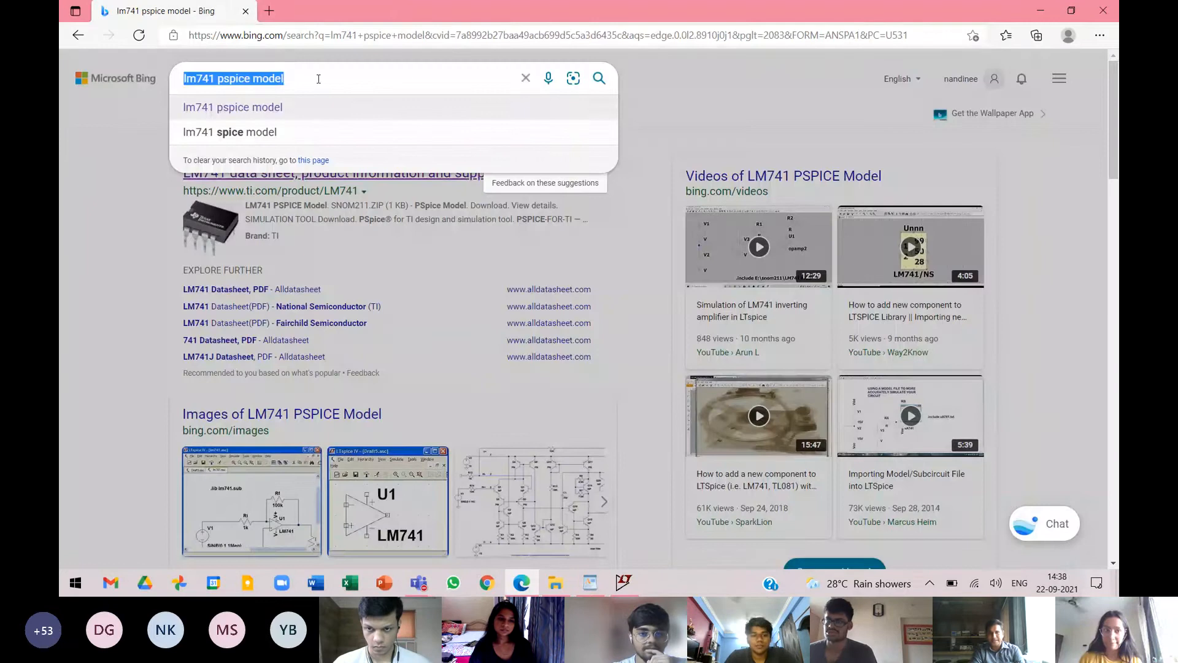
key("BackSpace")
type("tl")
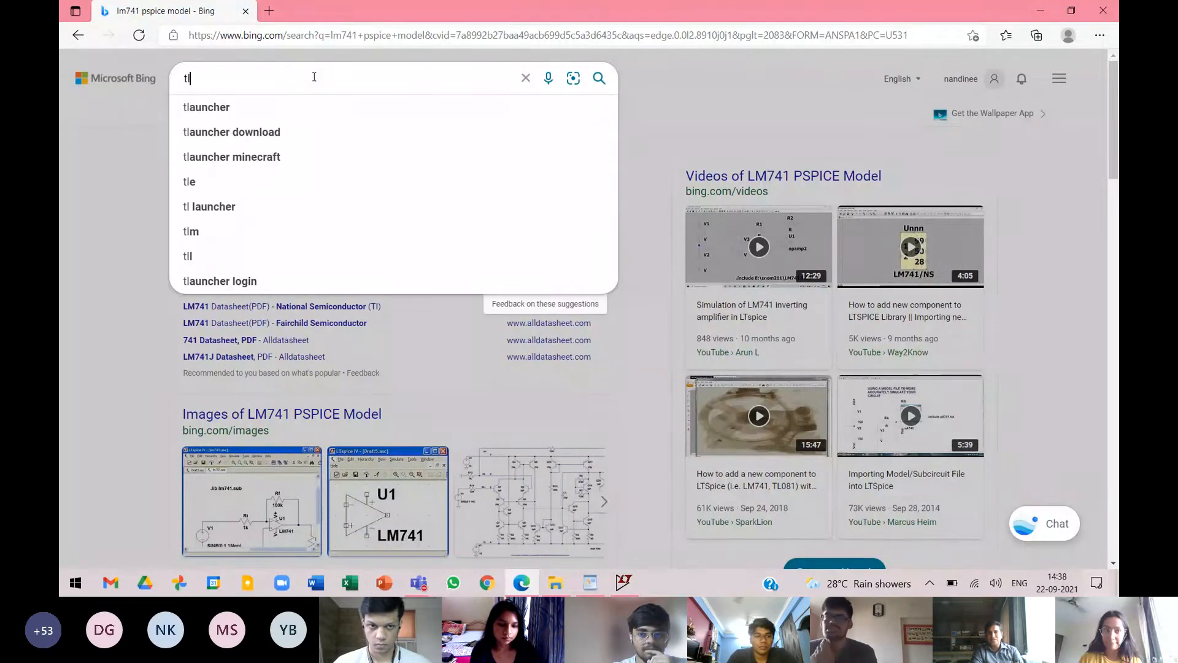
type("081")
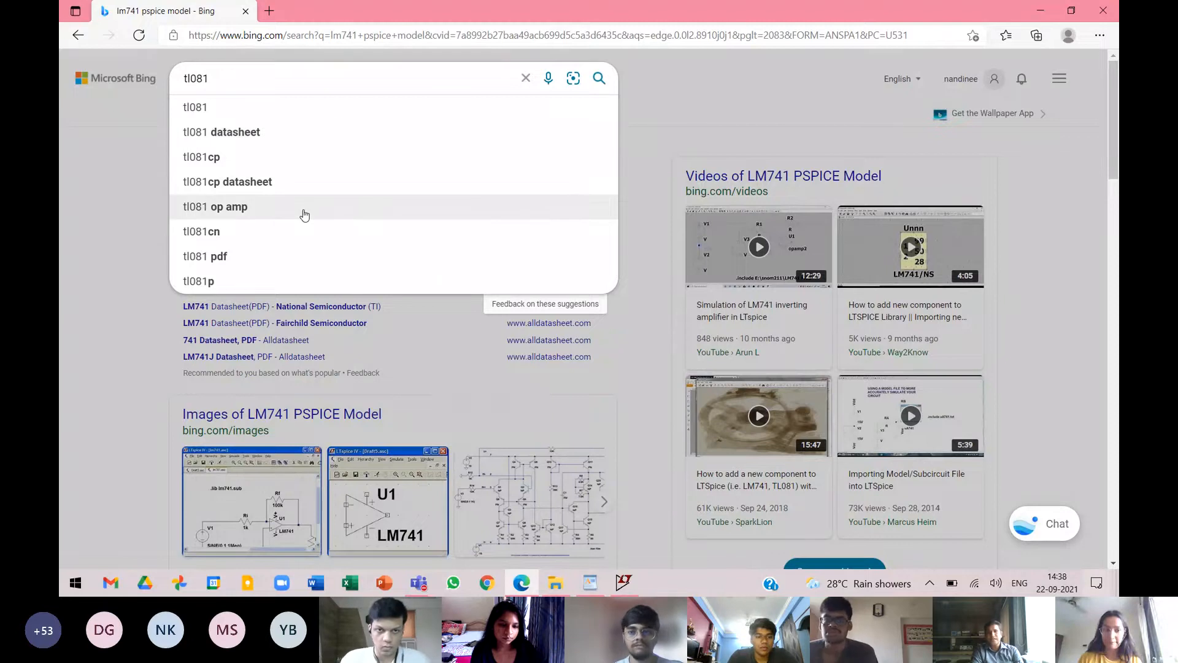
type(" psp")
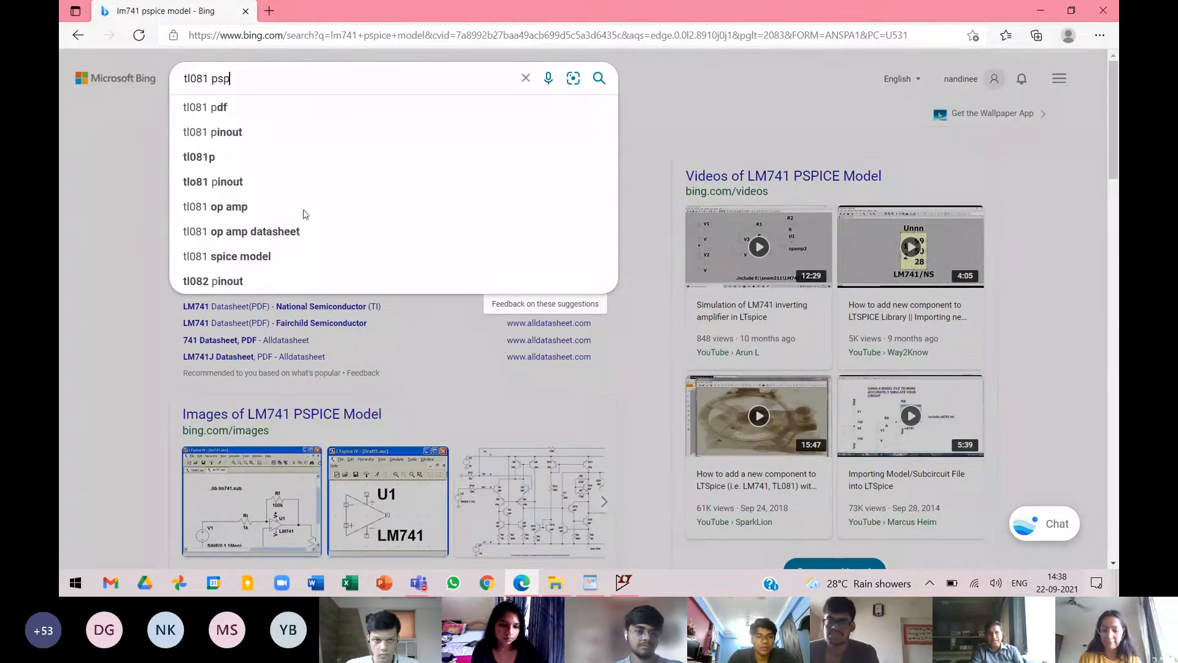
type("ice")
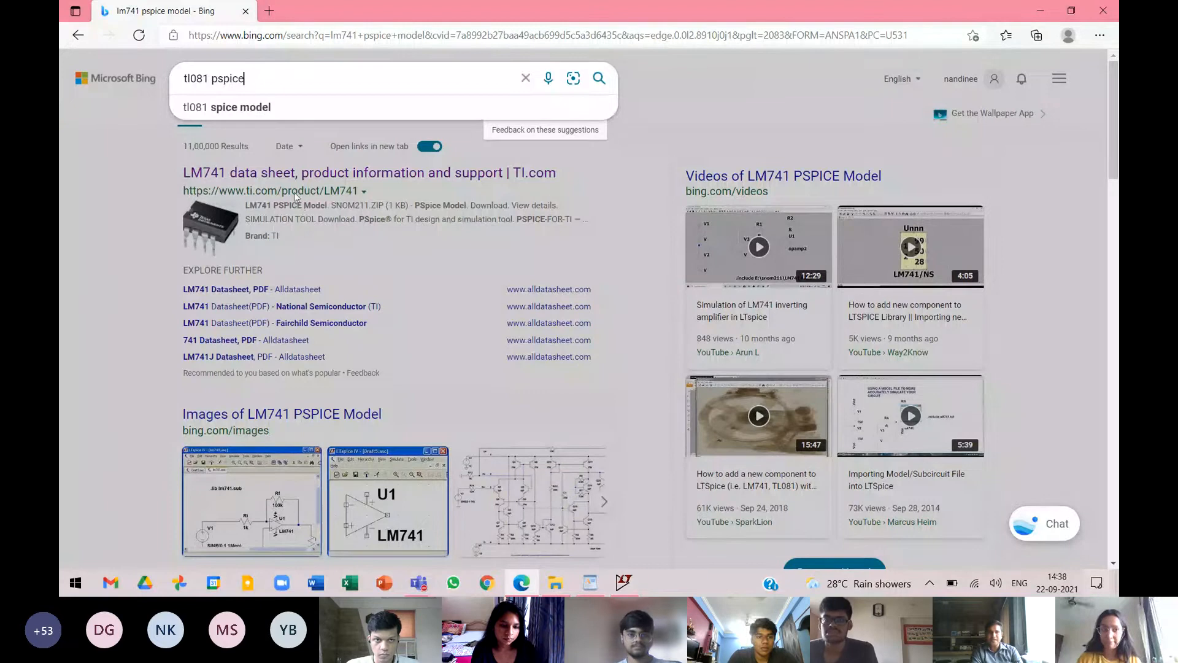
type(" m")
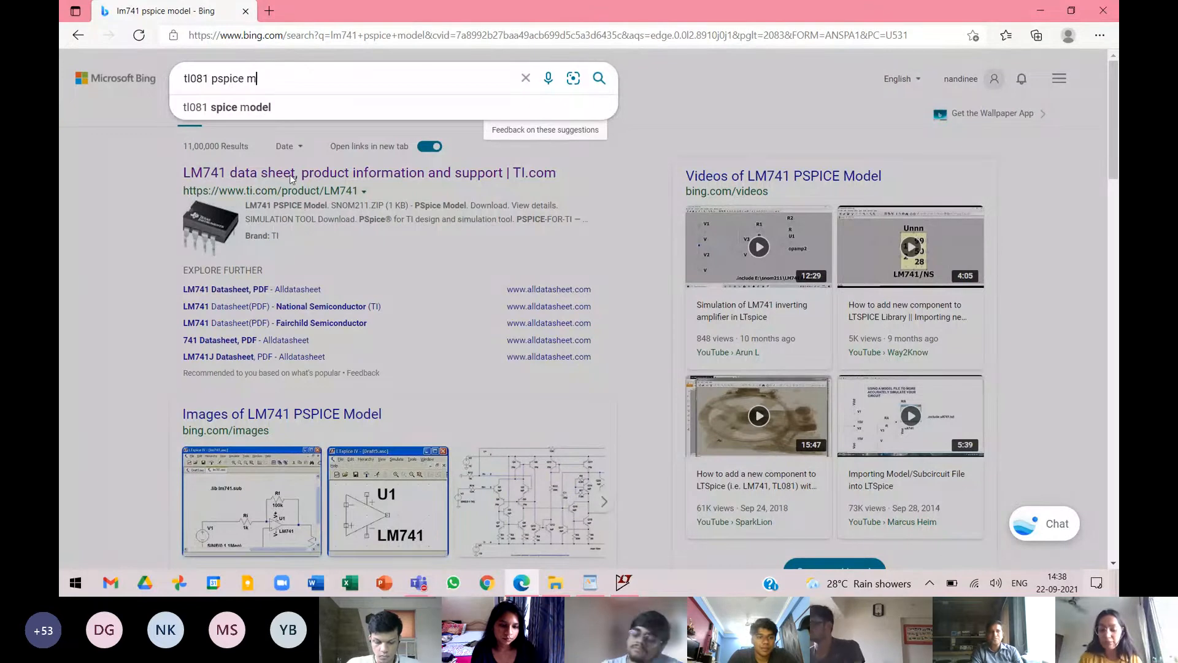
type("odel")
key("Return")
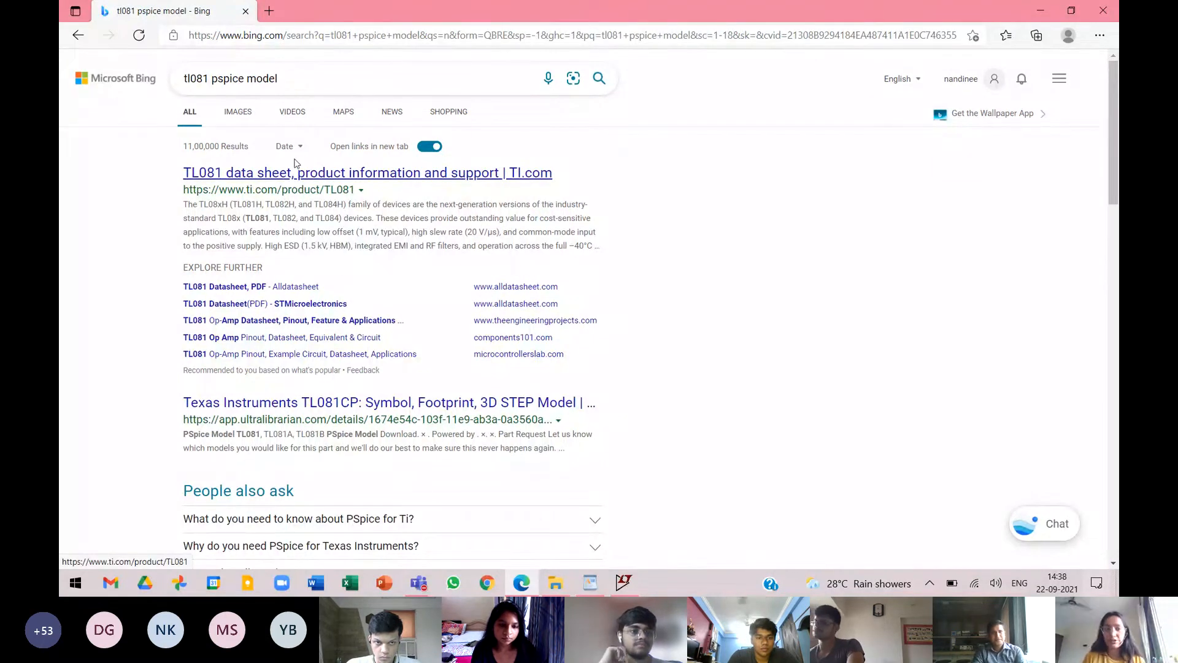
Open TI's TL081 product page and locate the PSpice model download among the design and simulation tools.
left_click(364, 178)
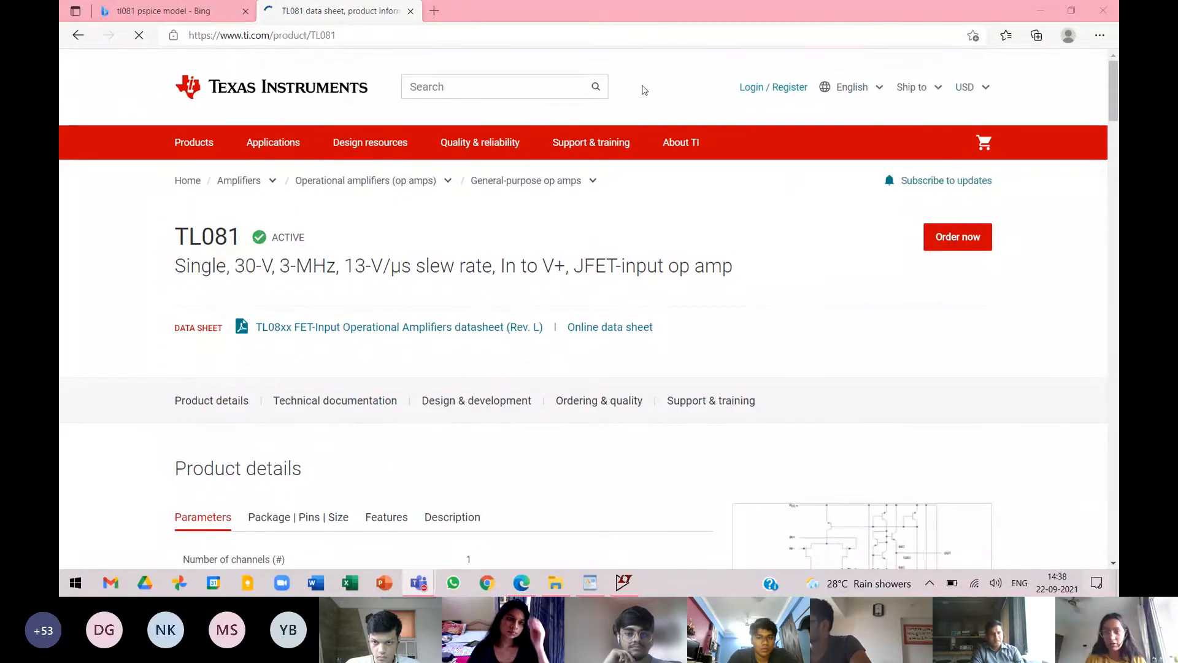
scroll(518, 285, "down", 5)
scroll(518, 285, "down", 15)
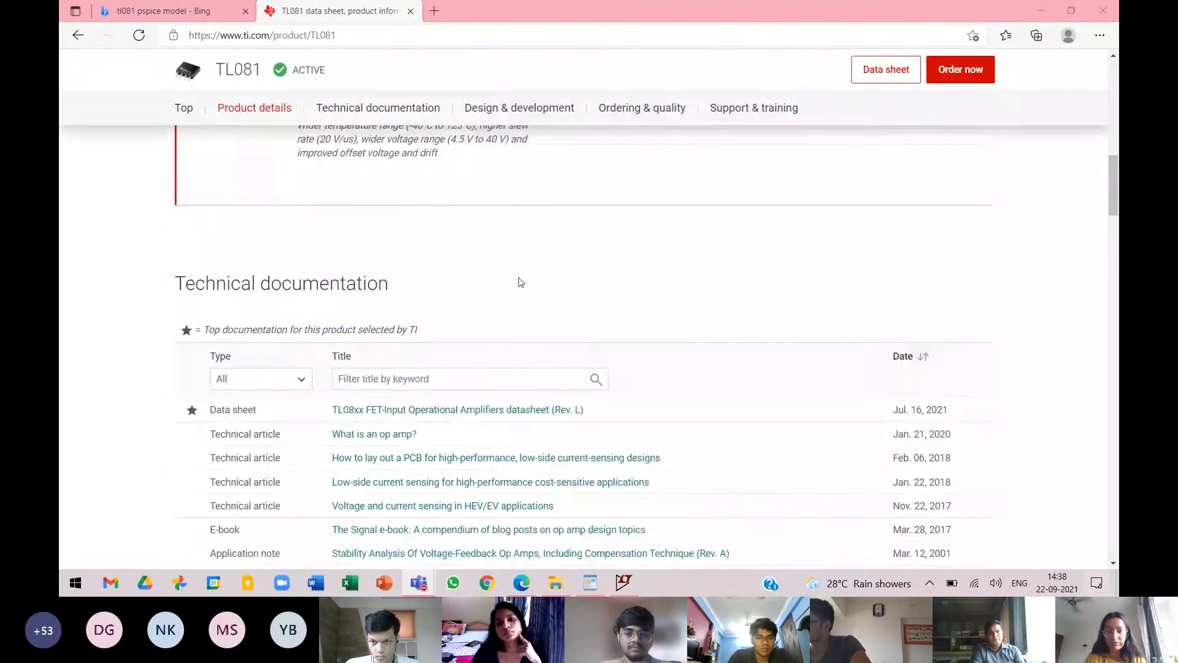
scroll(520, 282, "down", 1)
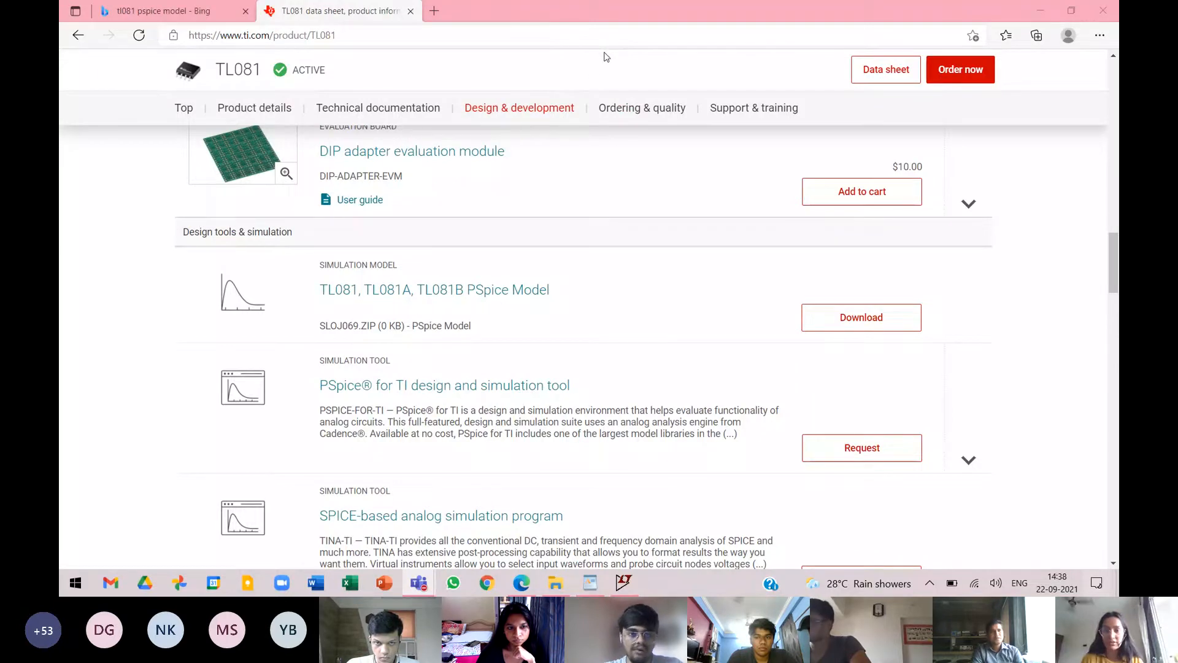
left_click(641, 93)
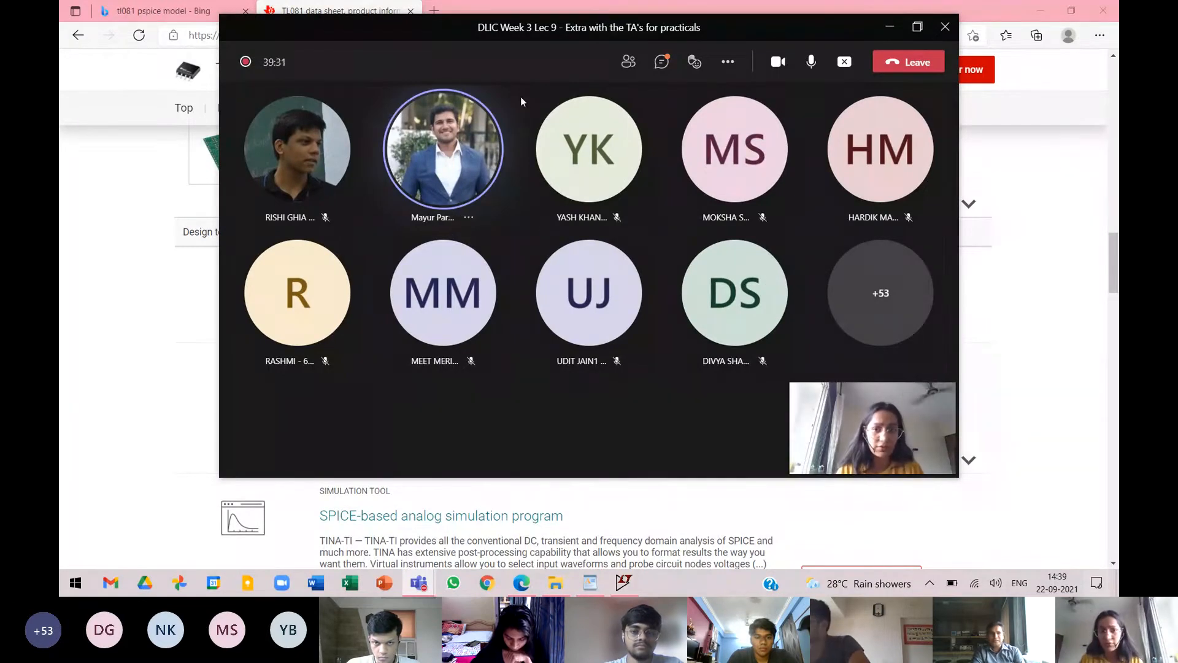
left_click(878, 35)
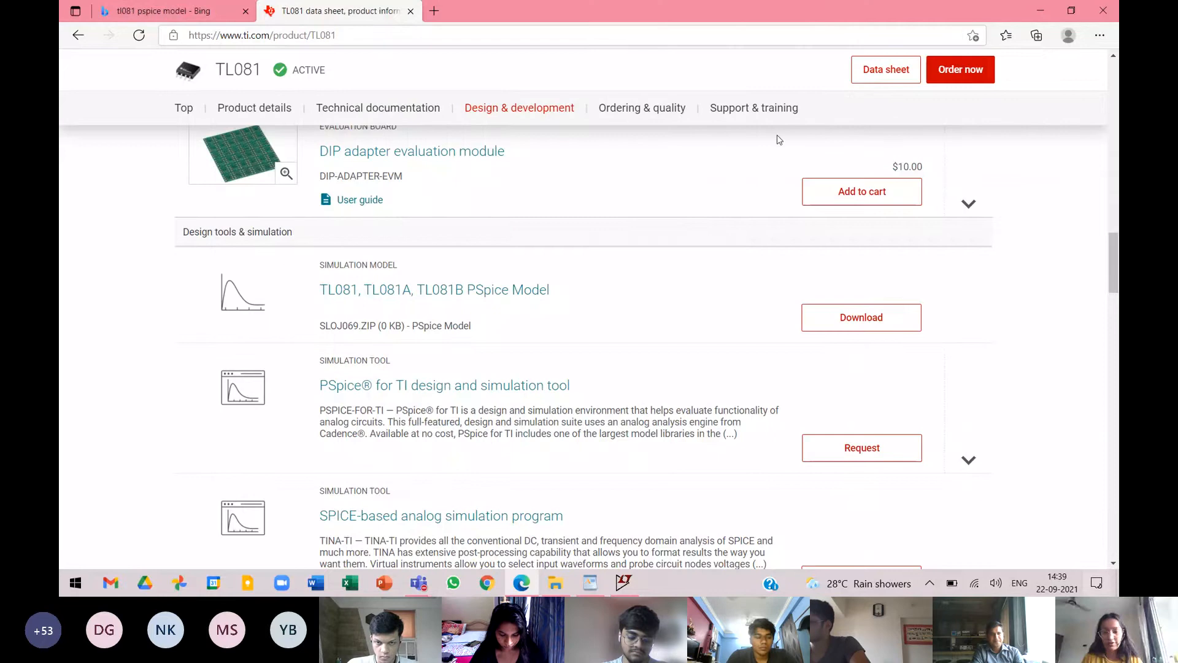
Switch to LTspice and close the Draft1 schematic without saving its changes.
left_click(623, 583)
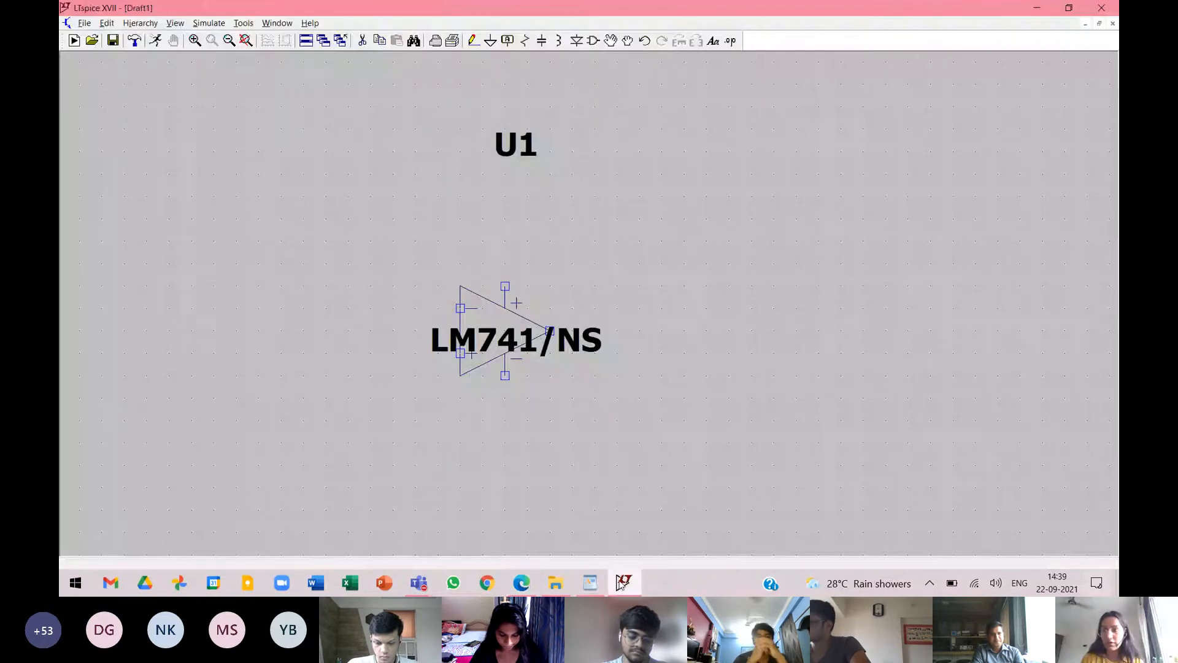
left_click(1101, 8)
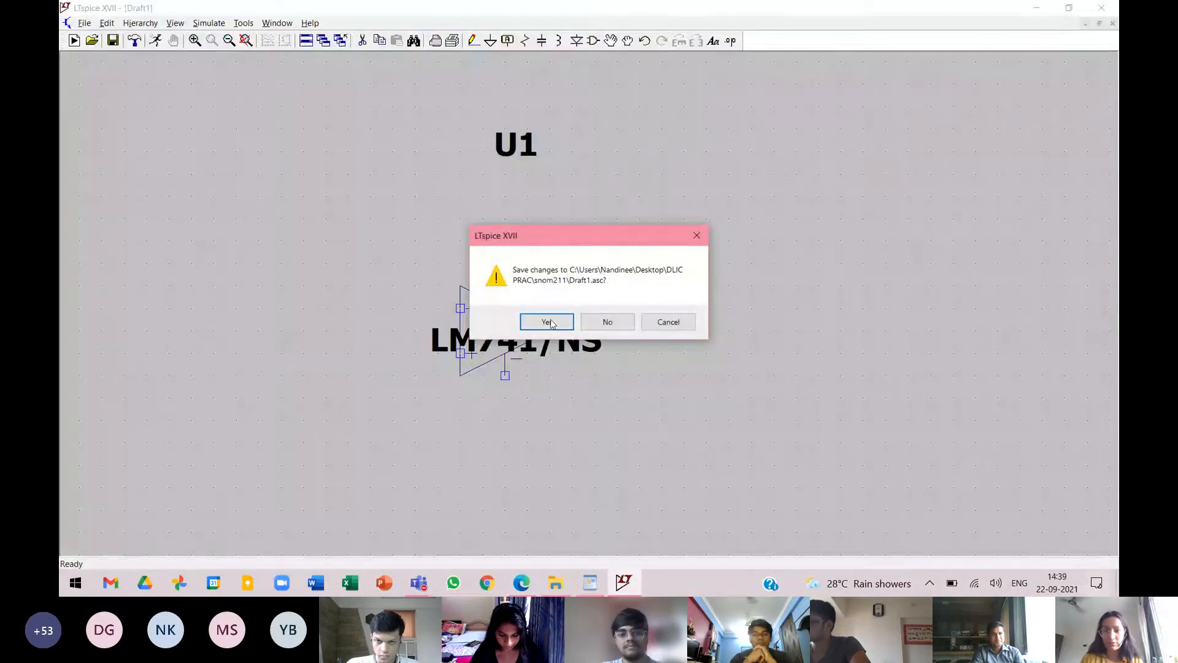
left_click(614, 324)
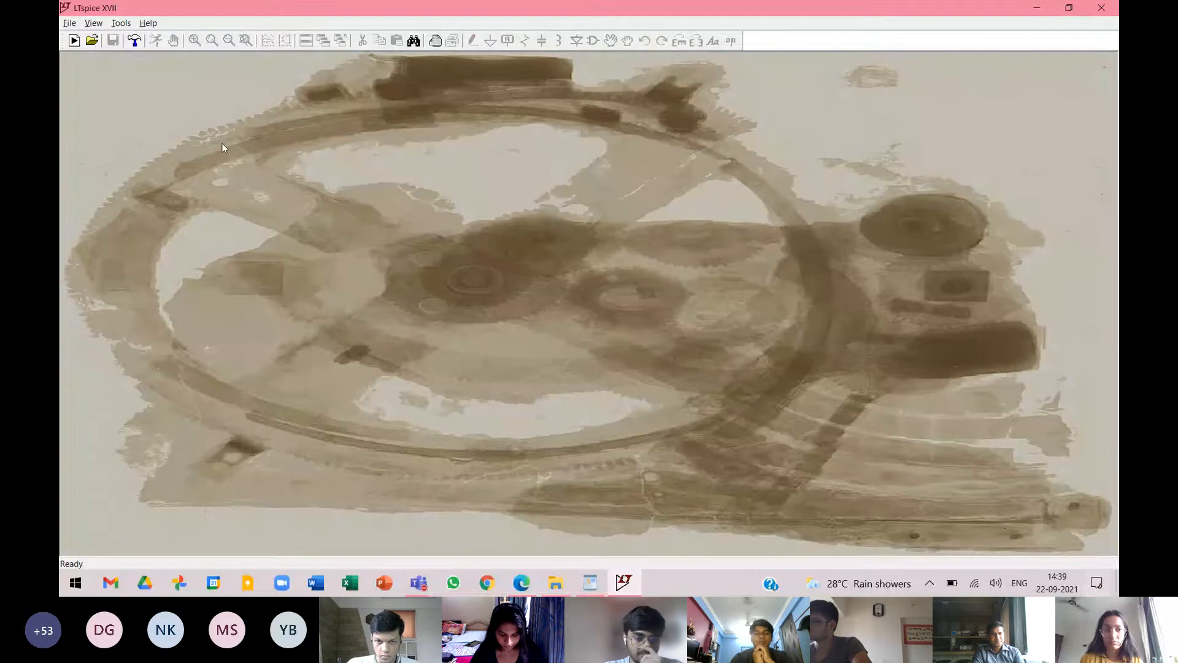
Open the existing op-amp schematic whose name ends in NonInv from the DLIC PRAC folder on the desktop.
left_click(94, 23)
mouse_move(69, 23)
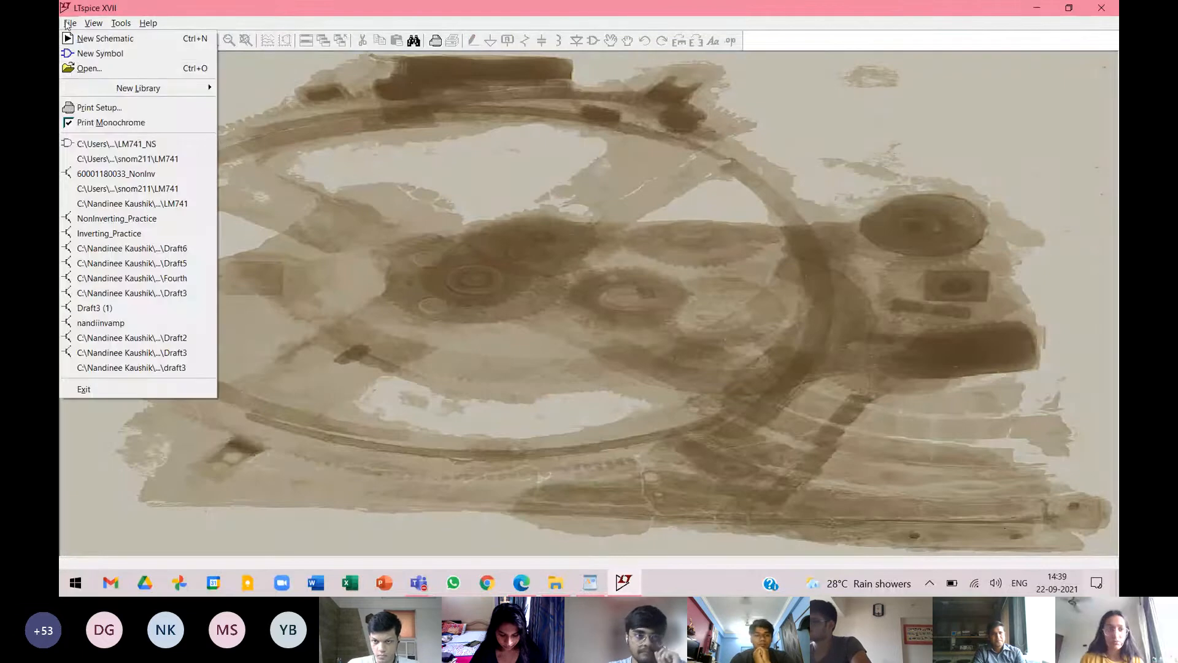
left_click(76, 67)
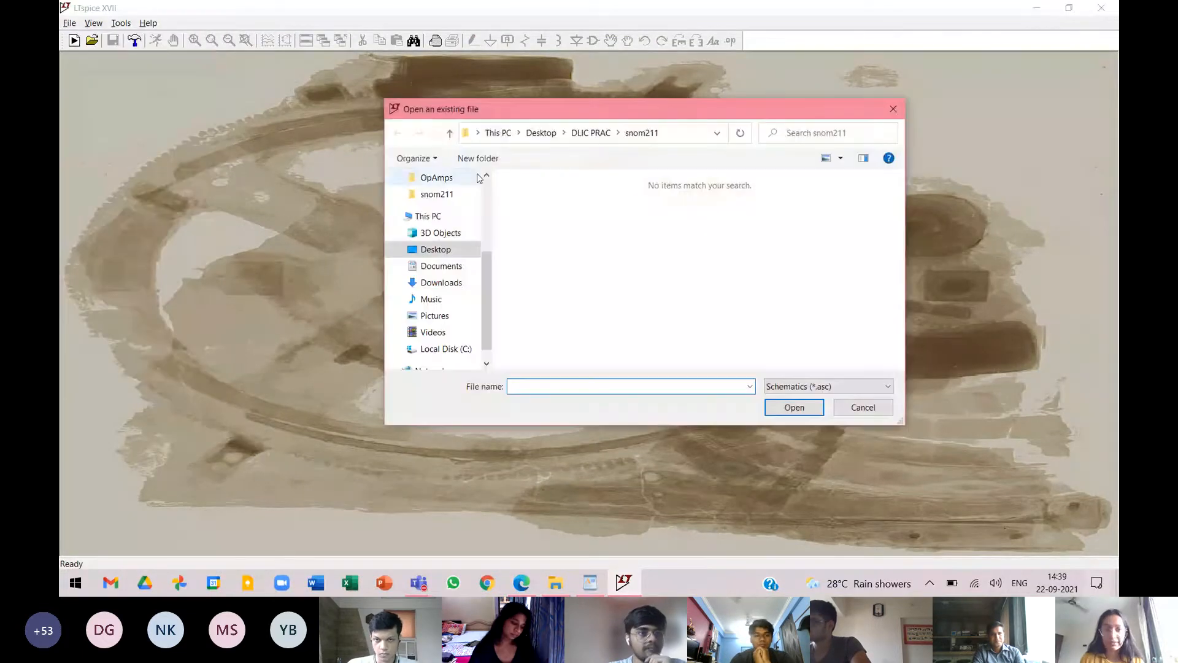
scroll(489, 205, "up", 3)
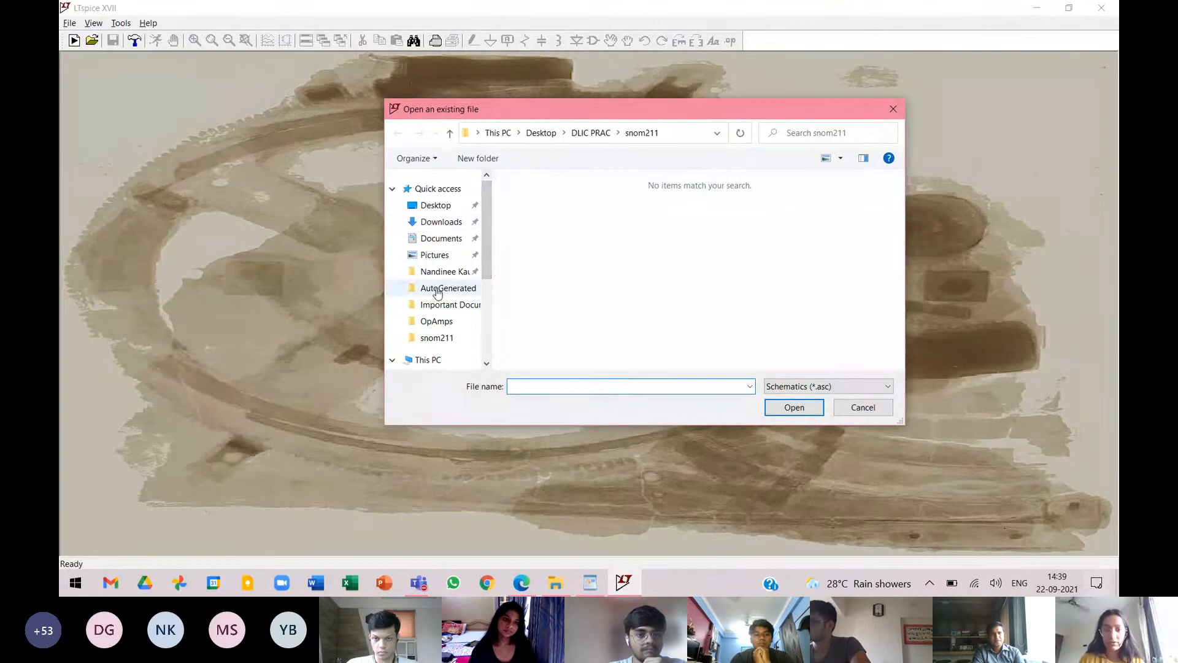
scroll(447, 276, "down", 2)
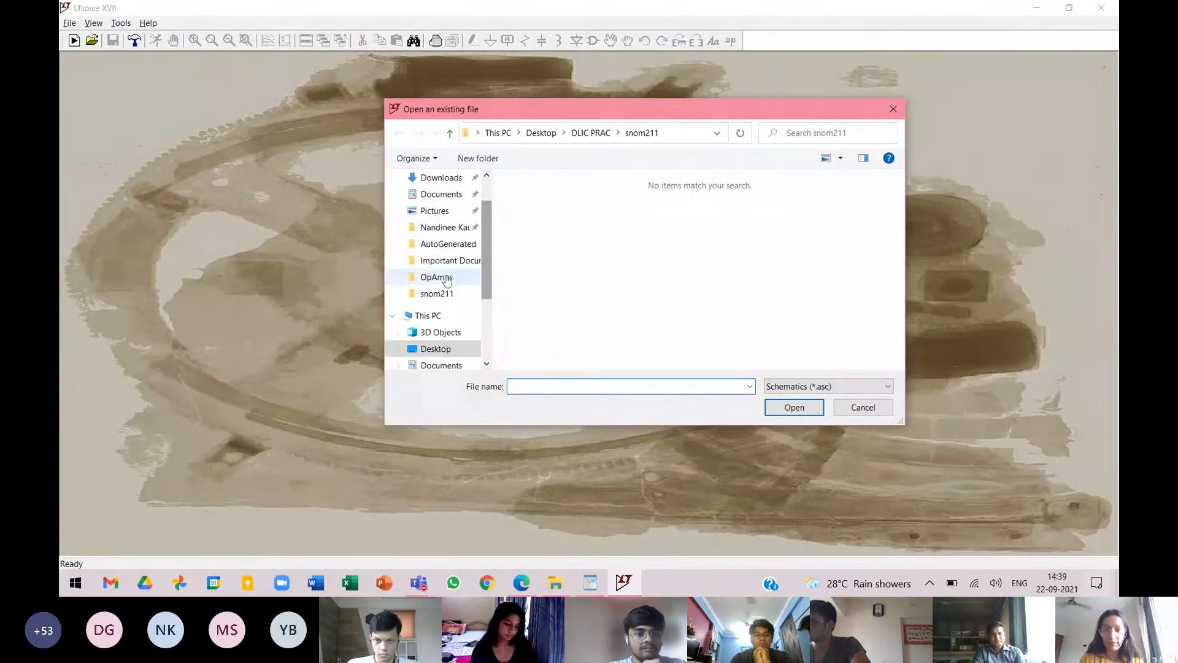
left_click(594, 134)
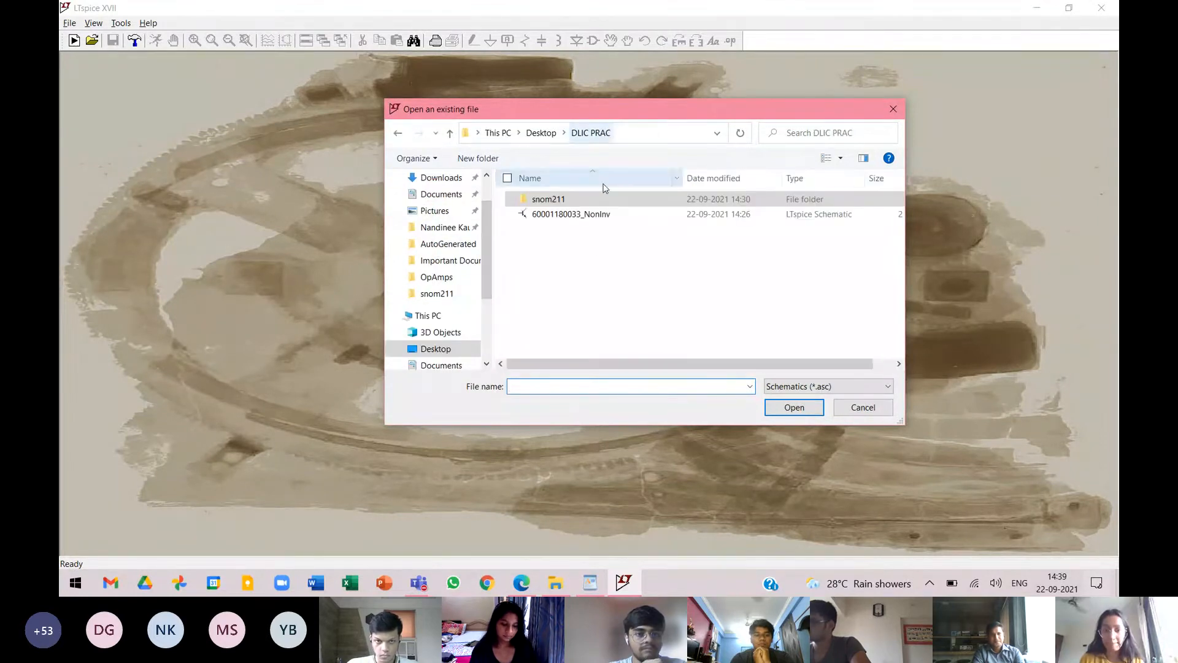
double_click(583, 215)
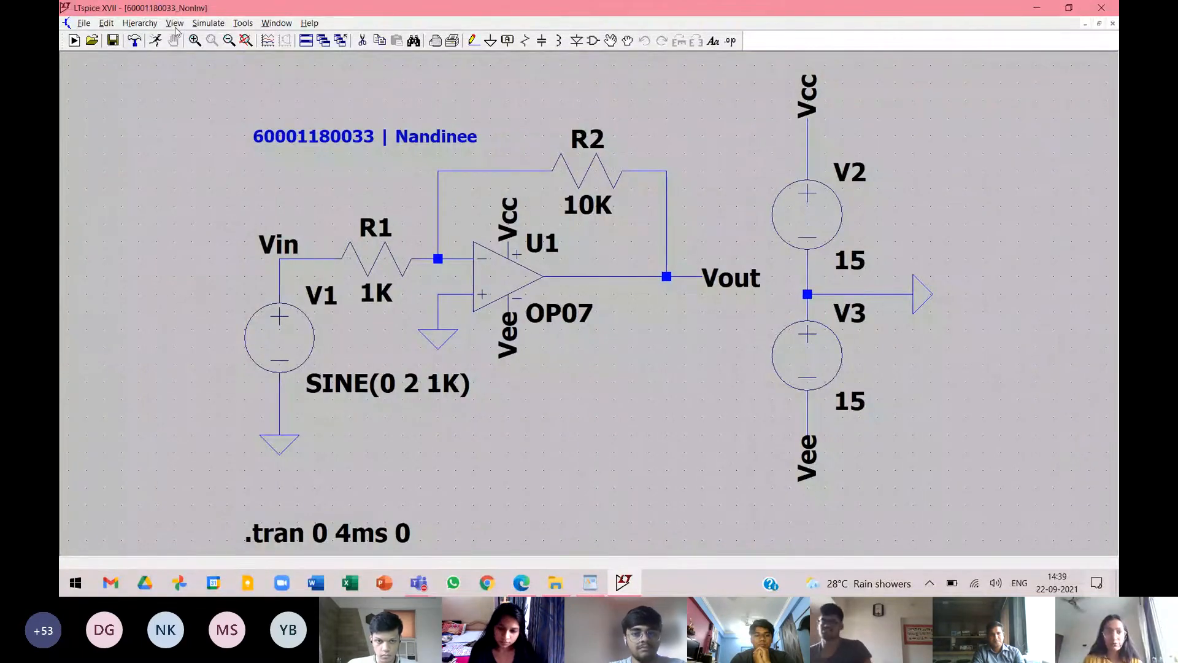
Run the transient simulation, then close its waveform window and maximize the schematic.
left_click(159, 41)
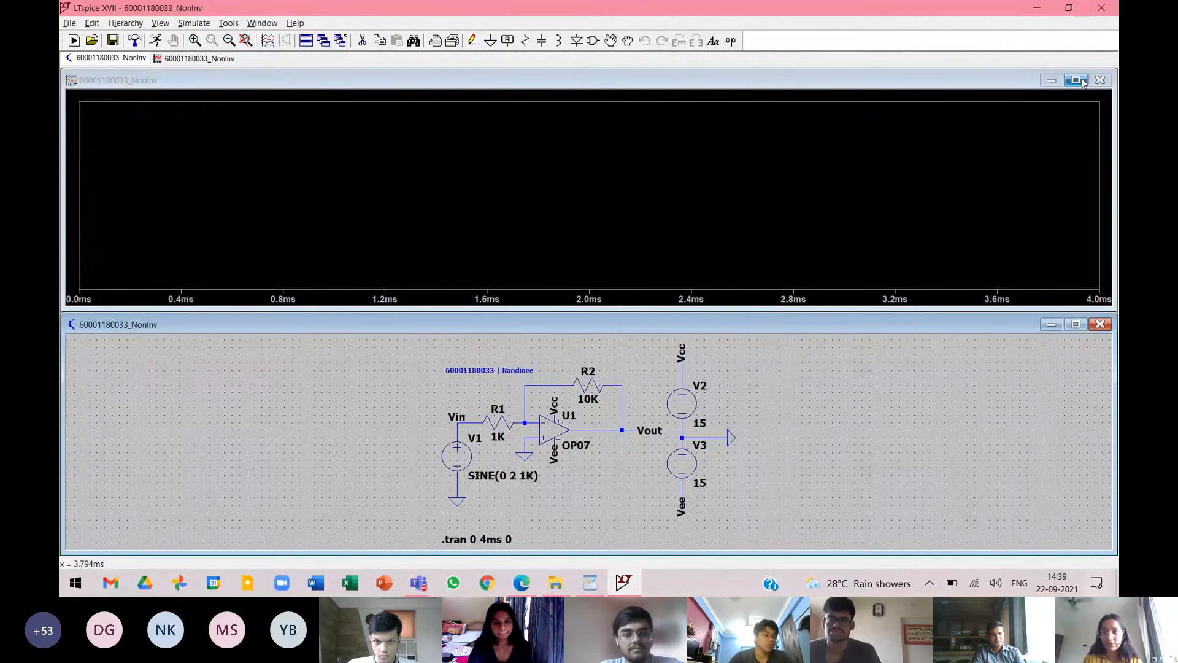
left_click(1100, 79)
left_click(1075, 308)
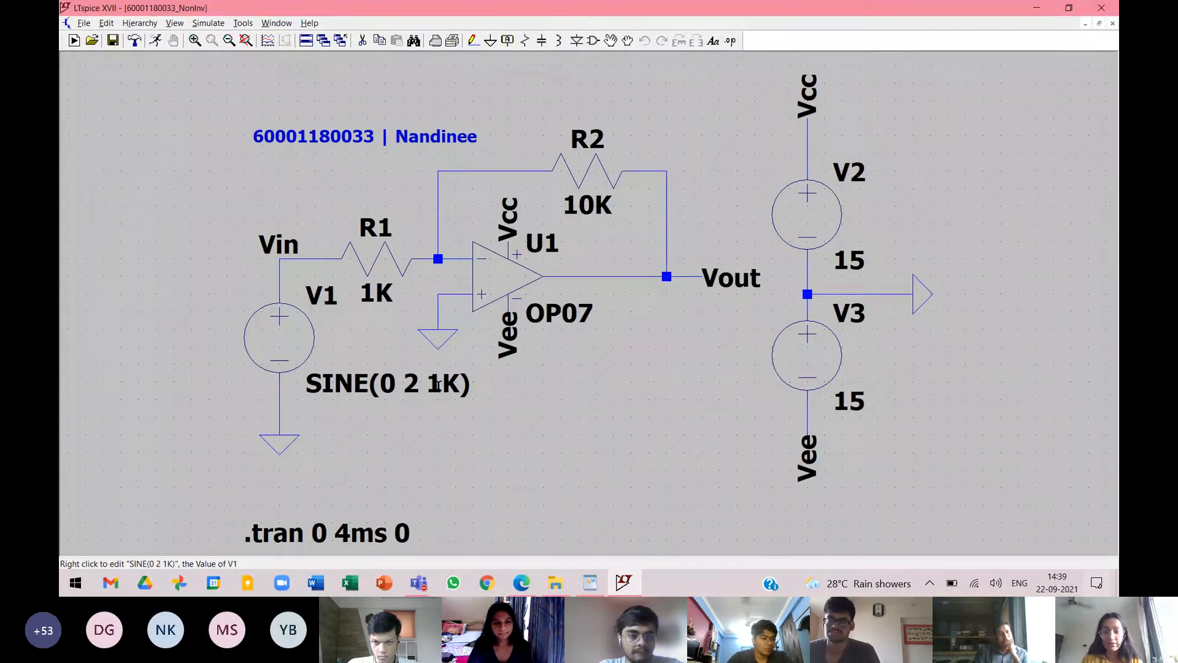
Set the input source V1's value to SINE(0 1 25K).
right_click(438, 385)
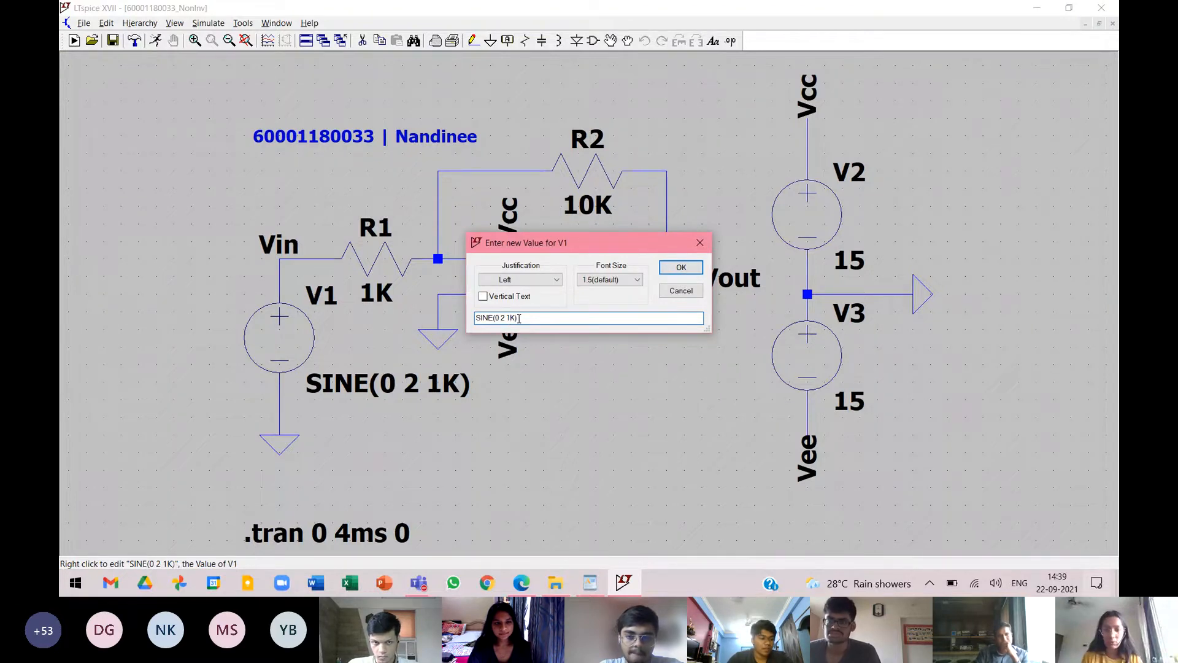
type("2")
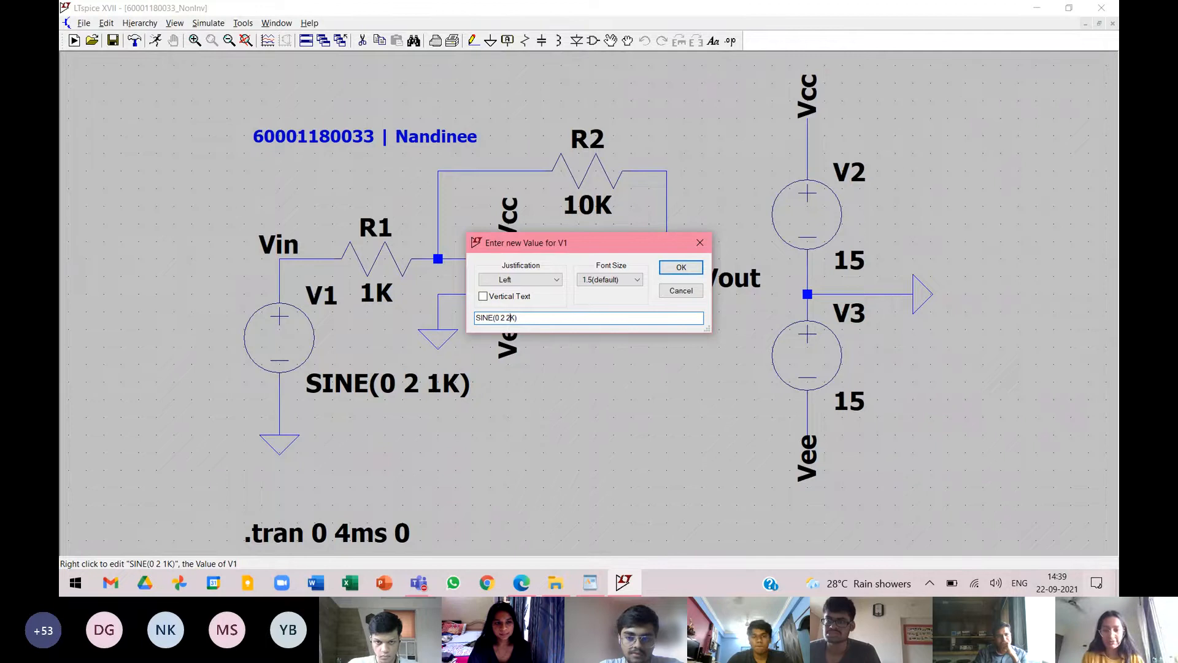
type("5")
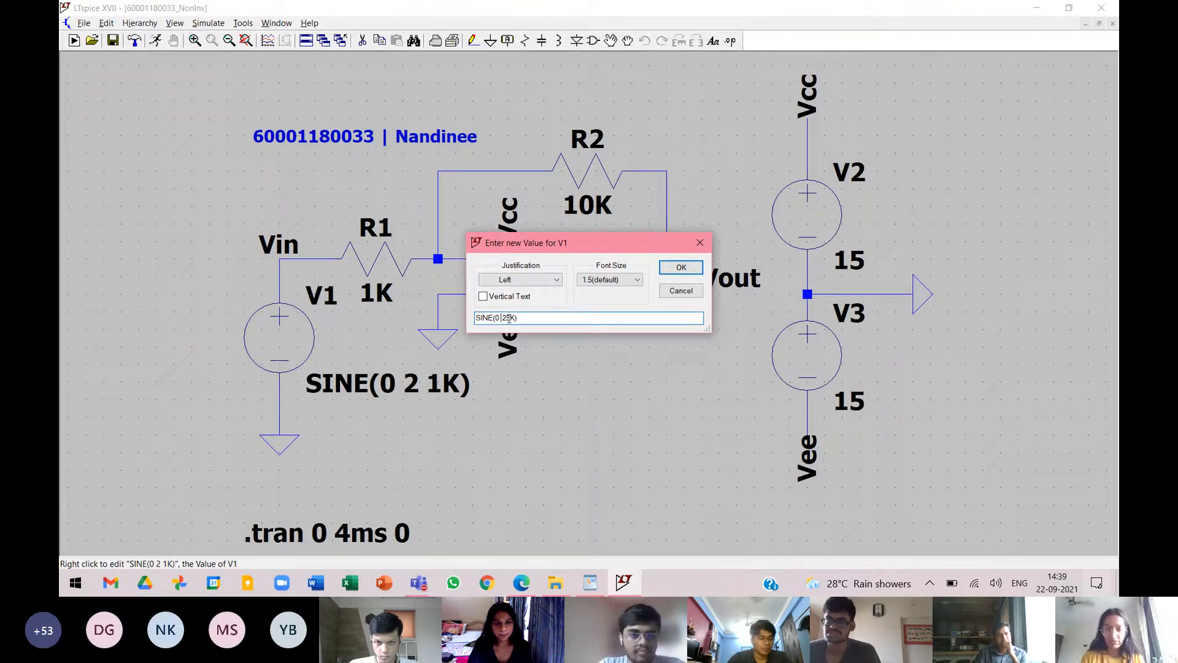
left_click(695, 270)
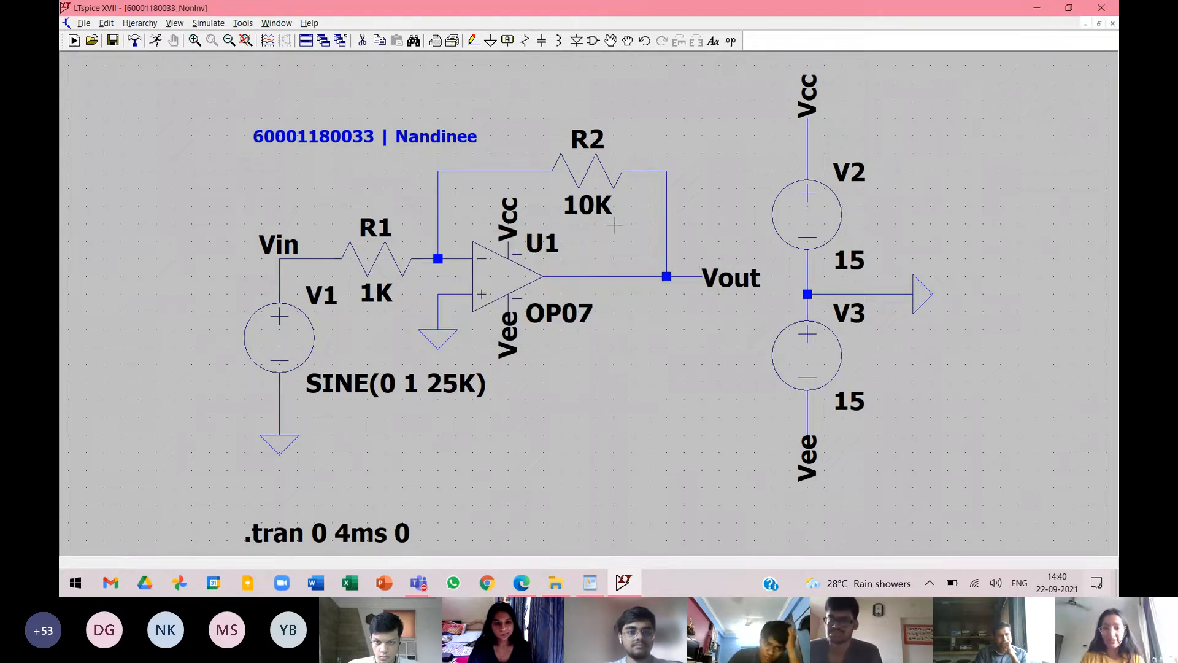
Set the feedback resistor R2's value to 3K.
right_click(588, 205)
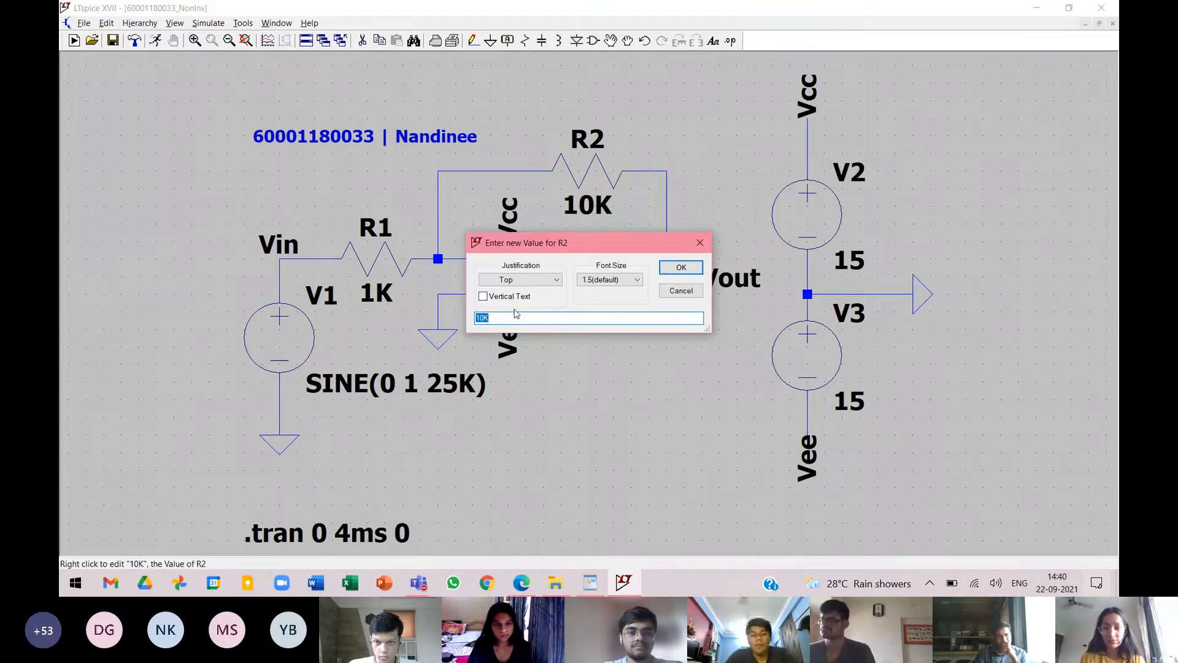
type("3K")
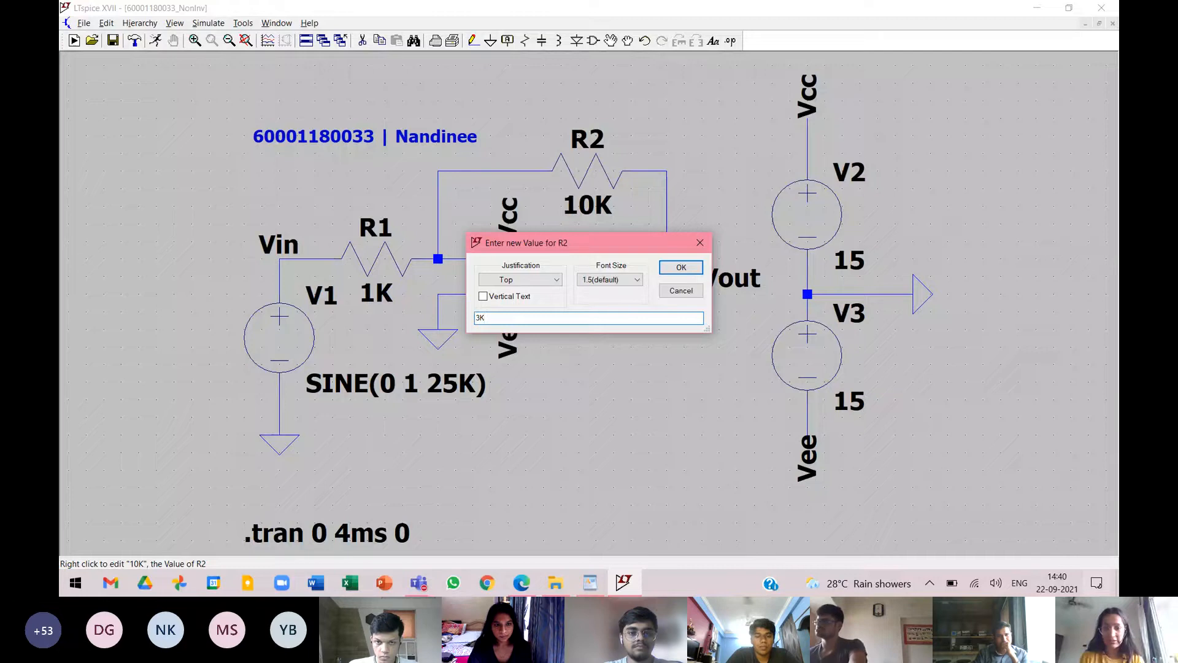
key("Return")
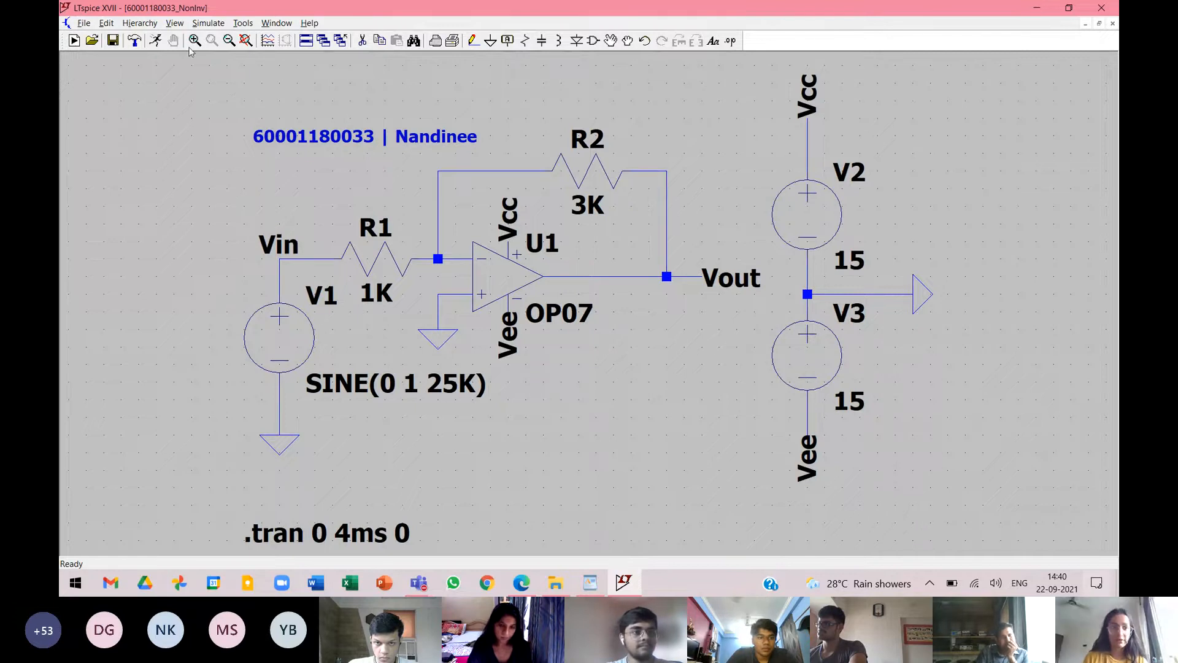
Run the transient simulation with schematic and waveform windows tiled vertically, and plot the Vin node's voltage.
left_click(156, 41)
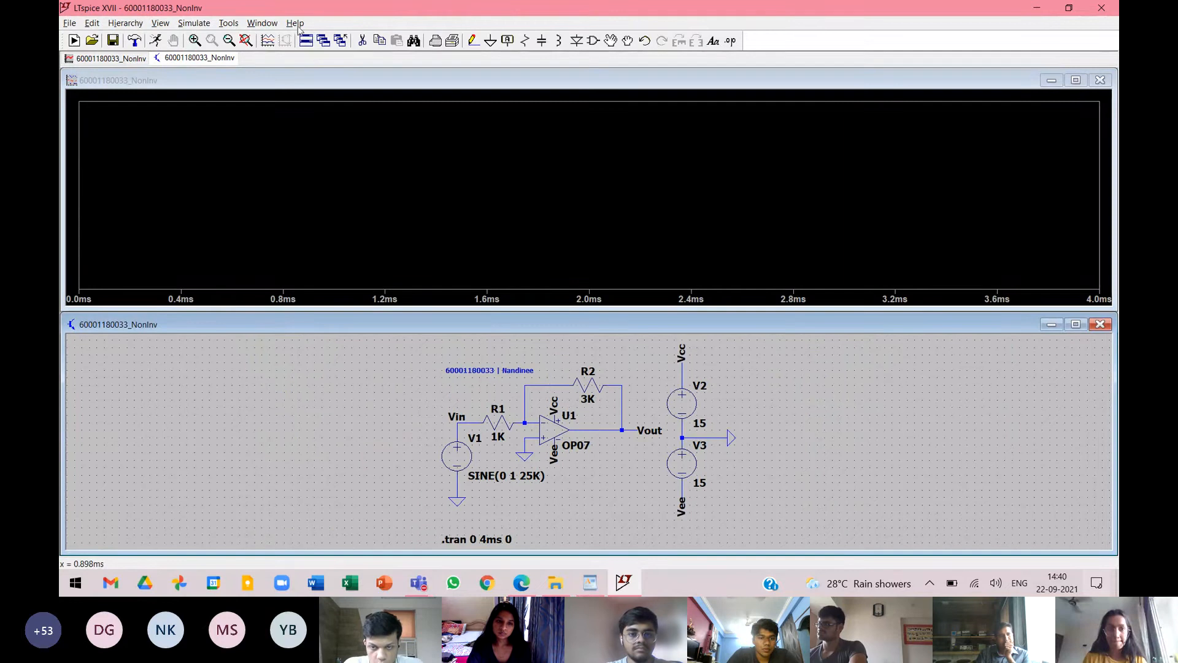
left_click(309, 41)
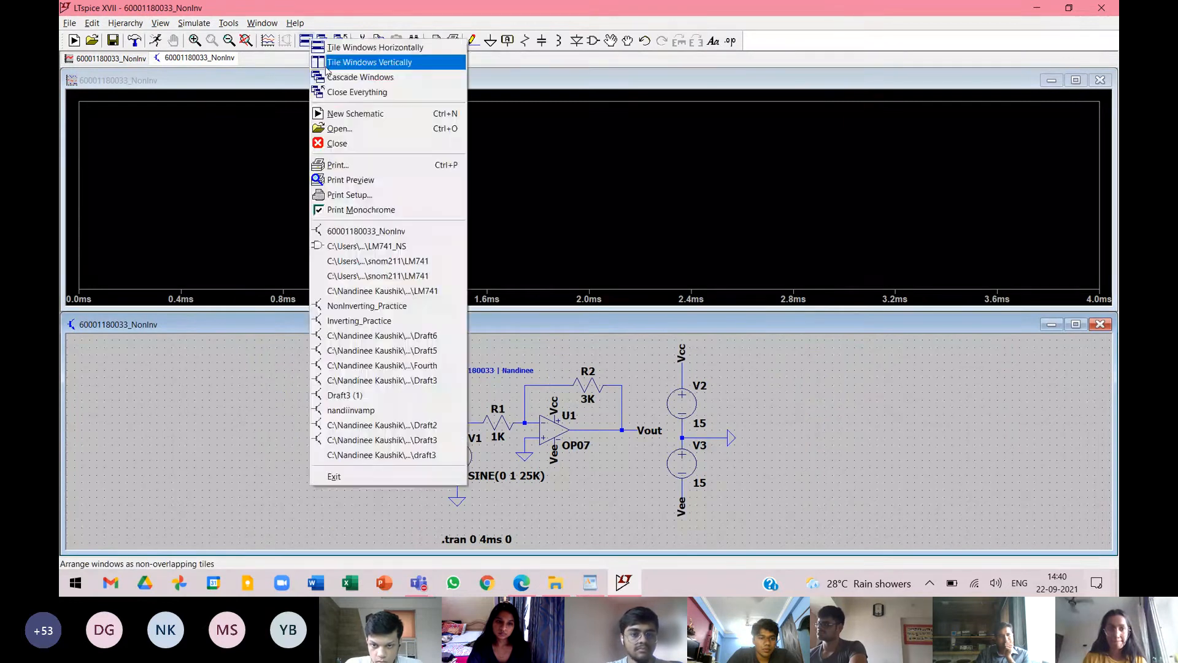
left_click(325, 64)
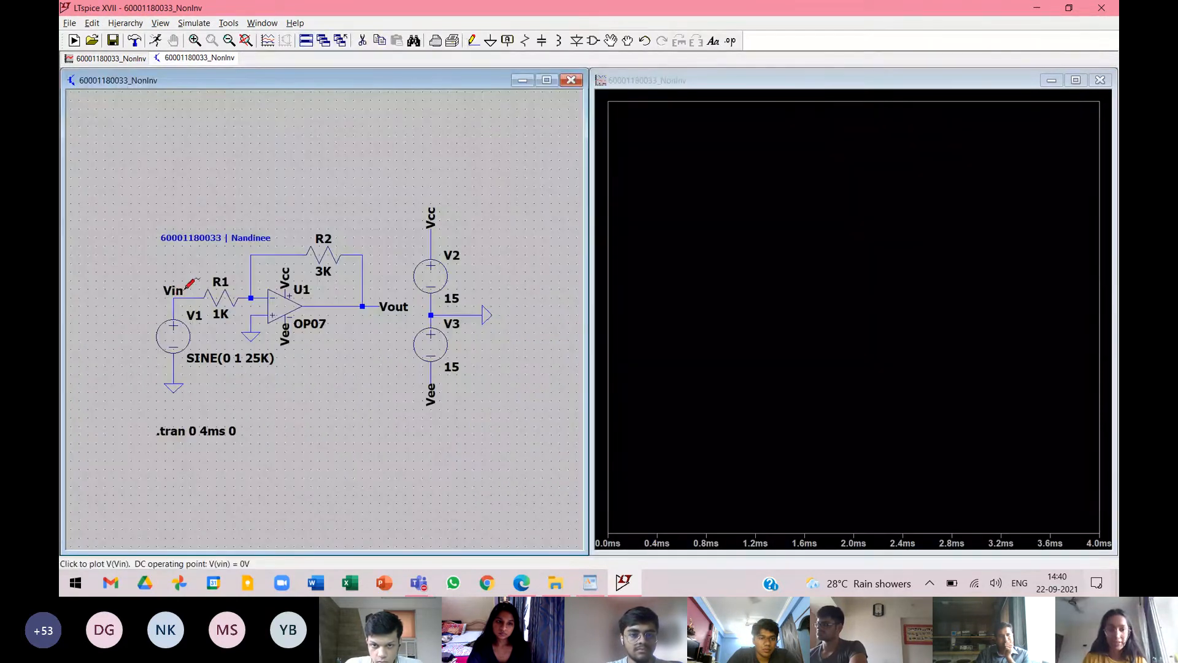
left_click(182, 287)
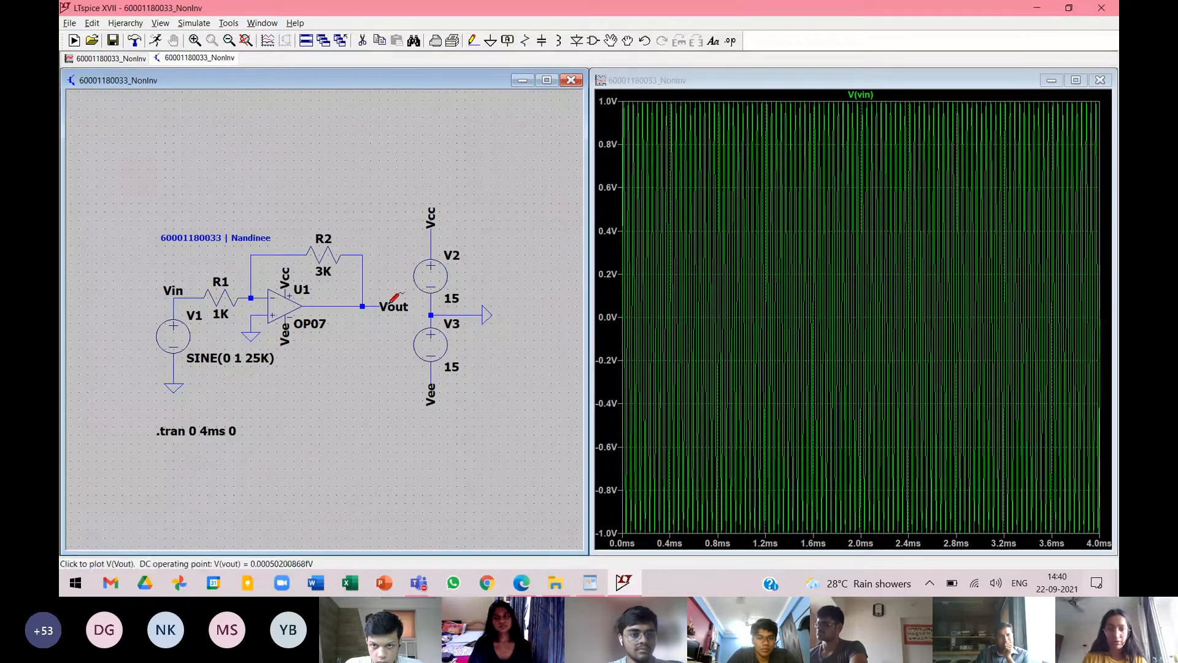
Set the transient analysis stop time to 0.01s and rerun the simulation.
right_click(211, 432)
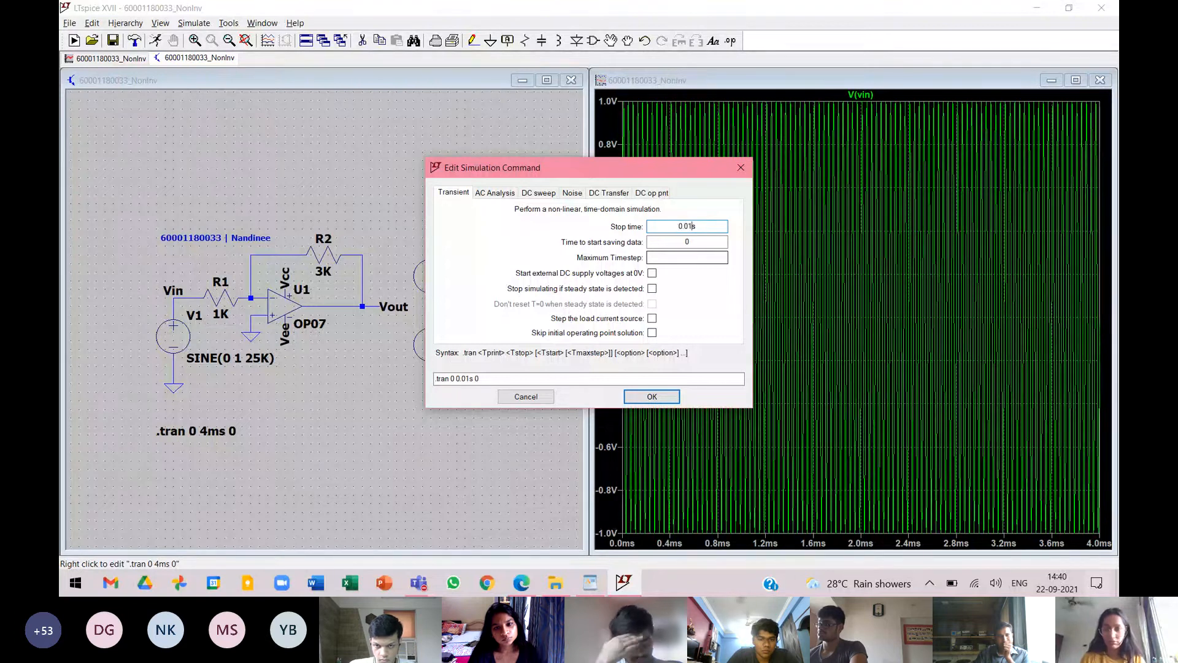
left_click(652, 398)
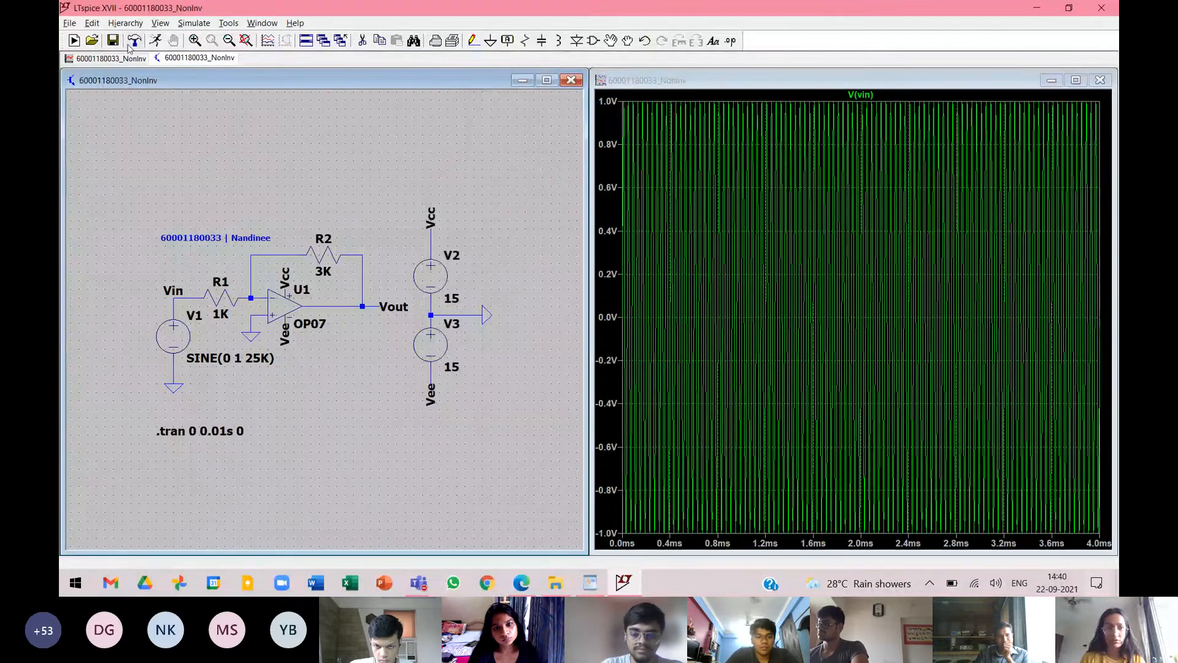
left_click(156, 41)
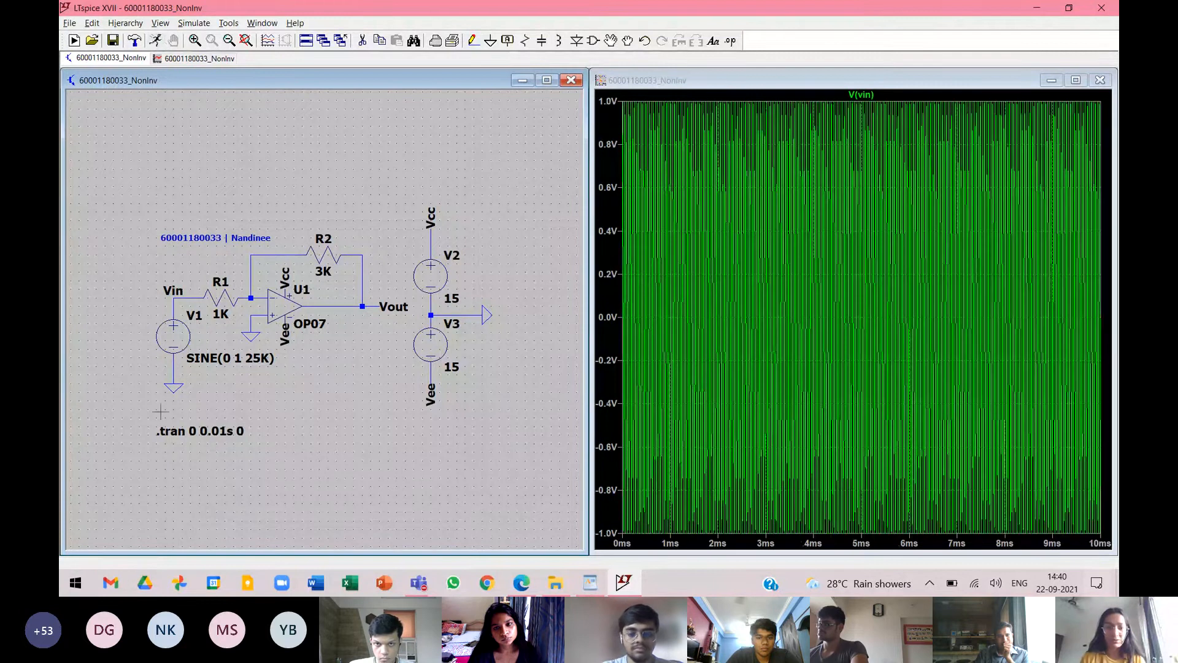
Set the transient analysis stop time to 0.004s and rerun the simulation.
right_click(216, 425)
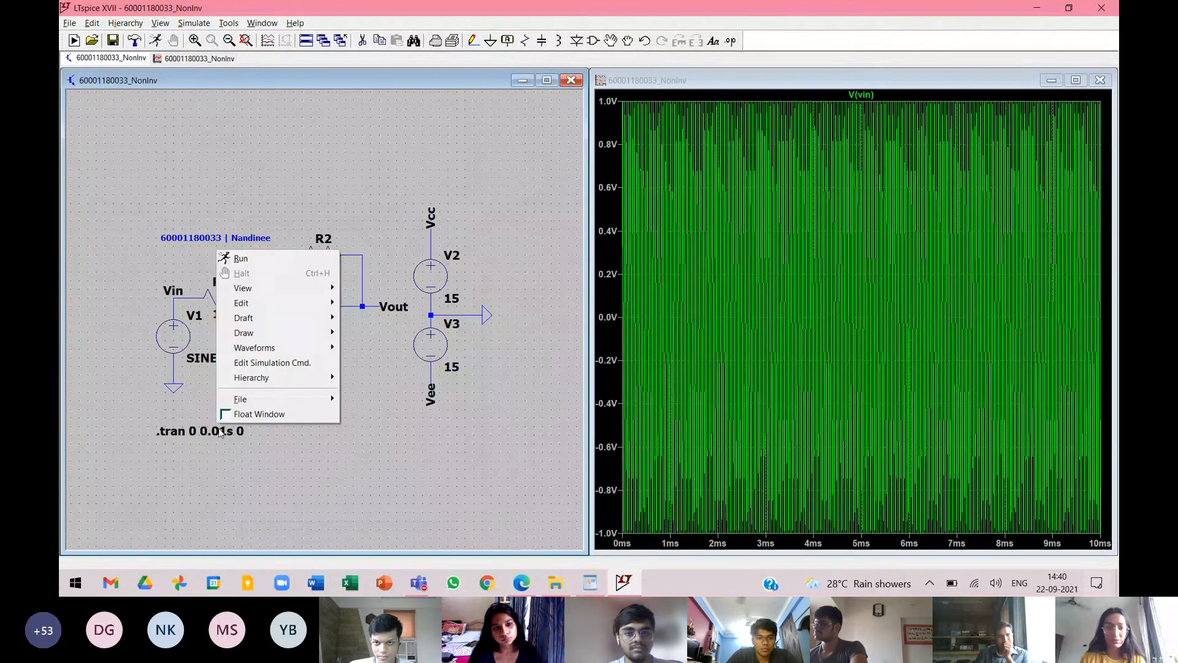
left_click(220, 433)
right_click(221, 432)
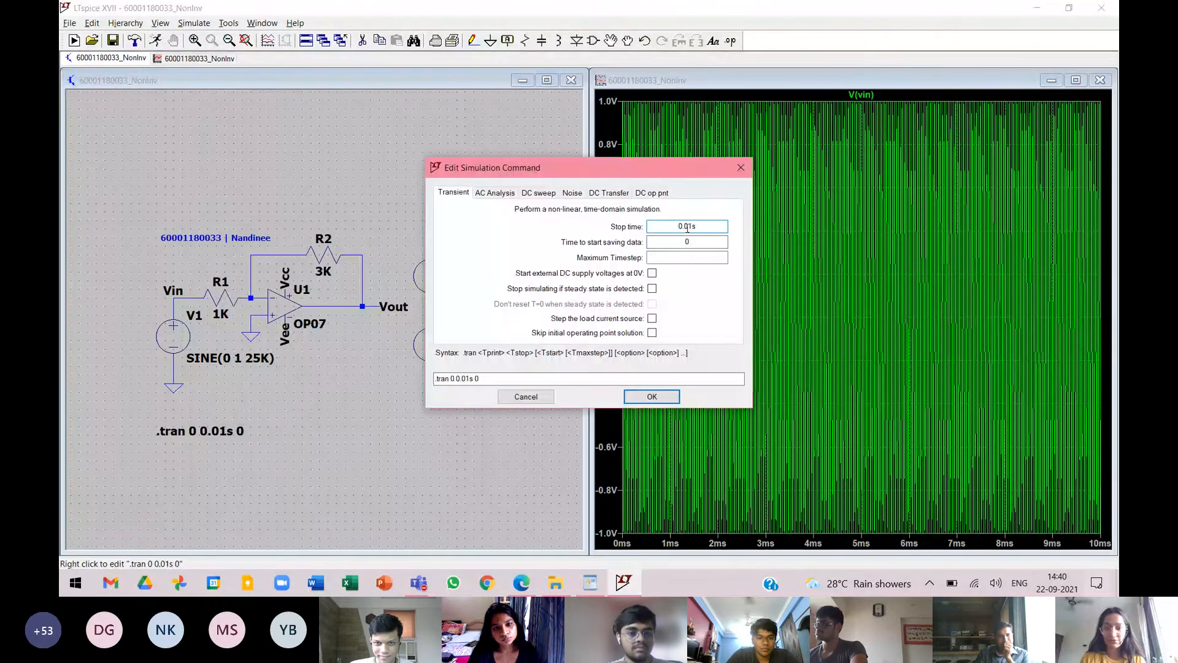
type("0")
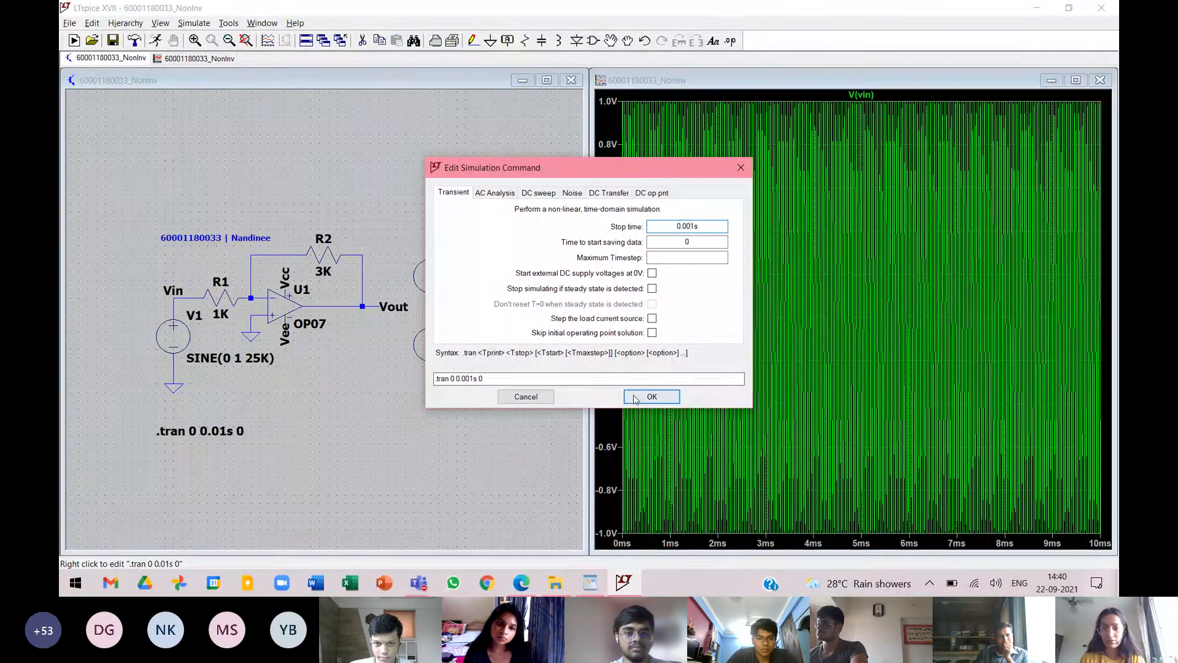
type("0")
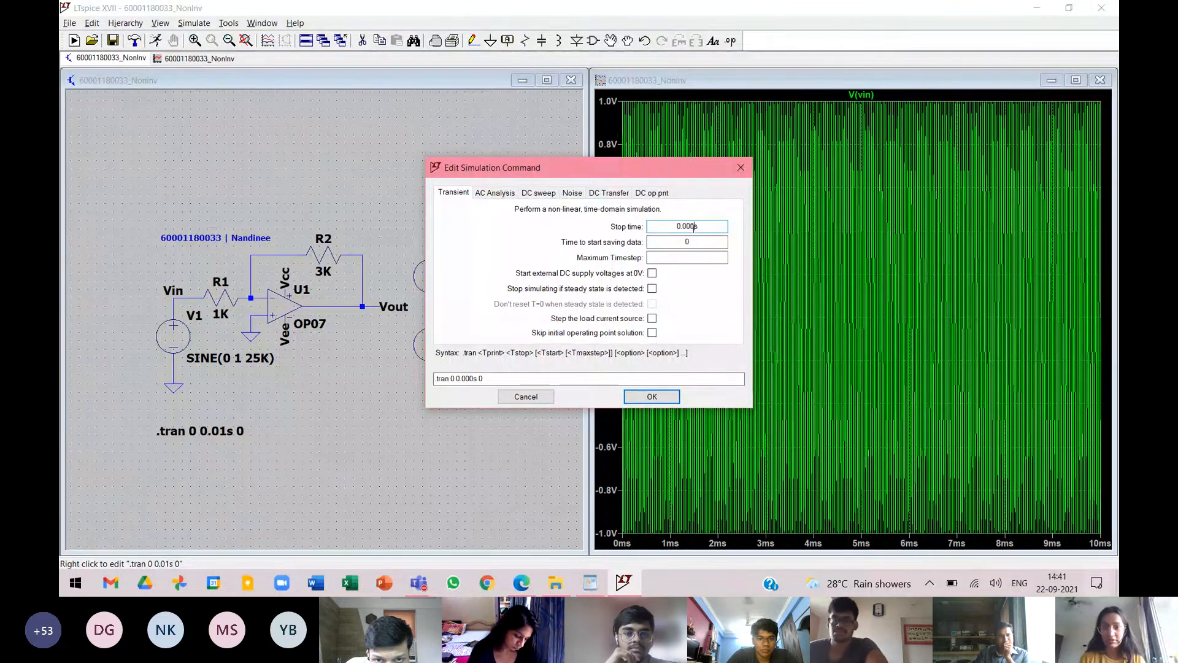
key("BackSpace")
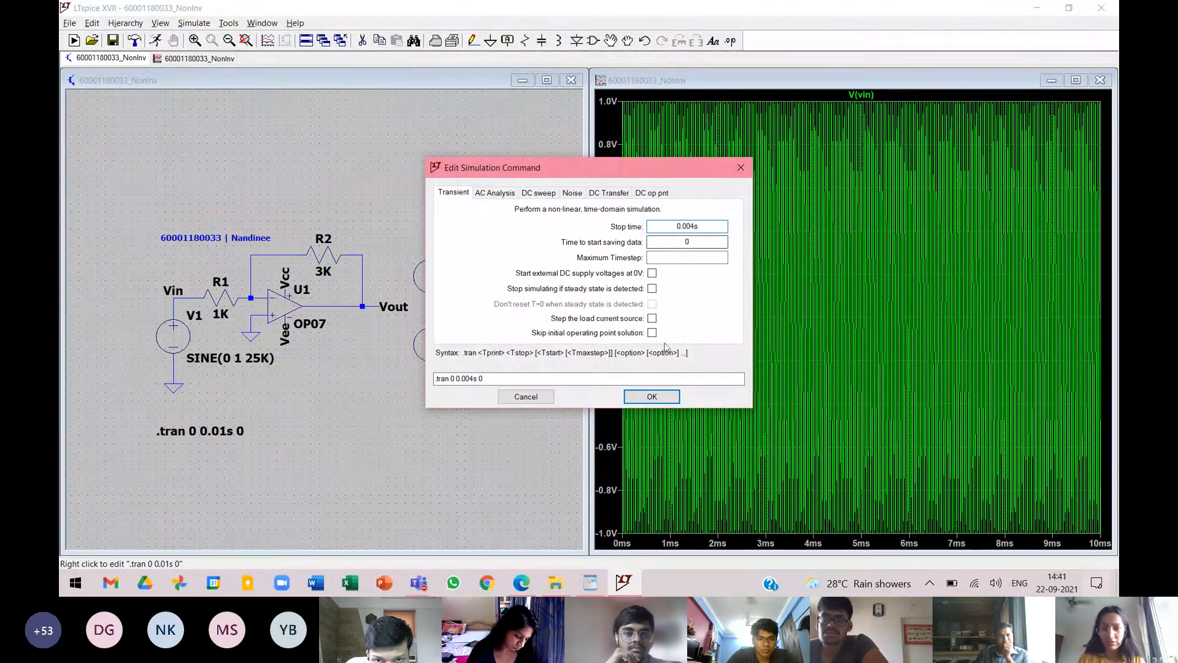
left_click(663, 397)
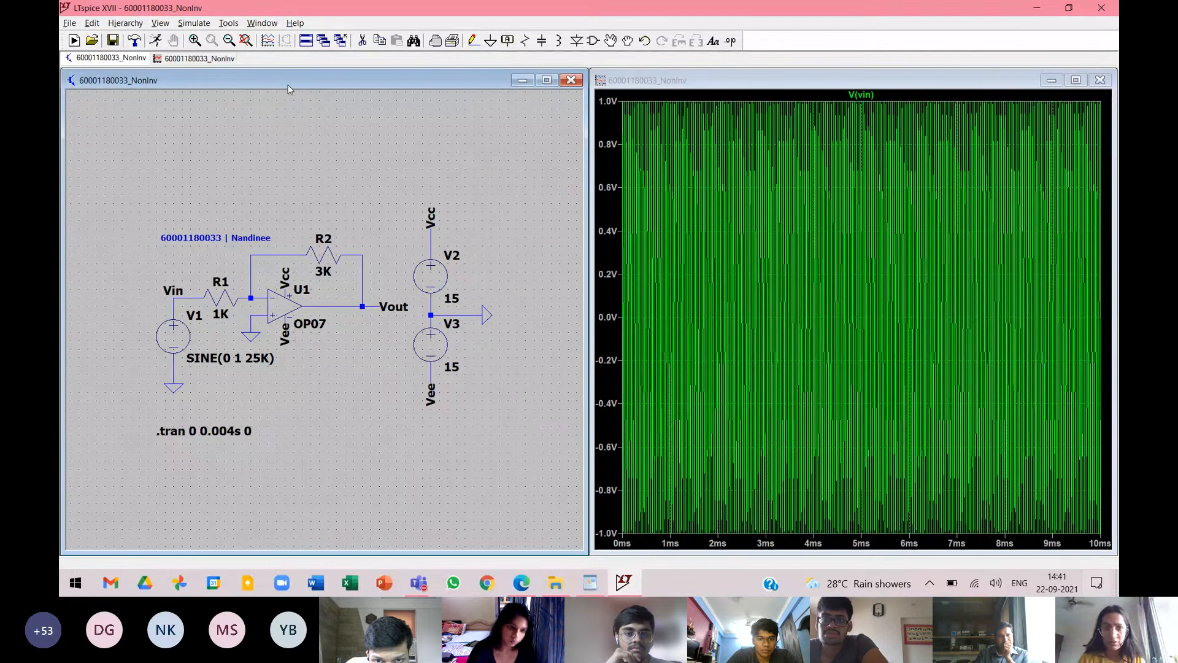
left_click(155, 41)
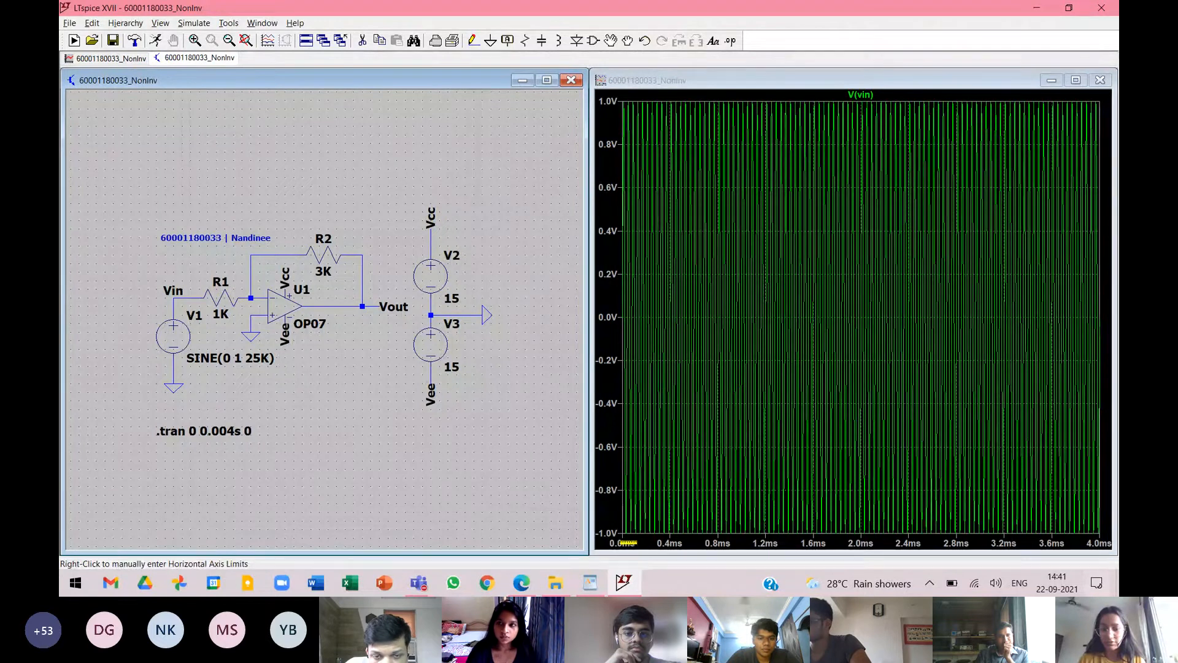
Set the transient analysis stop time to 0.0004s.
right_click(229, 433)
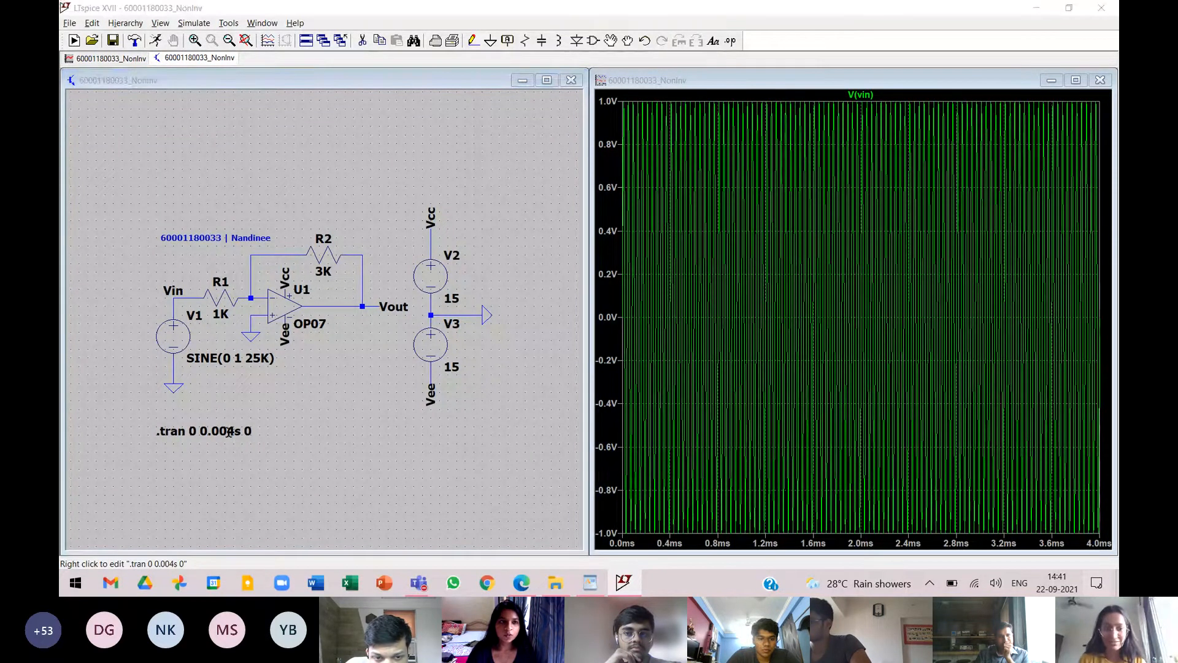
left_click(690, 226)
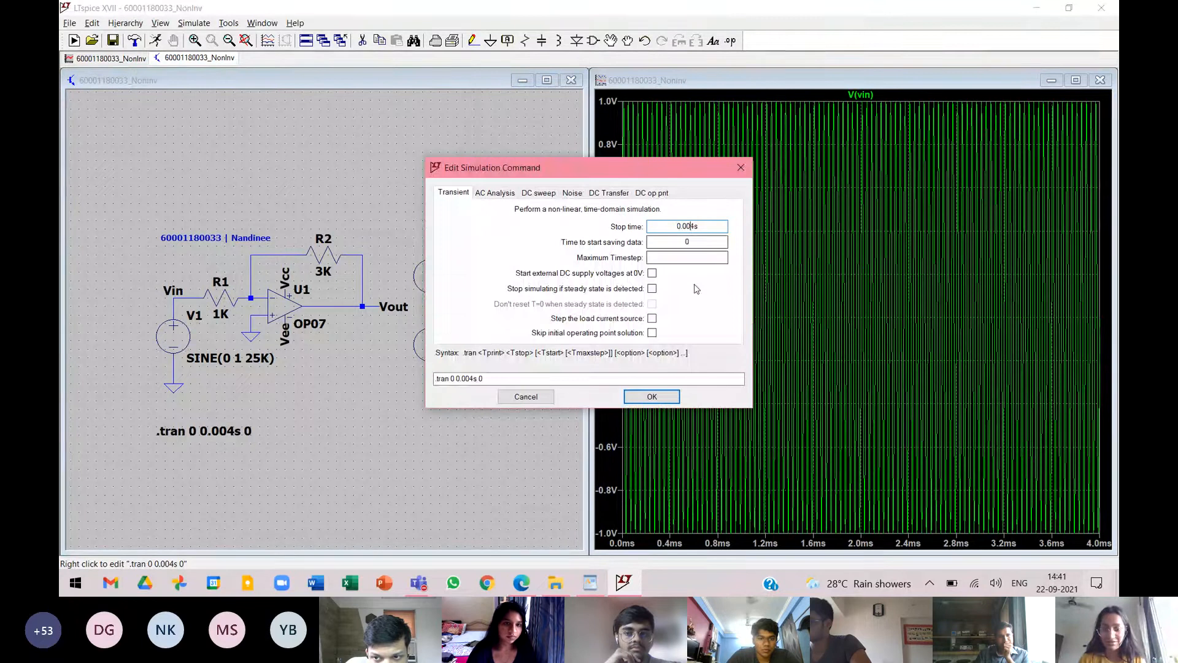
type("0")
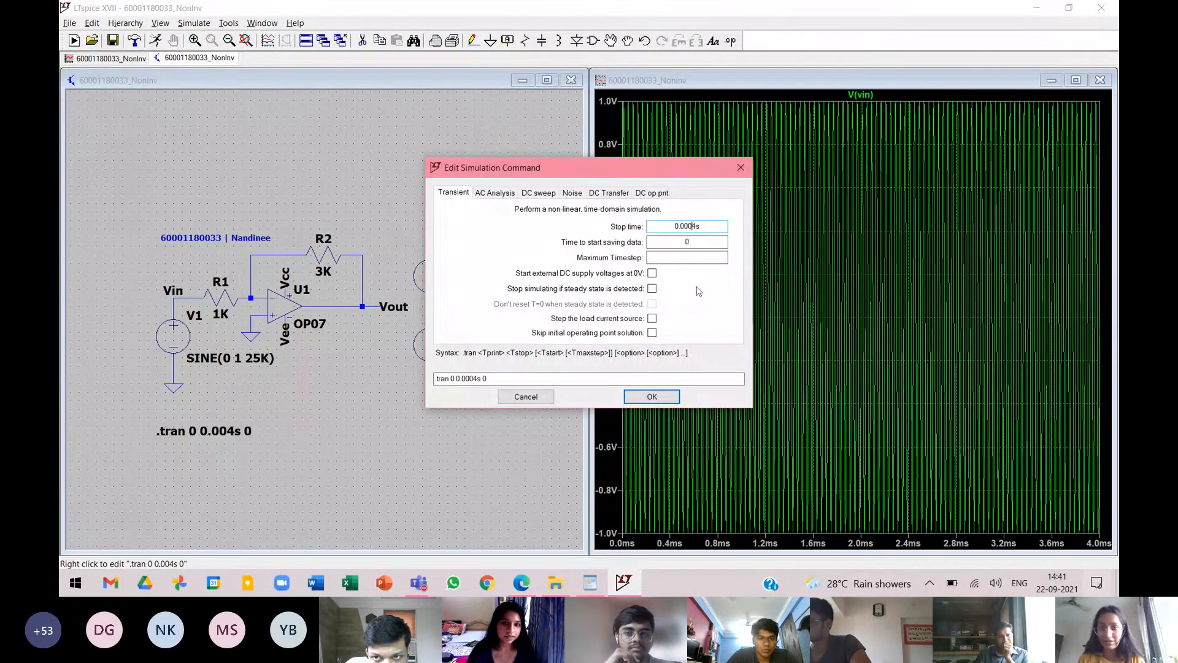
left_click(652, 396)
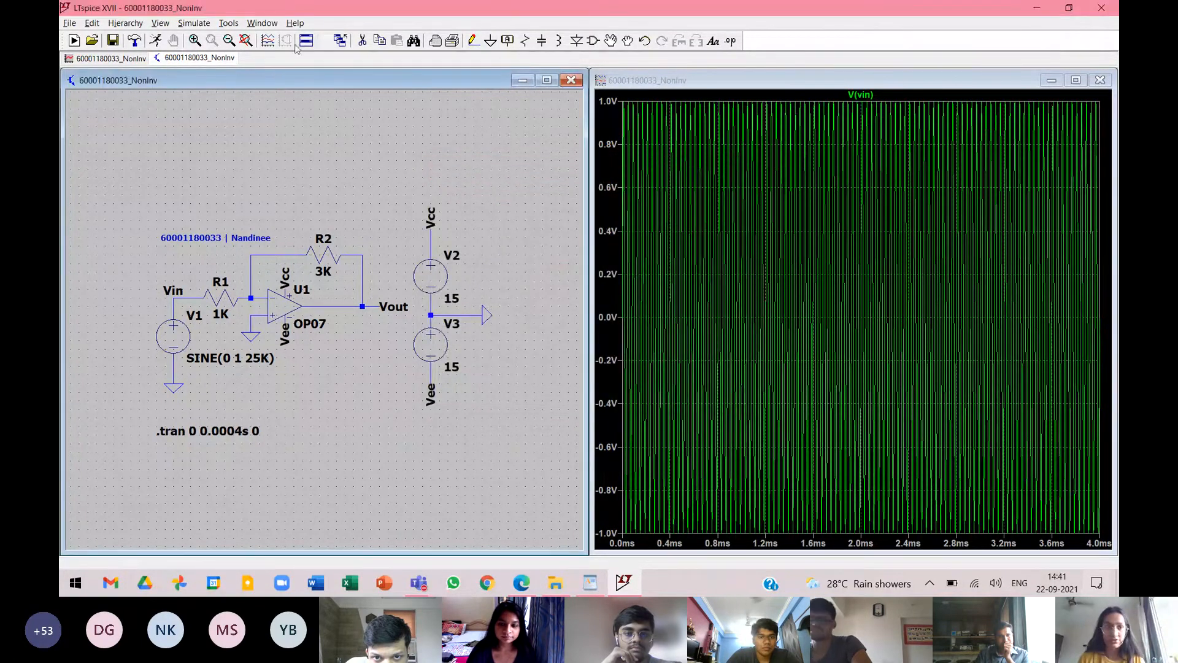
Rerun the transient simulation and add the Vout node's voltage to the Vin plot.
left_click(156, 41)
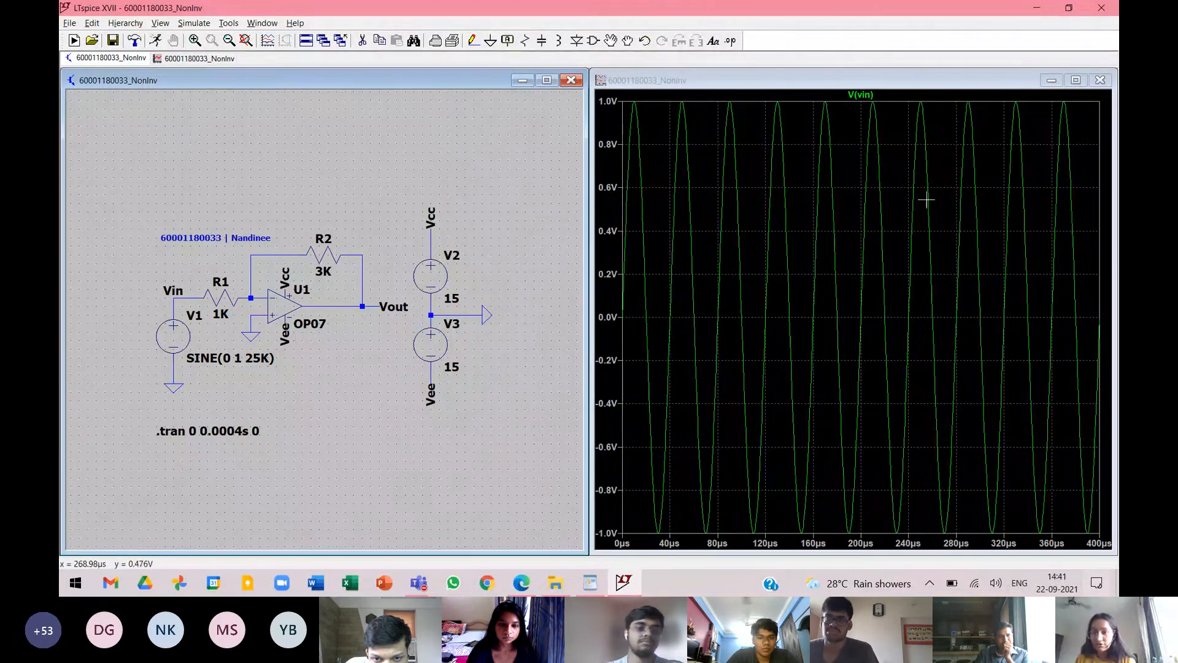
left_click(397, 301)
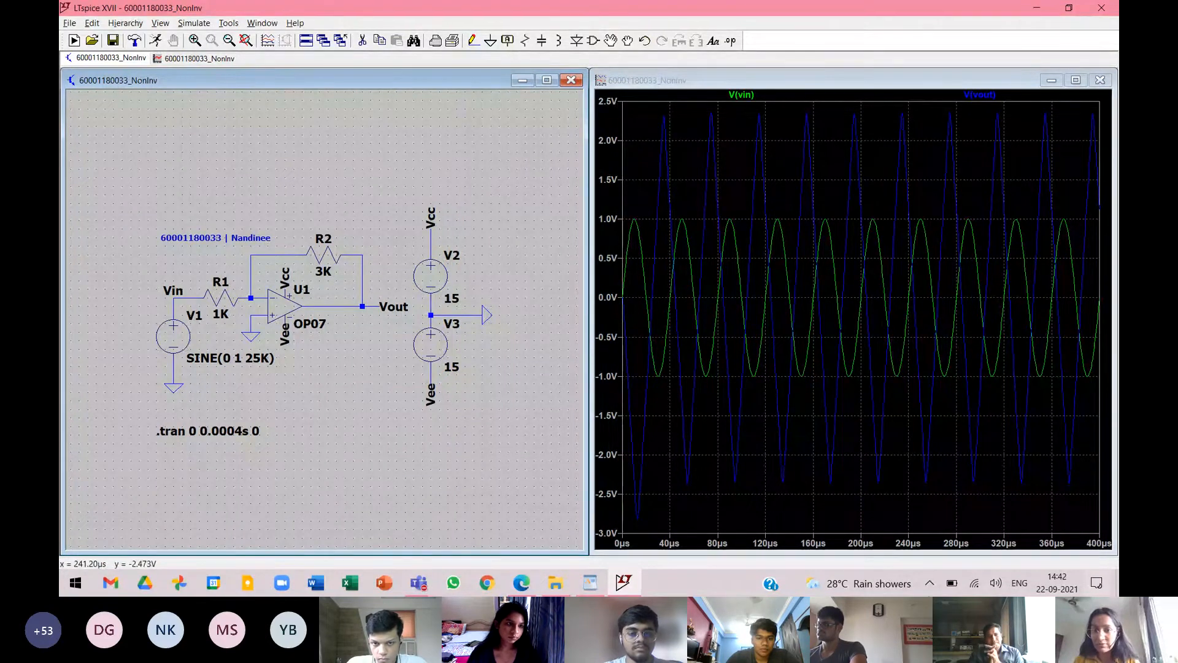
left_click(988, 468)
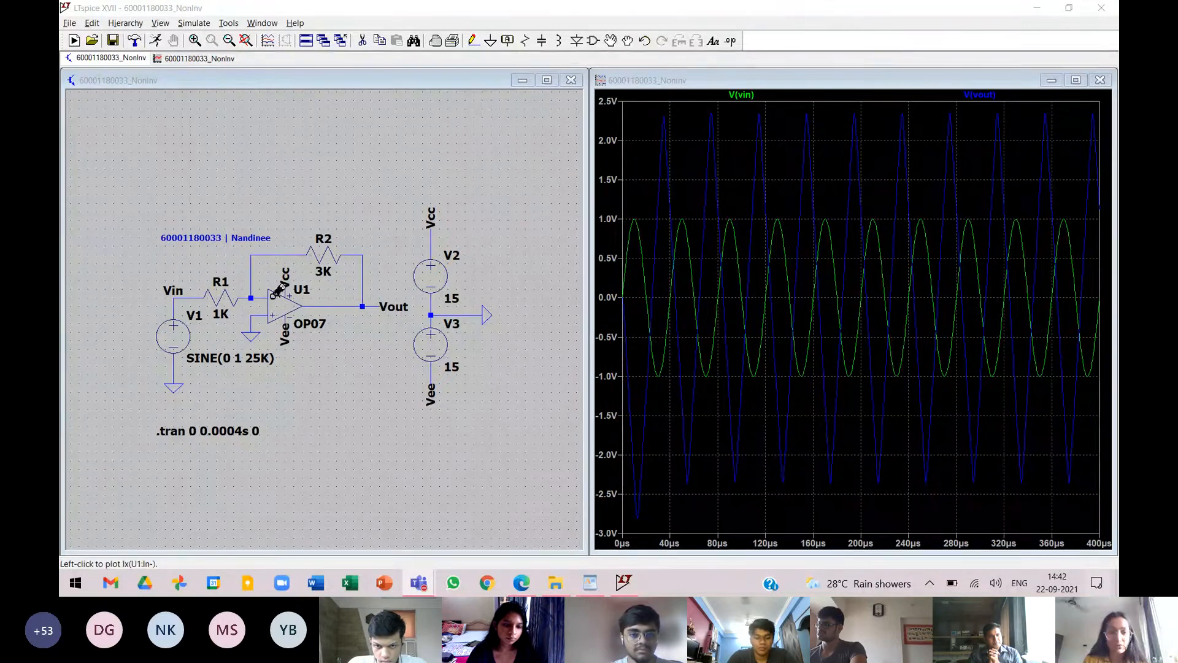
left_click(295, 54)
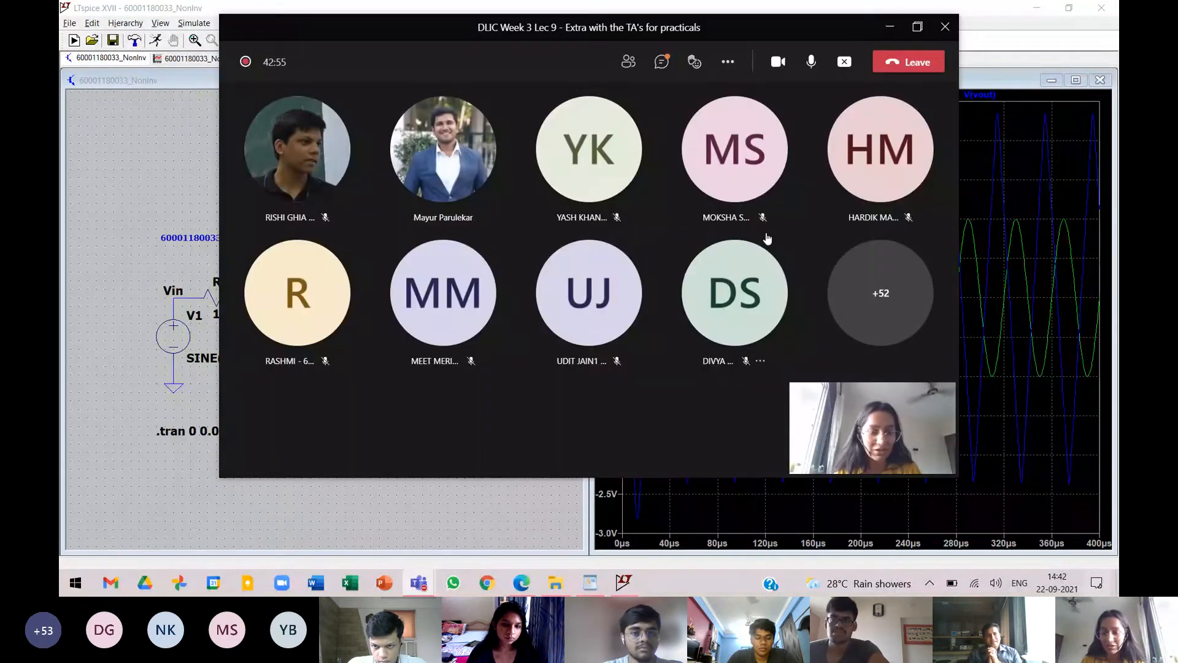
left_click(890, 27)
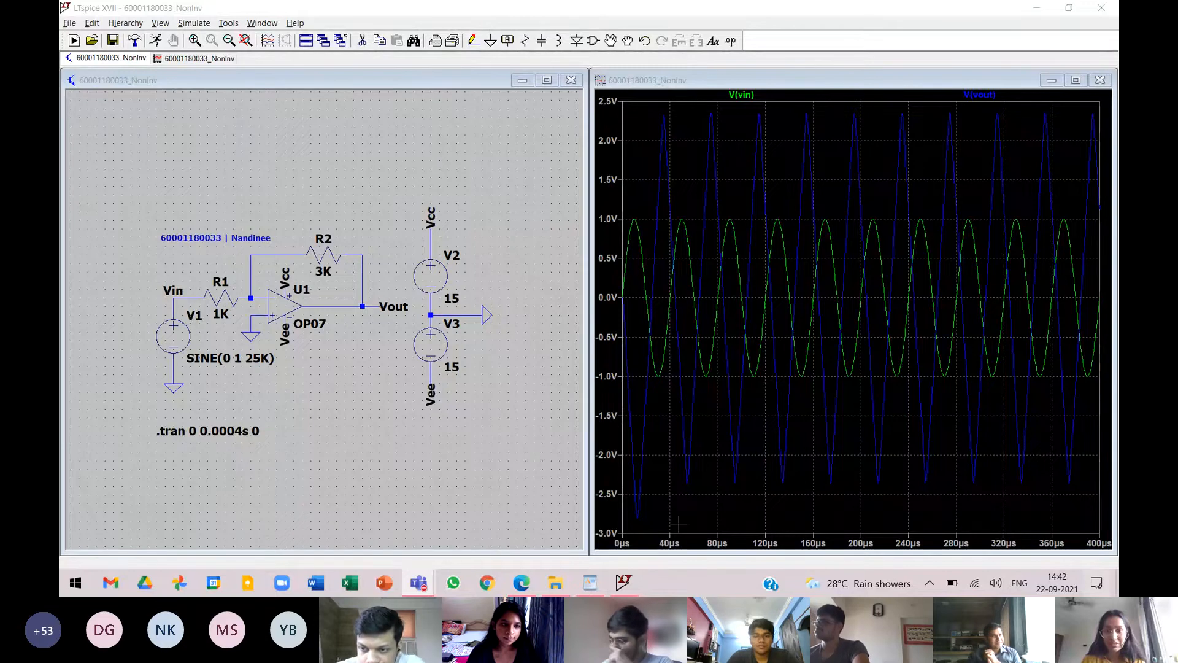
Set the starting limit of the waveform plot's time axis to 40us.
right_click(669, 543)
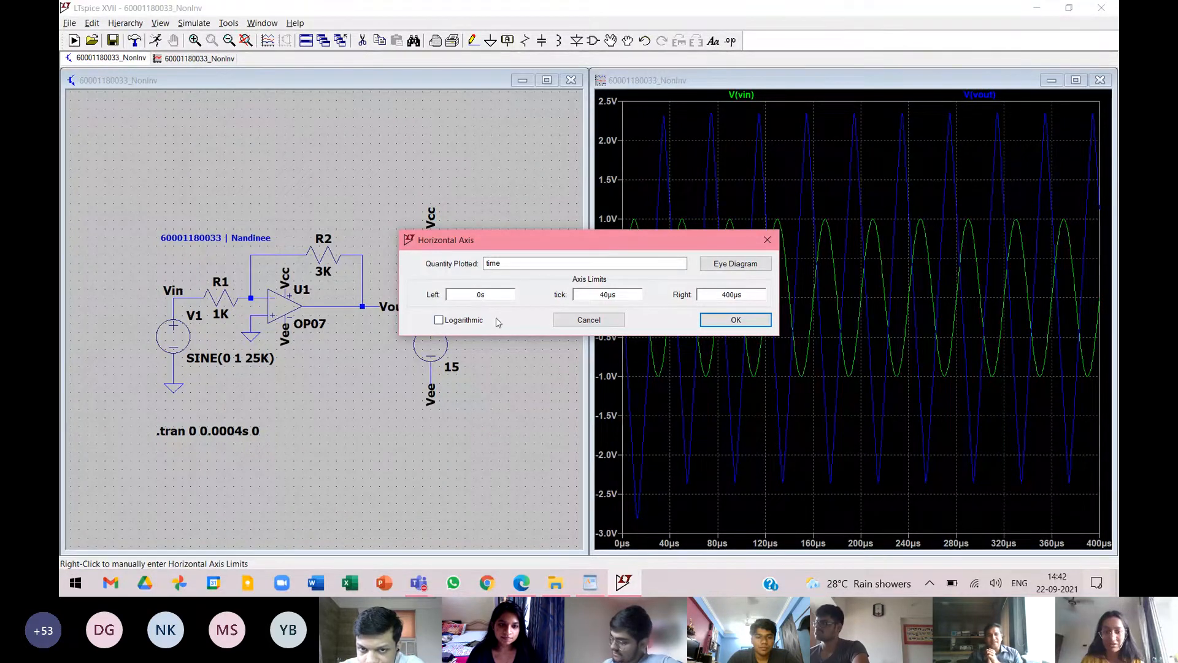
type("40")
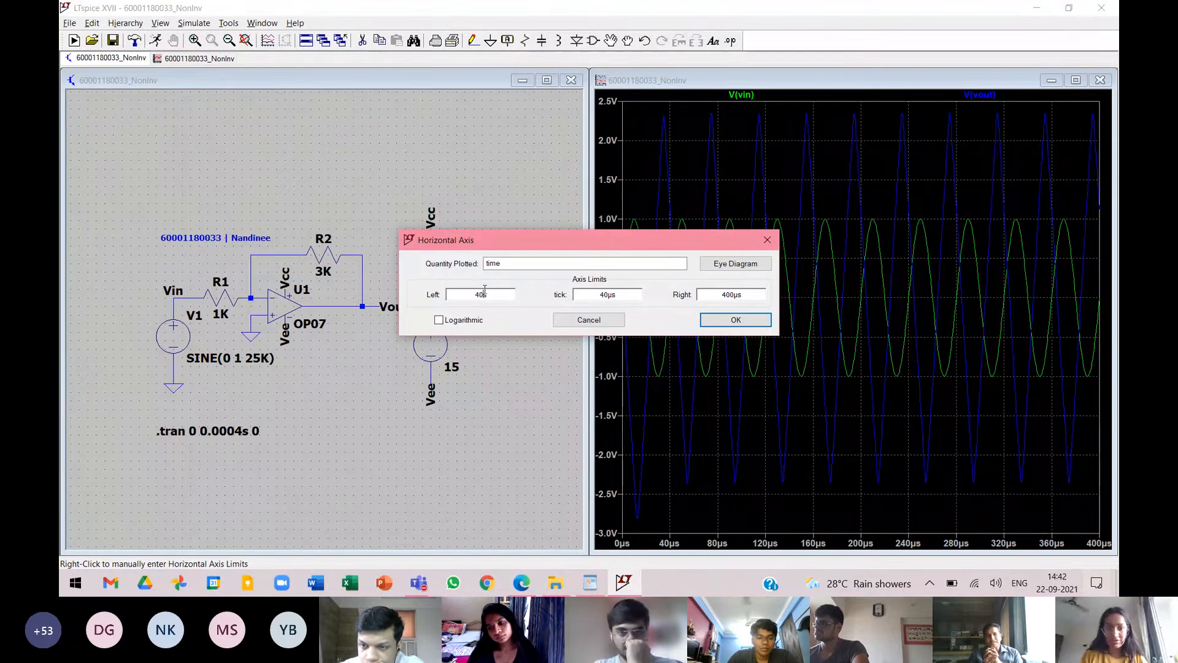
type("us")
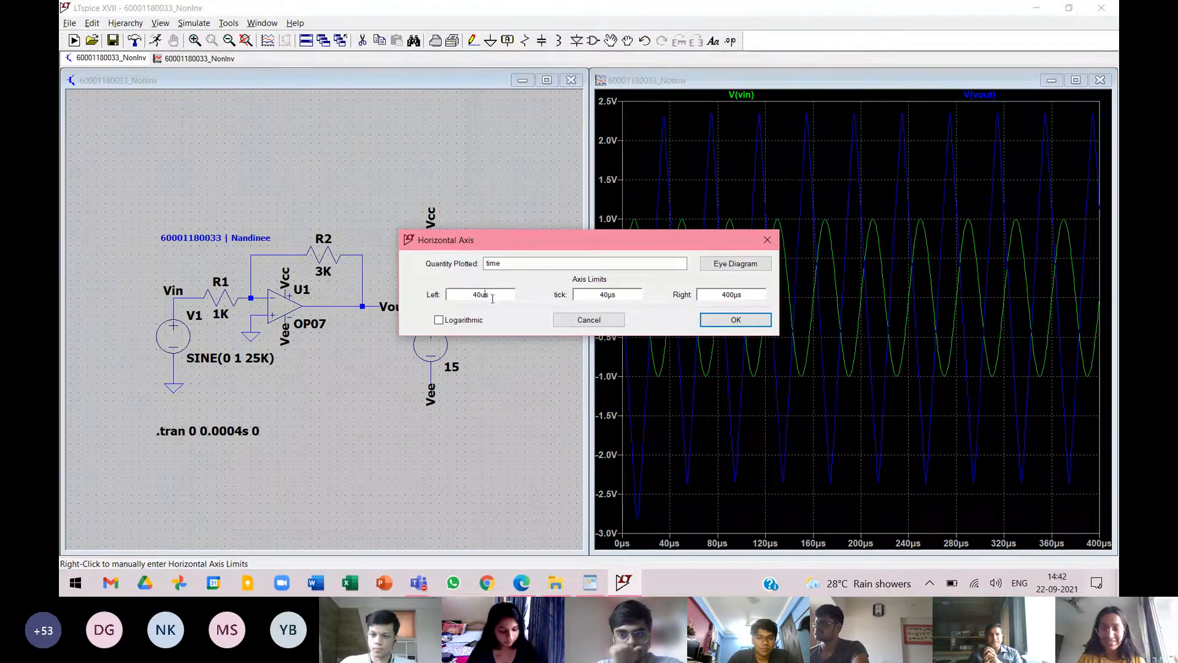
left_click(732, 320)
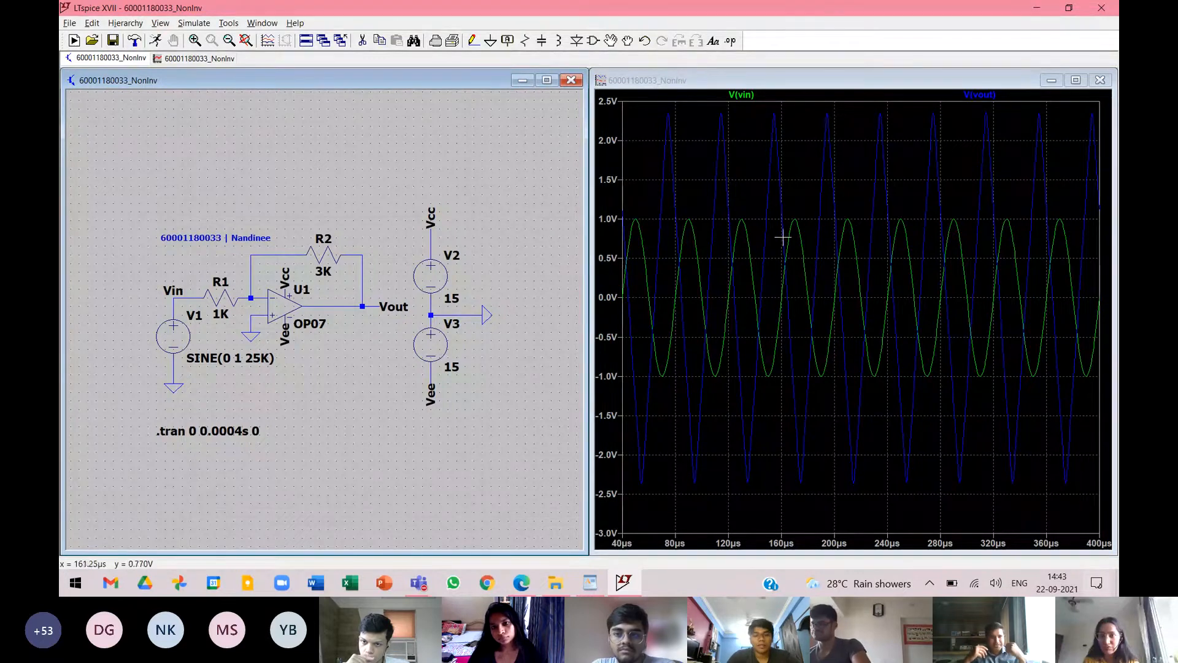
Widen the waveform window over the schematic and change the V(vout) trace's colour to magenta.
left_click_drag(591, 314, 359, 314)
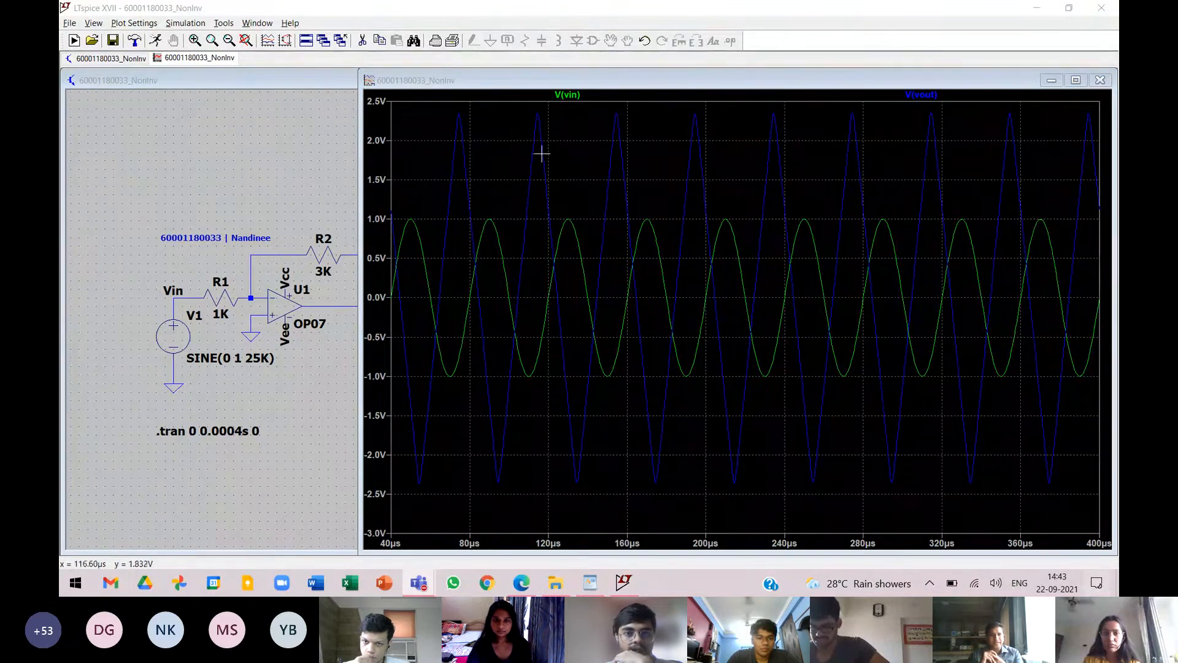
right_click(927, 97)
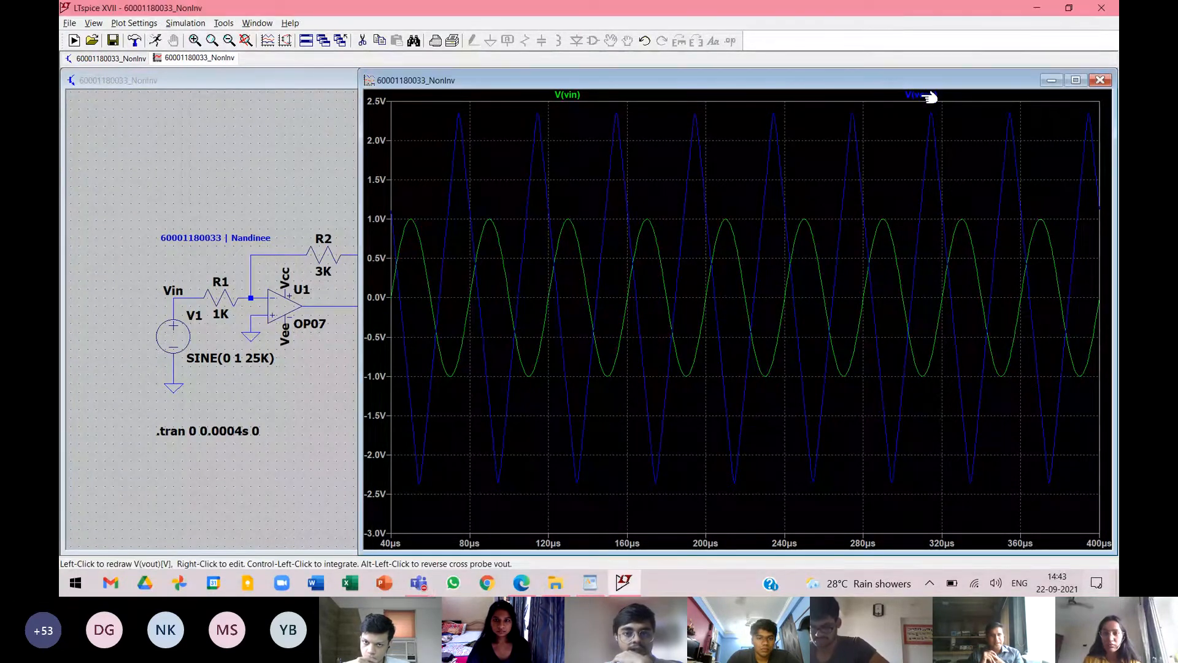
left_click(544, 260)
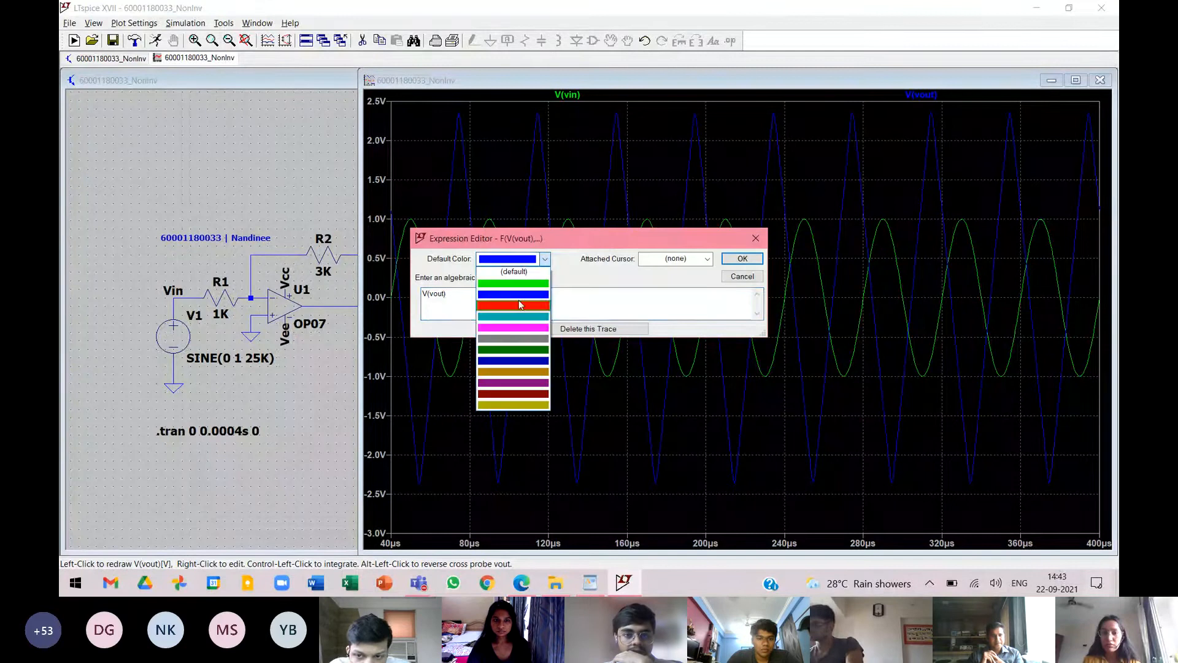
left_click(513, 326)
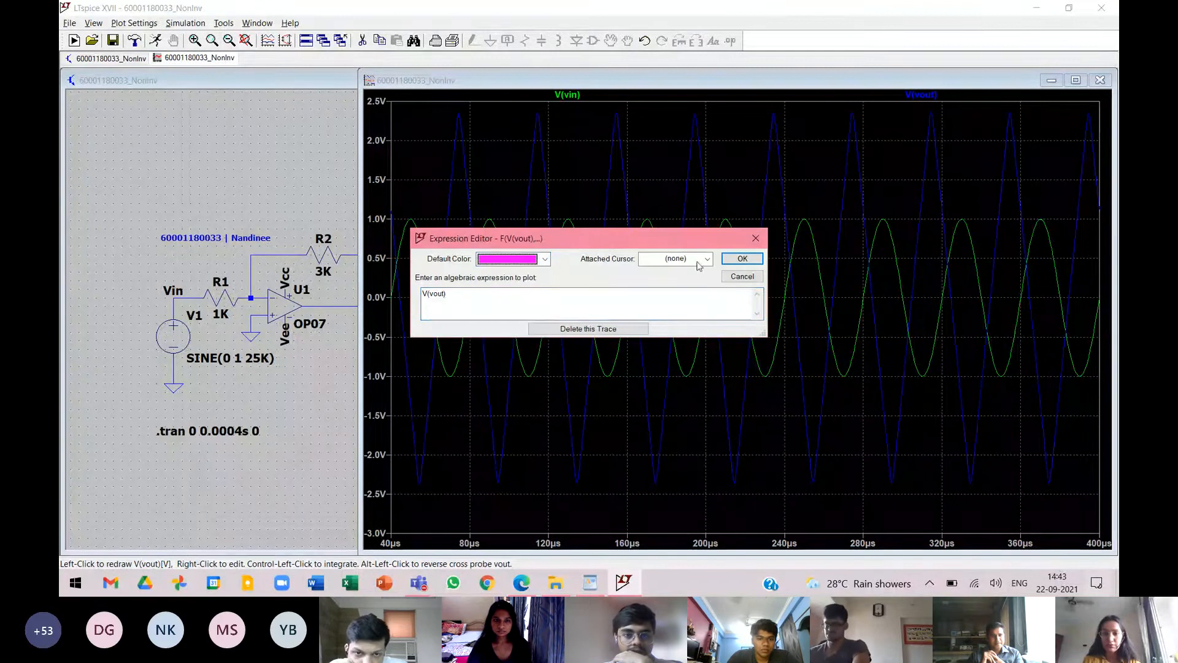
left_click(742, 259)
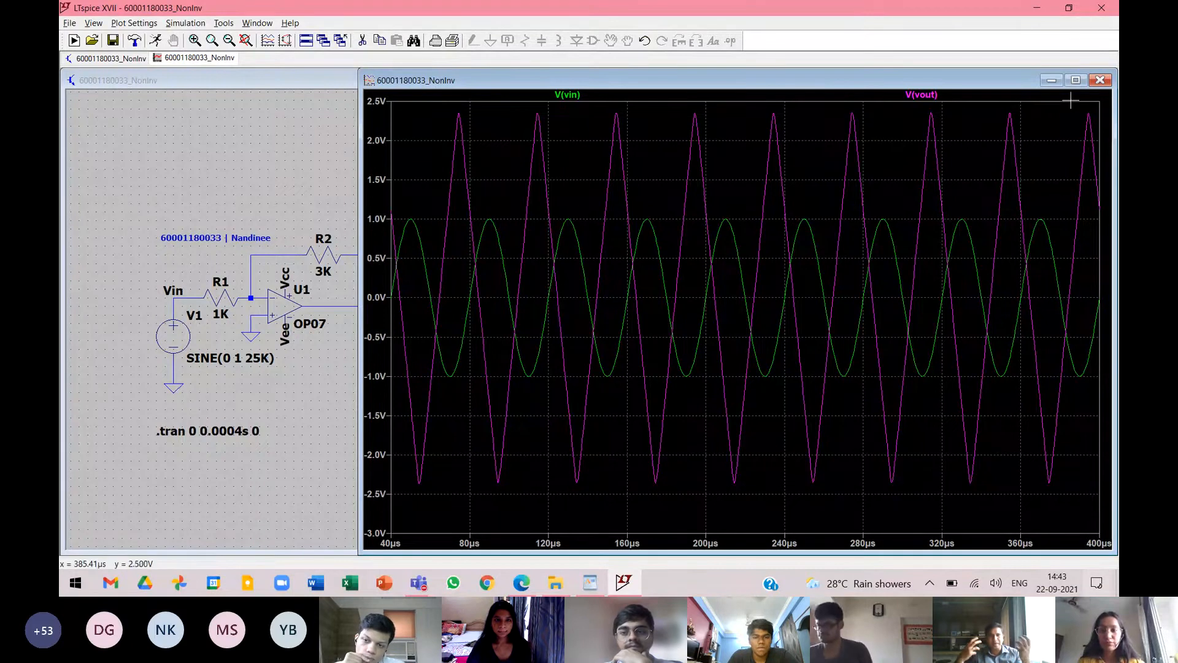
Maximize the waveform window and attach a cursor to the V(vout) trace, moving its readout window next to the middle of the plot.
left_click(1076, 80)
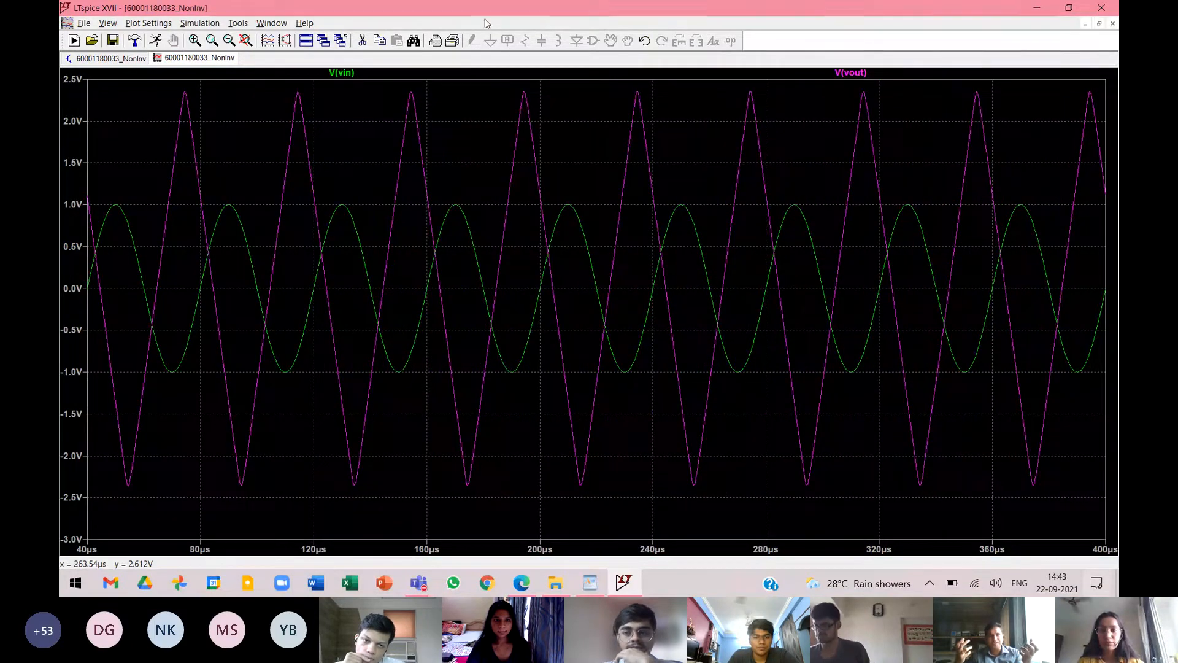
left_click(683, 13)
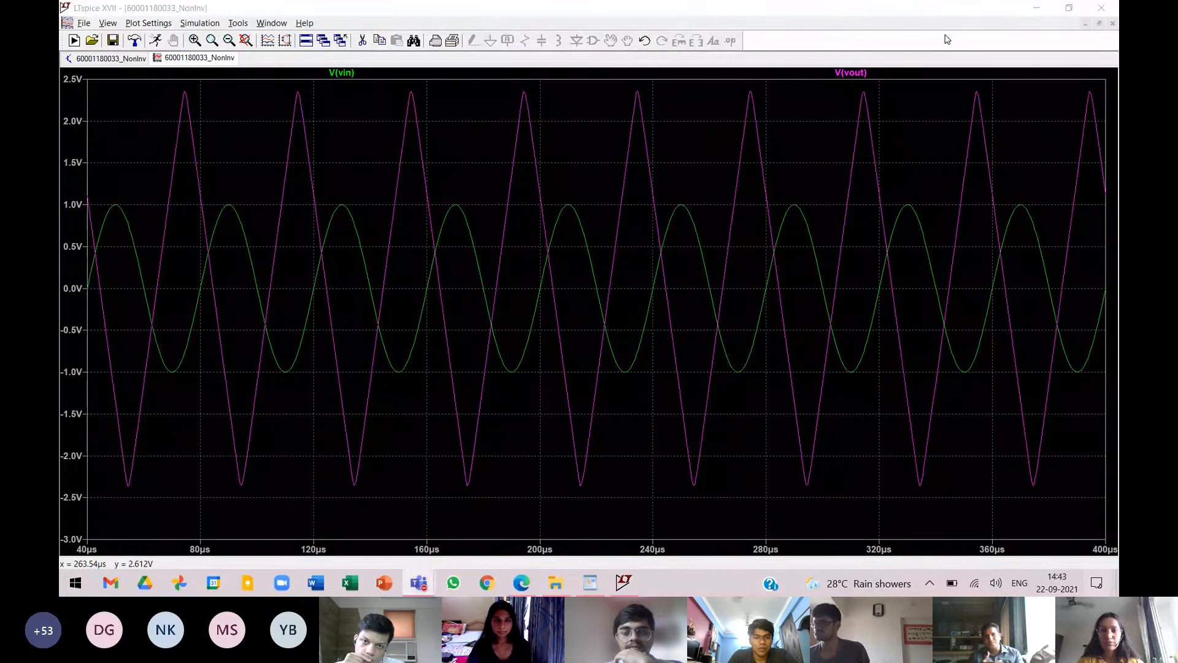
left_click(863, 74)
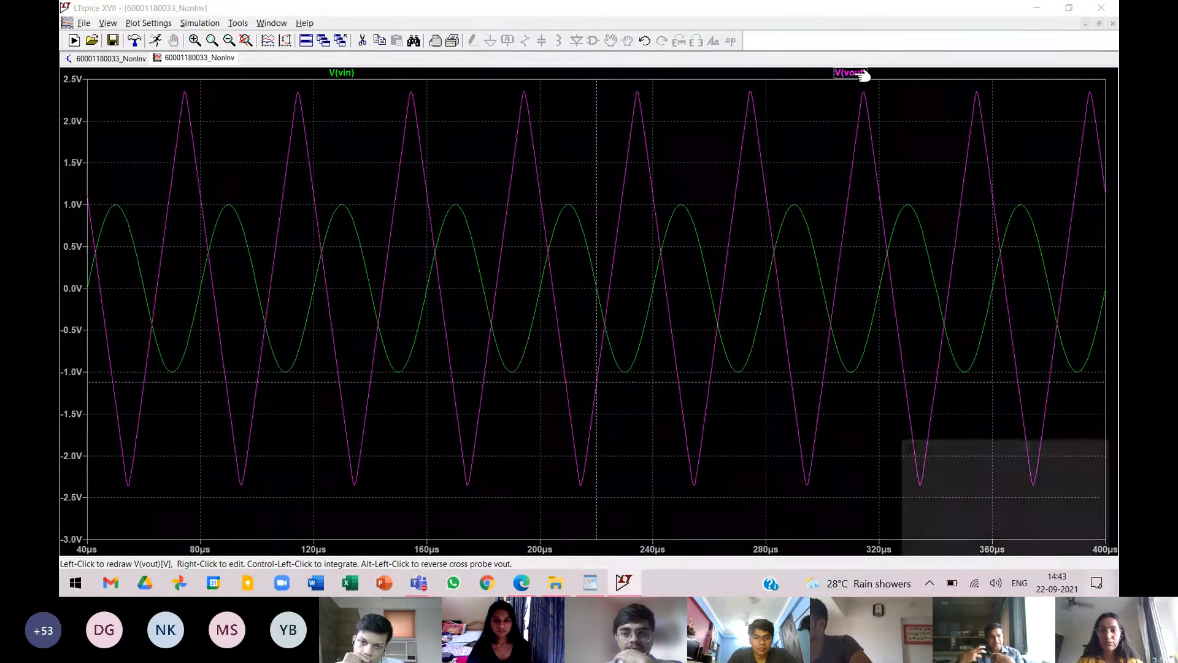
left_click_drag(923, 449, 610, 402)
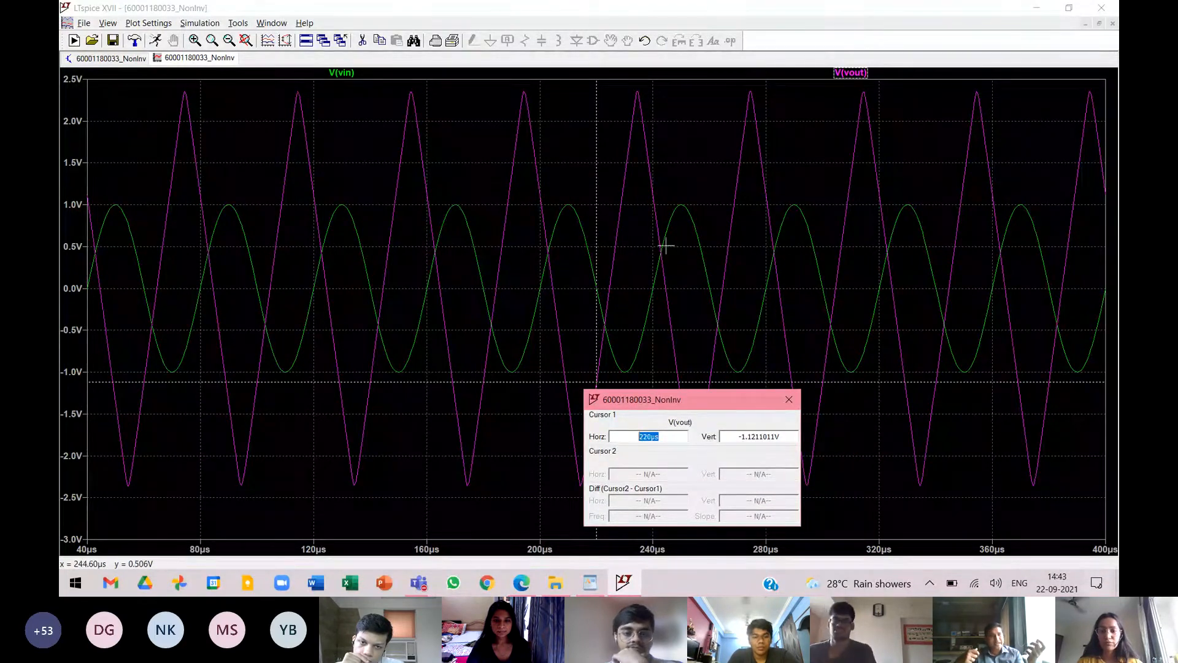
Move cursor 1 to the positive peak of V(vout) at about 234 µs to measure the output amplitude.
left_click(637, 91)
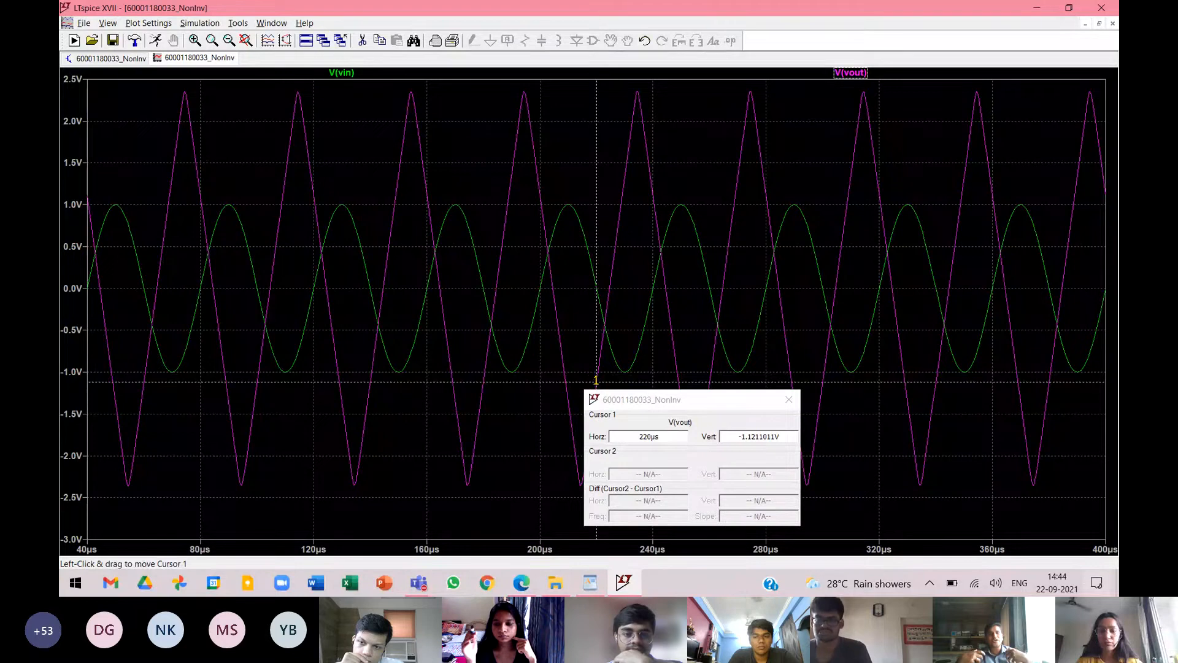
left_click_drag(597, 382, 634, 304)
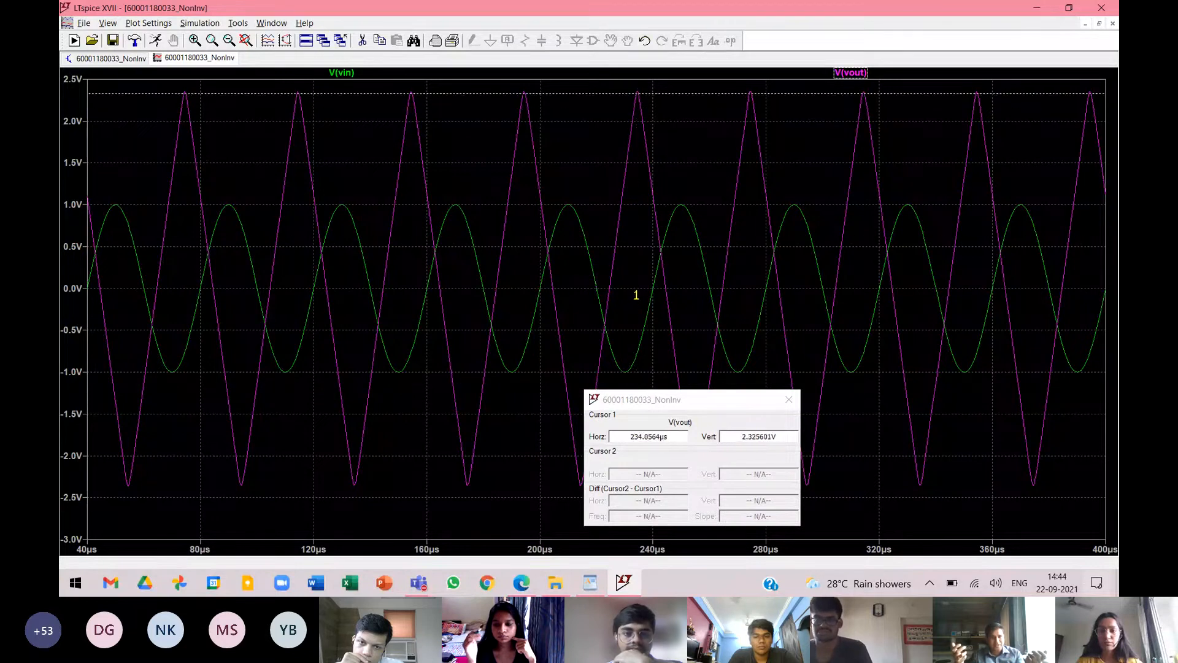
left_click_drag(636, 300, 637, 293)
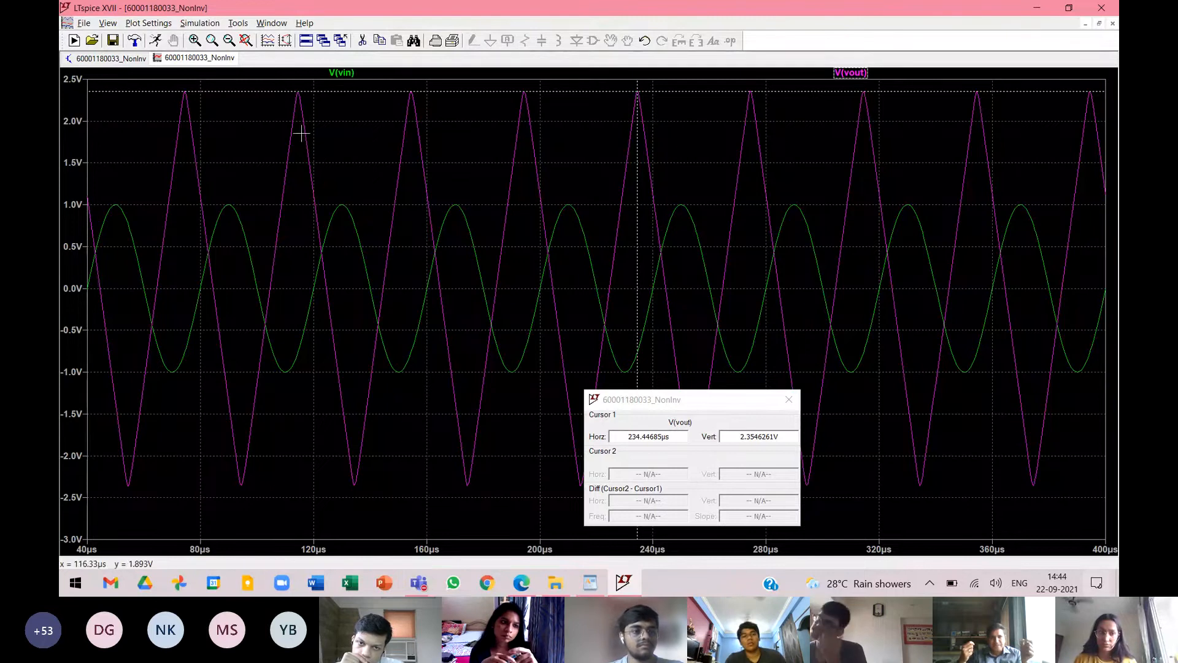
Switch the cursor to the V(vin) trace to read the input at the same time, then close the cursor readout.
left_click(351, 73)
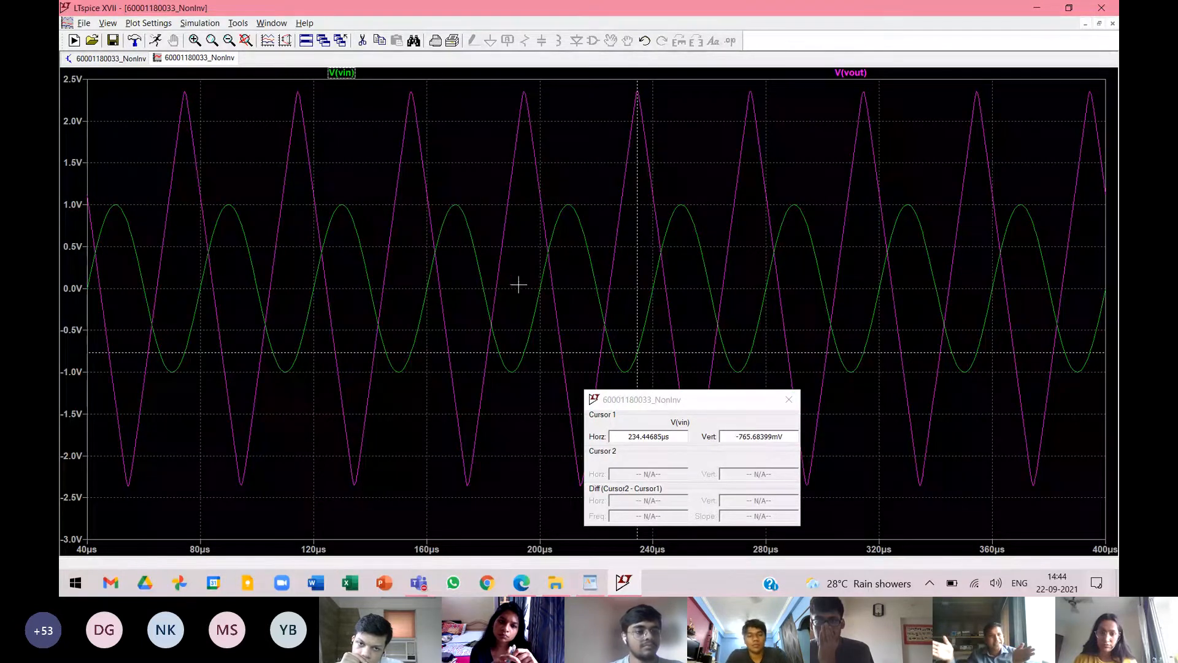
left_click_drag(684, 401, 461, 414)
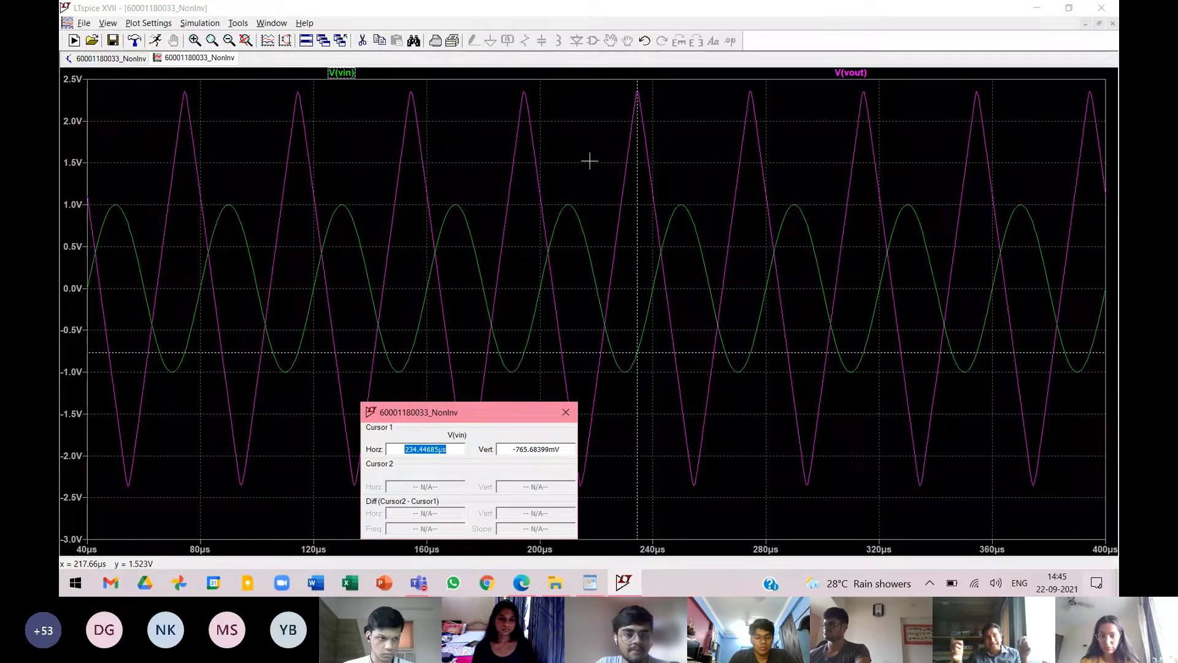
left_click(565, 412)
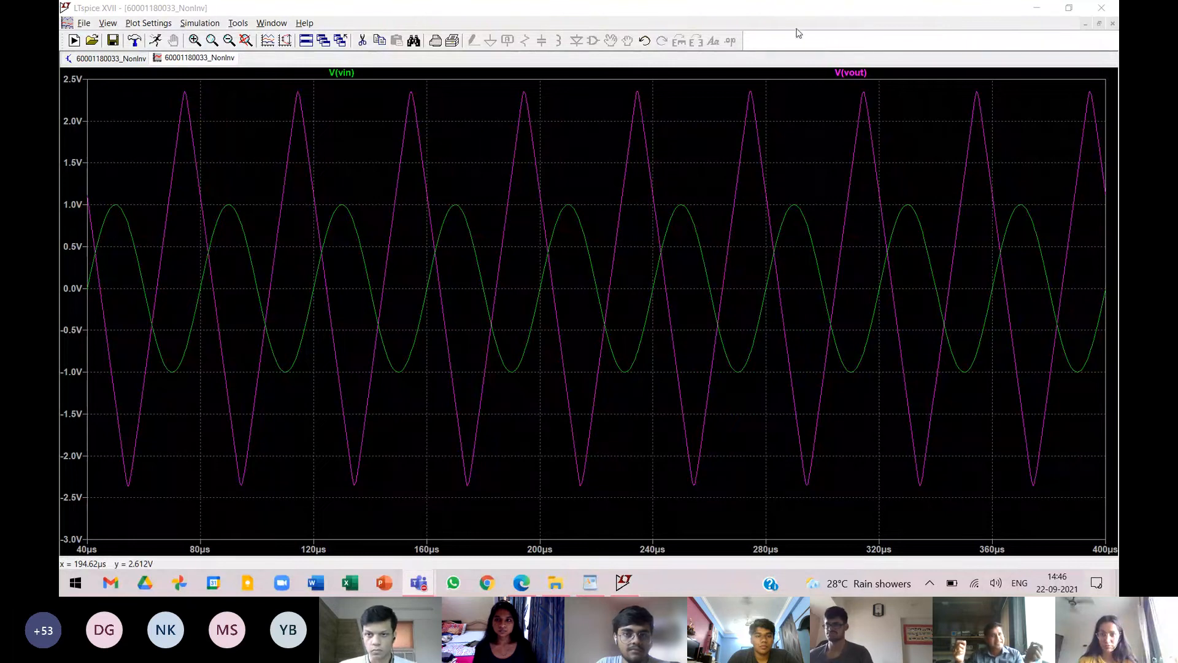
Return to the schematic and set source V1's sine frequency to 1K, giving SINE(0 1 1K).
left_click(121, 62)
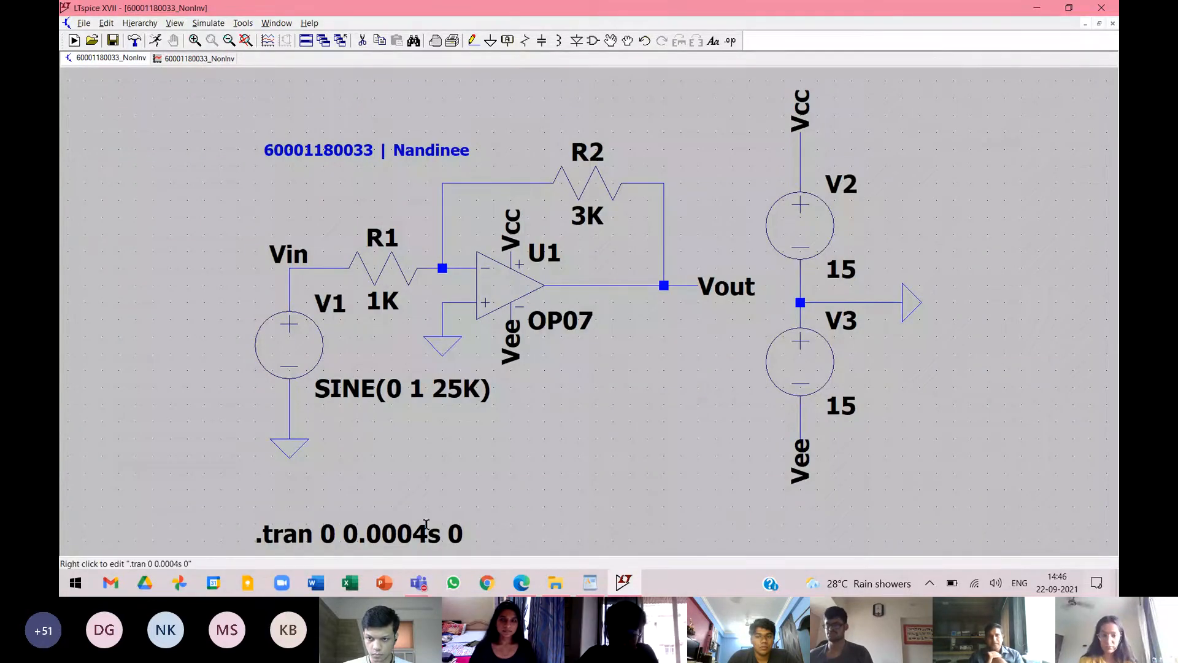
right_click(441, 395)
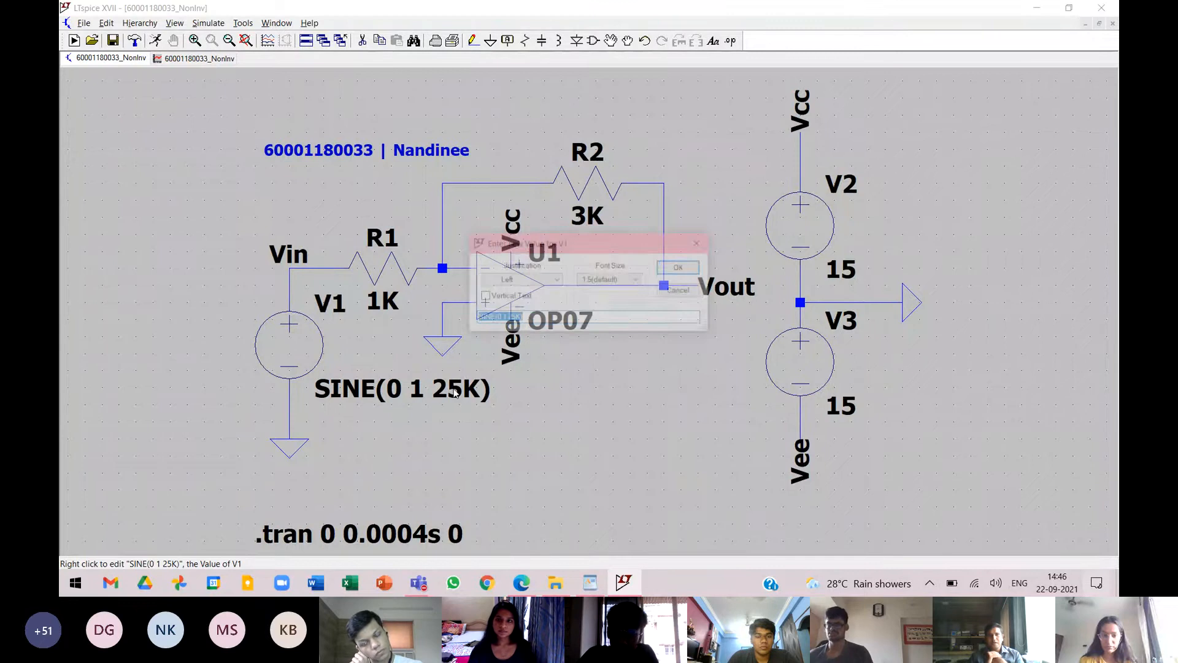
left_click(512, 317)
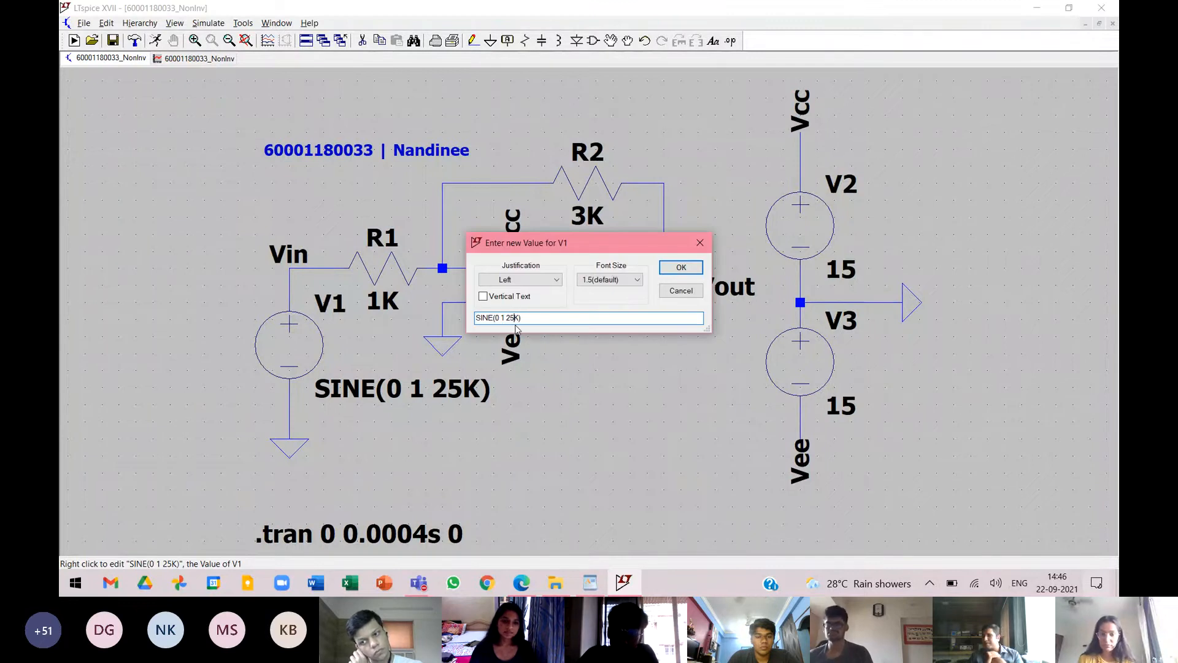
key("BackSpace")
key("BackSpace")
type("1")
key("Return")
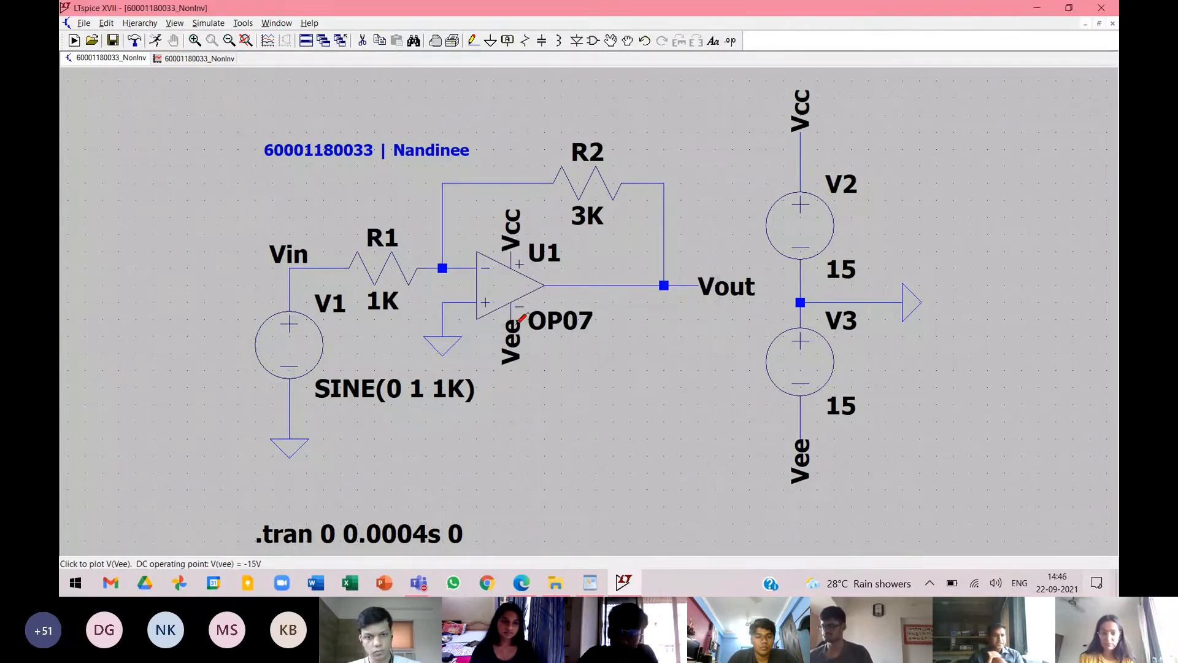
Set the stop time of the transient simulation command to 4ms.
right_click(405, 526)
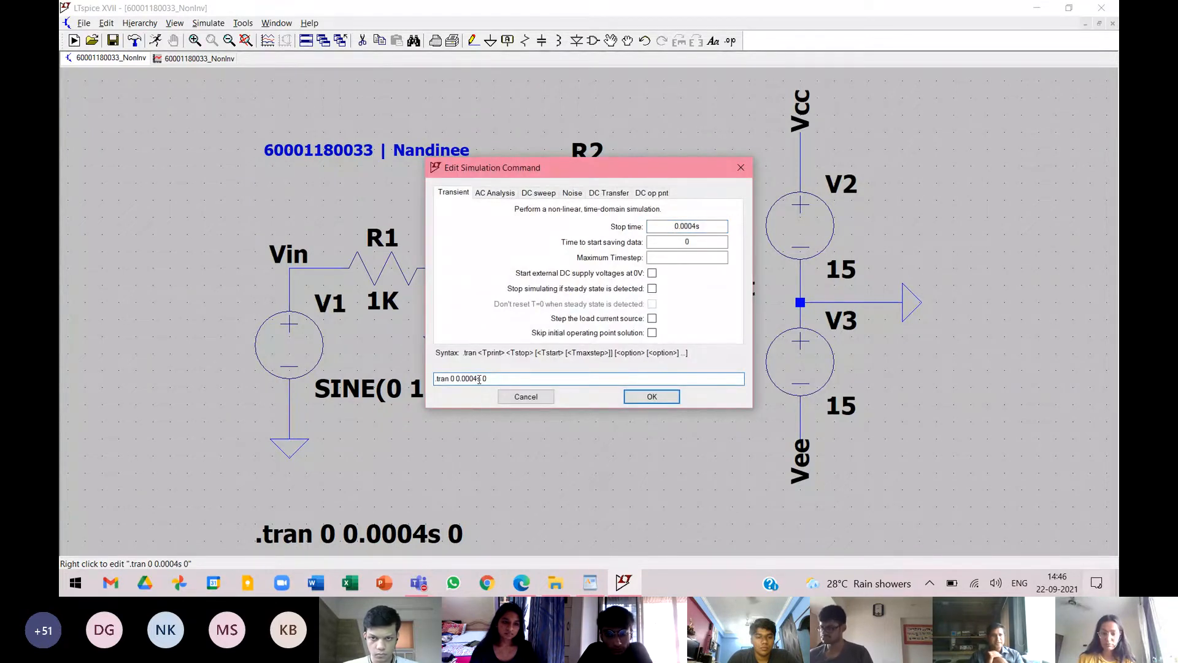
left_click(477, 379)
key("BackSpace")
key("BackSpace")
key("BackSpace")
key("BackSpace")
key("BackSpace")
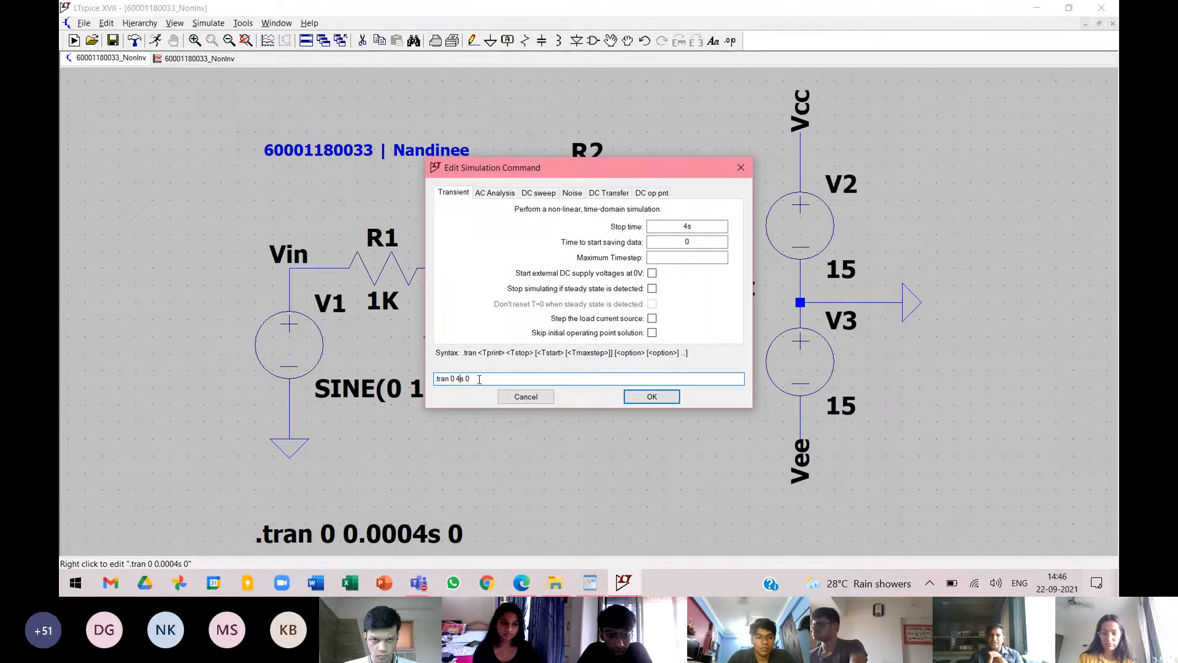
key("Return")
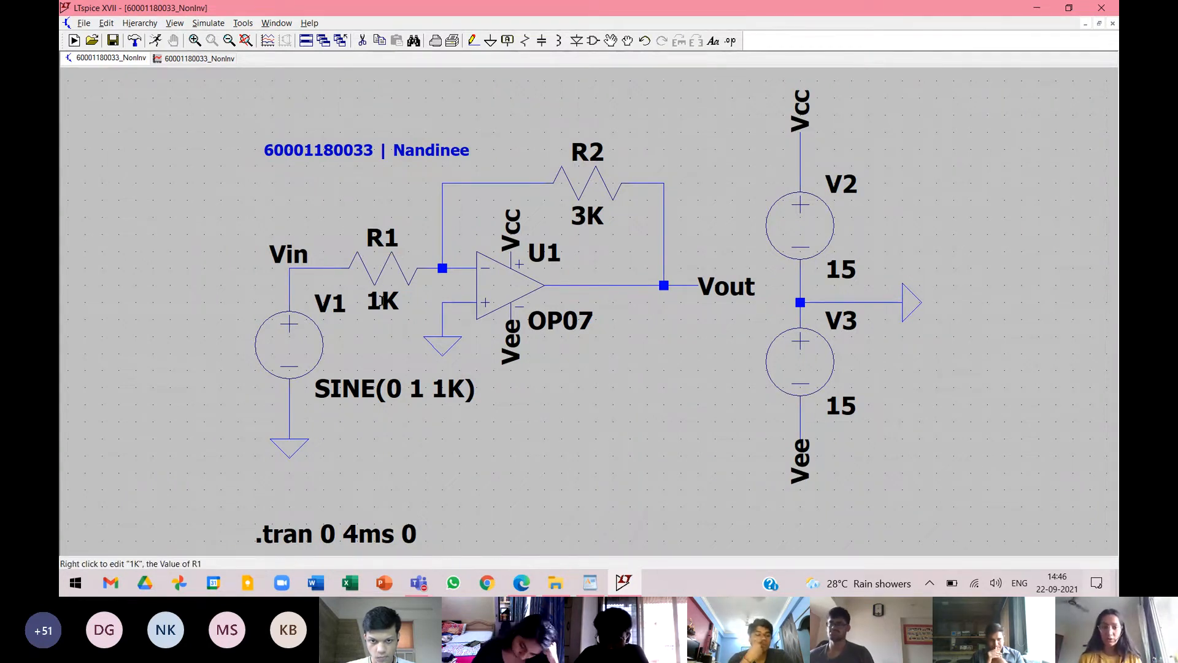
Replace the value of resistor R1 with the parameter {RA}.
right_click(382, 300)
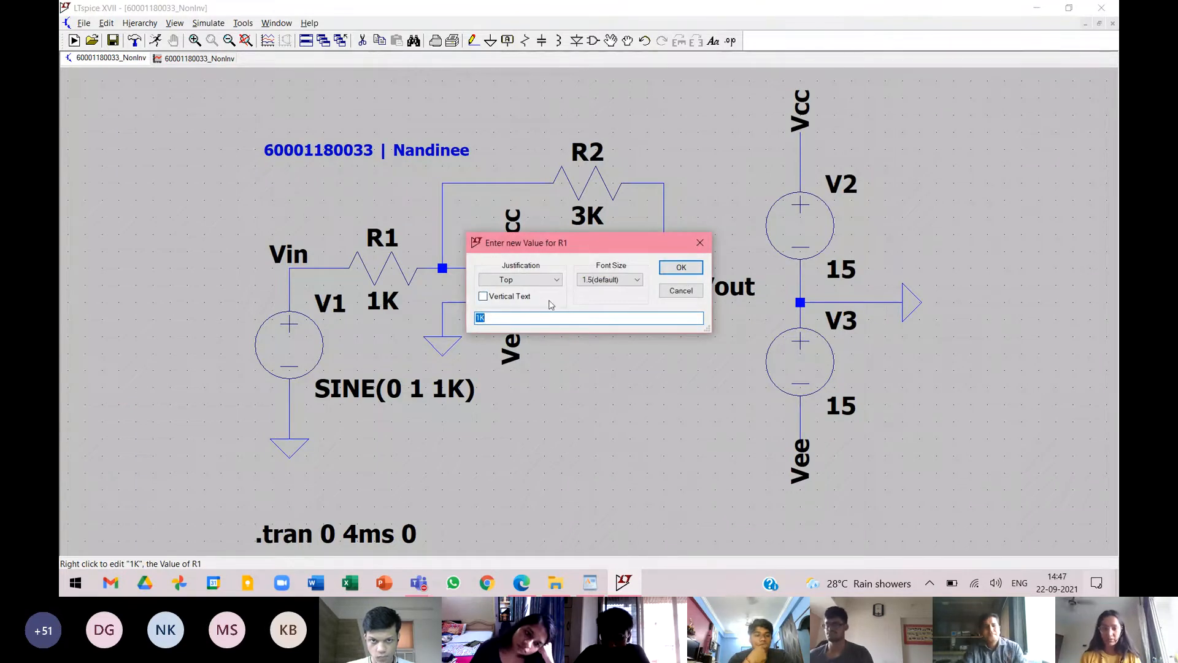
key("BackSpace")
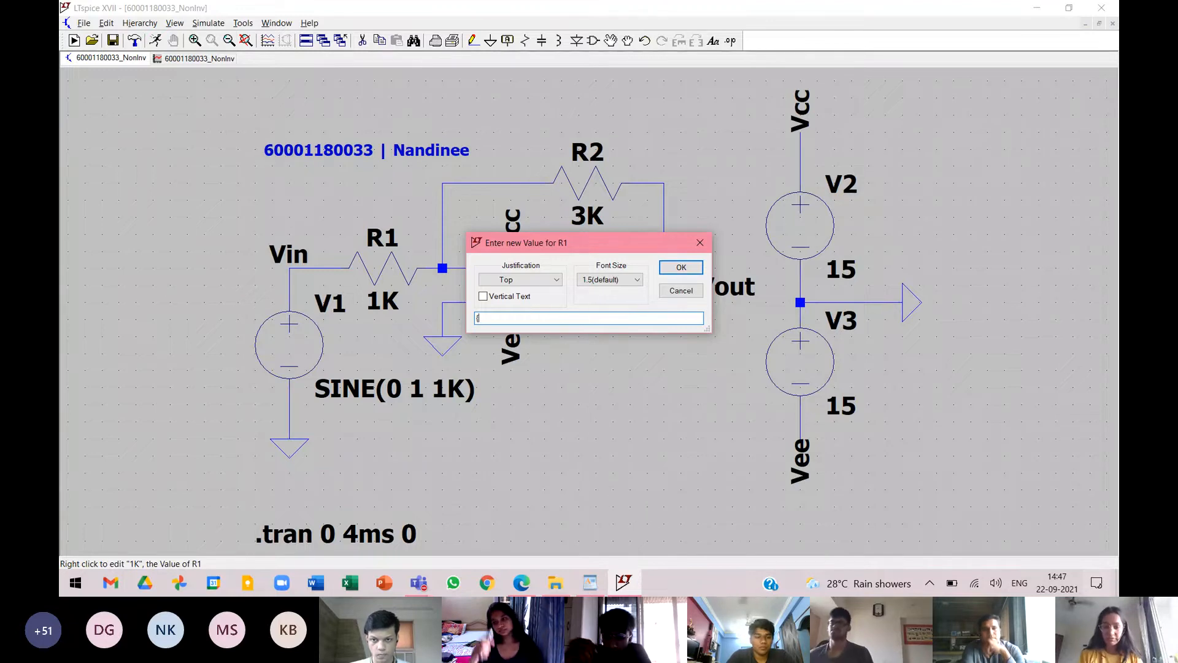
type("{")
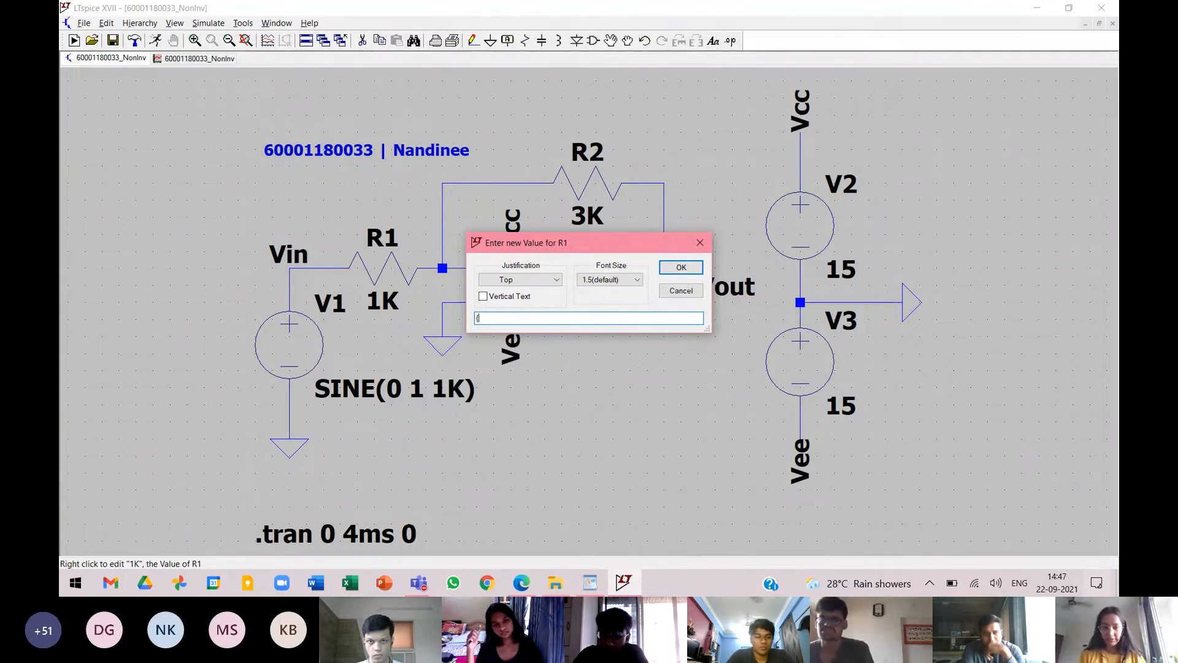
type("RA")
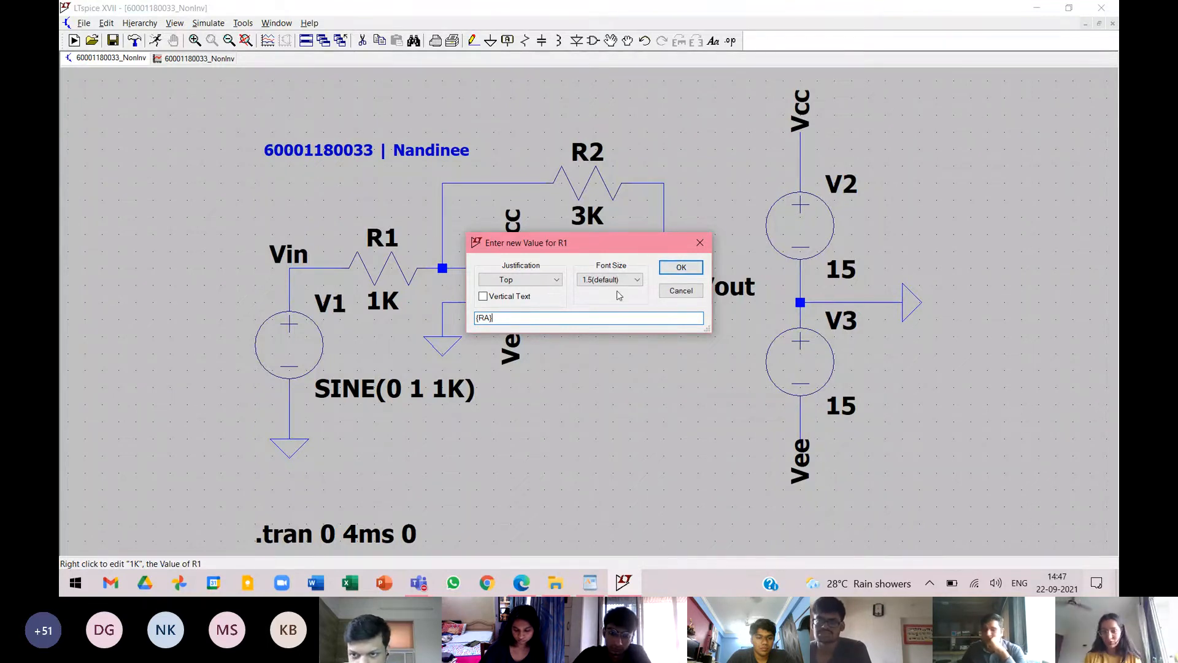
left_click(683, 268)
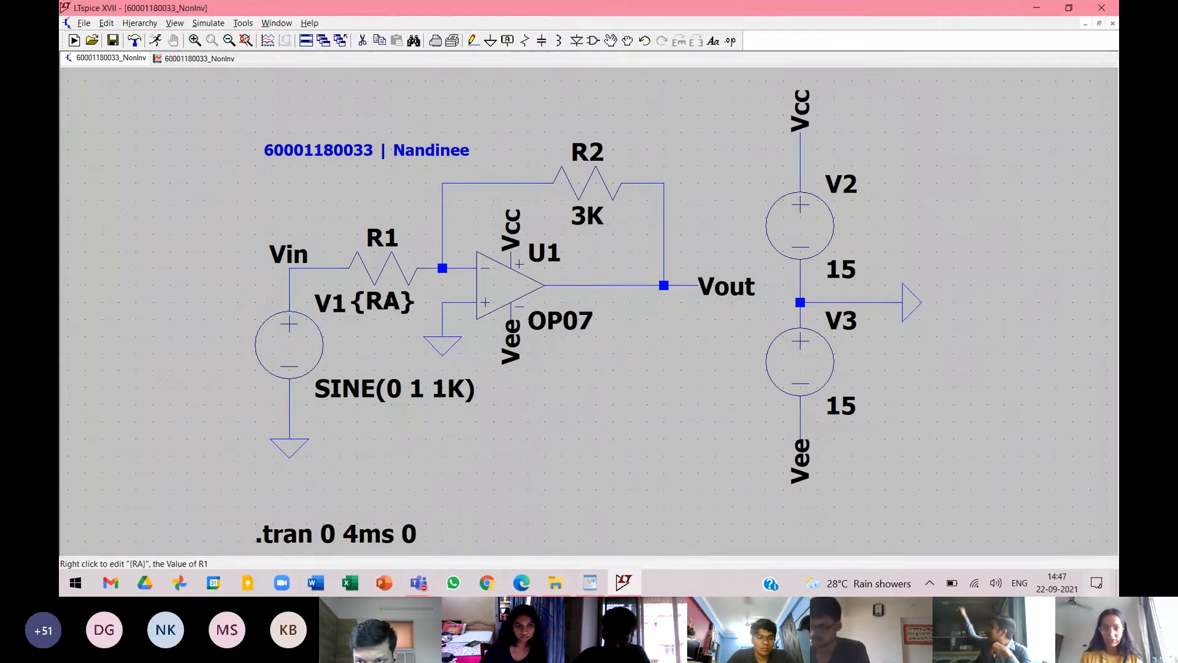
Write a SPICE directive ".step param RA 1K 10K 2K" to sweep RA from 1K to 10K in 2K increments.
left_click(755, 31)
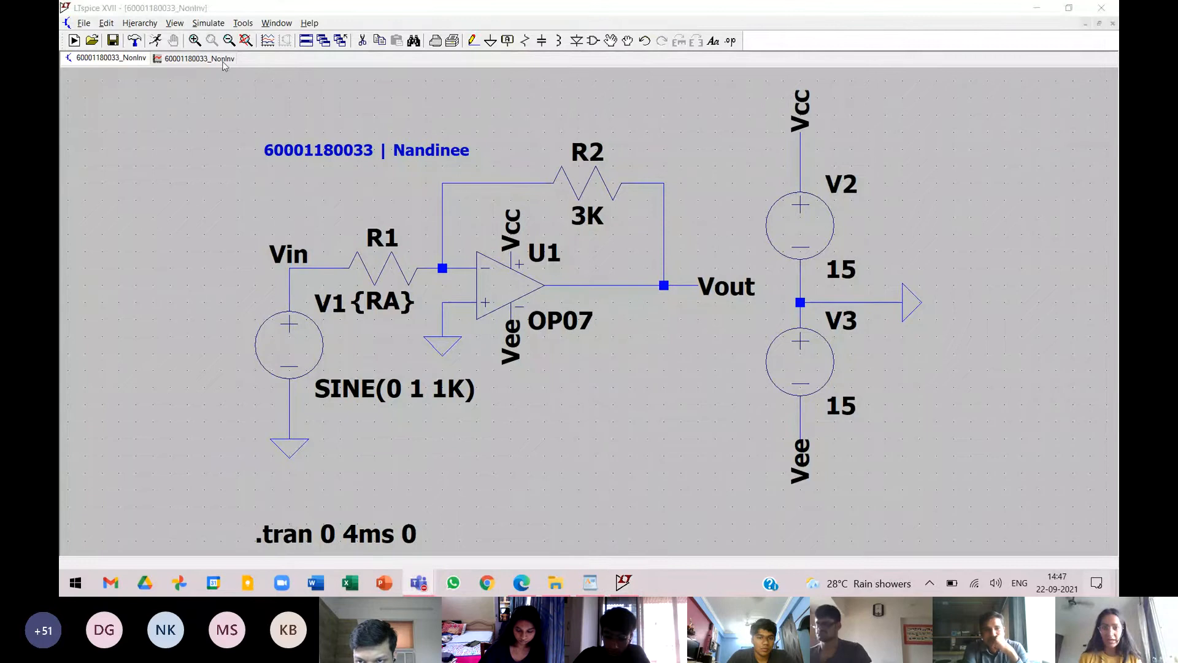
left_click(713, 42)
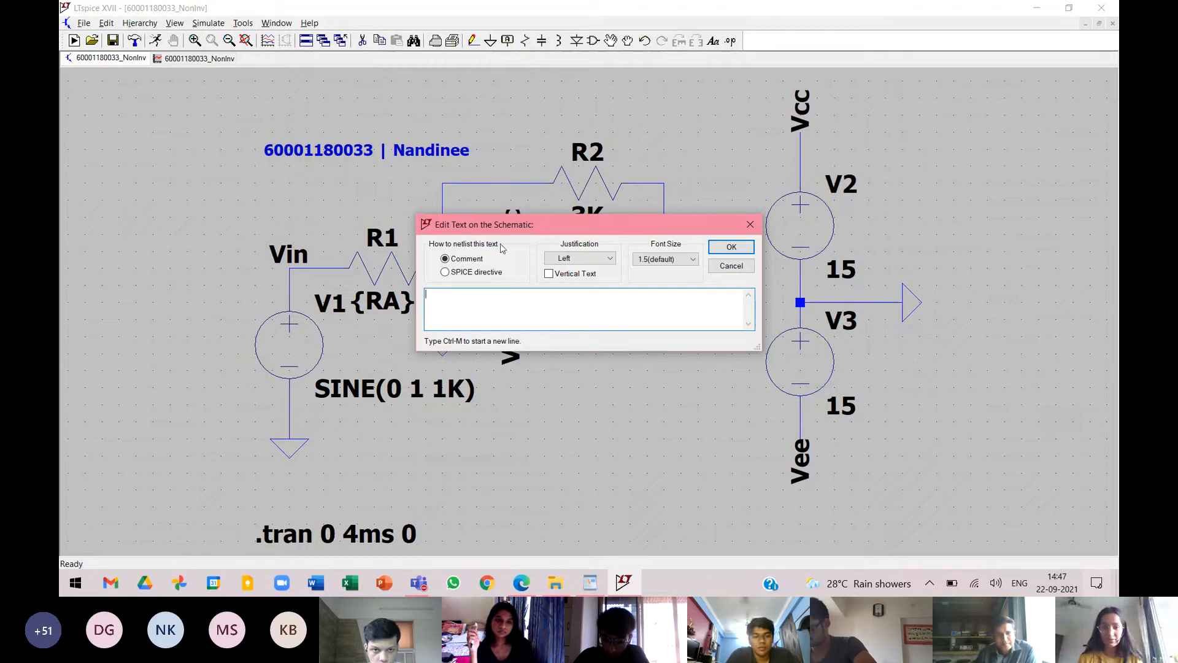
left_click(445, 273)
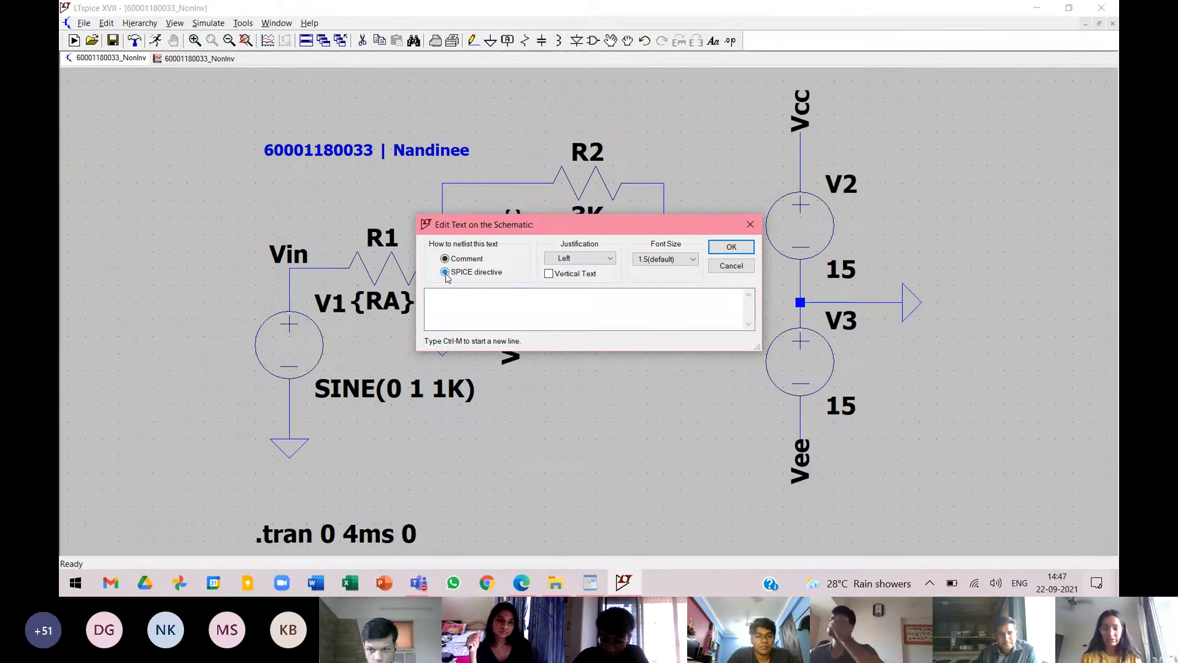
left_click(473, 294)
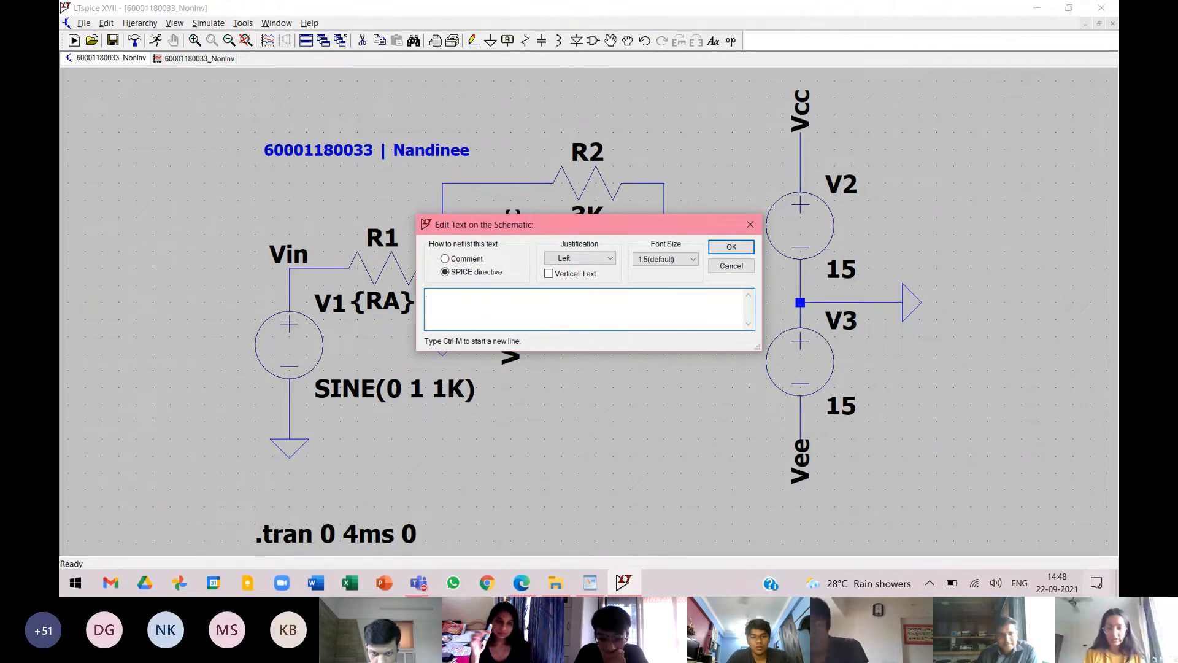
type("step ")
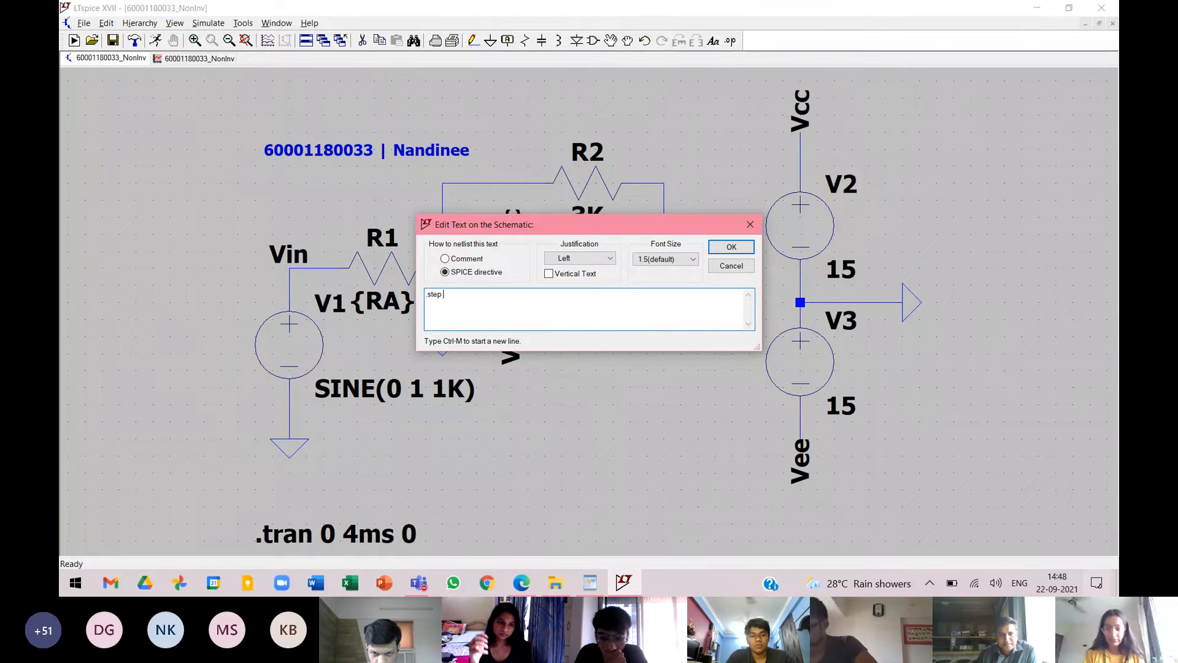
type("param")
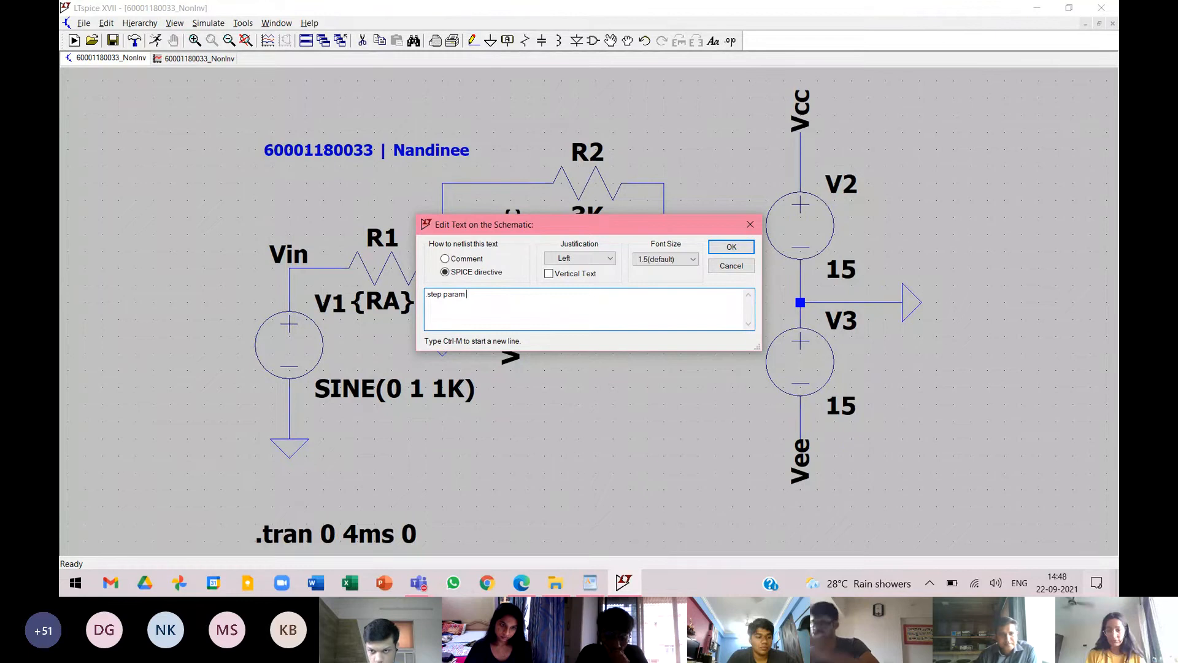
type(" R")
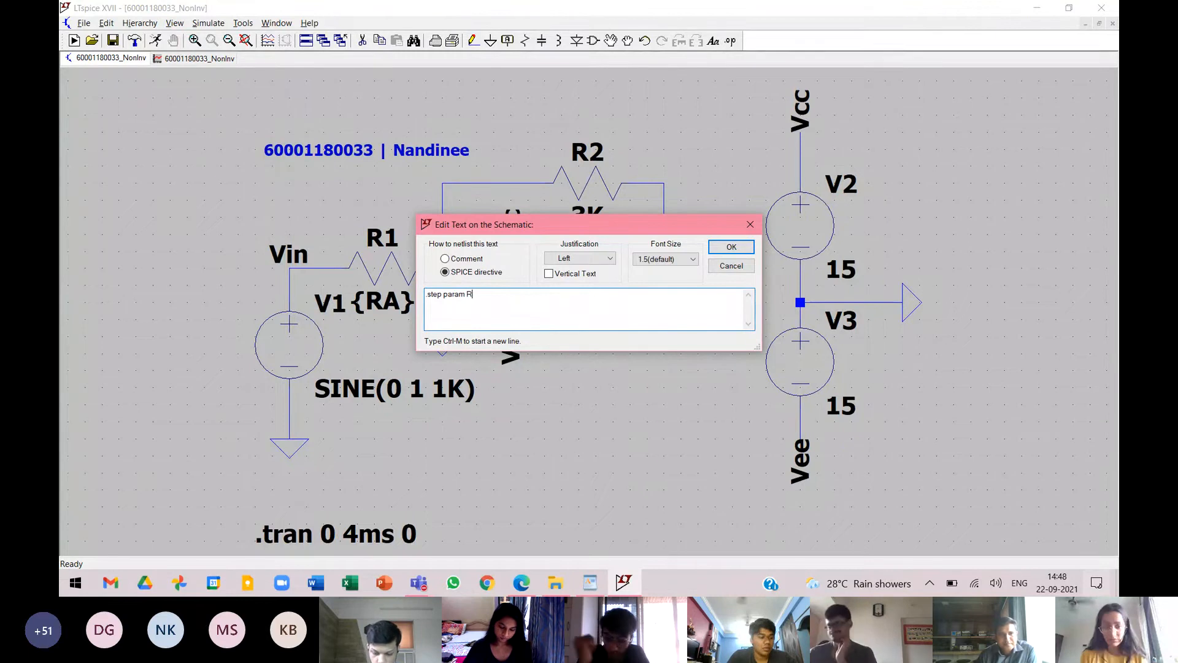
type("A")
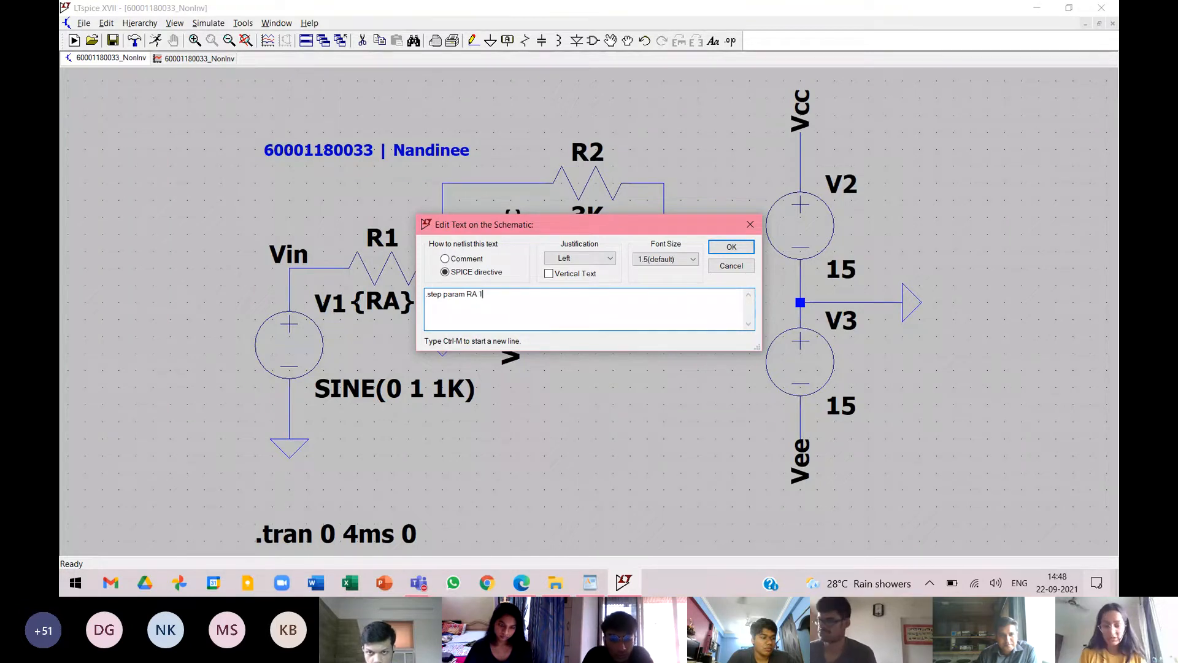
type(" 1K")
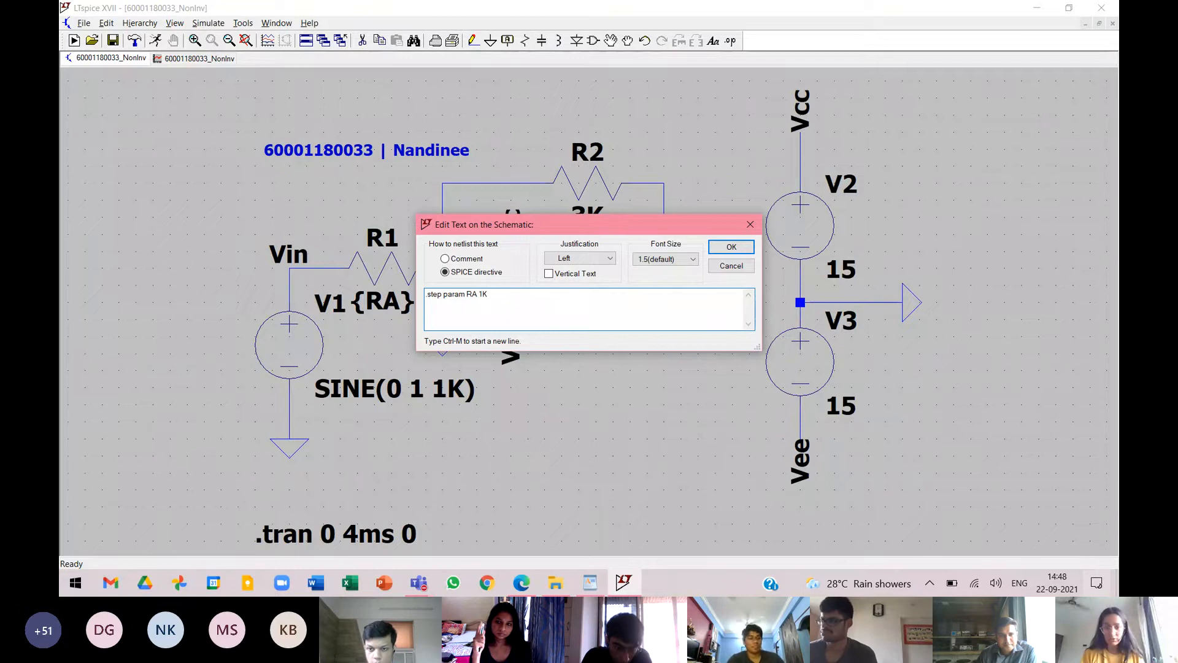
type(" 10K")
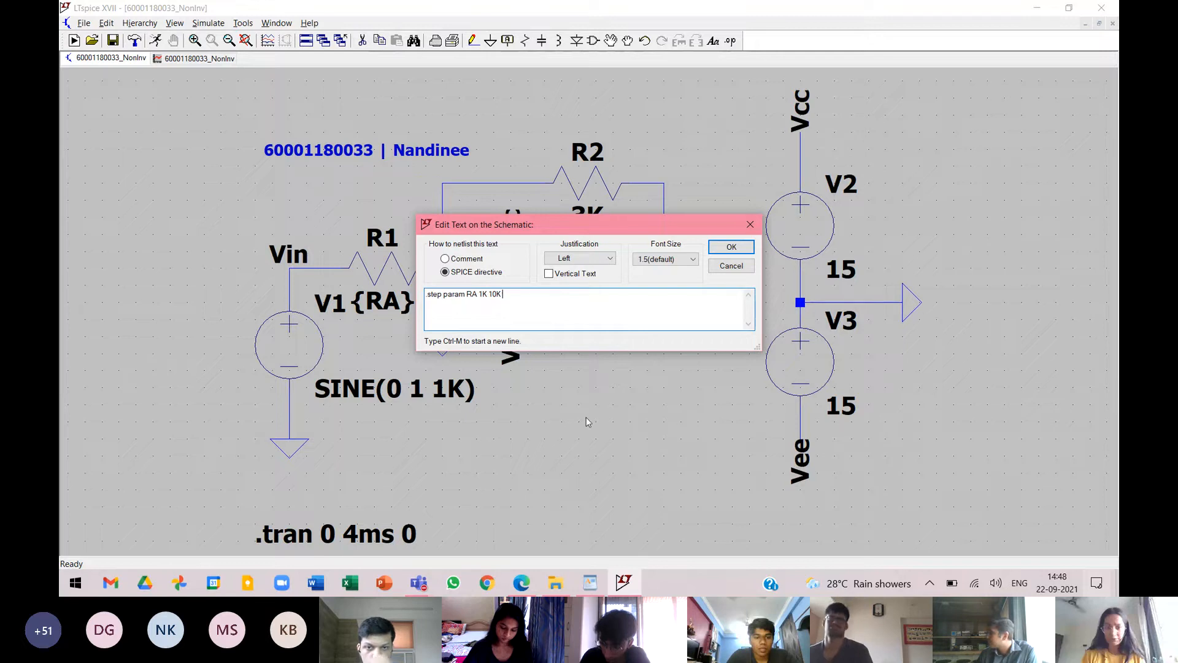
type("2")
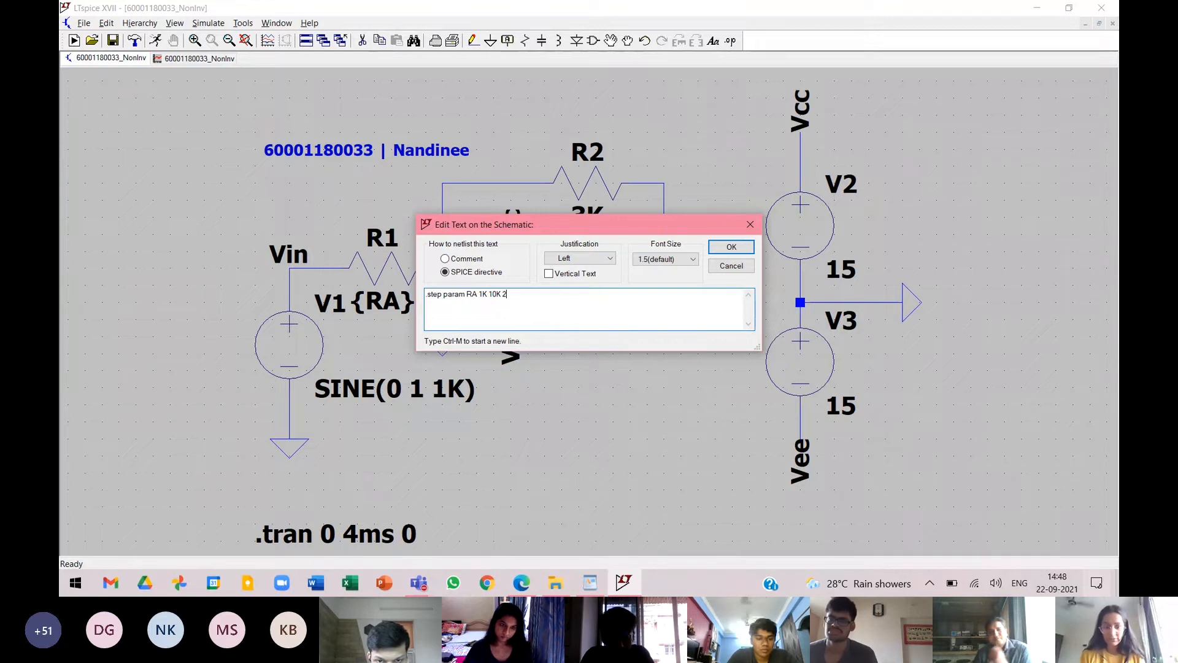
type("K")
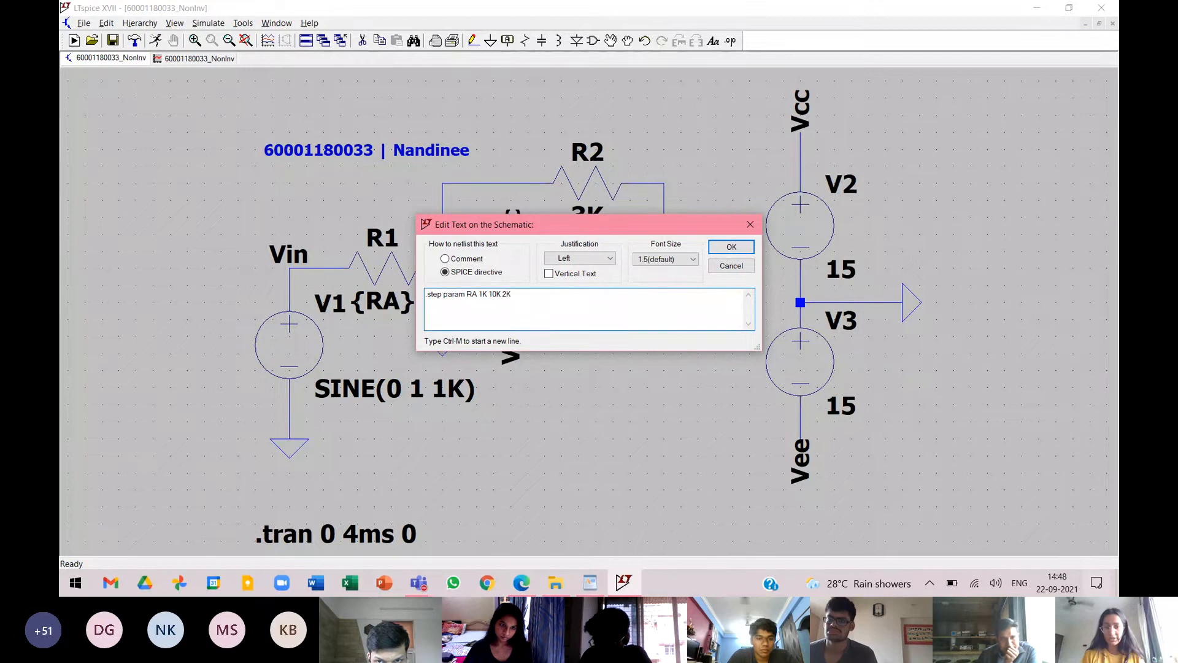